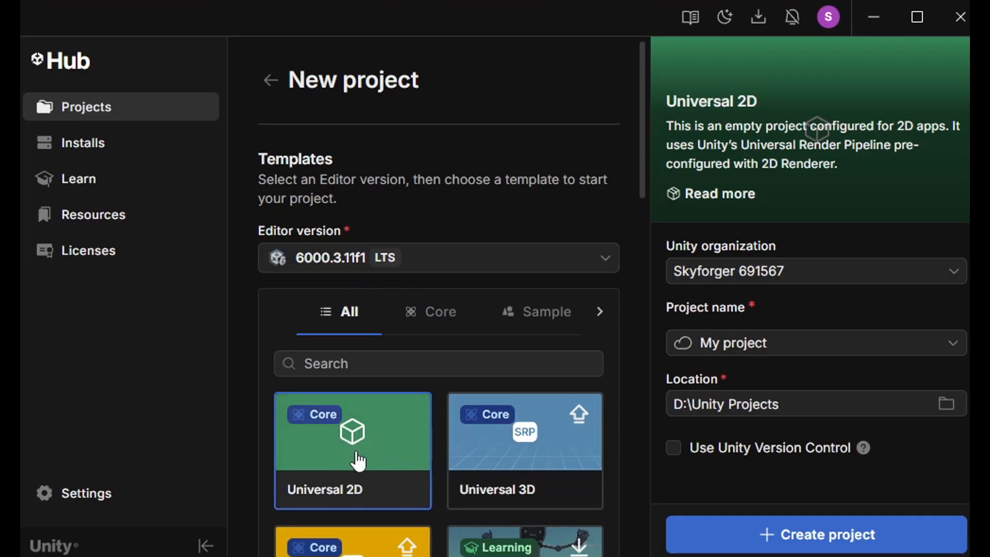
# - Create a new project named 2DACTutorial from the Universal 2D template in D:\Unity Projects
pyautogui.scroll(-2, 358, 461)
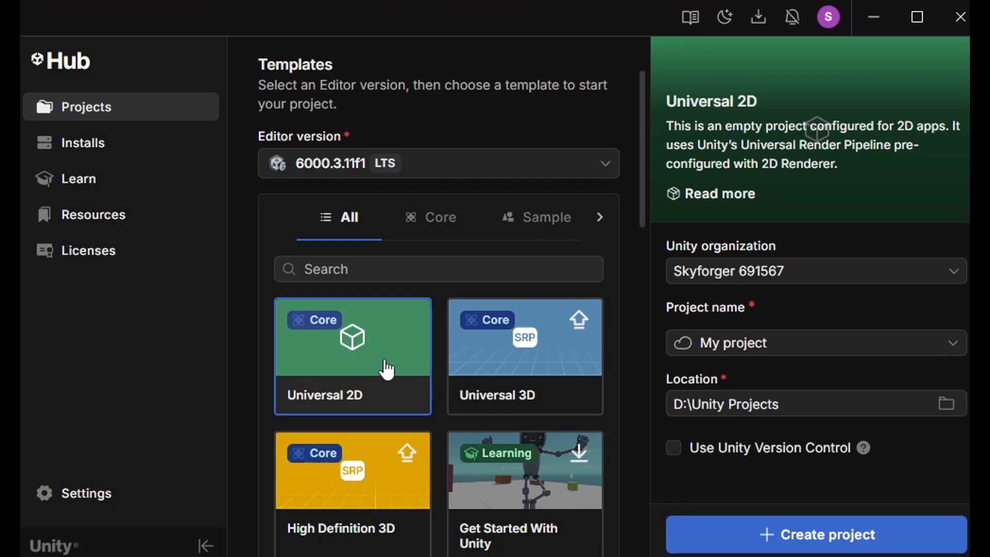
pyautogui.scroll(-3, 397, 371)
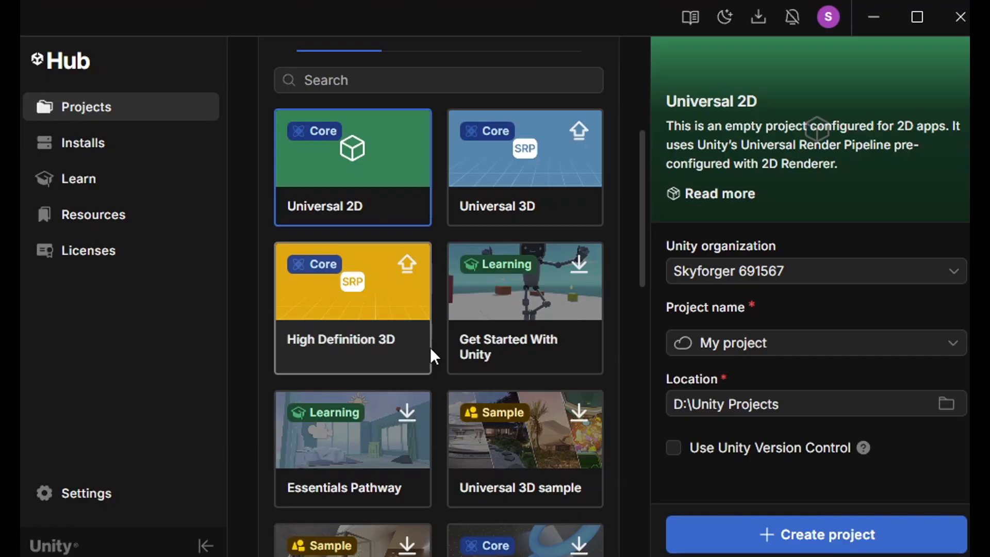
pyautogui.scroll(3, 433, 350)
pyautogui.scroll(2, 439, 361)
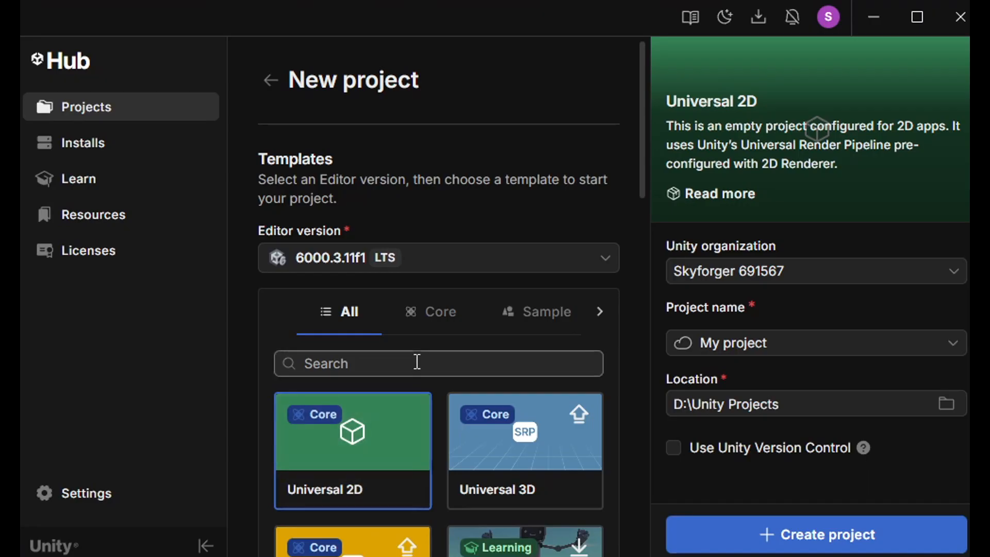
pyautogui.click(789, 344)
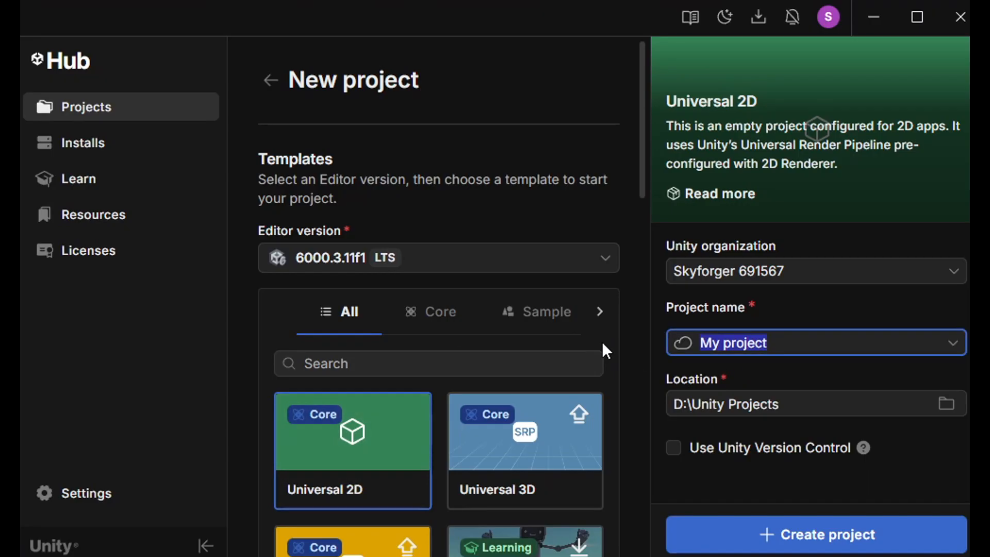
pyautogui.write('2D')
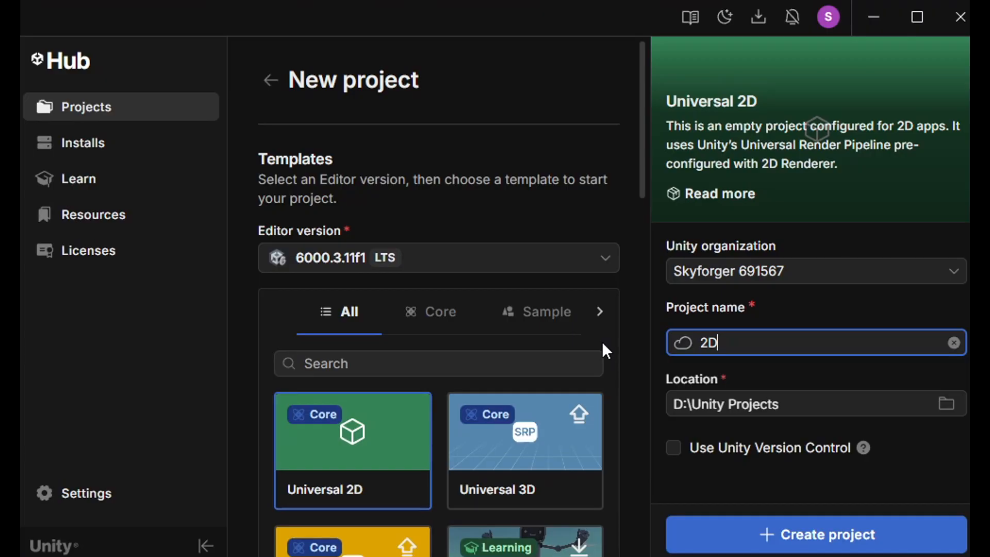
pyautogui.write('ACTutorial')
pyautogui.click(799, 548)
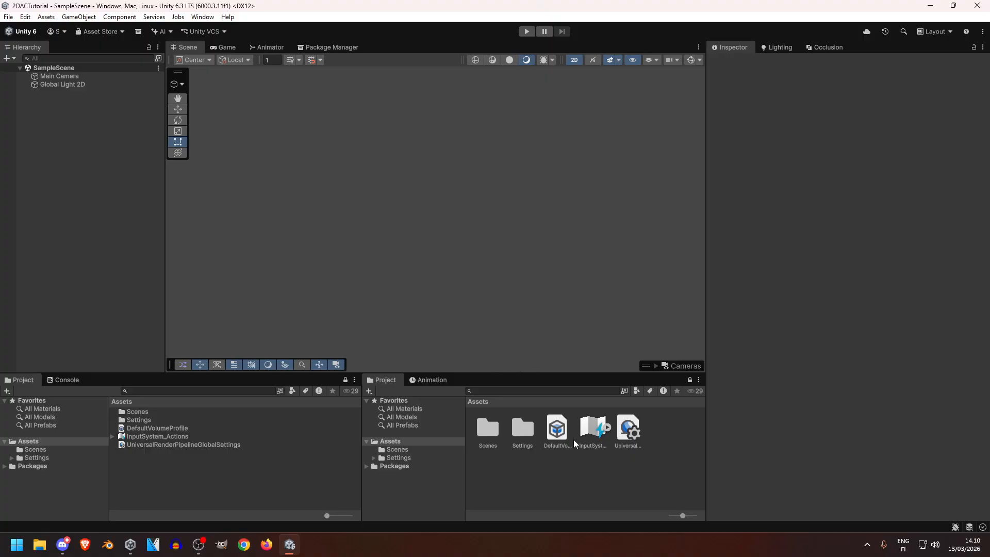
# - Delete the Scenes subfolder containing the URP2D scene template from the Settings folder
pyautogui.doubleClick(487, 430)
pyautogui.click(488, 428)
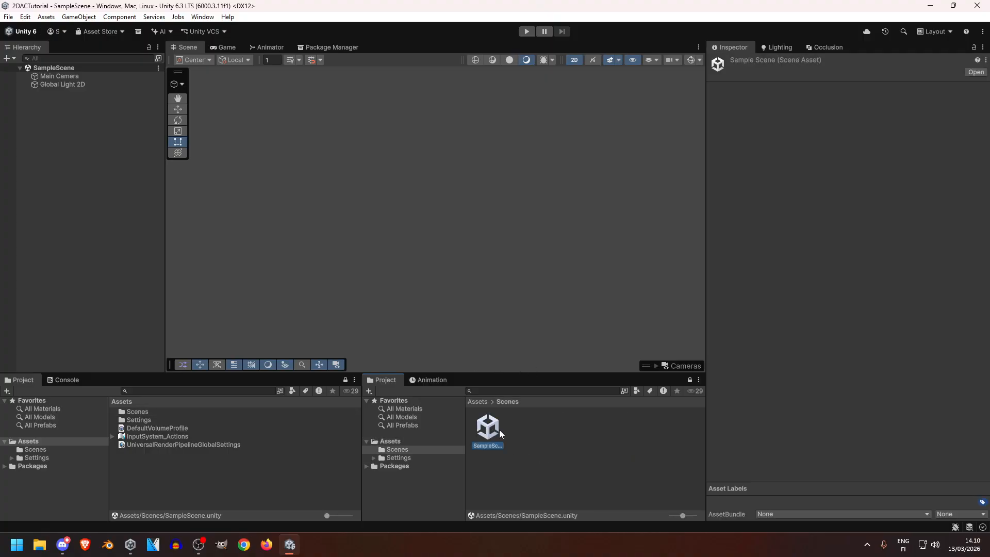
pyautogui.click(477, 401)
pyautogui.doubleClick(521, 421)
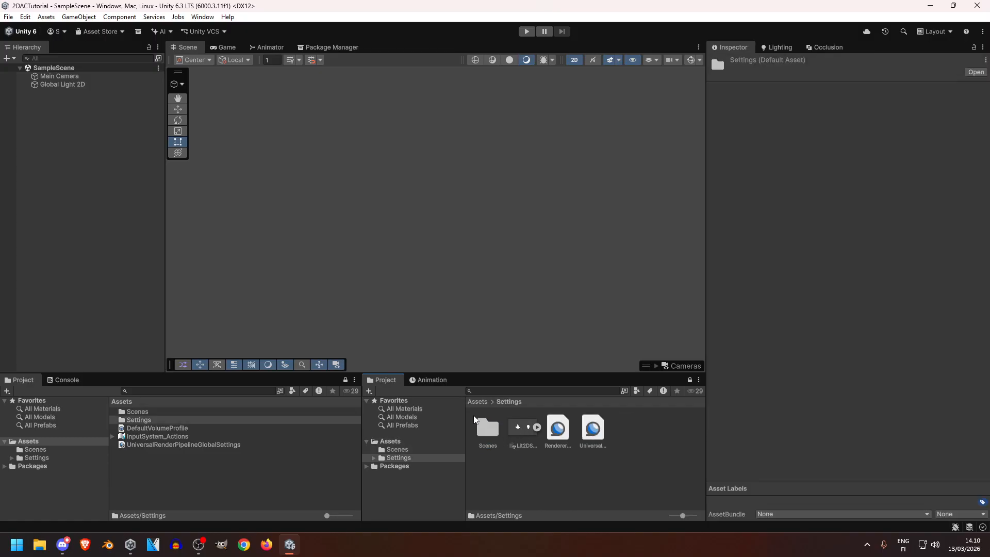
pyautogui.press('BackSpace')
pyautogui.doubleClick(522, 428)
pyautogui.doubleClick(488, 428)
pyautogui.click(495, 431)
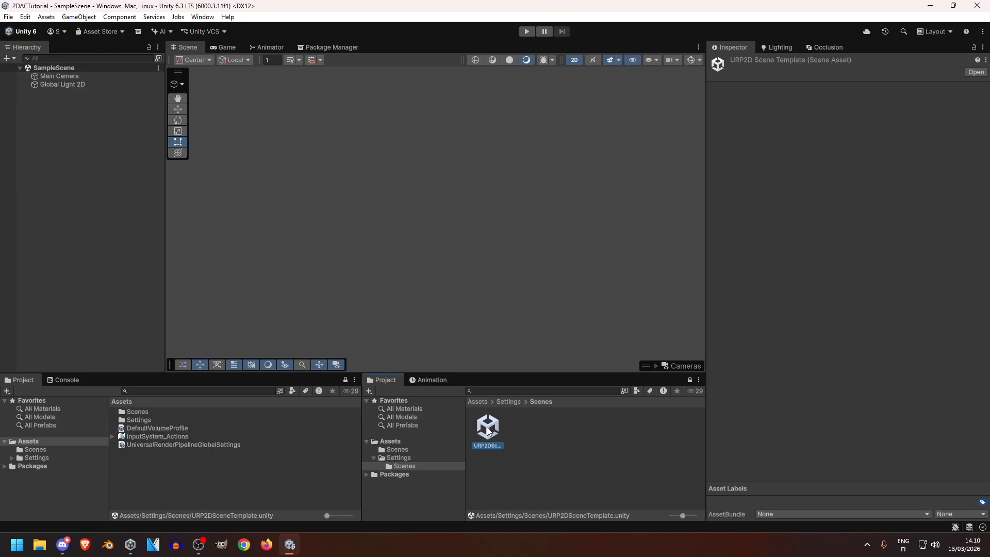
pyautogui.press('BackSpace')
pyautogui.press('Delete')
pyautogui.click(510, 292)
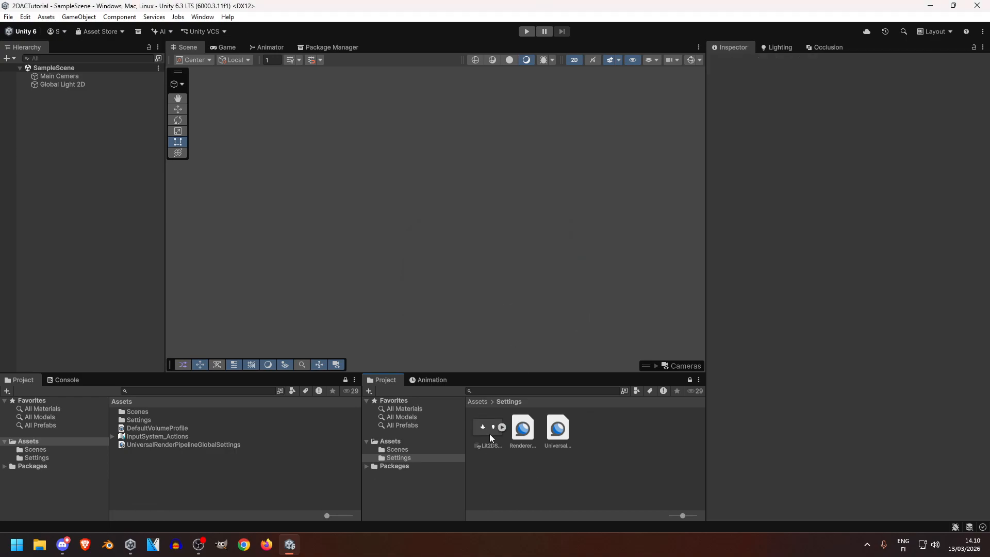
# - Move DefaultVolumeProfile, InputSystem_Actions and UniversalRenderPipelineGlobalSettings from the Assets root into the Settings folder
pyautogui.click(490, 436)
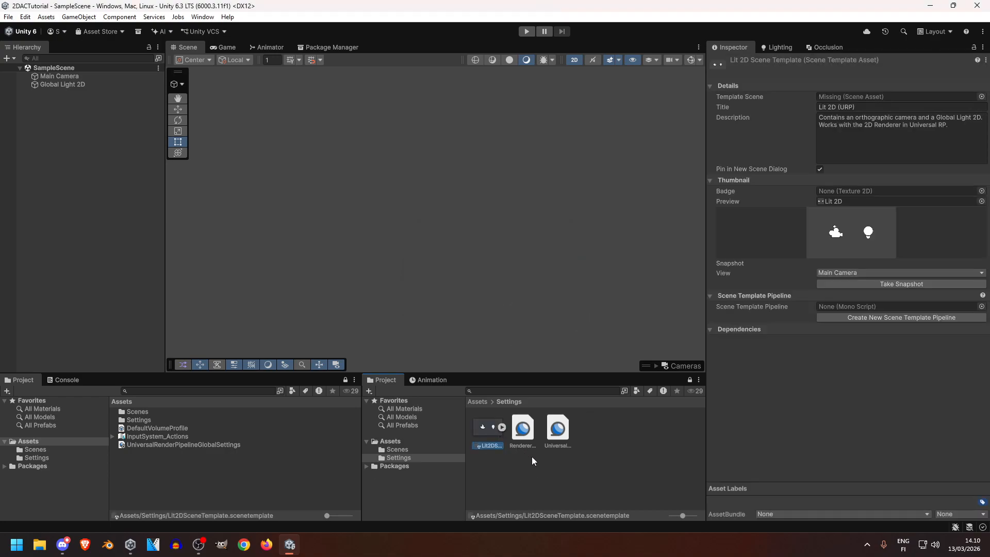
pyautogui.press('BackSpace')
pyautogui.click(554, 430)
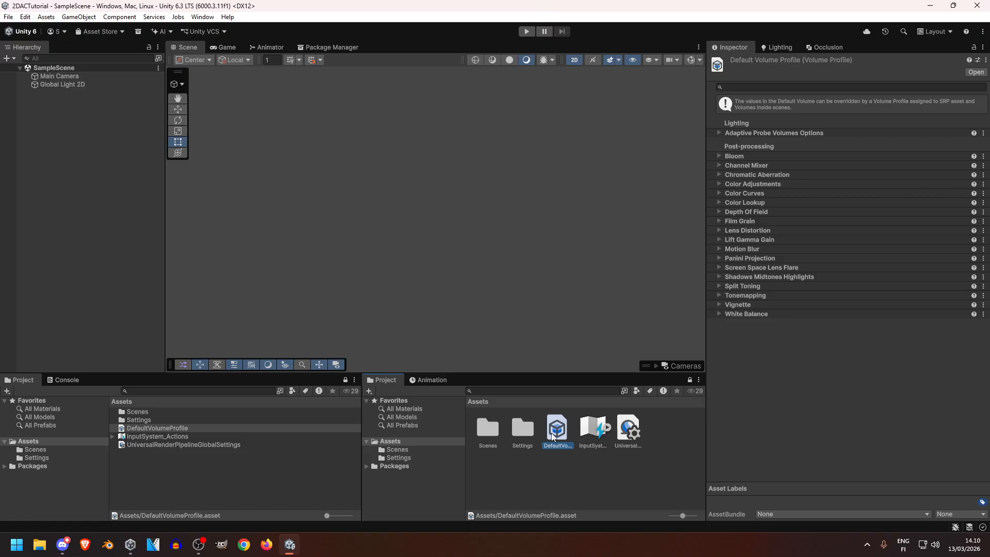
pyautogui.click(591, 433)
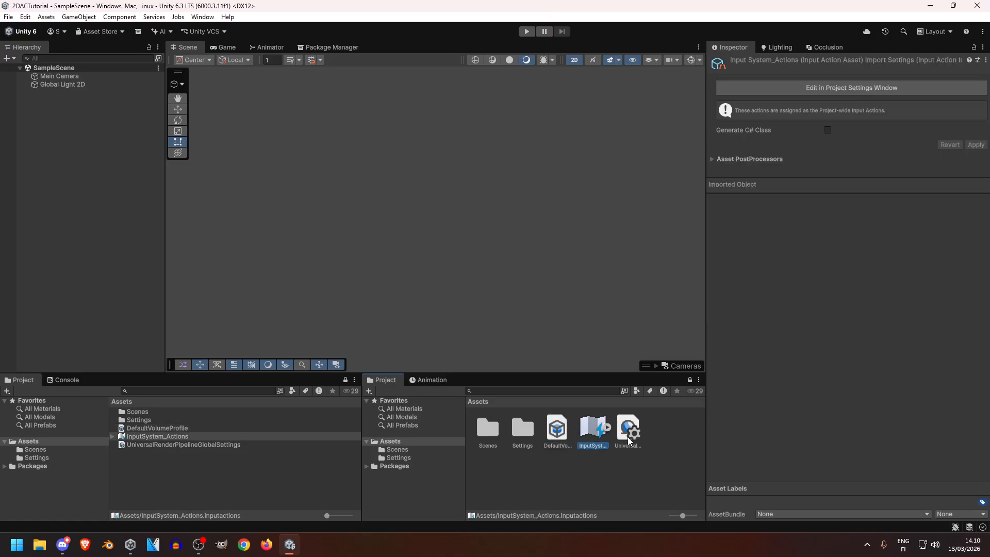
pyautogui.click(625, 438)
pyautogui.click(588, 436)
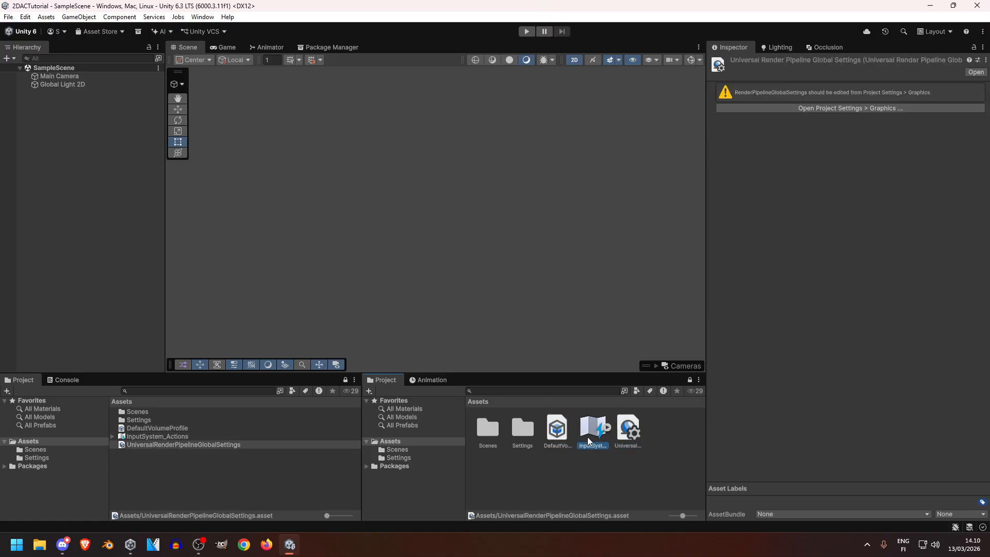
pyautogui.click(627, 438)
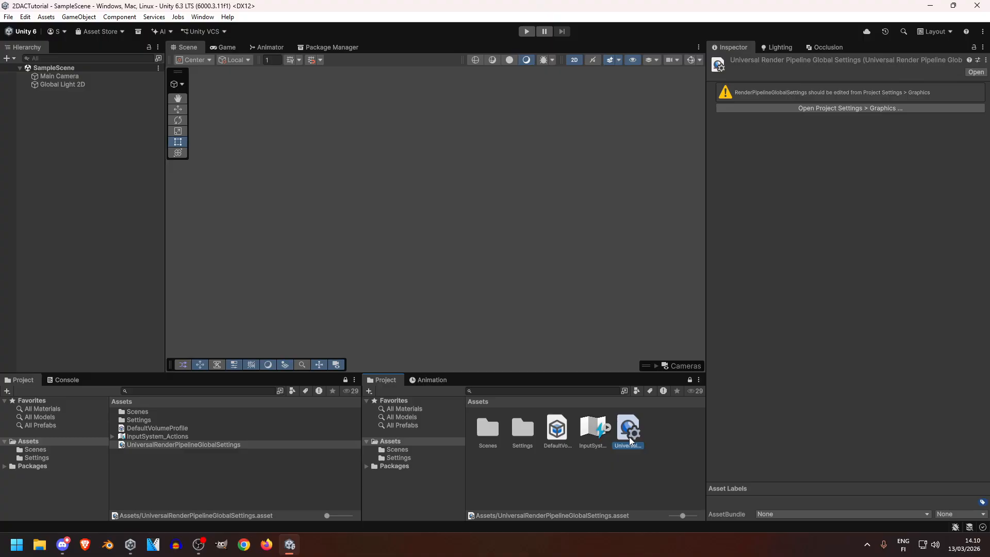
pyautogui.keyDown('ctrl'); pyautogui.click(593, 436); pyautogui.keyUp('ctrl')
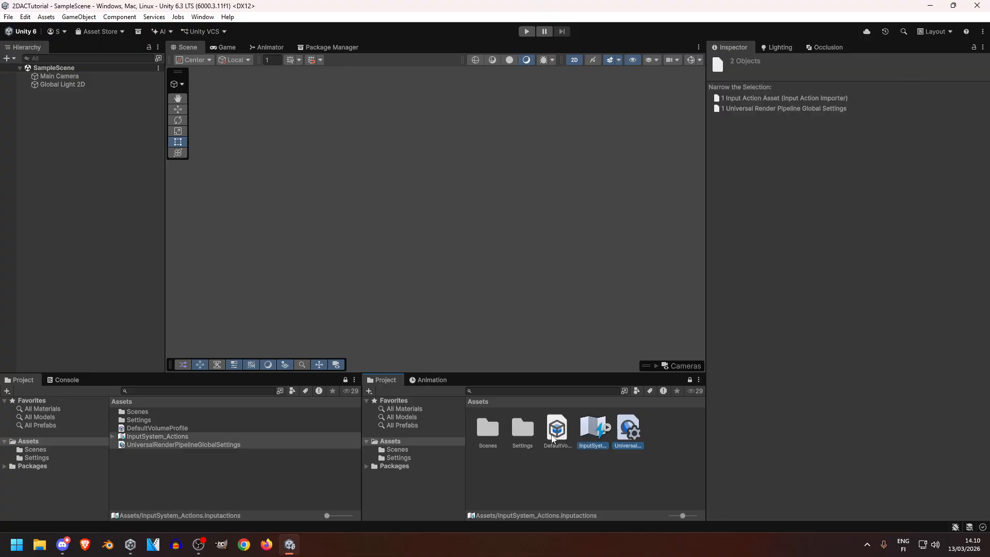
pyautogui.keyDown('ctrl'); pyautogui.click(558, 435); pyautogui.keyUp('ctrl')
pyautogui.moveTo(558, 435); pyautogui.dragTo(525, 433)
# - Check the assets inside the Settings folder and return to the Assets root
pyautogui.doubleClick(522, 430)
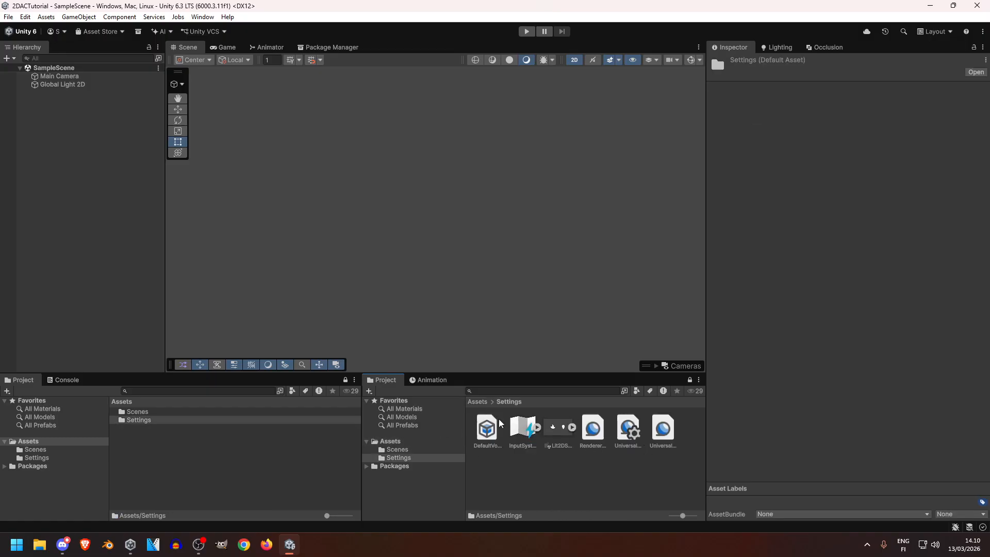
pyautogui.click(492, 431)
pyautogui.click(528, 430)
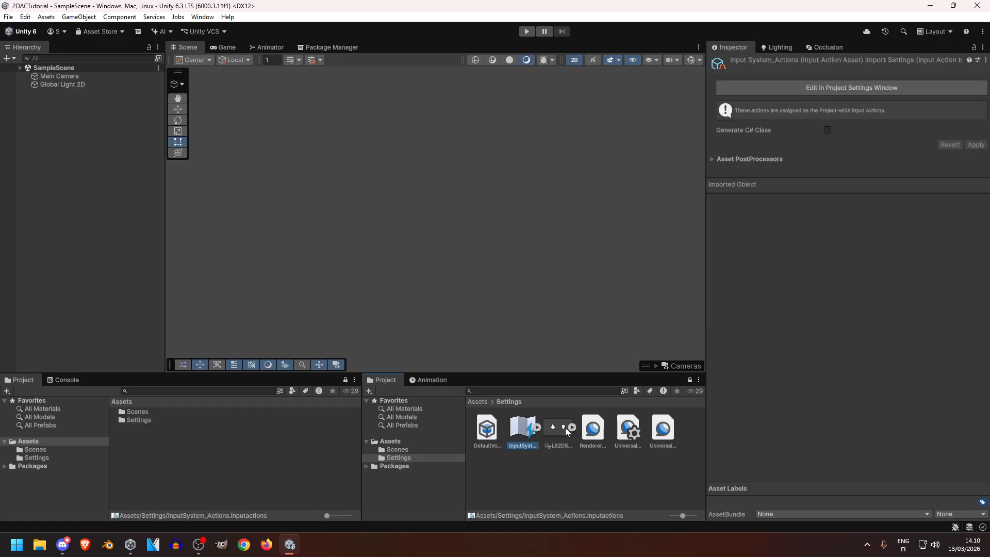
pyautogui.click(562, 428)
pyautogui.click(664, 433)
pyautogui.click(477, 402)
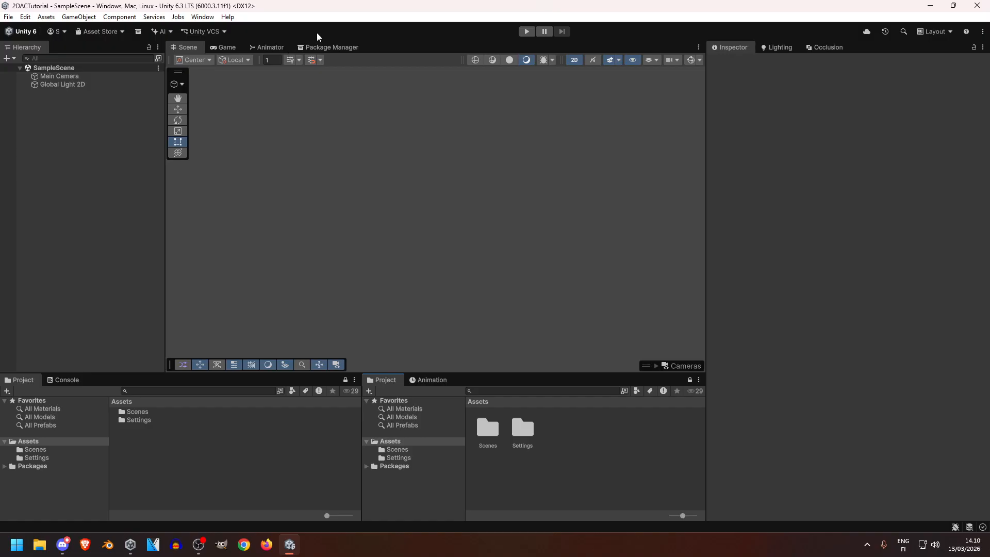
# - Open the Package Manager to list the packages in the project
pyautogui.click(314, 47)
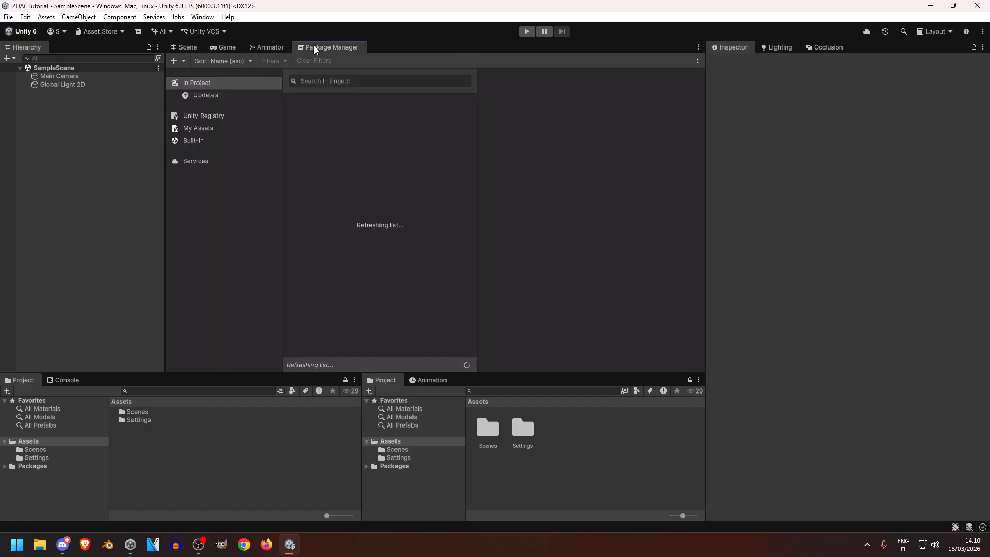
pyautogui.click(202, 19)
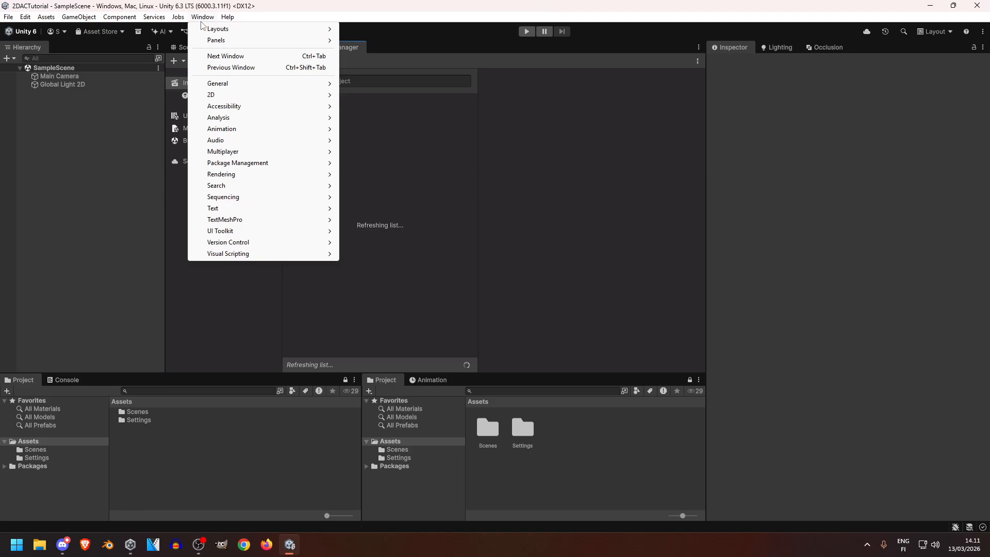
pyautogui.moveTo(278, 164)
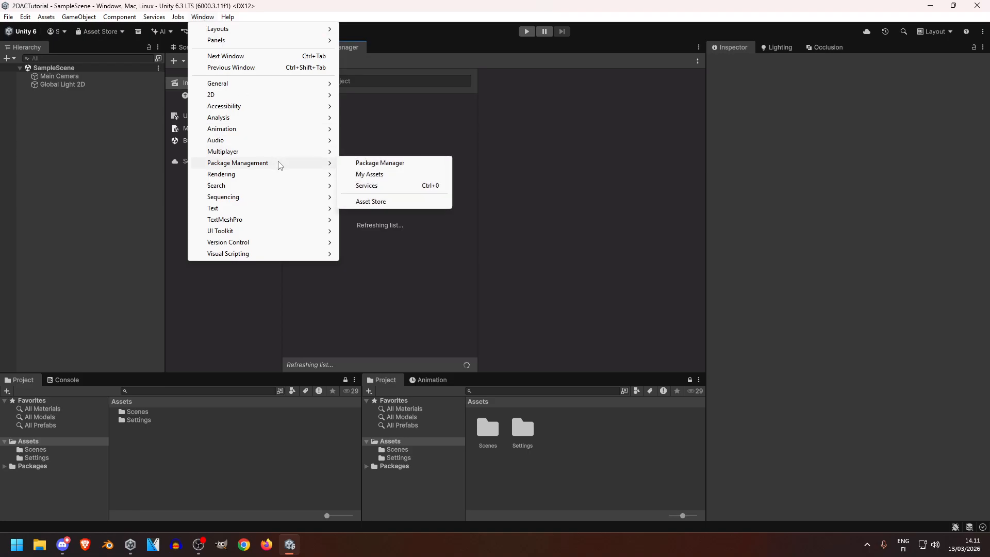
pyautogui.click(400, 164)
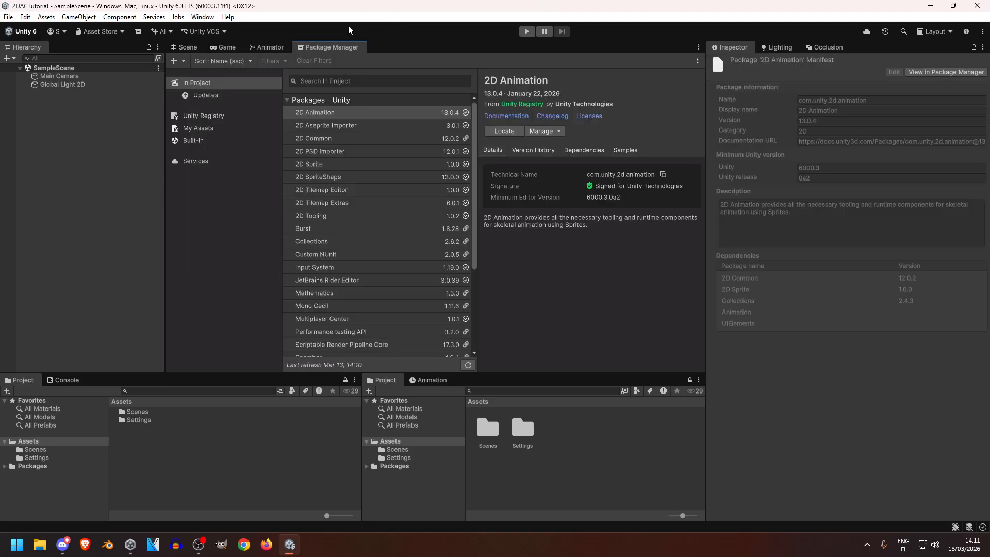
# - Review the available package updates and update Visual Scripting to 1.9.11
pyautogui.click(206, 95)
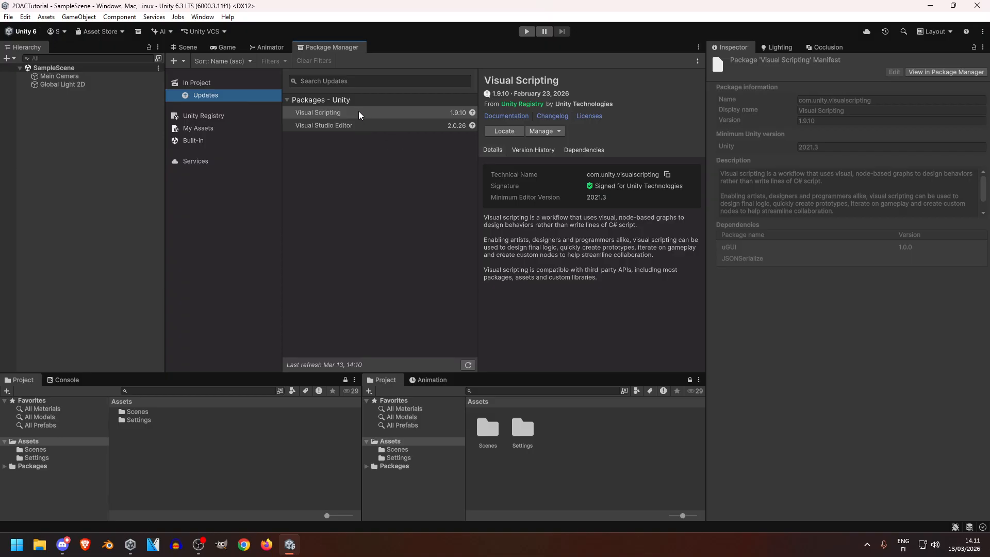
pyautogui.click(352, 126)
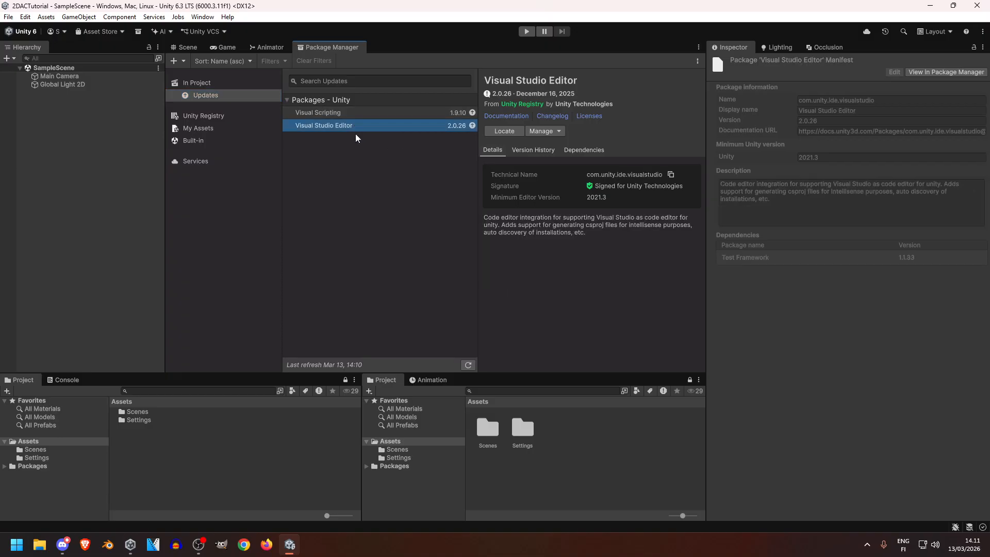
pyautogui.click(375, 114)
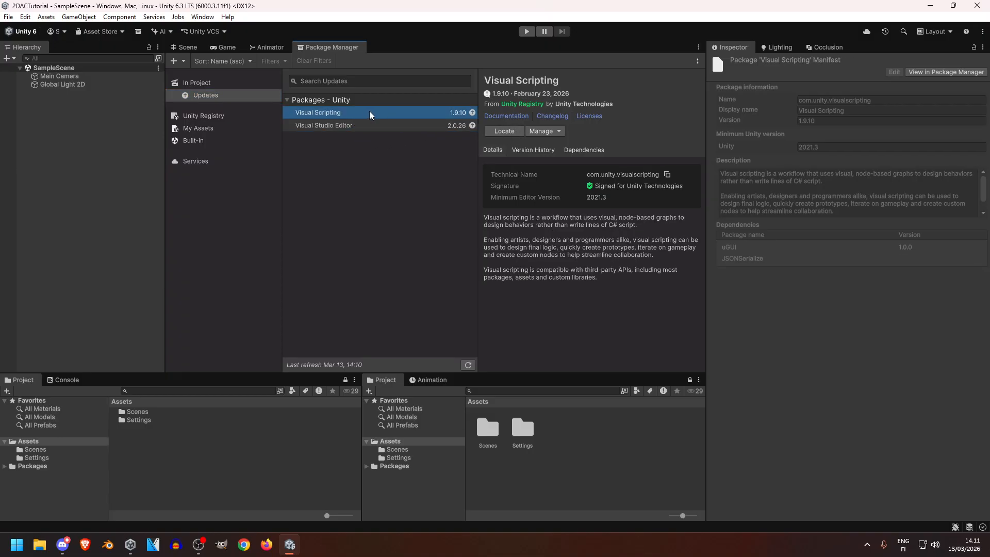
pyautogui.click(547, 131)
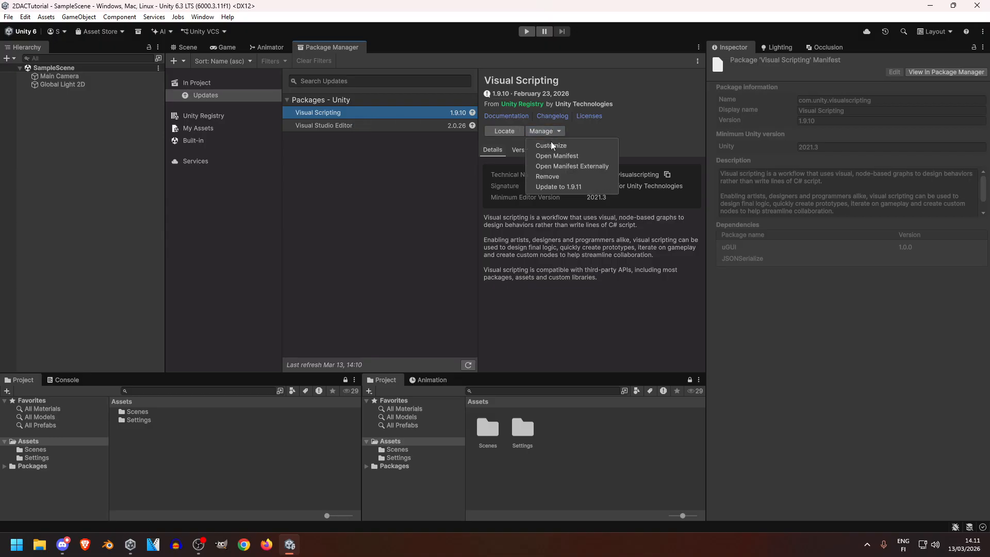
pyautogui.click(567, 187)
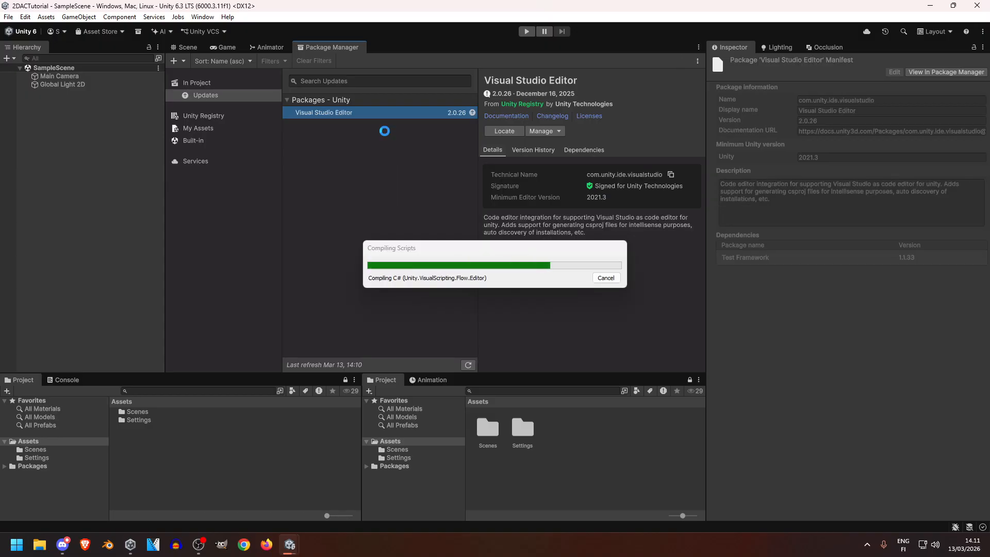
# - Show the purchased Asset Store packages under My Assets, sorted by name in ascending order
pyautogui.click(206, 129)
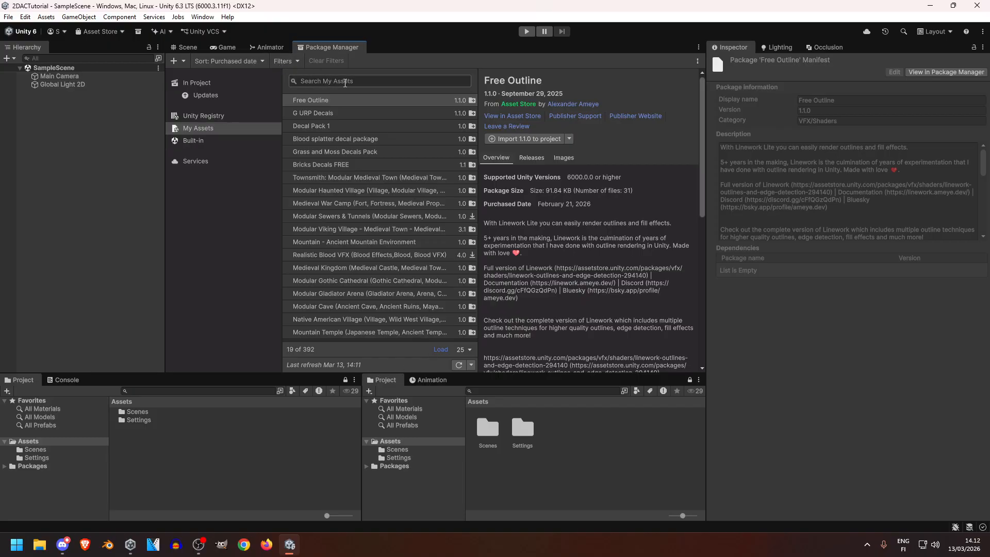
pyautogui.click(318, 81)
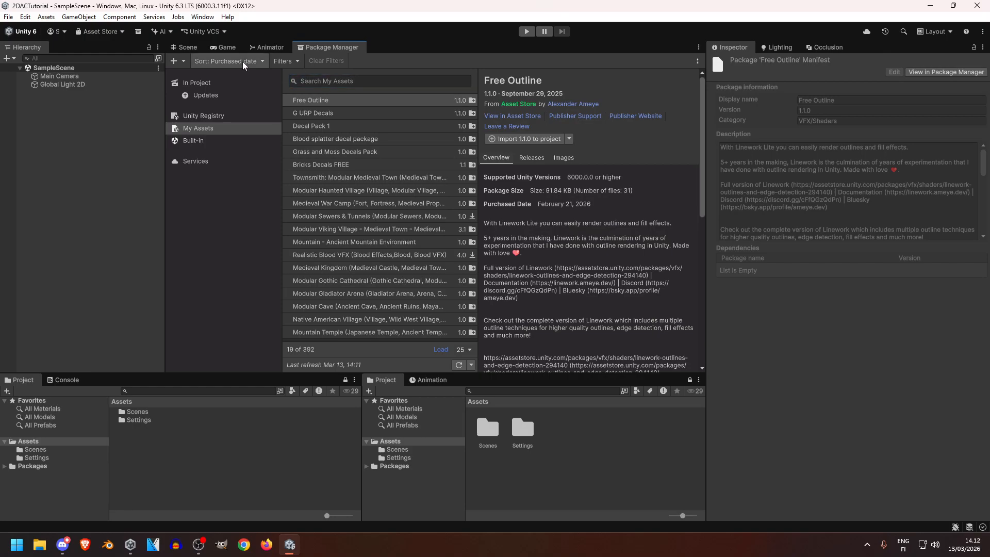
pyautogui.click(227, 61)
pyautogui.click(240, 99)
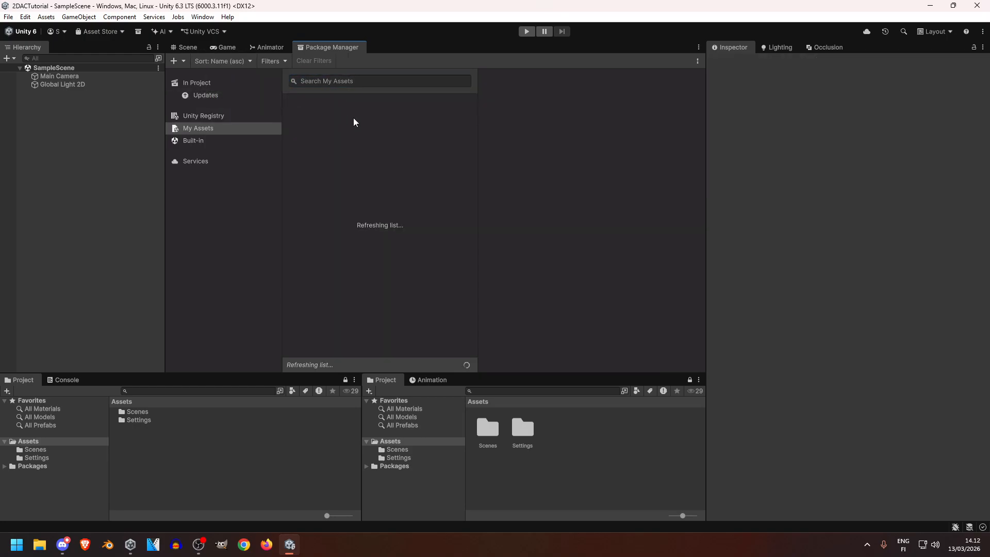
# - Load more of the purchased assets and start importing Adventure Creator 1.86.1 into the project
pyautogui.click(449, 350)
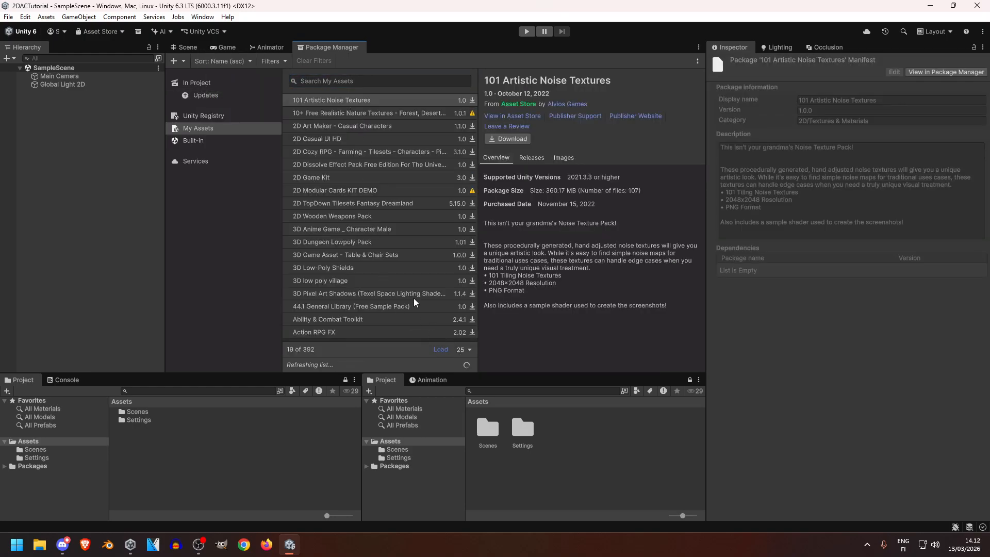
pyautogui.scroll(-1, 377, 240)
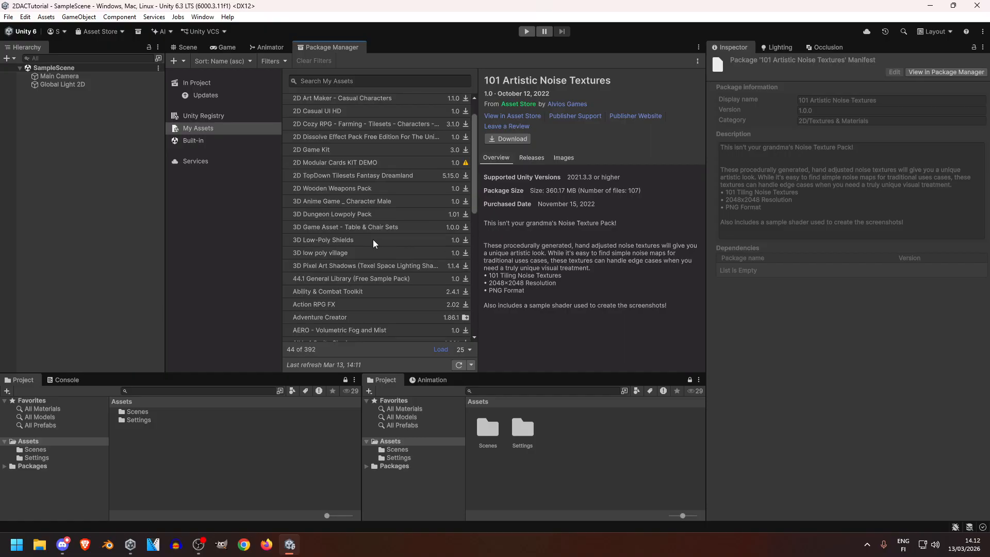
pyautogui.click(342, 317)
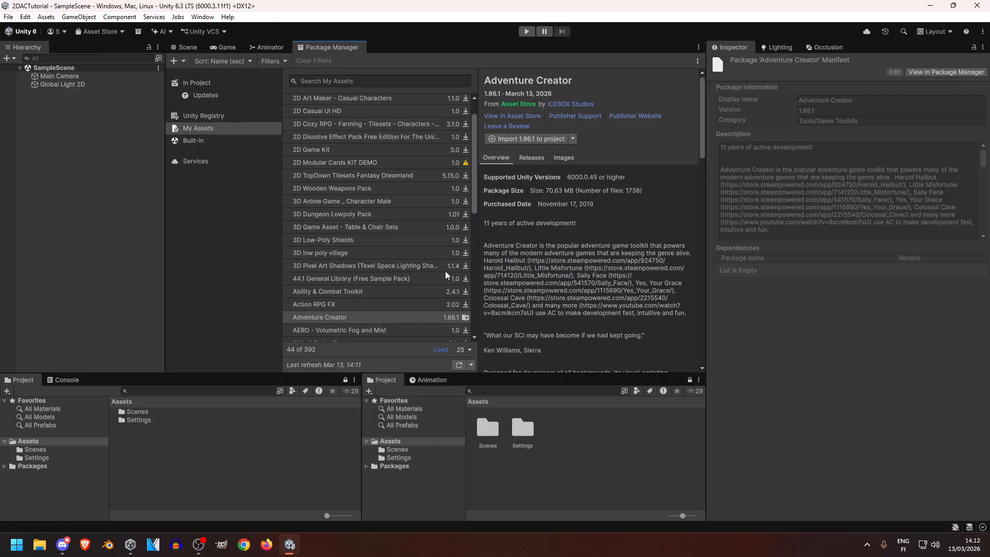
pyautogui.click(528, 143)
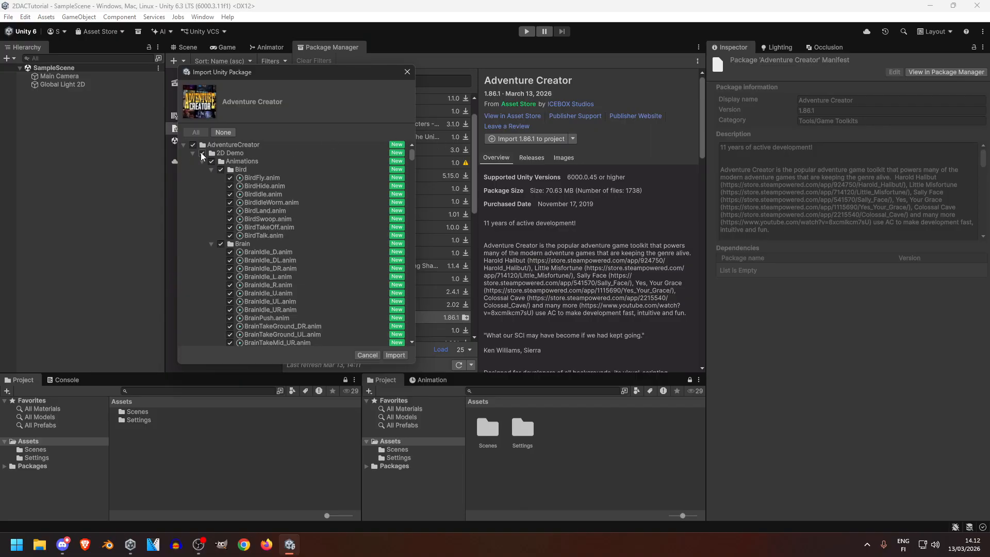
# - Import Adventure Creator without its 2D Demo and Demo folders, and accept the required input and layer changes
pyautogui.click(202, 153)
pyautogui.click(193, 153)
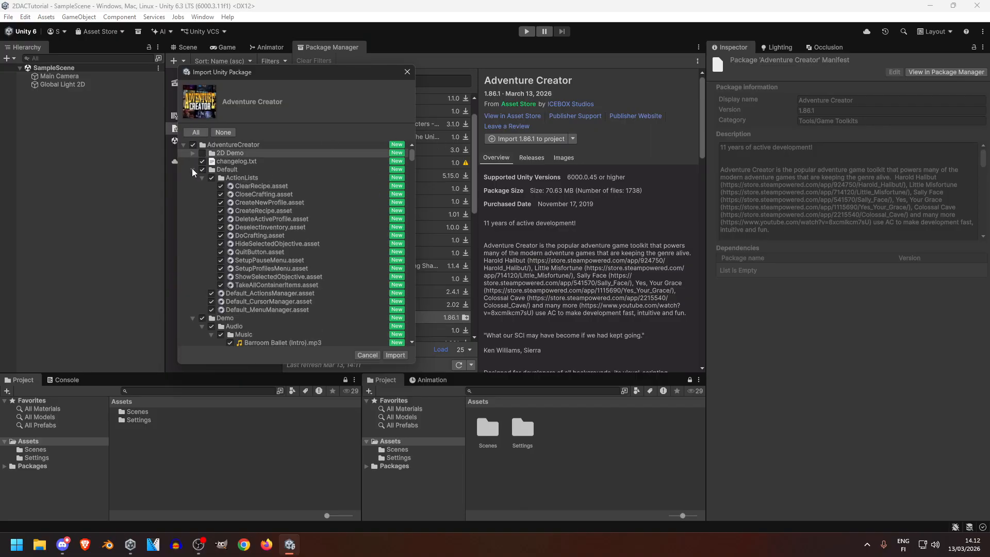
pyautogui.click(192, 169)
pyautogui.click(202, 178)
pyautogui.click(192, 178)
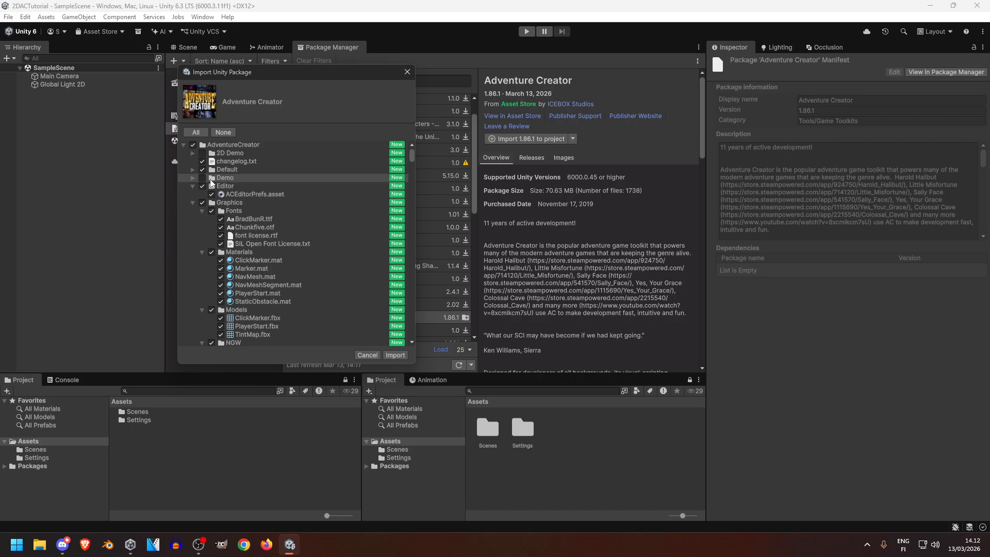
pyautogui.click(395, 354)
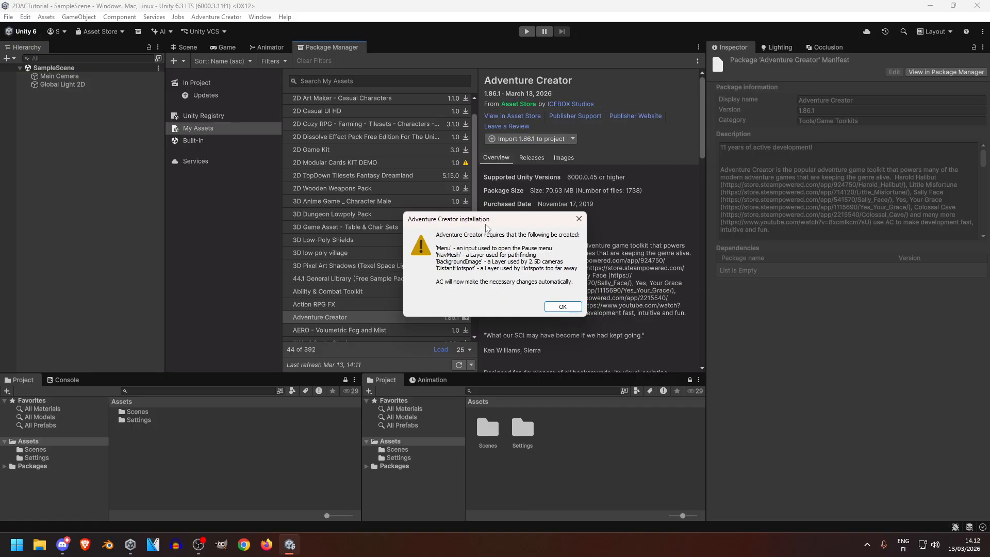
pyautogui.click(562, 308)
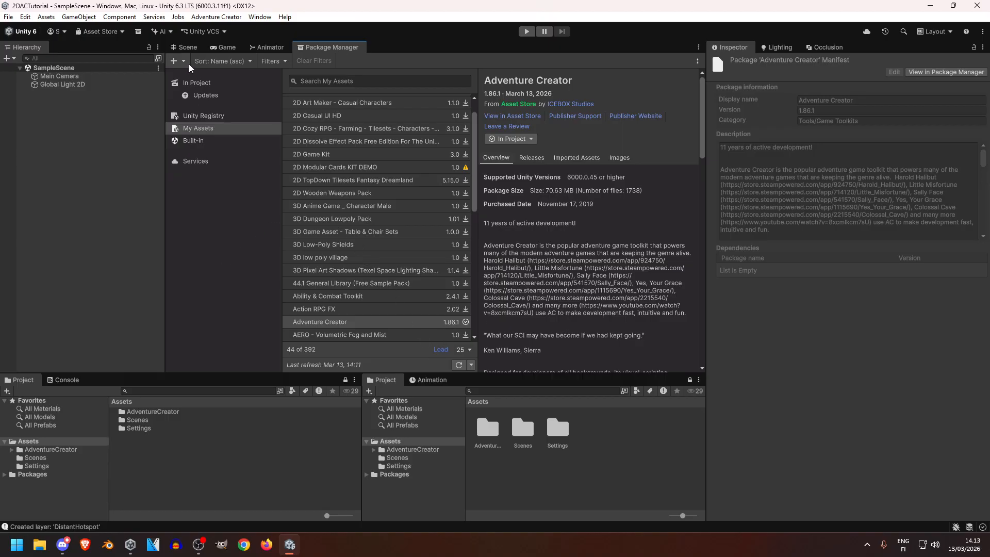
# - Return to the Scene view and start Adventure Creator's New Game Wizard in New game mode
pyautogui.click(185, 47)
pyautogui.click(218, 17)
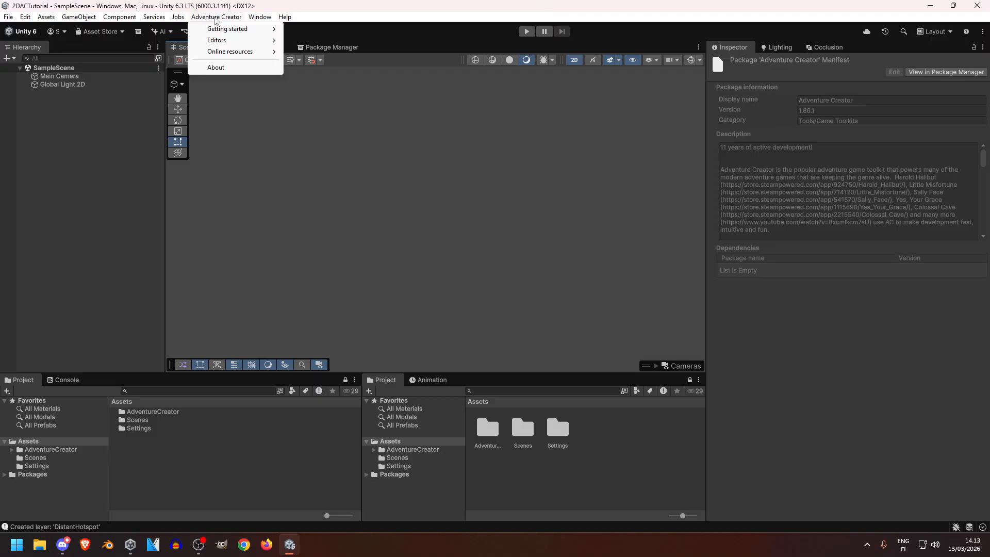
pyautogui.moveTo(237, 29)
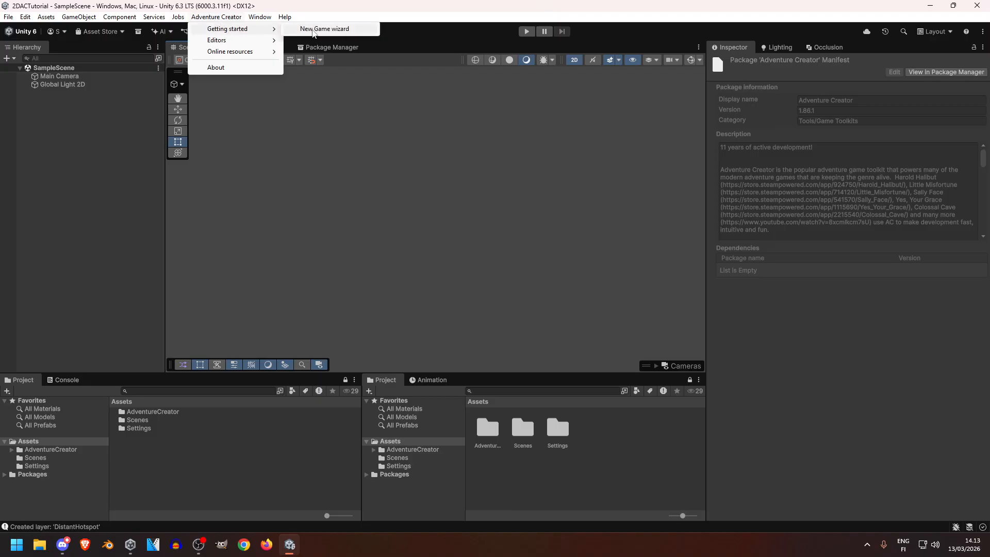
pyautogui.click(314, 30)
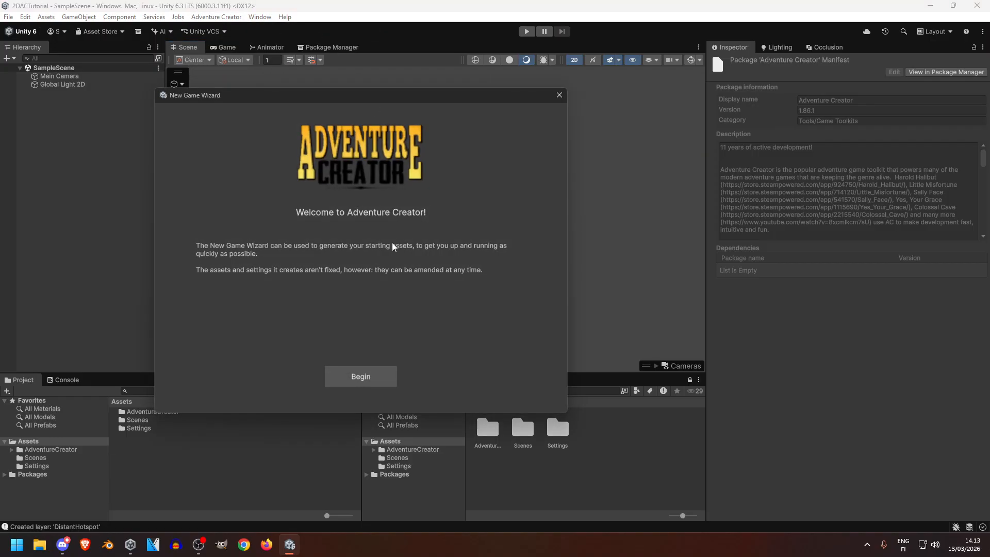
pyautogui.click(358, 382)
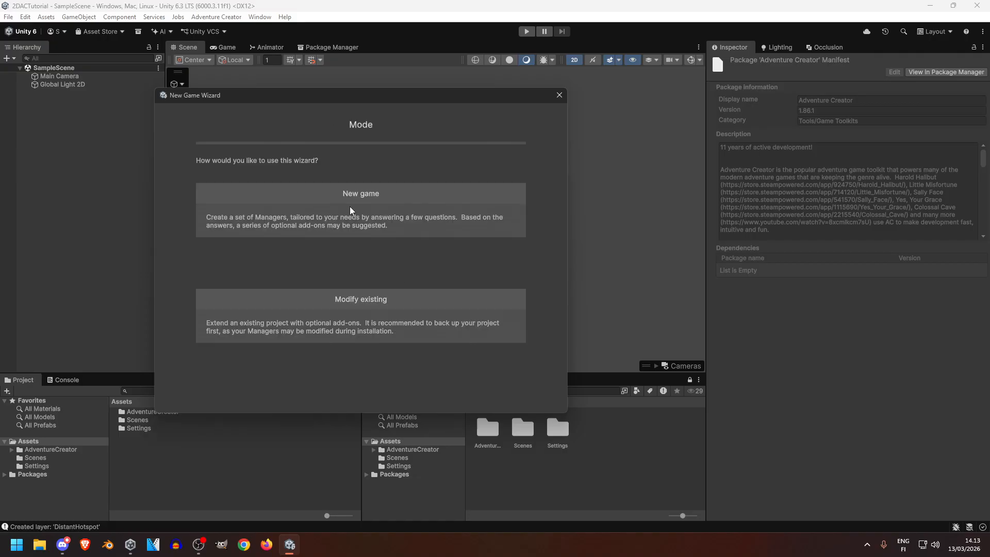
pyautogui.click(351, 196)
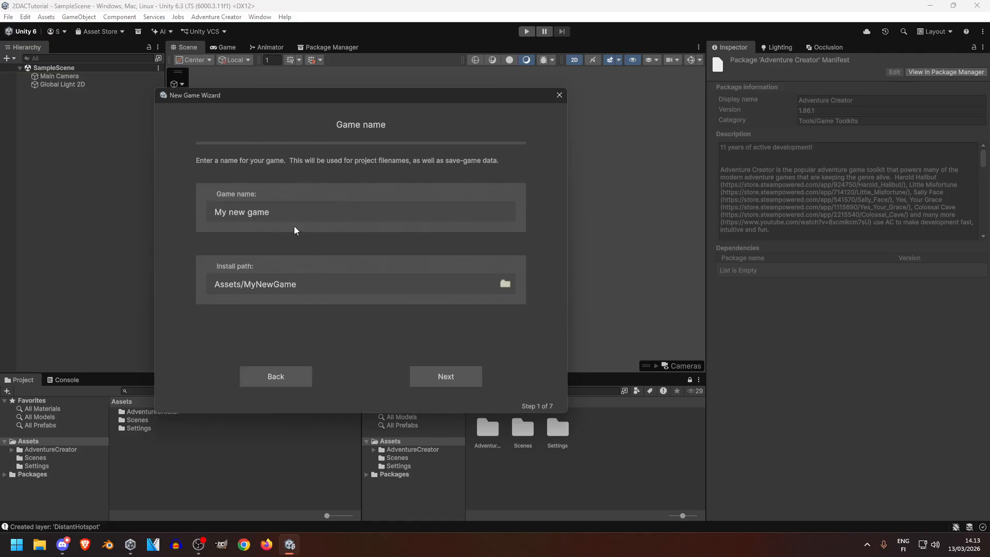
# - Name the game 2DACTutorial and continue to the perspective choice
pyautogui.click(283, 212)
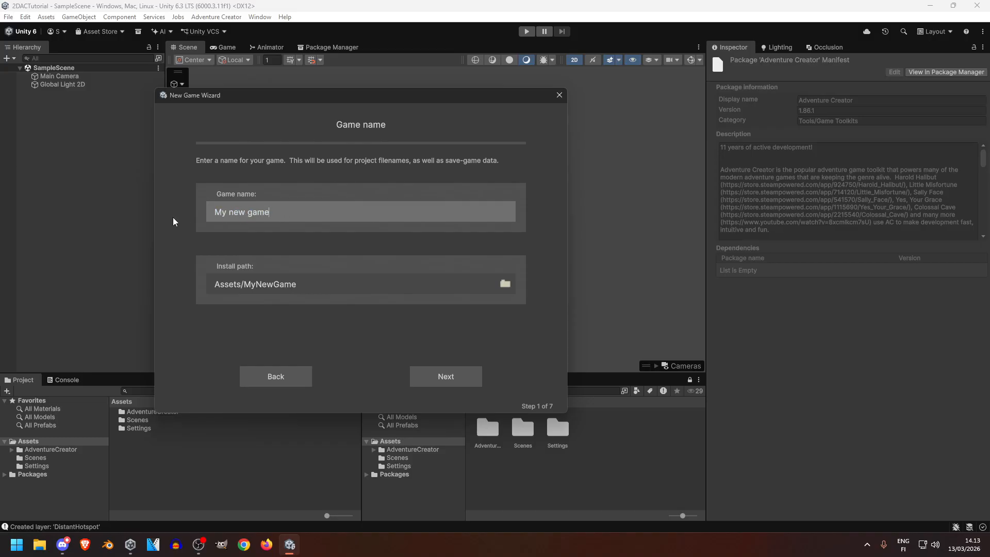
pyautogui.press('BackSpace')
pyautogui.write('2DACTutora')
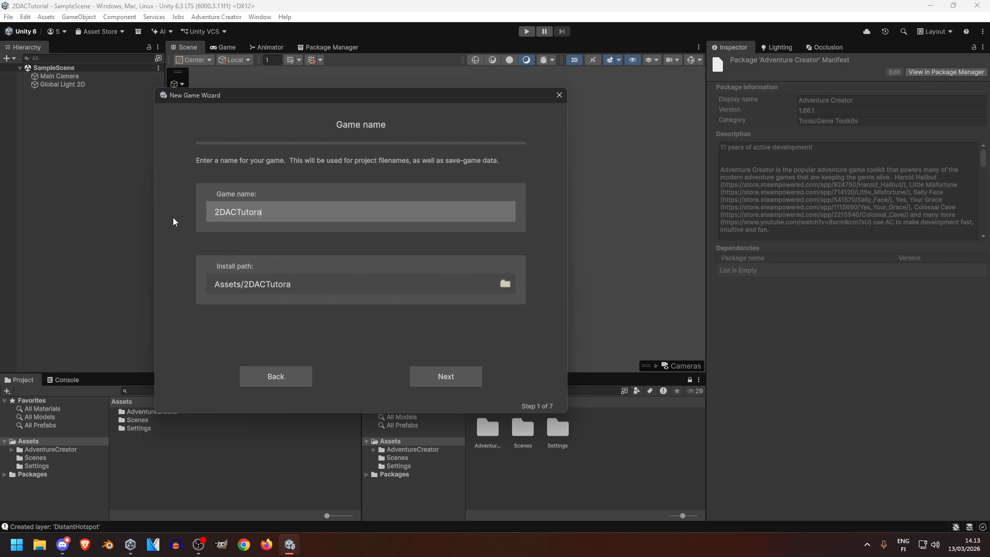
pyautogui.press('BackSpace')
pyautogui.write('ial')
pyautogui.click(442, 376)
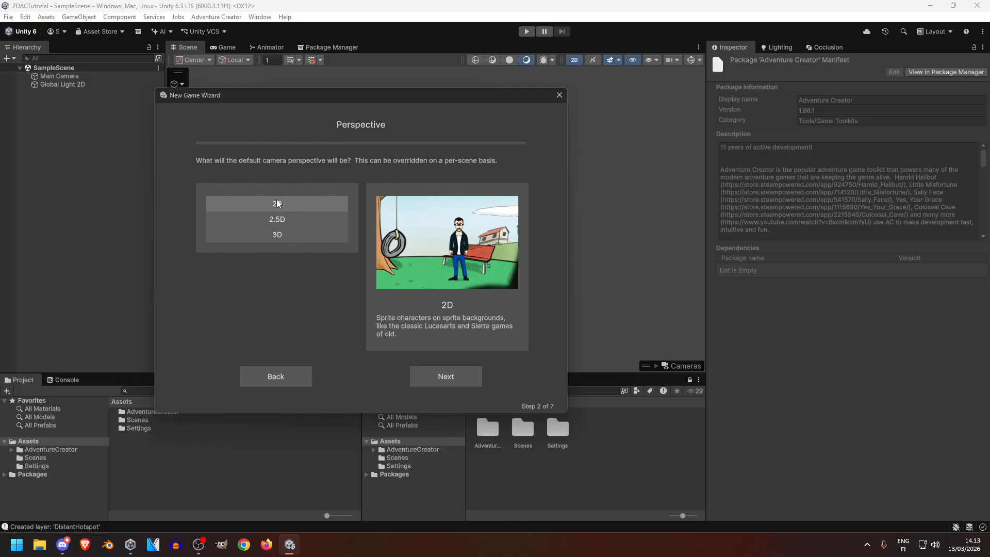
# - Accept the 2D camera perspective and set the player movement to Direct
pyautogui.click(432, 376)
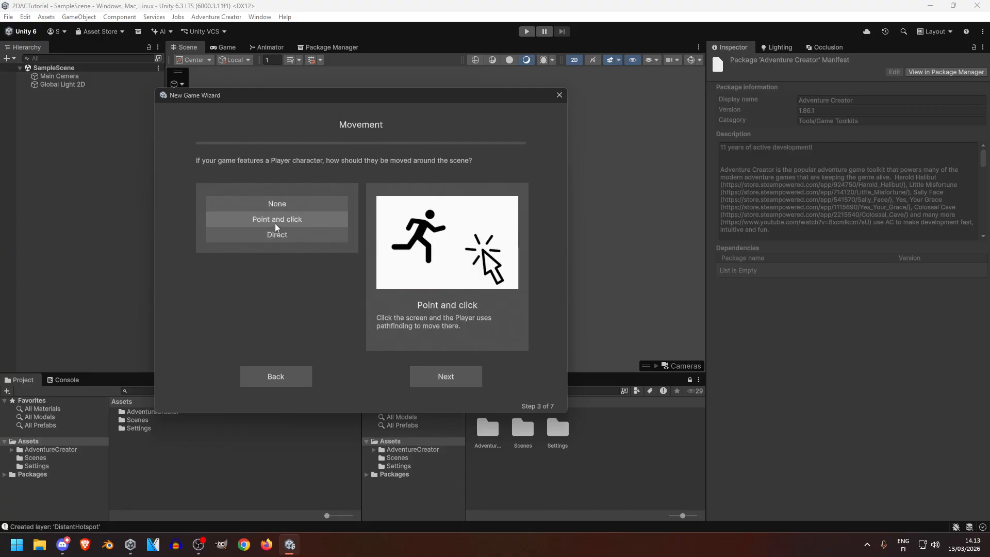
pyautogui.click(286, 234)
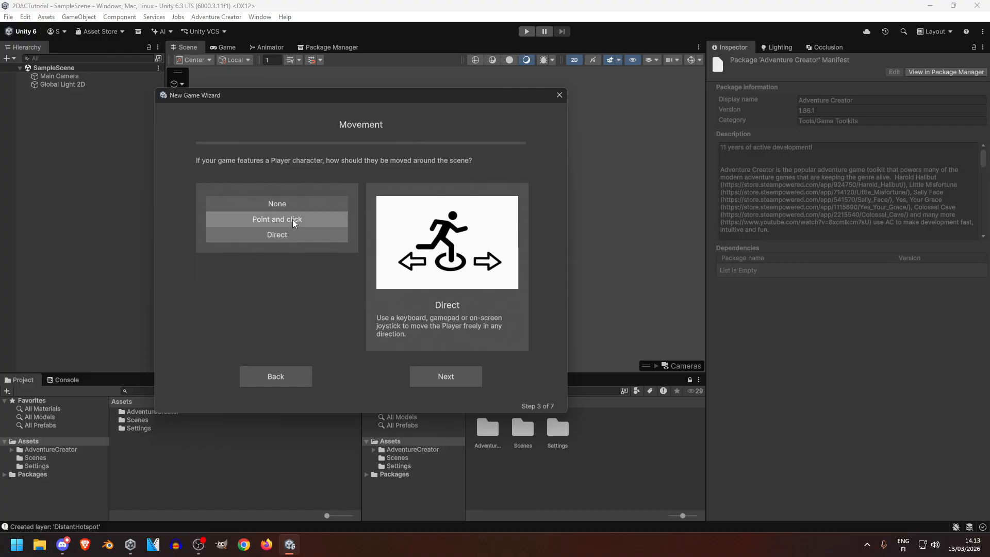
pyautogui.click(292, 219)
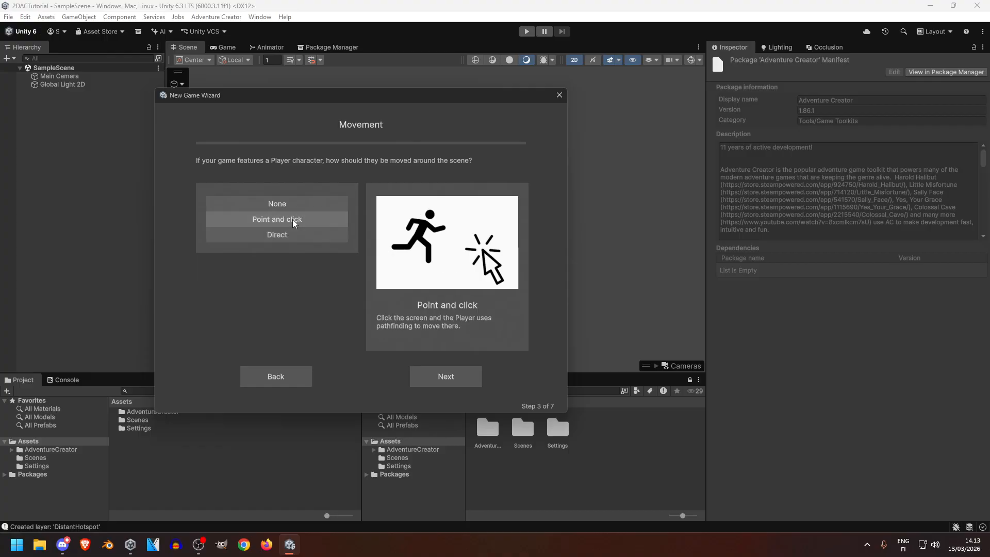
pyautogui.click(277, 240)
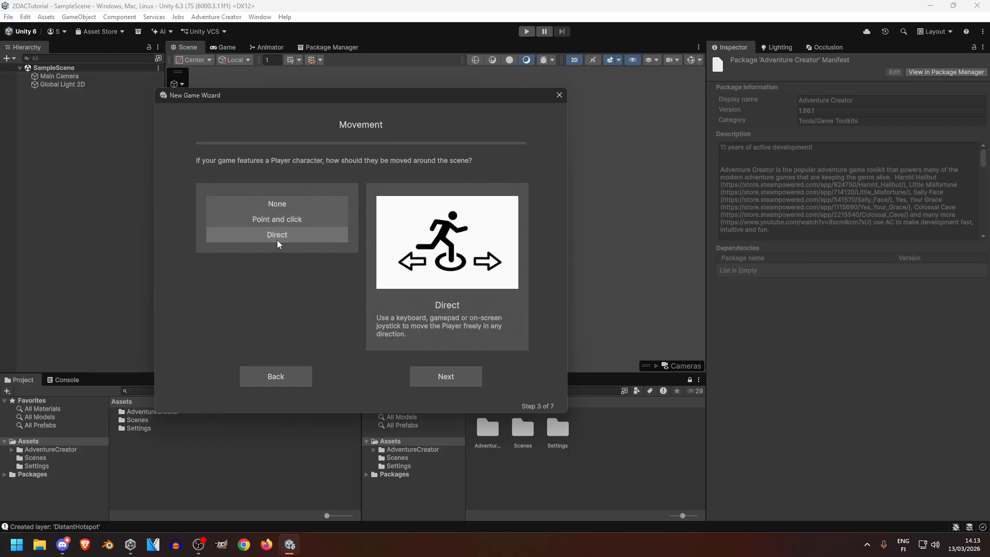
pyautogui.click(439, 377)
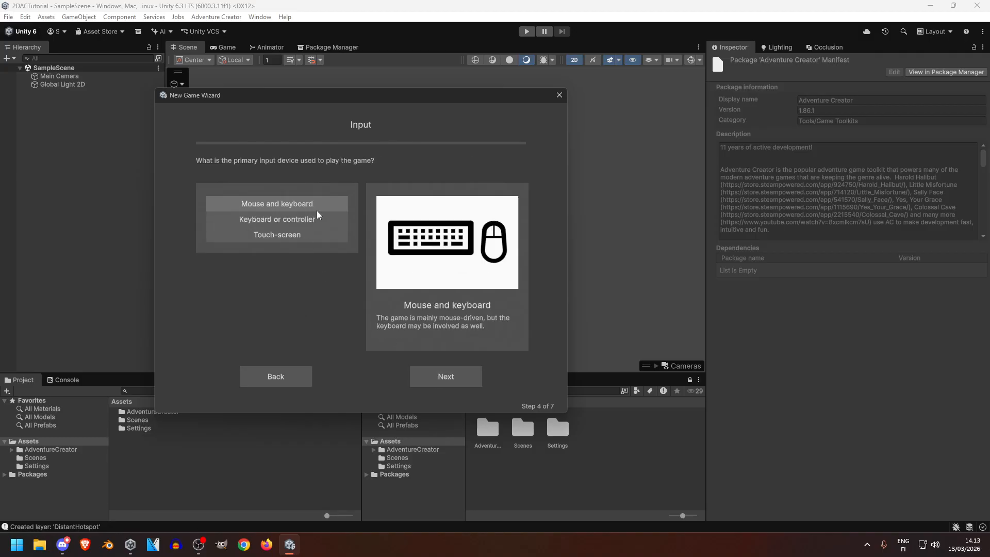
# - Accept Mouse and keyboard as the input device, compare the interaction methods and choose Context Sensitive
pyautogui.click(434, 379)
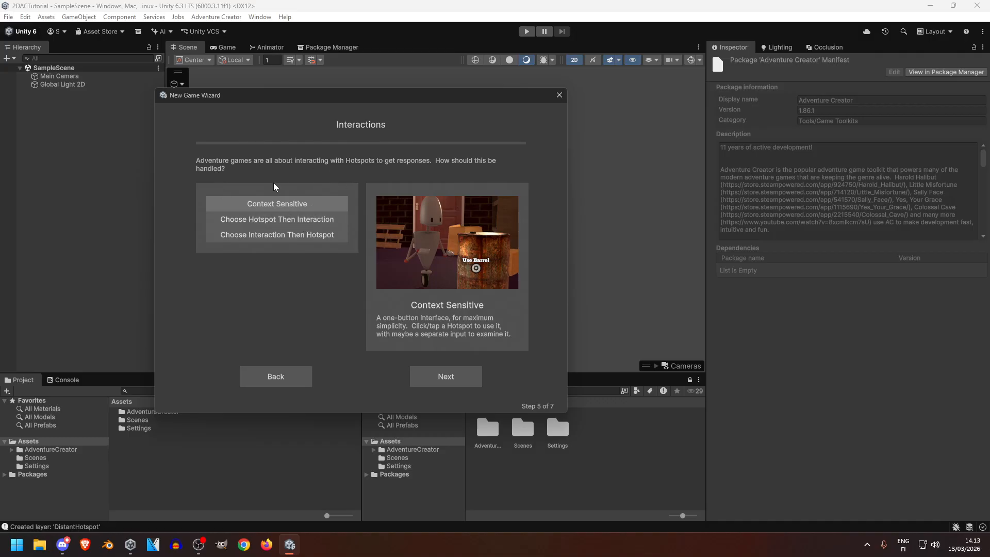
pyautogui.click(284, 219)
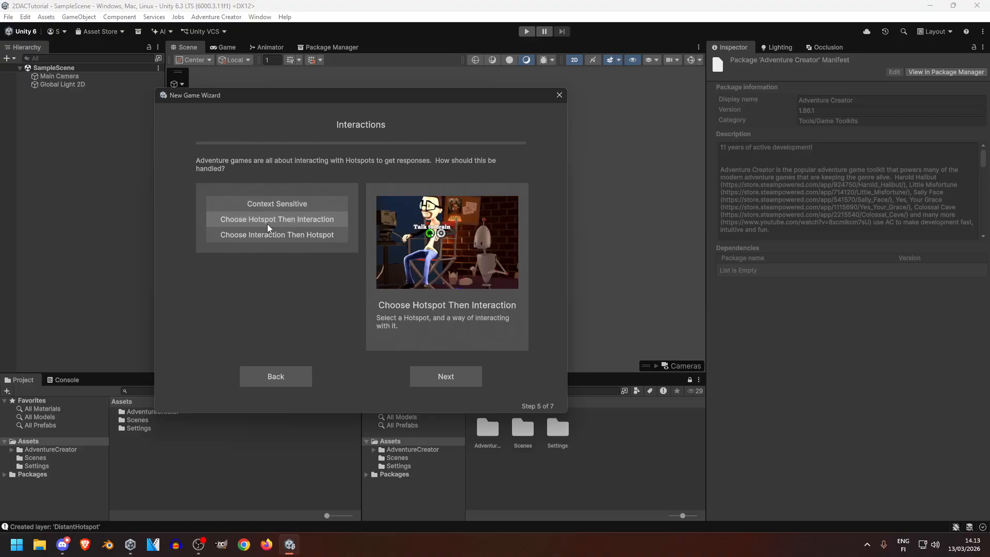
pyautogui.click(277, 236)
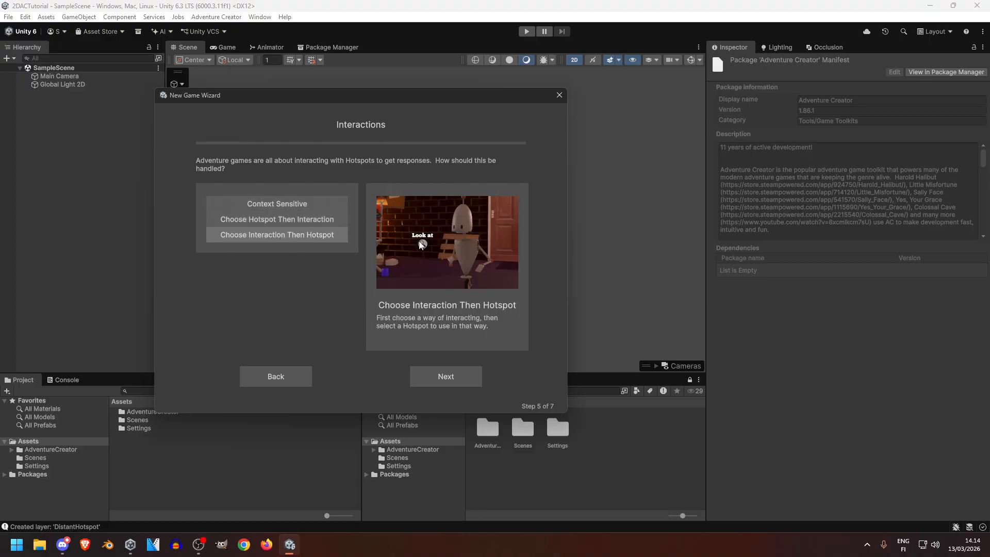
pyautogui.click(264, 209)
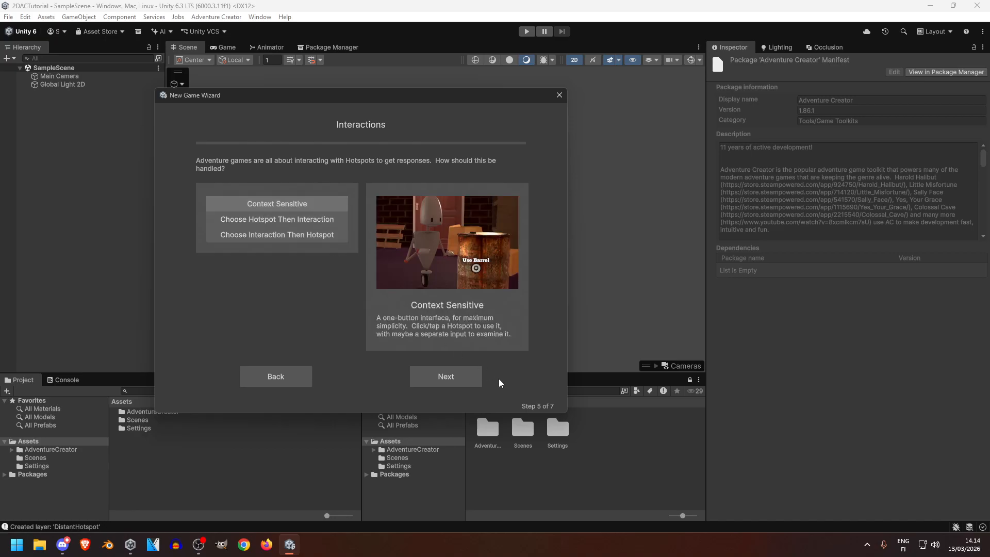
pyautogui.click(449, 374)
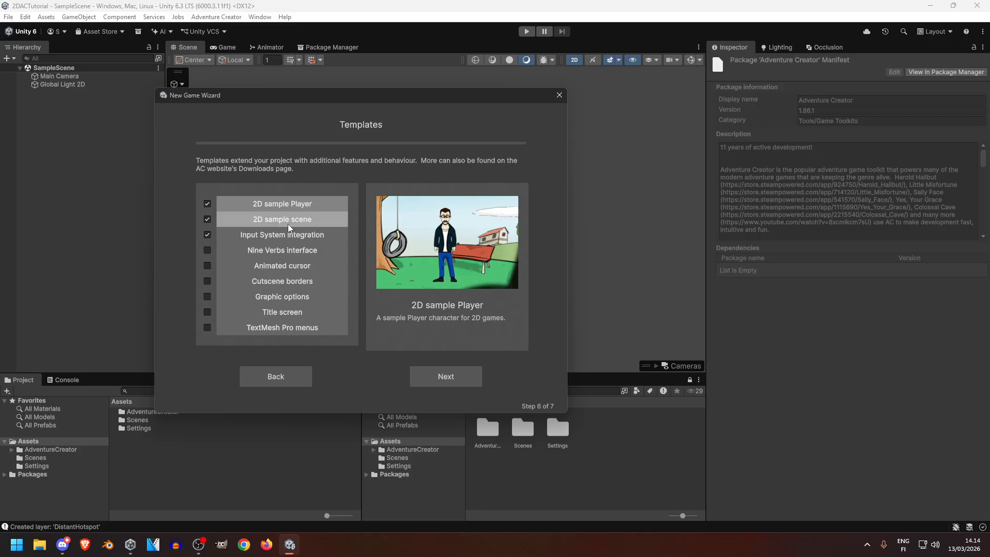
# - Exclude the 2D sample scene and 2D sample Player templates from the new game
pyautogui.click(274, 221)
pyautogui.click(207, 220)
pyautogui.click(209, 203)
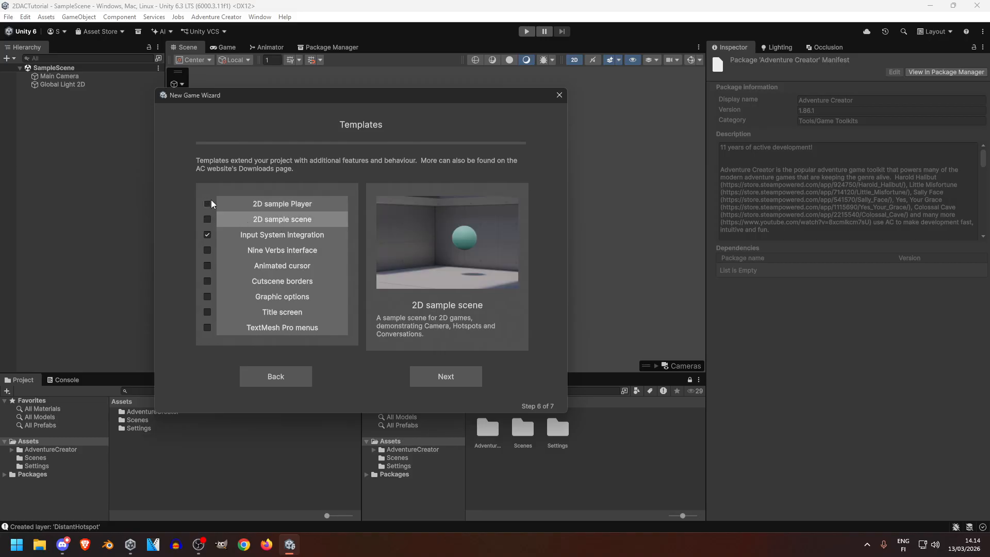
# - Review the descriptions of the remaining templates, from Input System integration to TextMesh Pro menus
pyautogui.click(281, 237)
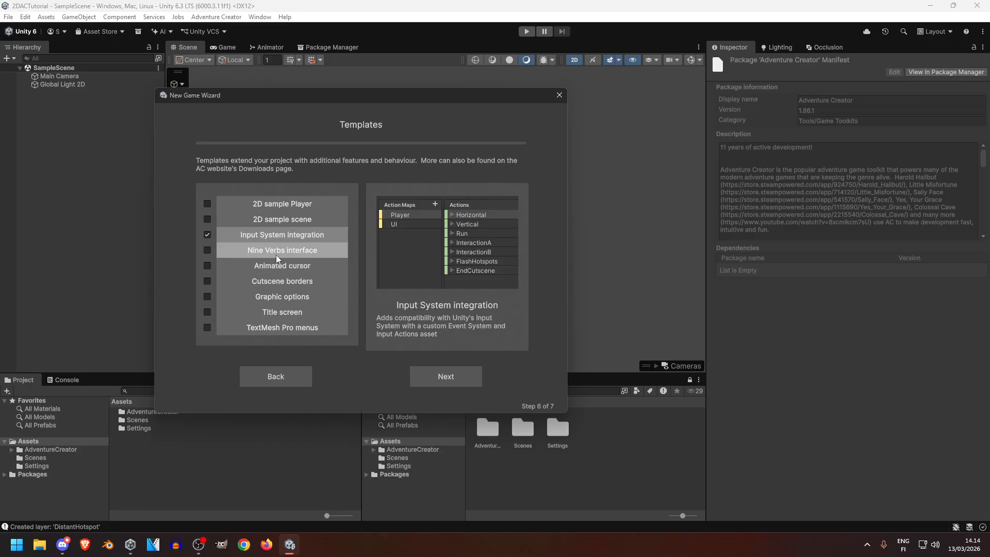
pyautogui.click(276, 253)
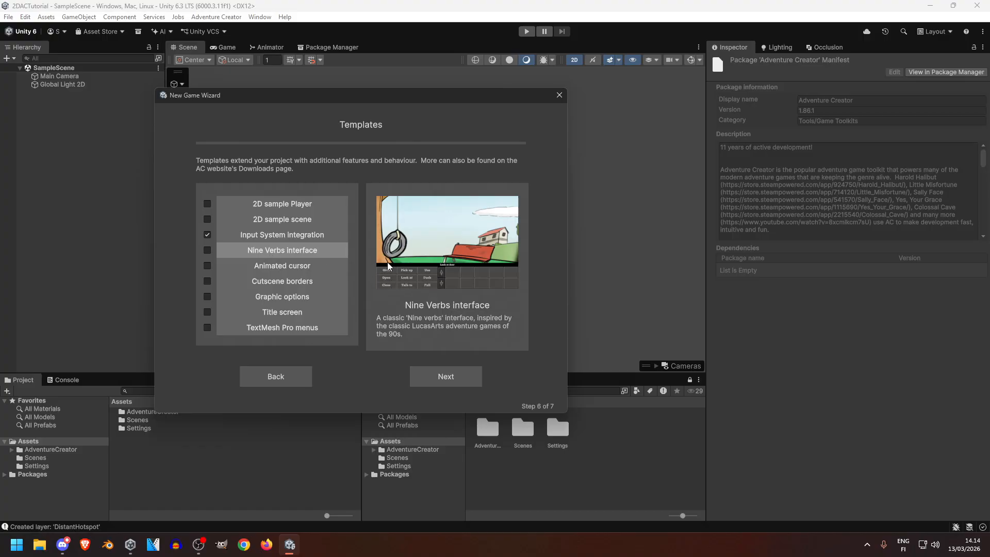
pyautogui.click(291, 264)
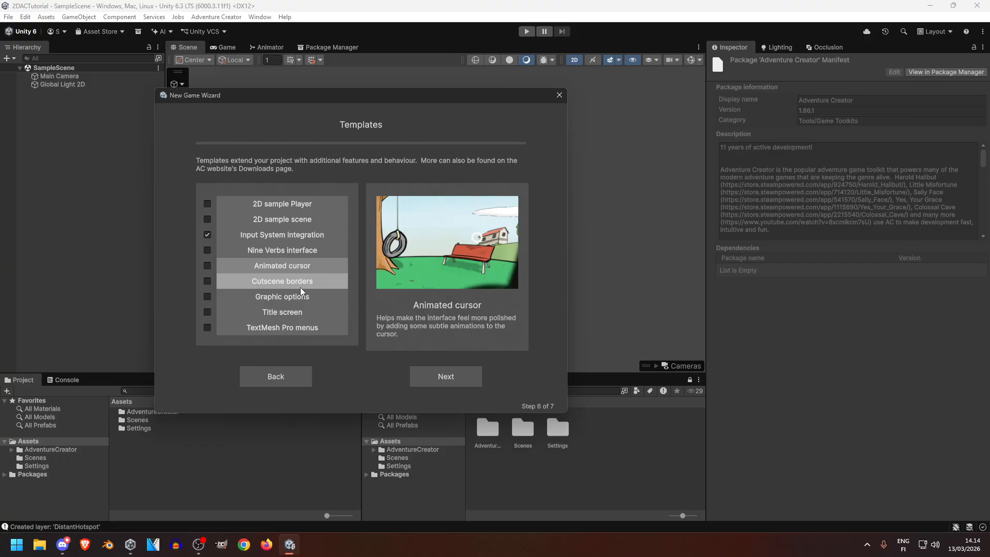
pyautogui.click(302, 282)
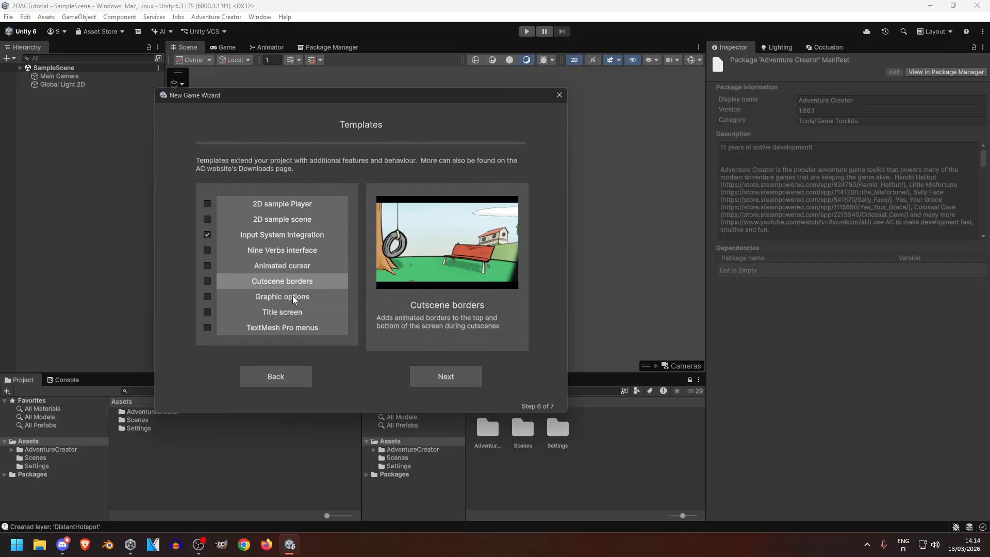
pyautogui.click(293, 295)
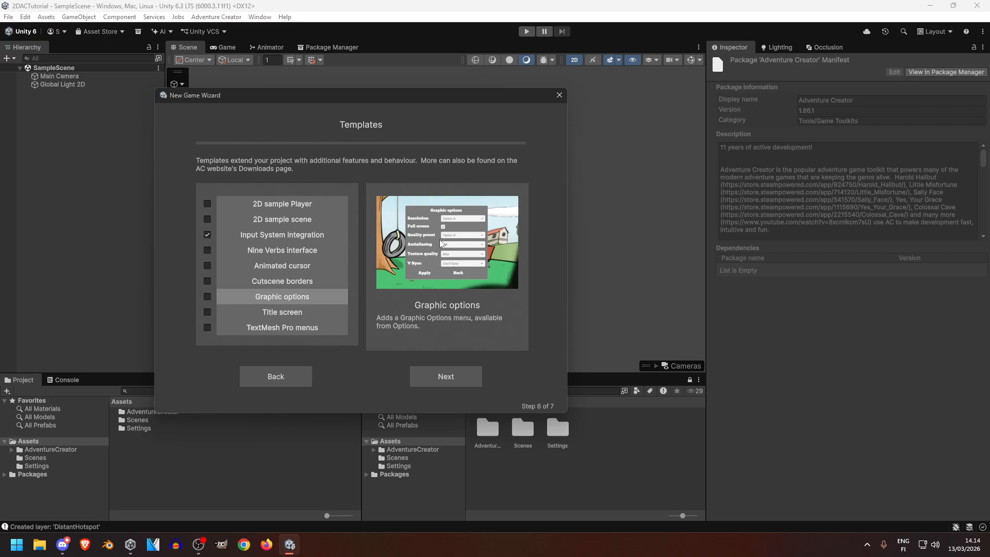
pyautogui.click(286, 309)
pyautogui.click(272, 328)
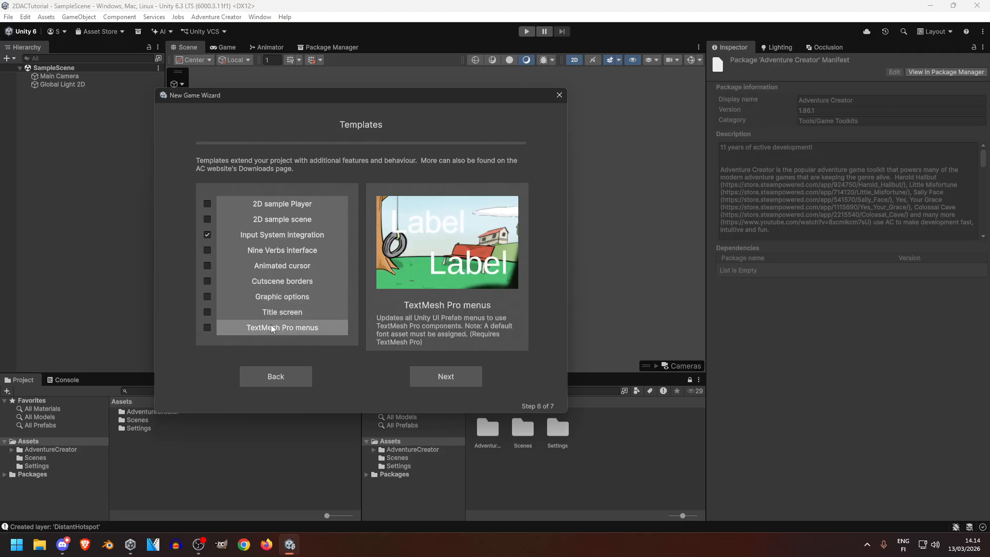
pyautogui.click(277, 298)
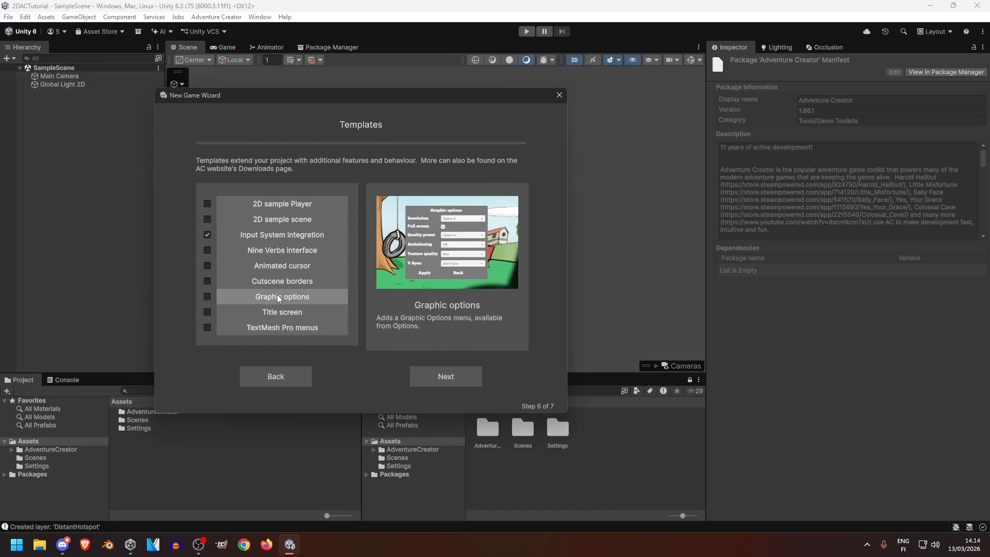
pyautogui.click(283, 234)
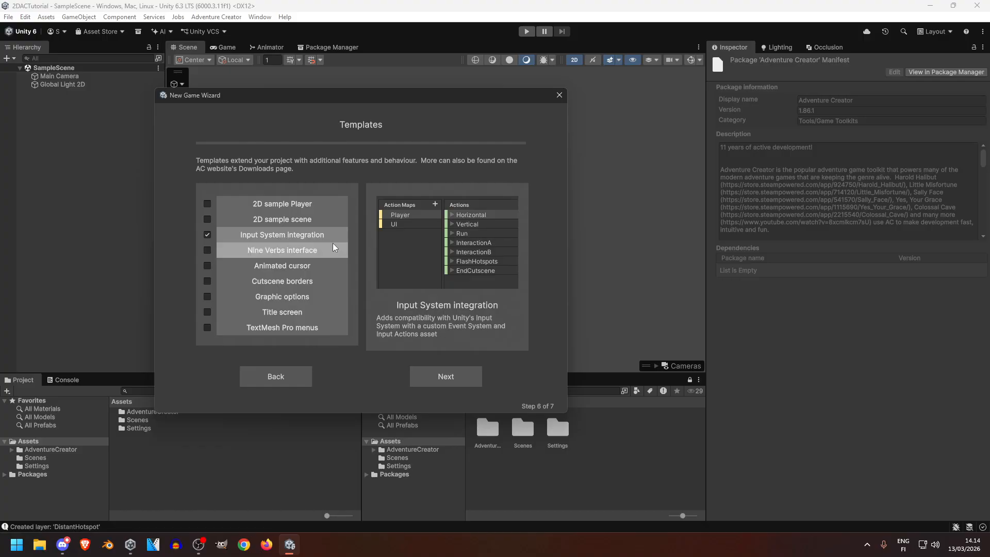
# - Create the game files with only the Input System integration template and close the New Game Wizard
pyautogui.click(434, 371)
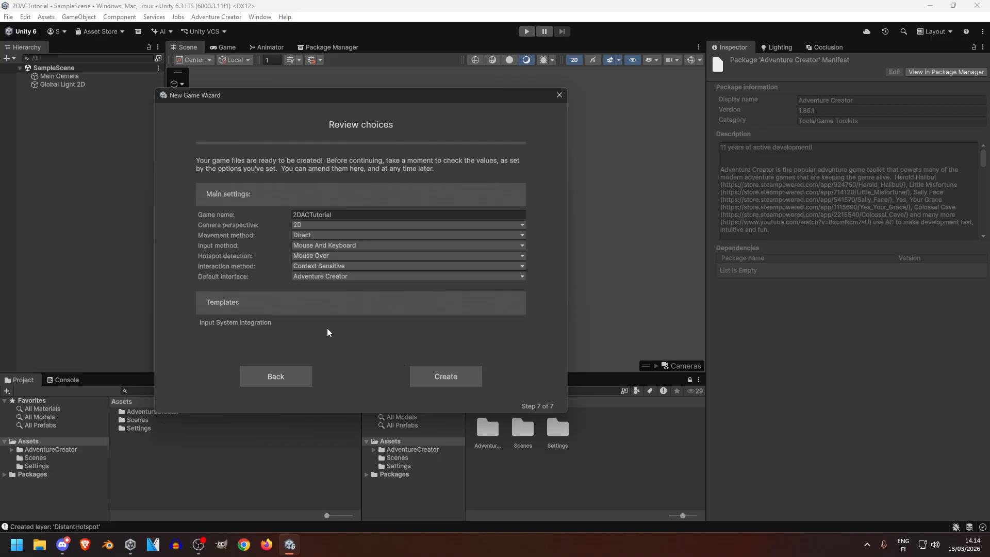
pyautogui.click(428, 376)
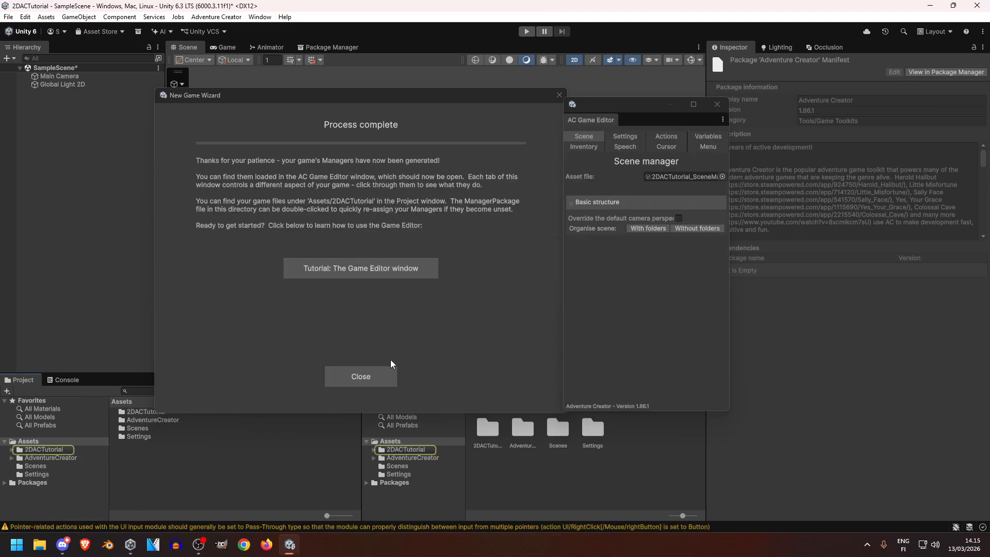
pyautogui.click(345, 383)
# - Read through the console messages, clear them and bring back the project files
pyautogui.click(75, 380)
pyautogui.scroll(5, 124, 457)
pyautogui.scroll(-10, 146, 434)
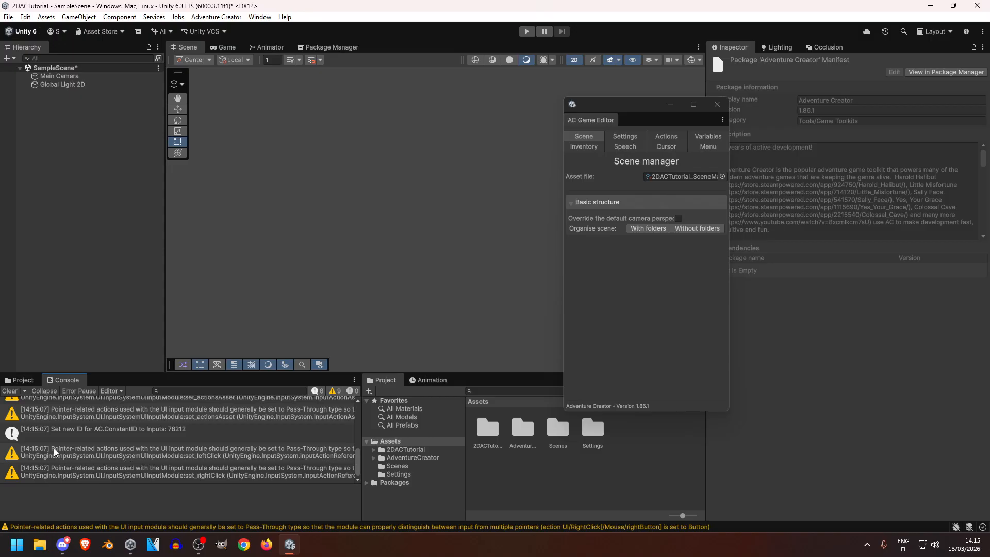
pyautogui.click(10, 392)
pyautogui.click(19, 379)
# - Dock the AC Game Editor beside the Inspector, then organise the scene with folders and save it
pyautogui.moveTo(600, 111); pyautogui.dragTo(783, 44)
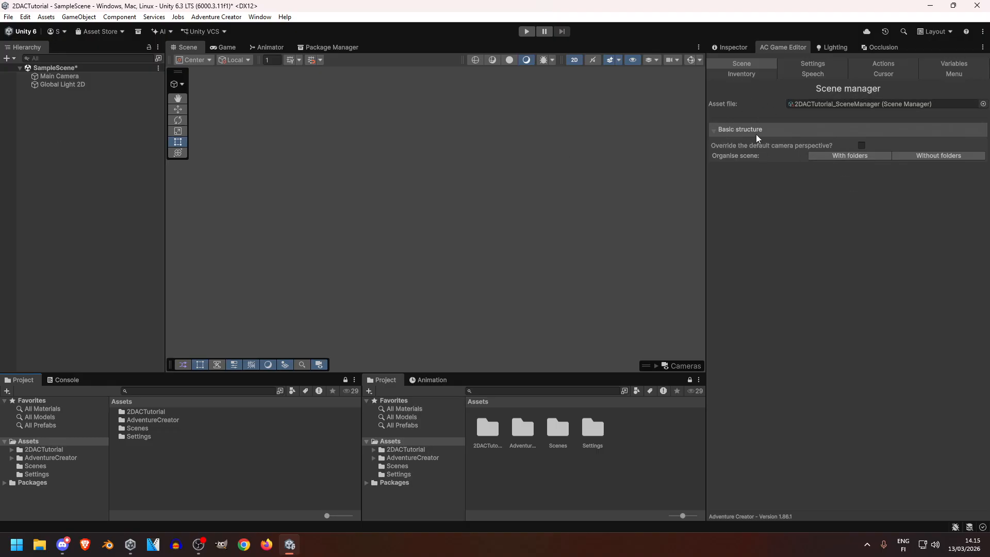
pyautogui.click(829, 156)
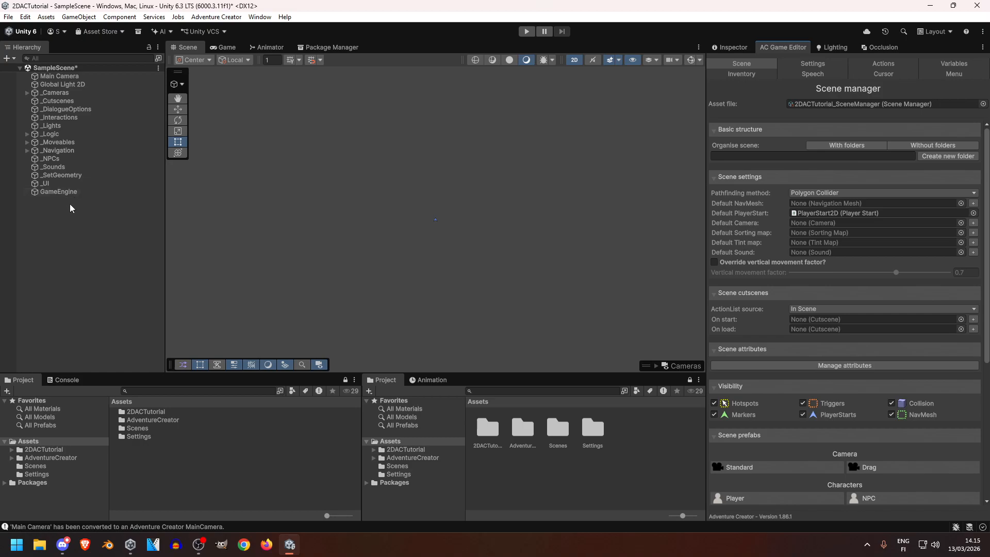
pyautogui.hotkey('ctrl', 's')
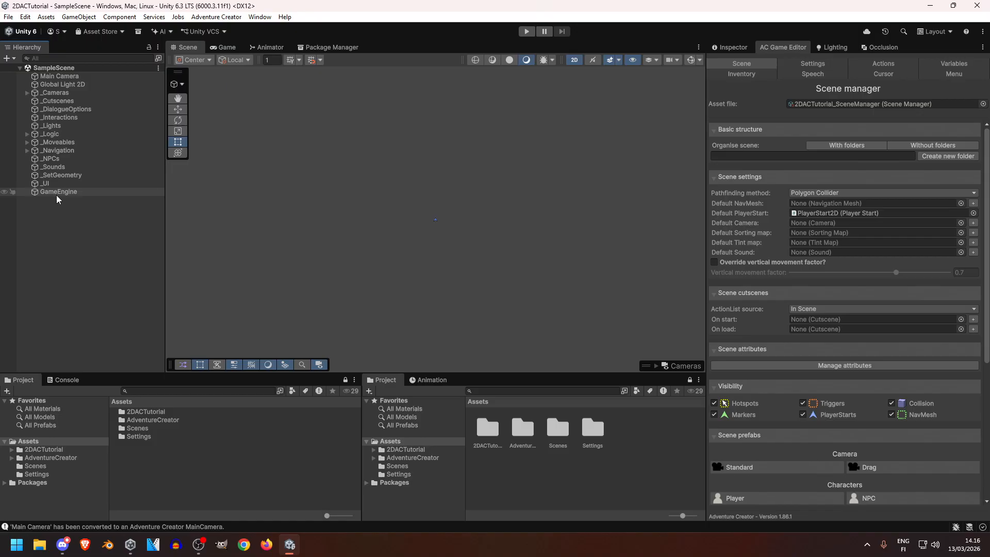
# - Tidy the hierarchy with GameEngine first, Global Light 2D inside _Lights and Main Camera inside _Cameras, and save the scene
pyautogui.moveTo(61, 194); pyautogui.dragTo(82, 74)
pyautogui.click(75, 84)
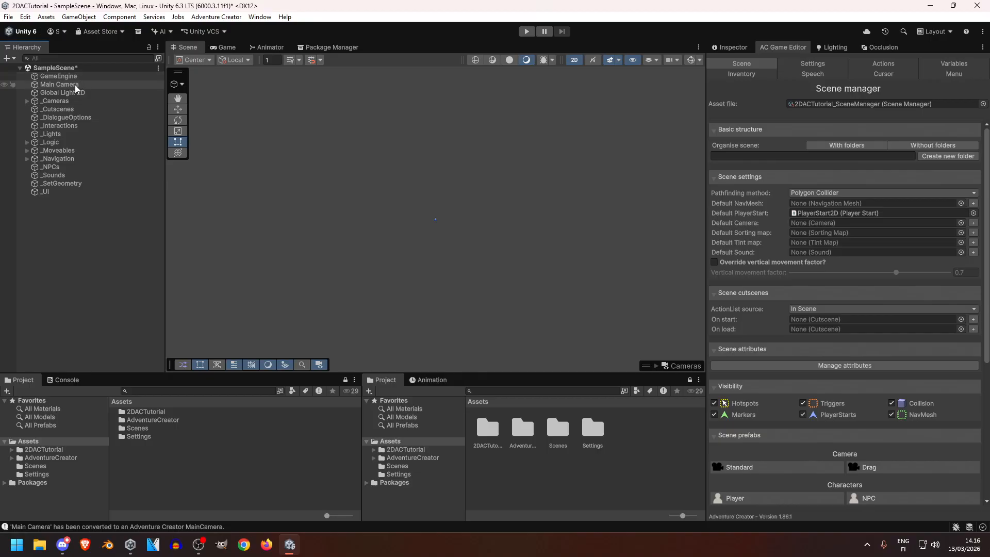
pyautogui.click(80, 93)
pyautogui.moveTo(64, 93); pyautogui.dragTo(52, 136)
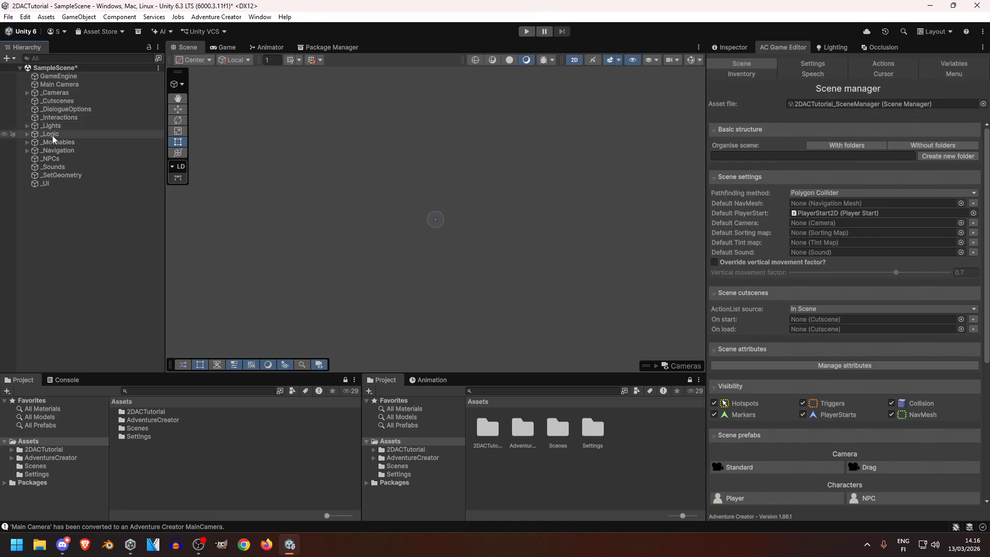
pyautogui.click(61, 85)
pyautogui.moveTo(61, 85); pyautogui.dragTo(56, 94)
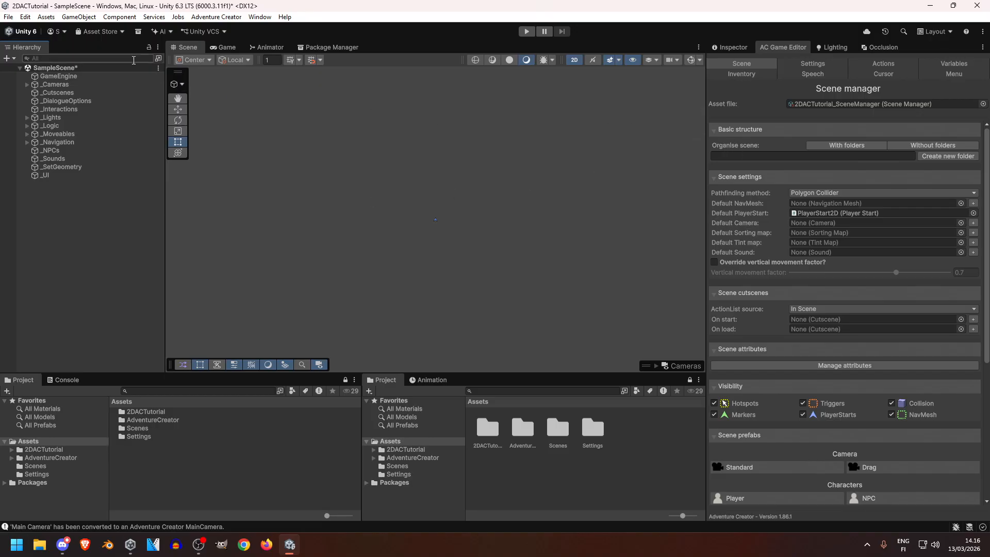
pyautogui.hotkey('ctrl', 's')
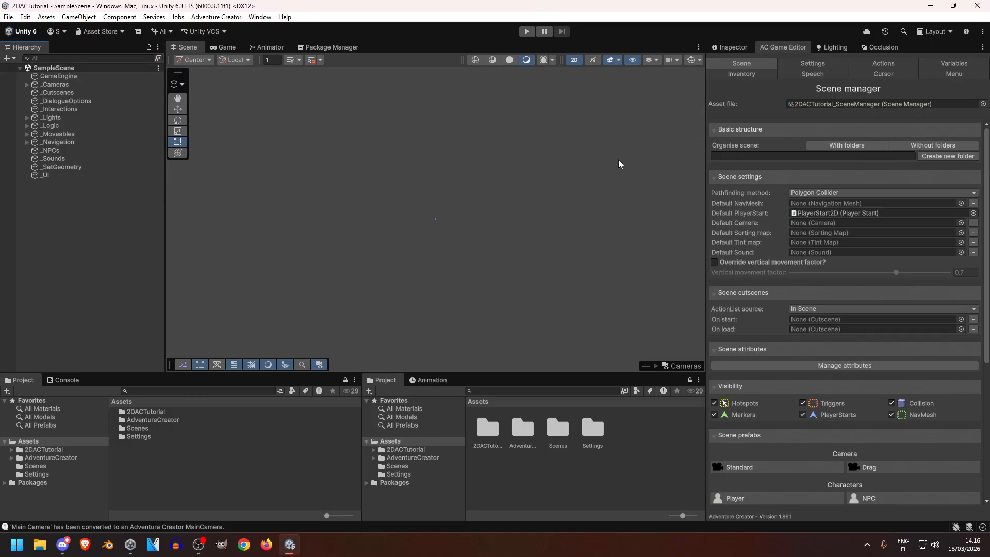
# - Configure the Settings manager's saving options with Time And Date display, compressed save files and saving on a separate thread
pyautogui.scroll(-5, 740, 146)
pyautogui.scroll(5, 748, 151)
pyautogui.click(790, 64)
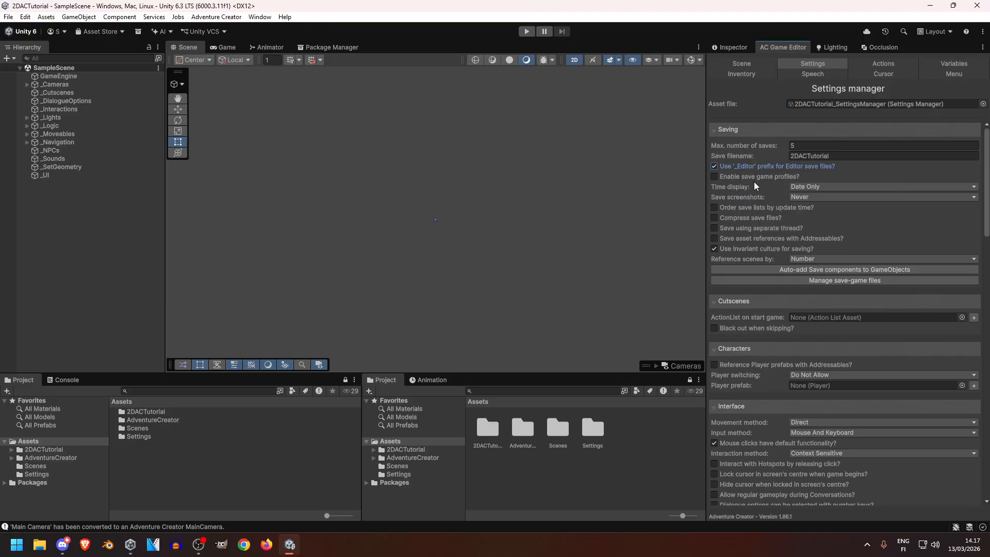
pyautogui.click(792, 187)
pyautogui.click(842, 210)
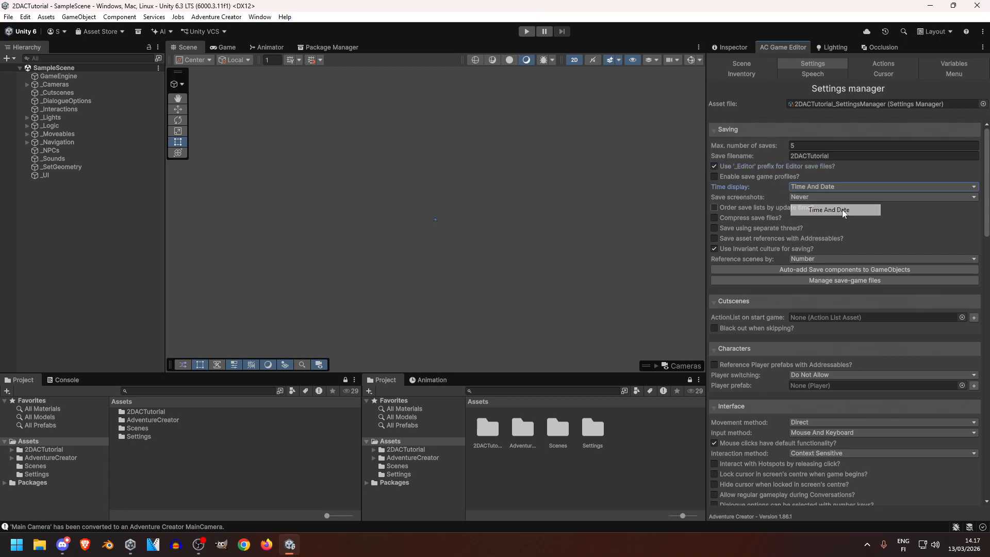
pyautogui.click(811, 189)
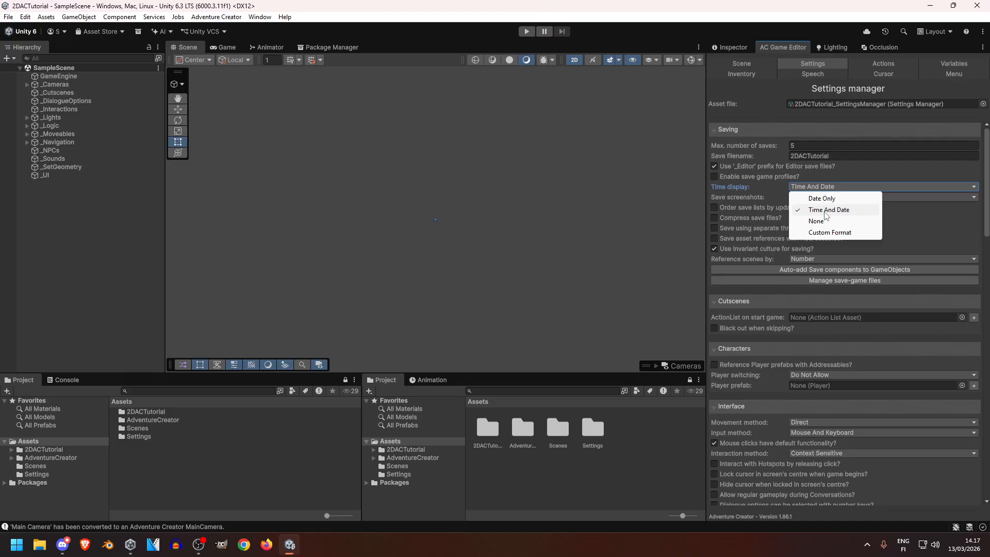
pyautogui.click(825, 211)
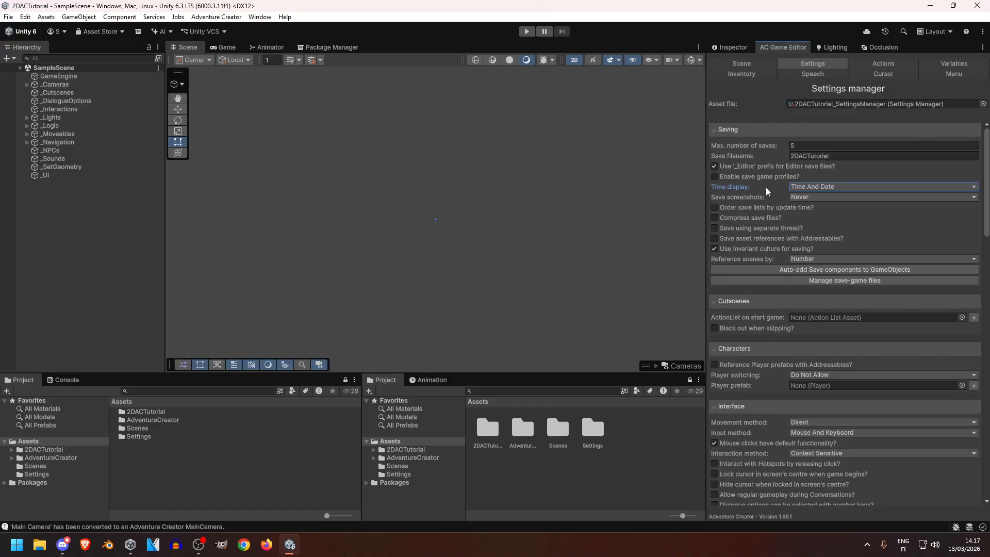
pyautogui.click(734, 219)
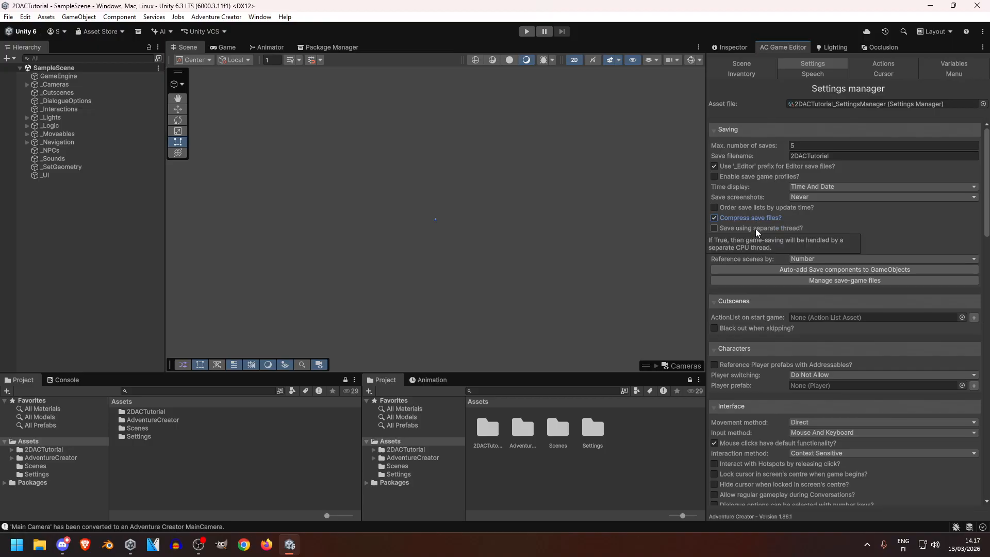
pyautogui.click(756, 228)
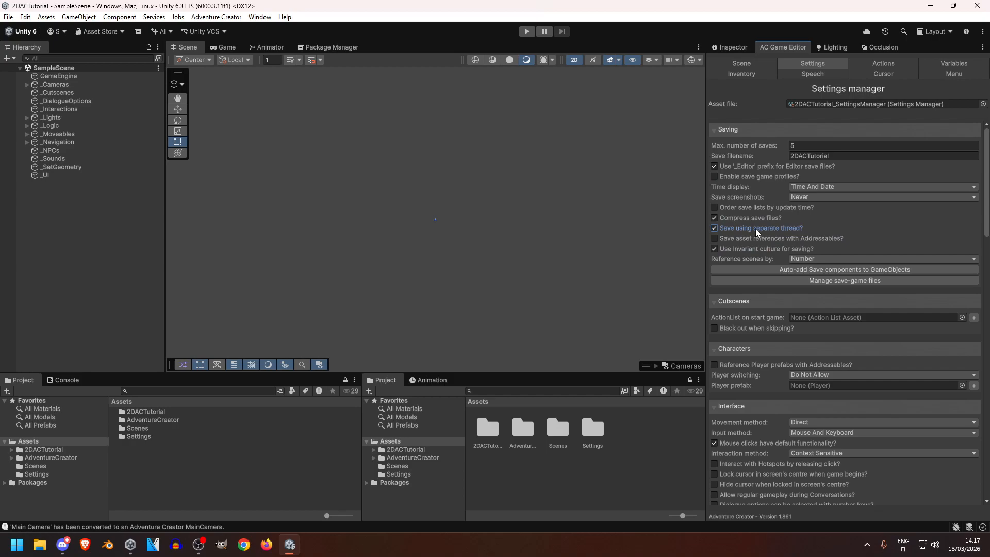
# - Allow dialogue options to be selected with number keys in the Interface settings
pyautogui.scroll(-7, 824, 287)
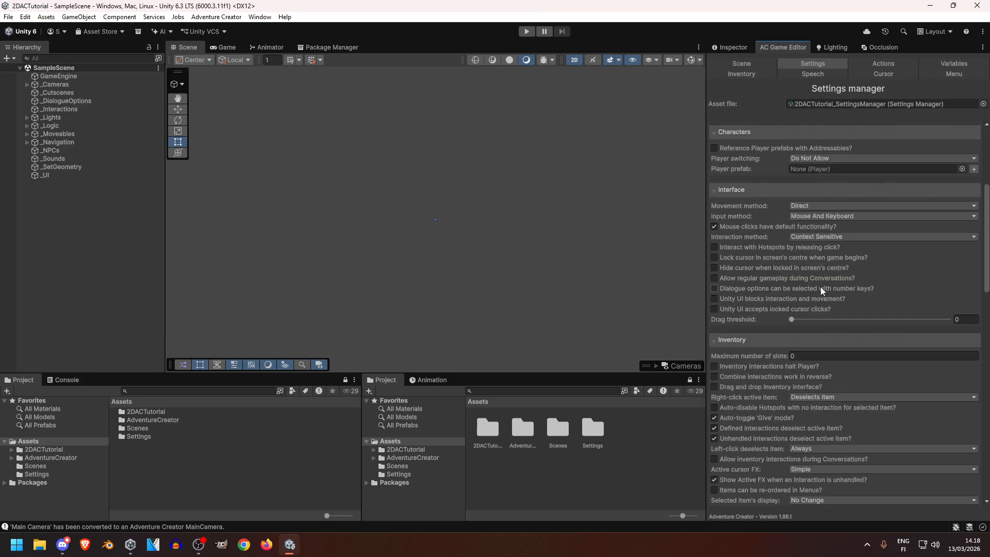
pyautogui.click(781, 290)
# - Examine the Inventory, Input and Movement settings, including the choices for turning mode, direct-movement type and movement limitation
pyautogui.scroll(-5, 741, 327)
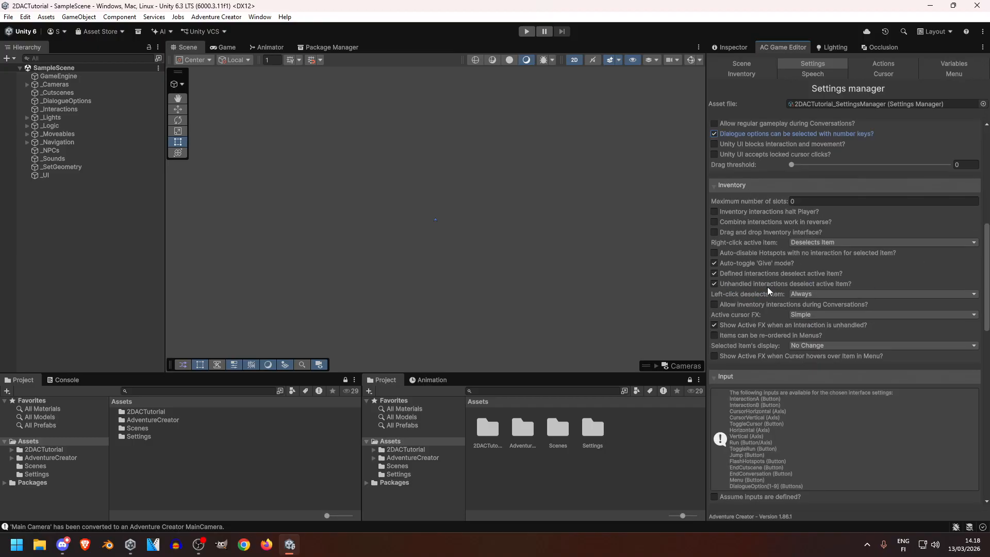
pyautogui.scroll(-4, 760, 284)
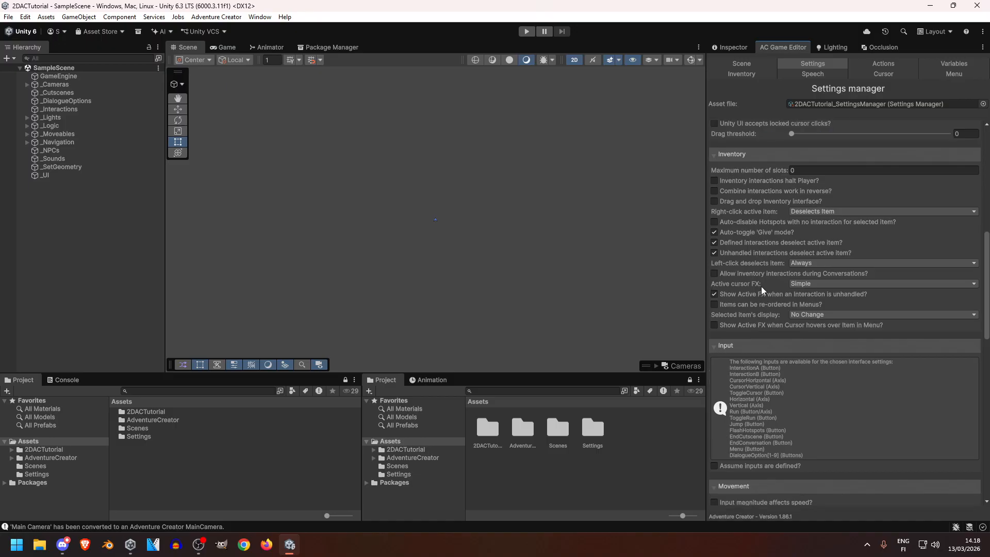
pyautogui.scroll(-3, 763, 283)
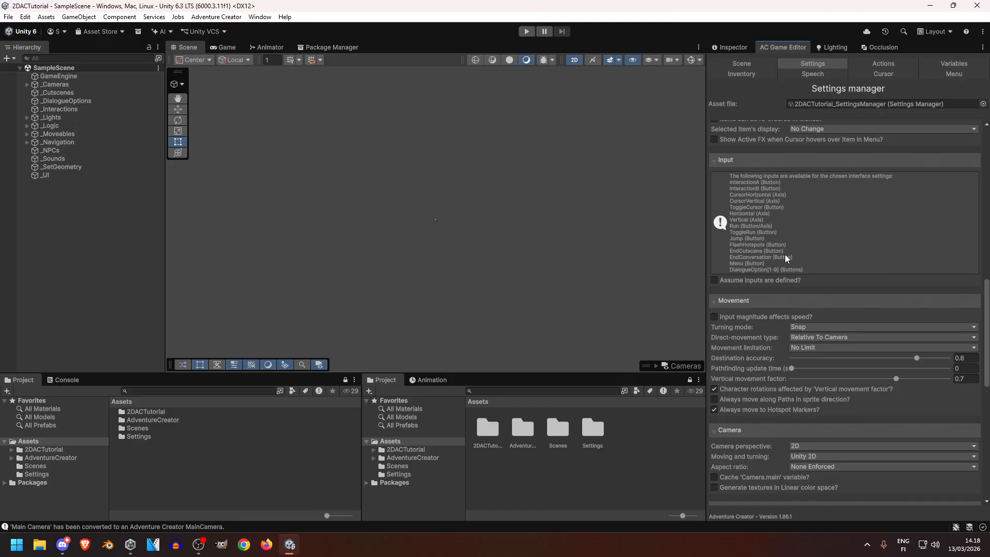
pyautogui.scroll(-3, 779, 310)
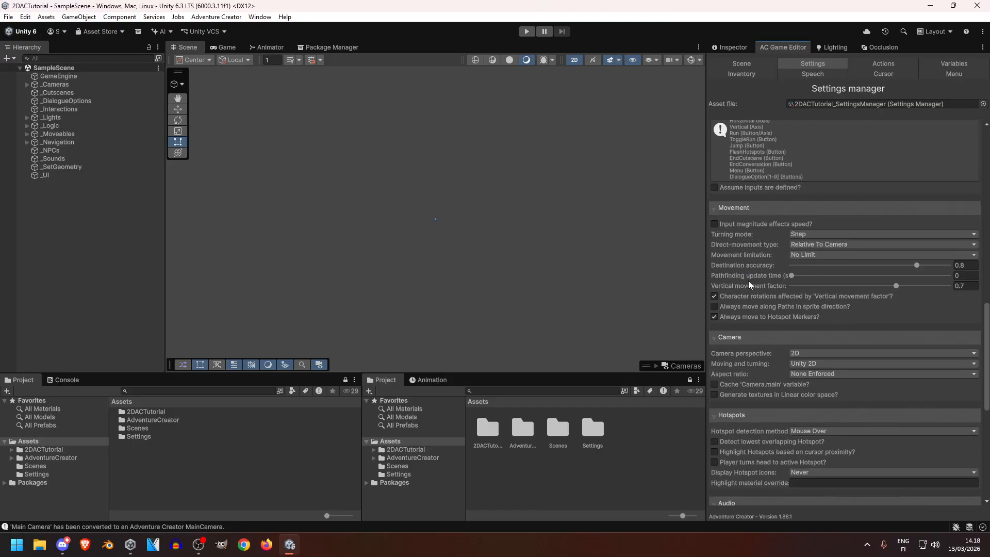
pyautogui.click(816, 233)
pyautogui.click(756, 240)
pyautogui.click(812, 244)
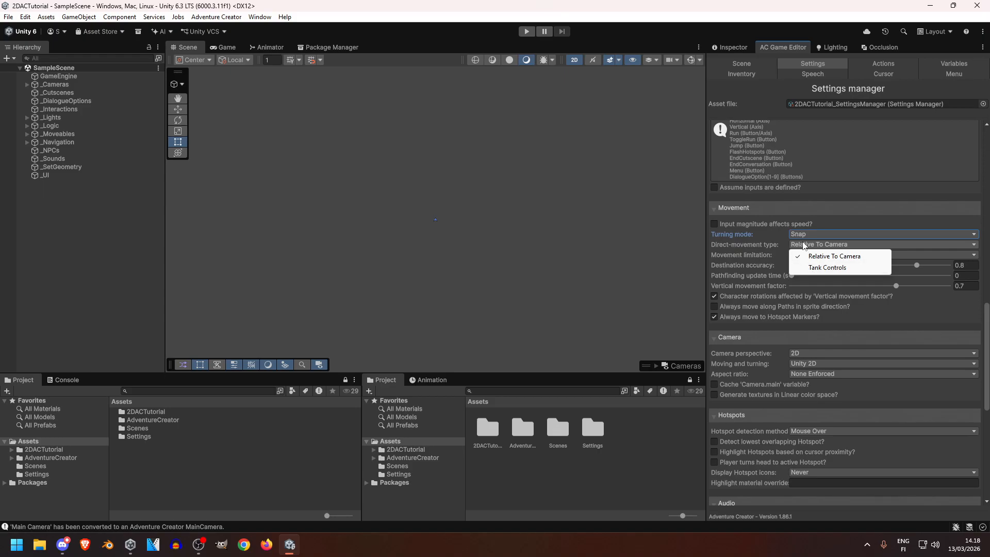
pyautogui.click(753, 250)
pyautogui.click(803, 255)
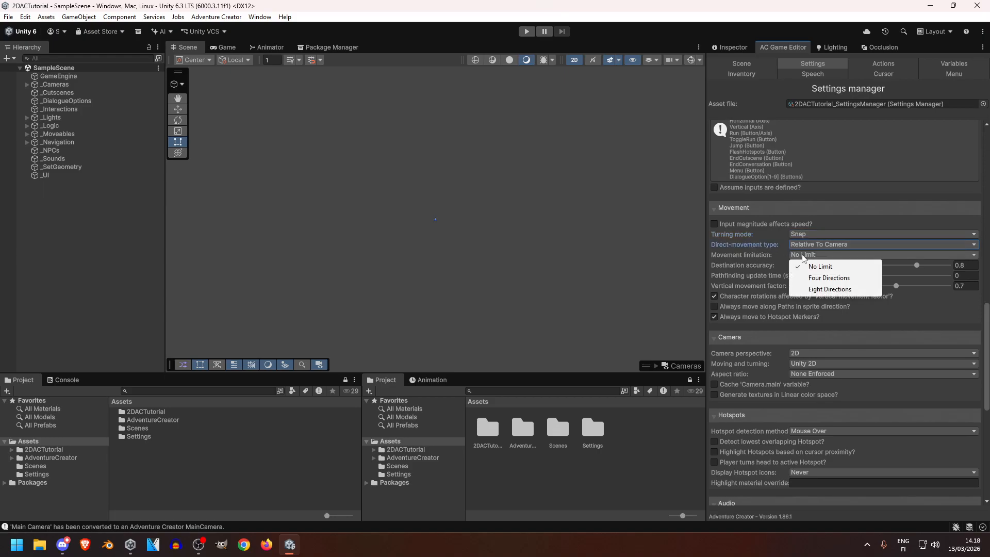
pyautogui.click(760, 254)
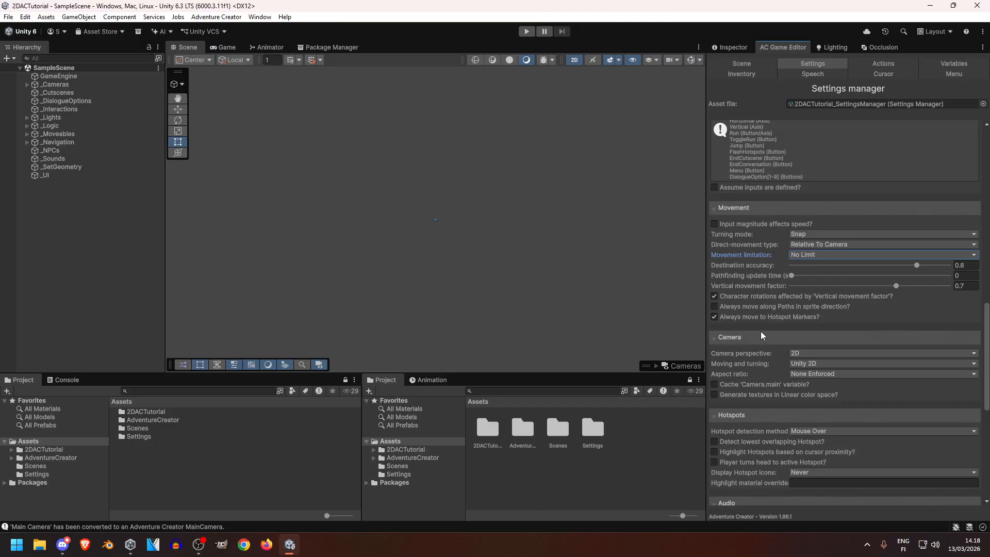
# - Check the camera's aspect ratio choices and enable caching of the 'Camera.main' variable
pyautogui.scroll(-3, 732, 244)
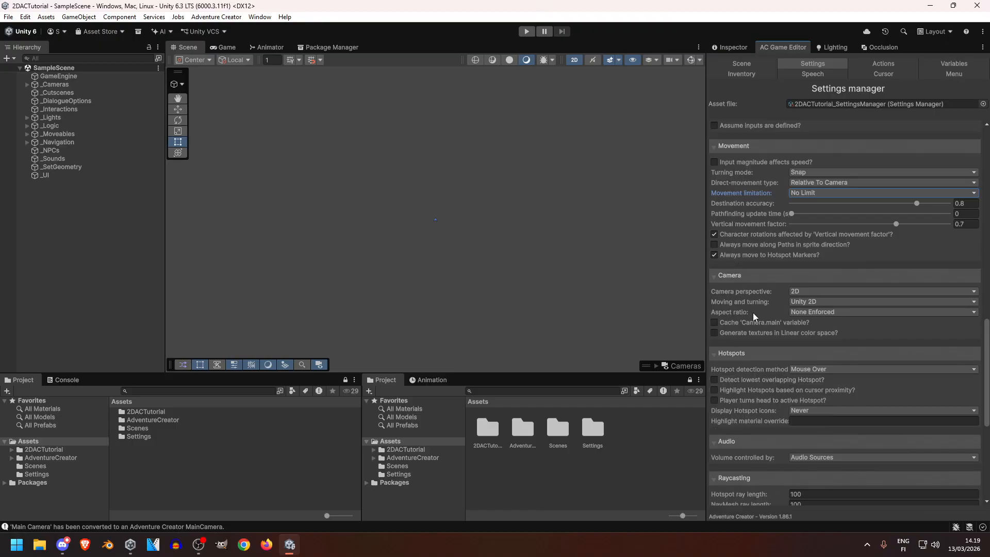
pyautogui.scroll(-3, 754, 313)
pyautogui.click(803, 221)
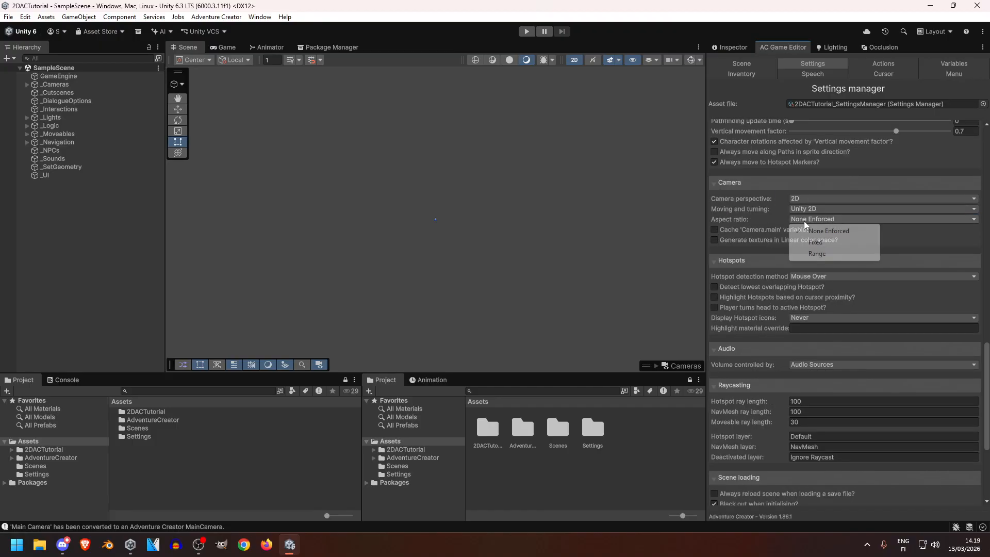
pyautogui.click(723, 219)
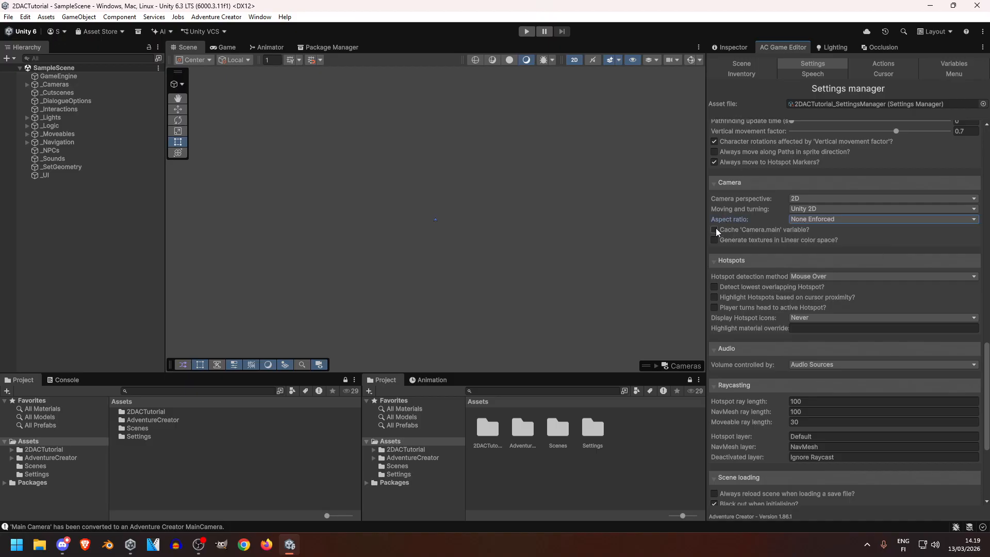
pyautogui.click(714, 229)
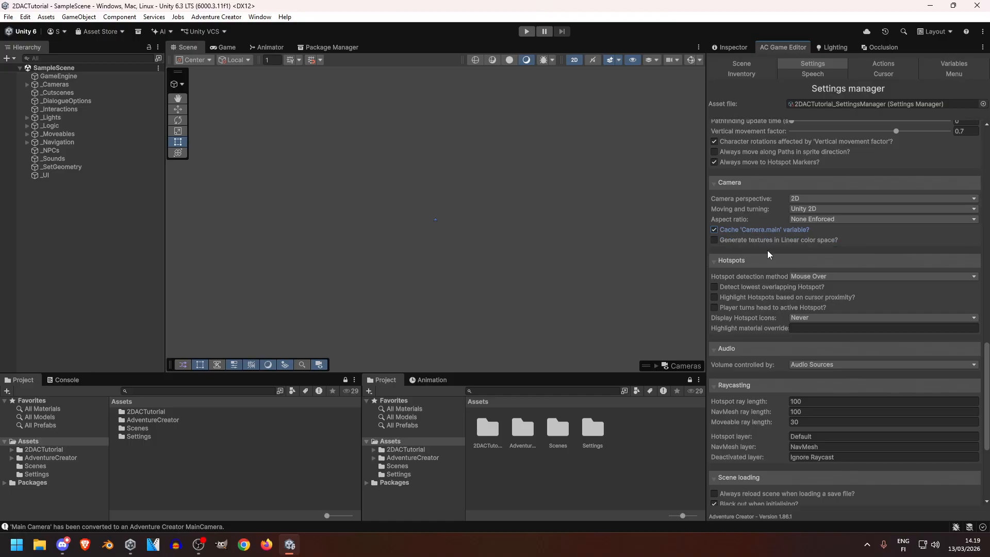
# - Enable always reloading the scene when loading a save file and loading scenes asynchronously
pyautogui.scroll(-1, 751, 275)
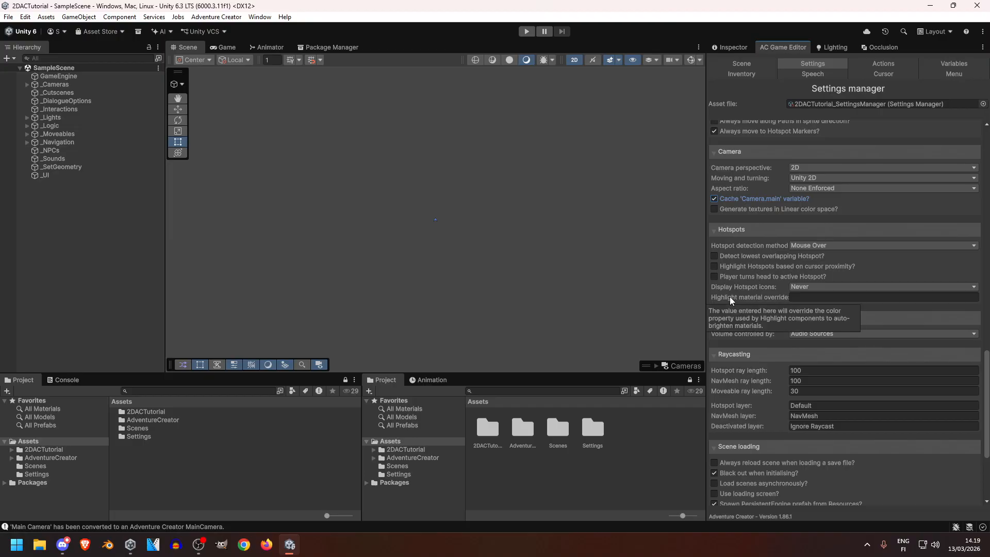
pyautogui.moveTo(705, 297); pyautogui.dragTo(724, 309)
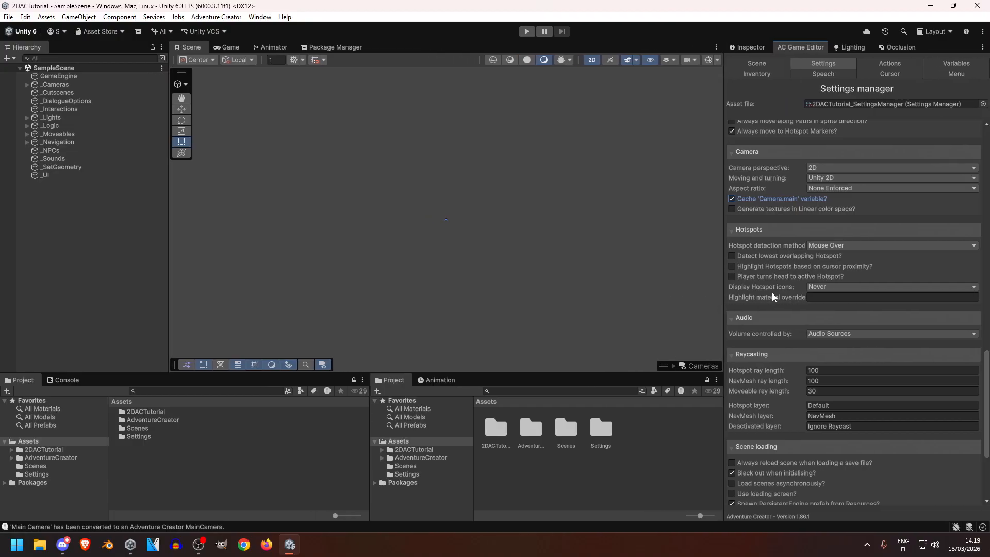
pyautogui.moveTo(769, 298)
pyautogui.scroll(-3, 757, 298)
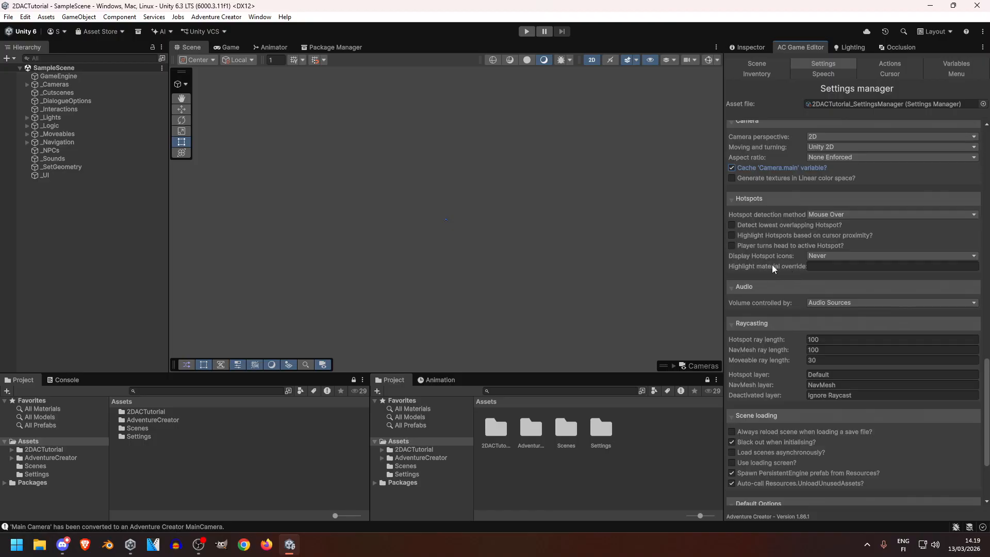
pyautogui.scroll(-3, 771, 372)
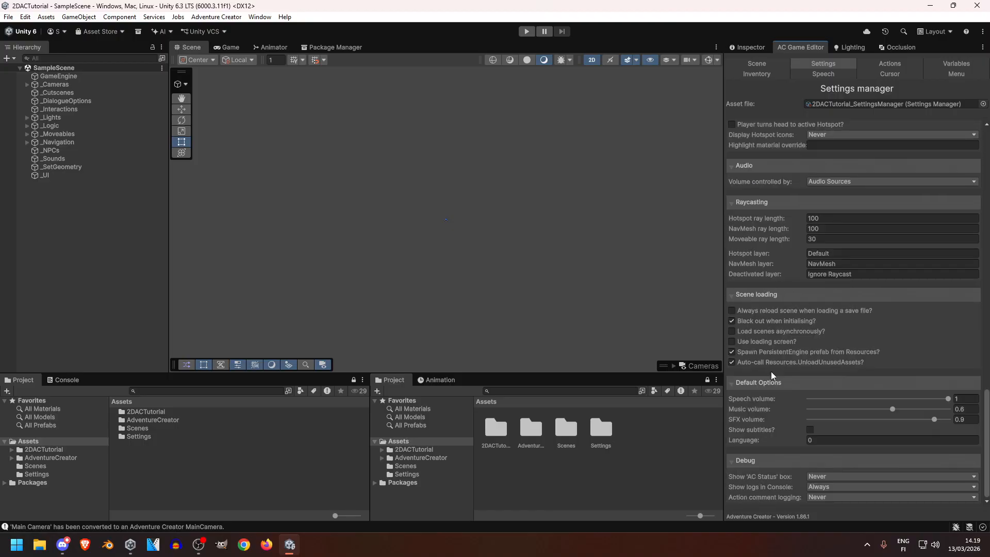
pyautogui.click(765, 312)
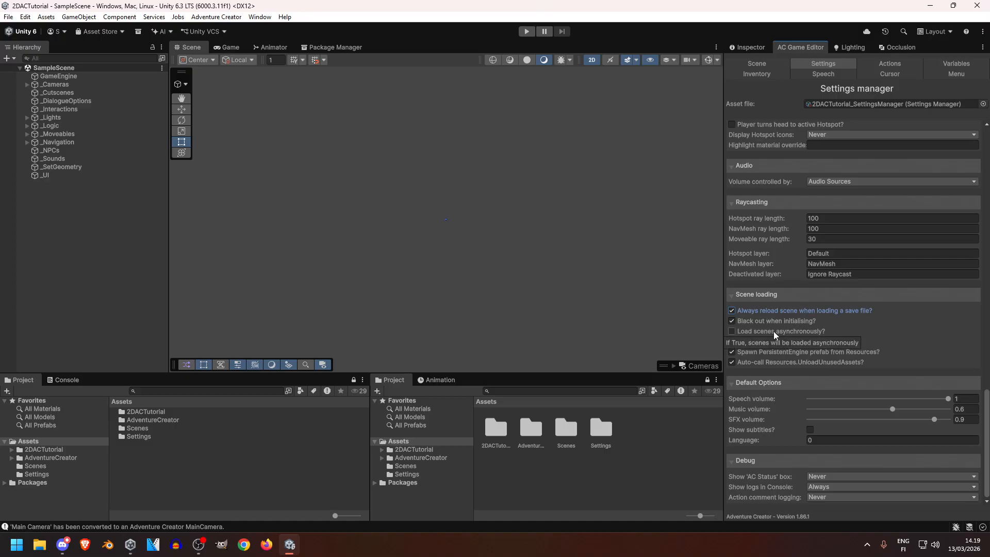
pyautogui.click(773, 331)
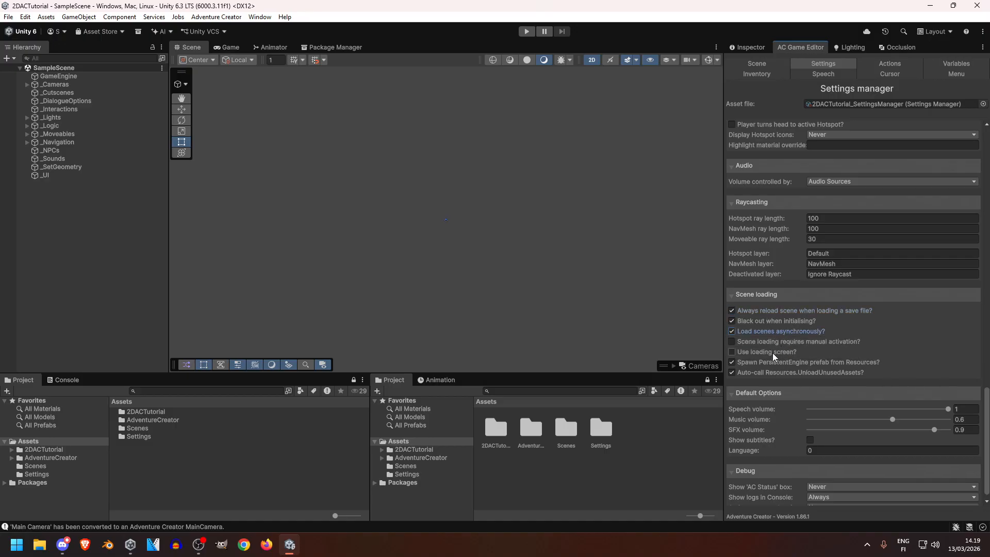
pyautogui.scroll(-1, 738, 253)
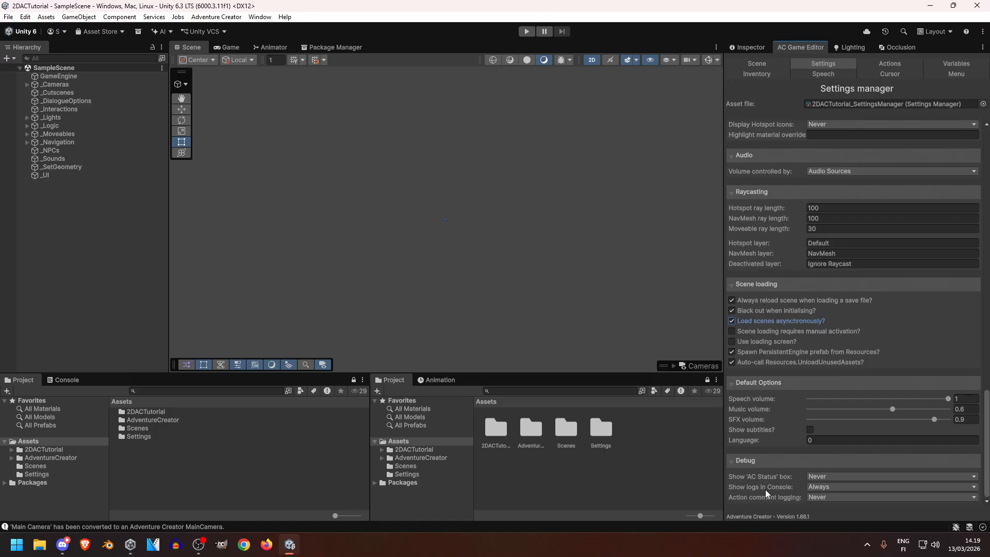
# - Limit the logs shown in the Console to 'Only Warnings Or Errors' in the Debug settings
pyautogui.click(830, 488)
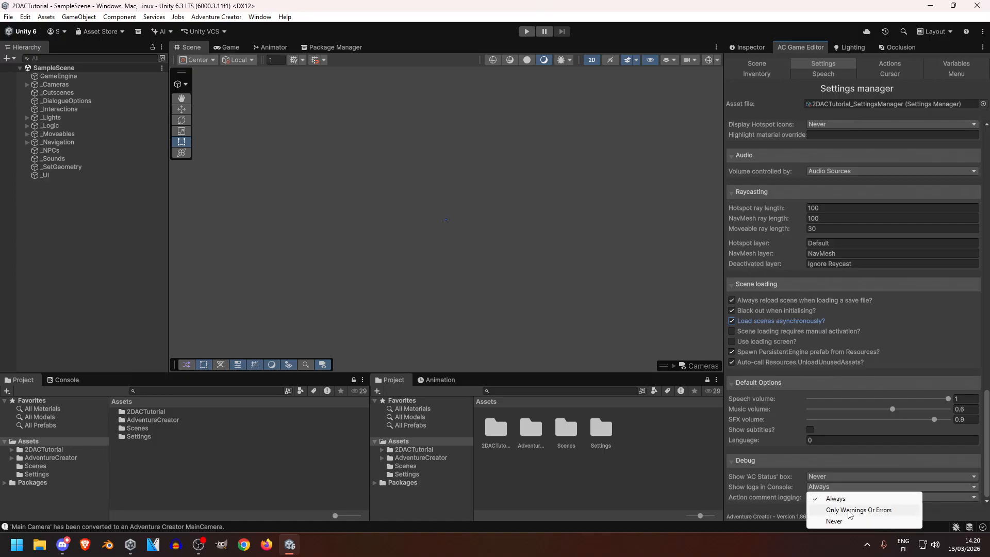
pyautogui.click(849, 510)
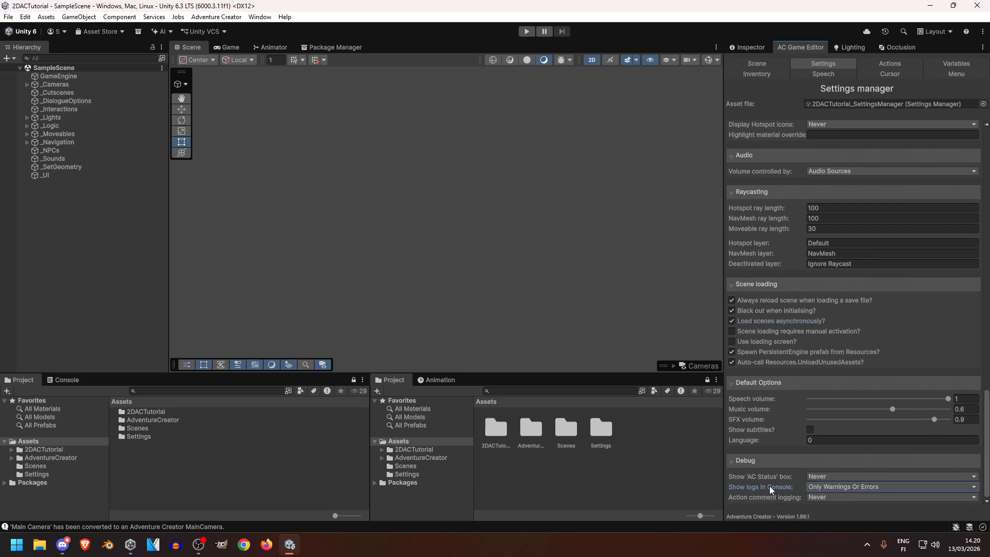
pyautogui.click(827, 487)
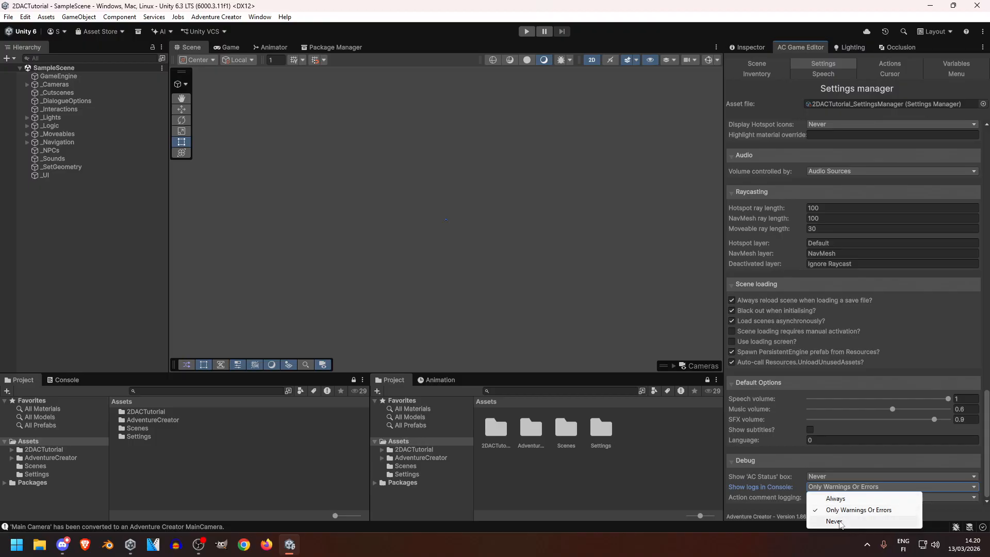
pyautogui.click(783, 489)
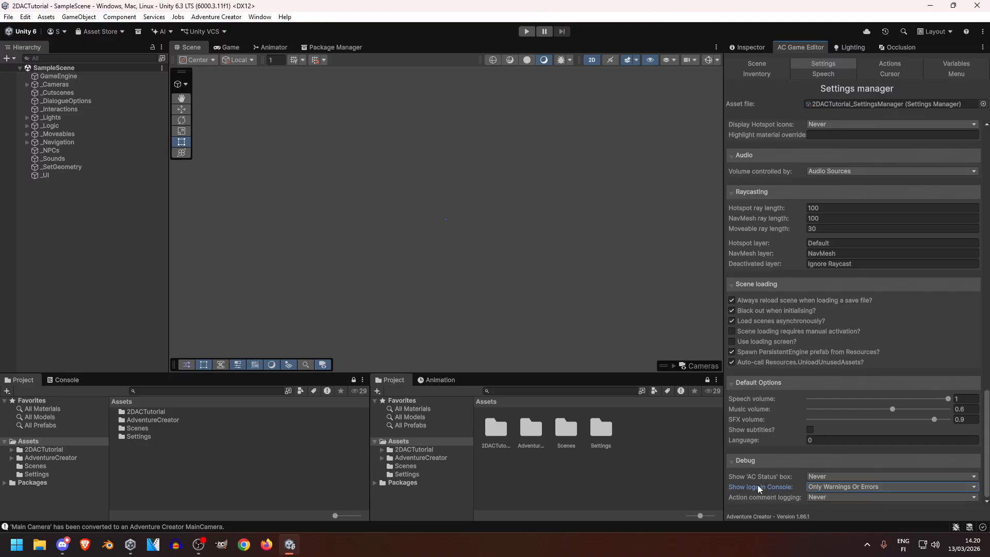
pyautogui.click(828, 489)
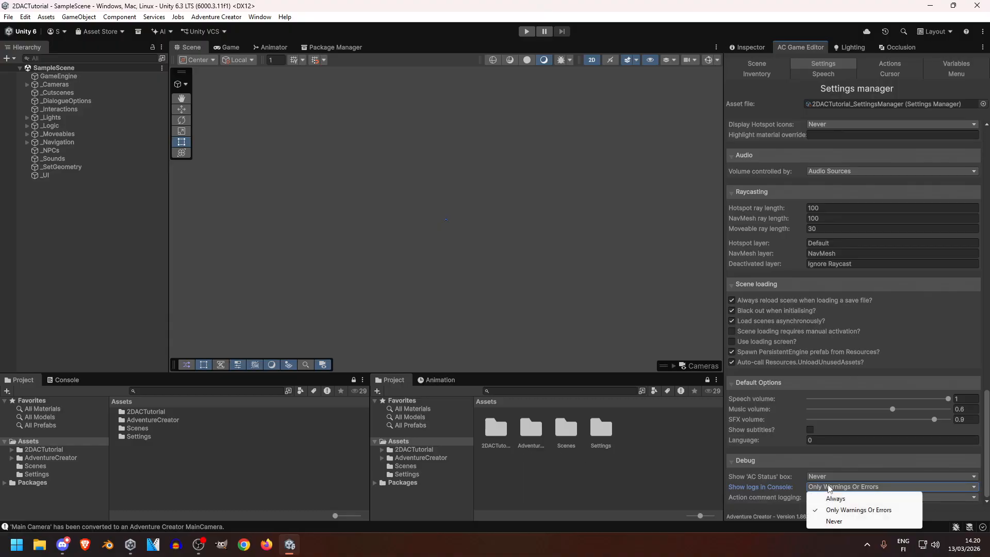
pyautogui.click(754, 490)
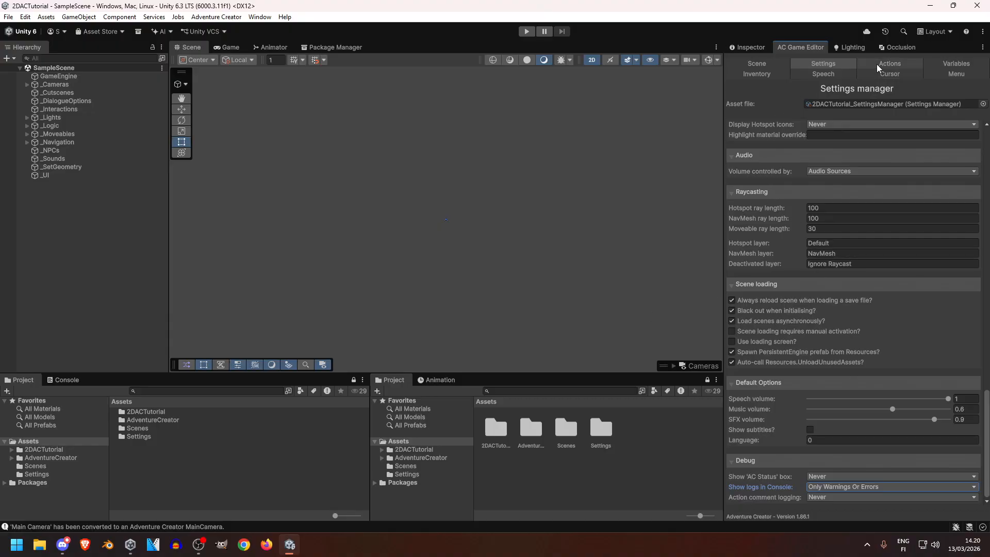
# - Examine the Scene manager's structure, scene settings, visibility options and available scene prefabs
pyautogui.click(735, 62)
pyautogui.click(837, 61)
pyautogui.scroll(-5, 777, 274)
pyautogui.scroll(-15, 777, 274)
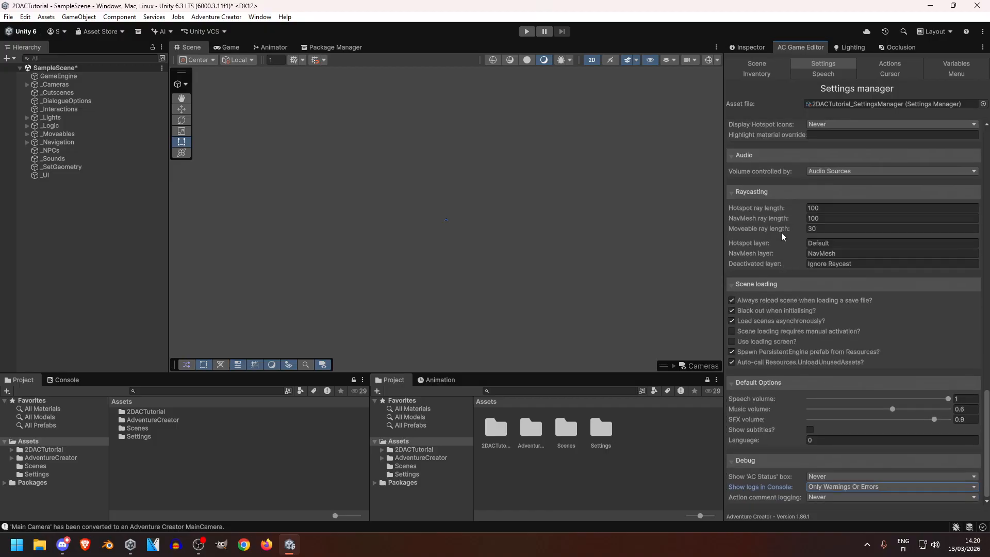
pyautogui.click(763, 72)
pyautogui.click(768, 61)
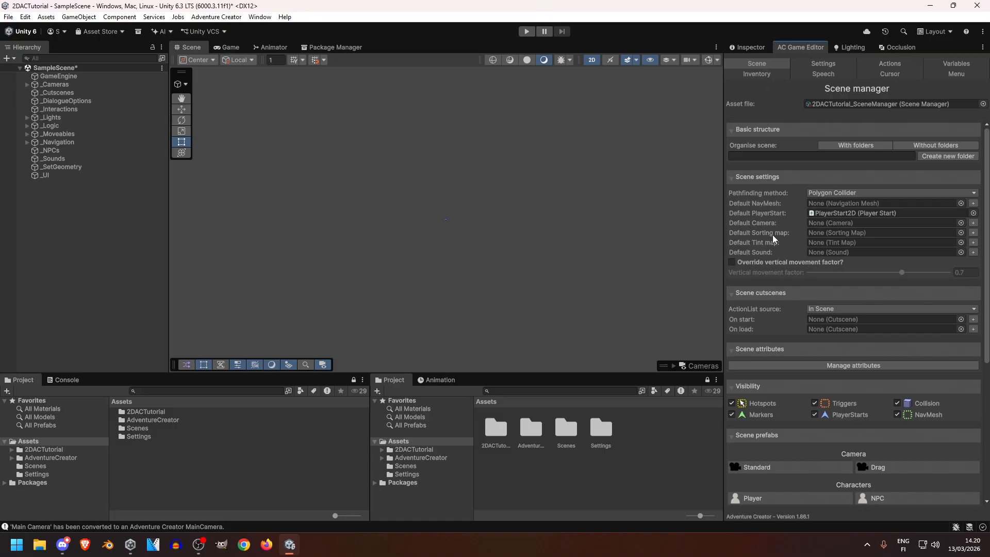
pyautogui.scroll(-8, 758, 181)
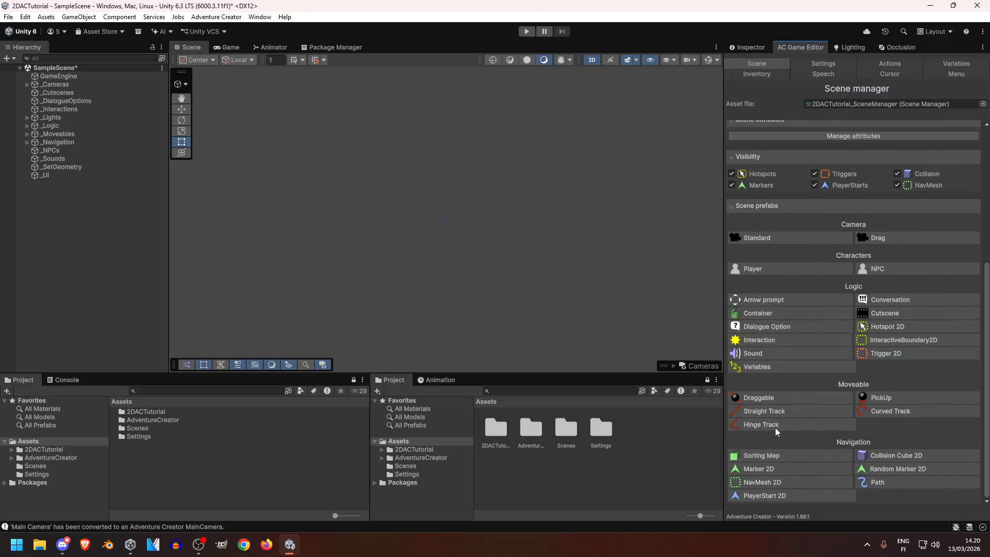
pyautogui.scroll(5, 794, 320)
pyautogui.scroll(2, 797, 345)
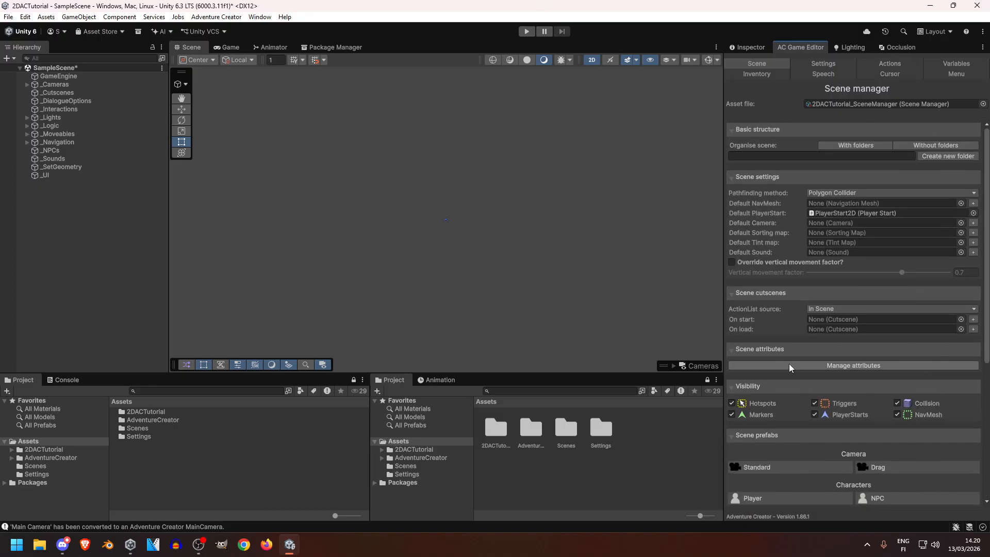
pyautogui.scroll(-5, 789, 364)
pyautogui.scroll(5, 791, 358)
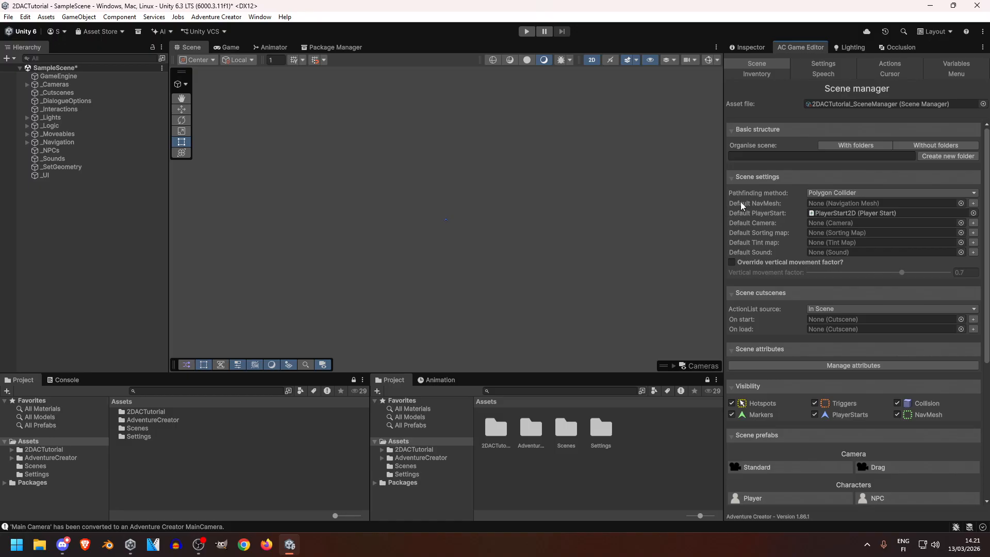
# - Create the scene's default NavMesh, camera, sorting map and sound in the Scene manager
pyautogui.click(973, 203)
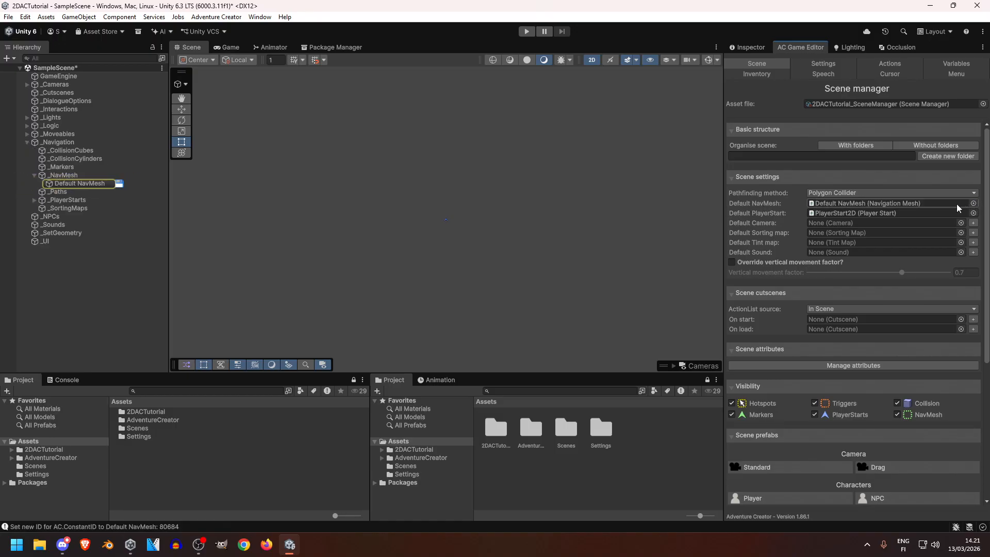
pyautogui.click(973, 223)
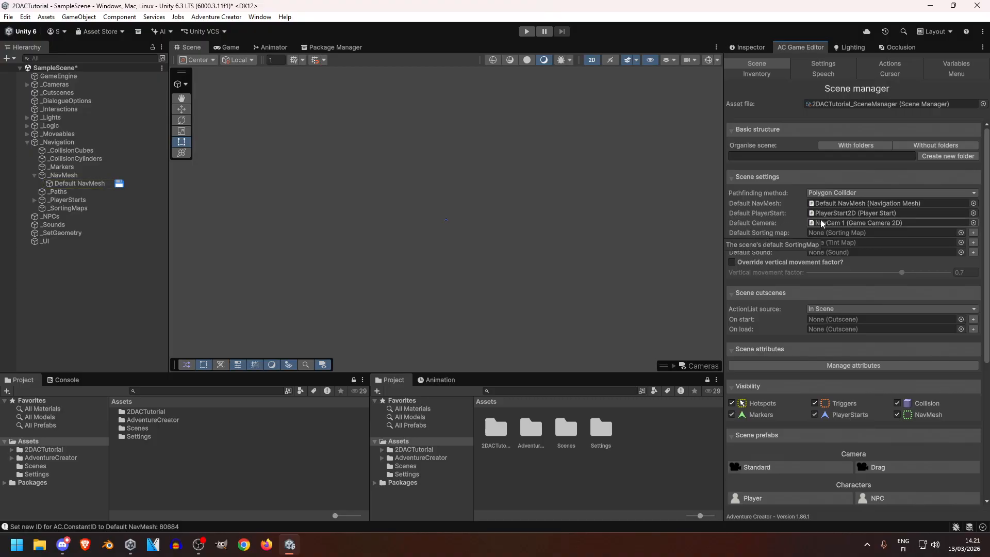
pyautogui.click(973, 232)
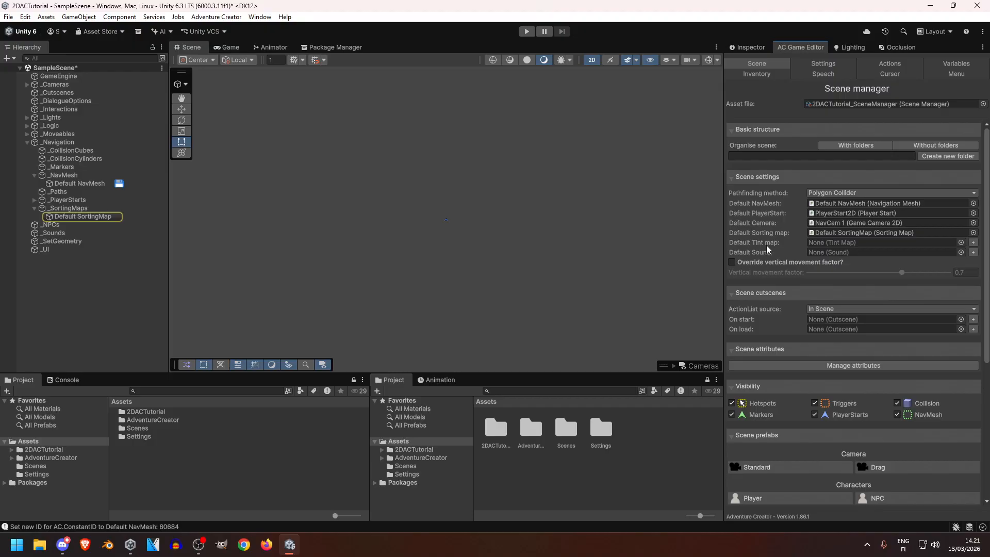
pyautogui.click(973, 252)
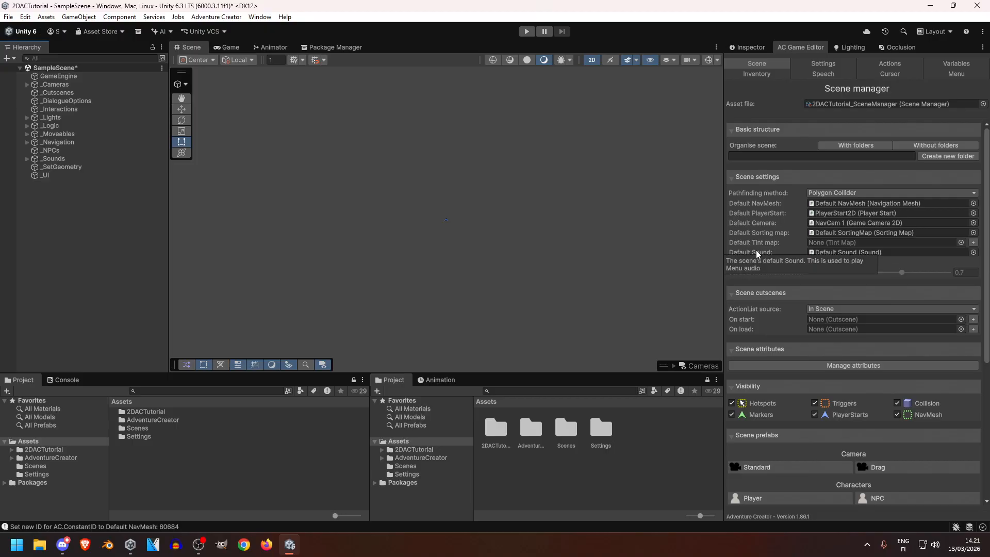
# - Examine the Actions manager's categories, including the ActionList, Camera and Custom actions and their descriptions
pyautogui.click(885, 64)
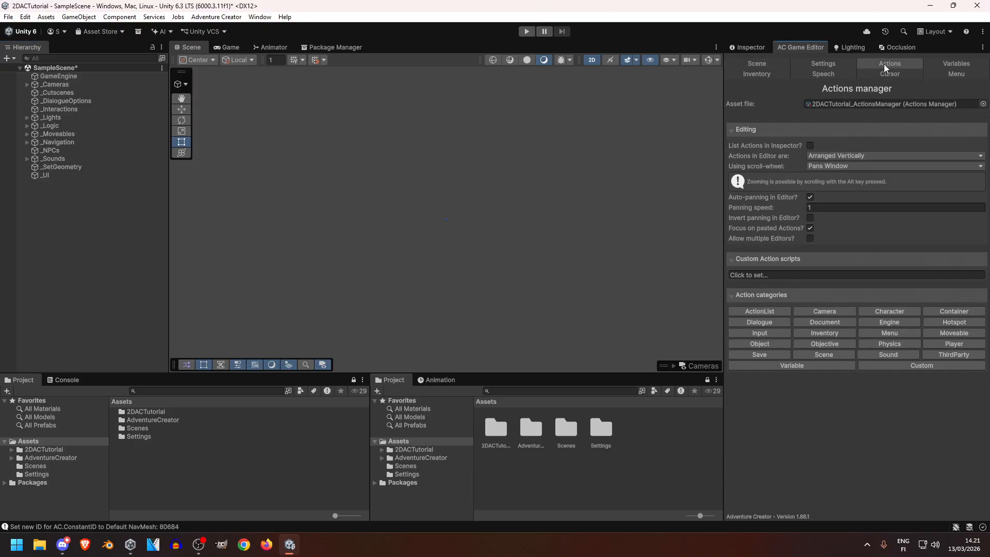
pyautogui.click(766, 312)
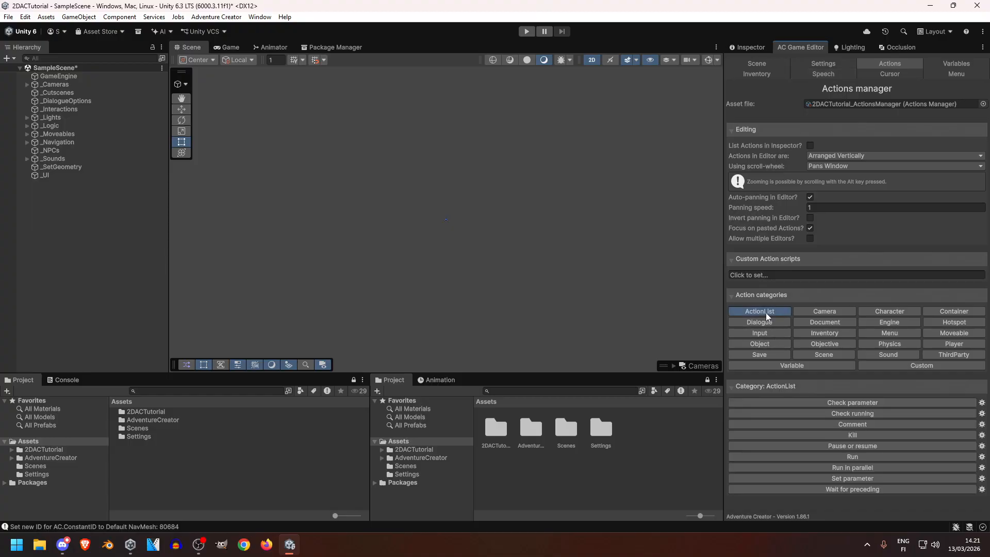
pyautogui.click(831, 312)
pyautogui.click(839, 404)
pyautogui.scroll(-2, 815, 392)
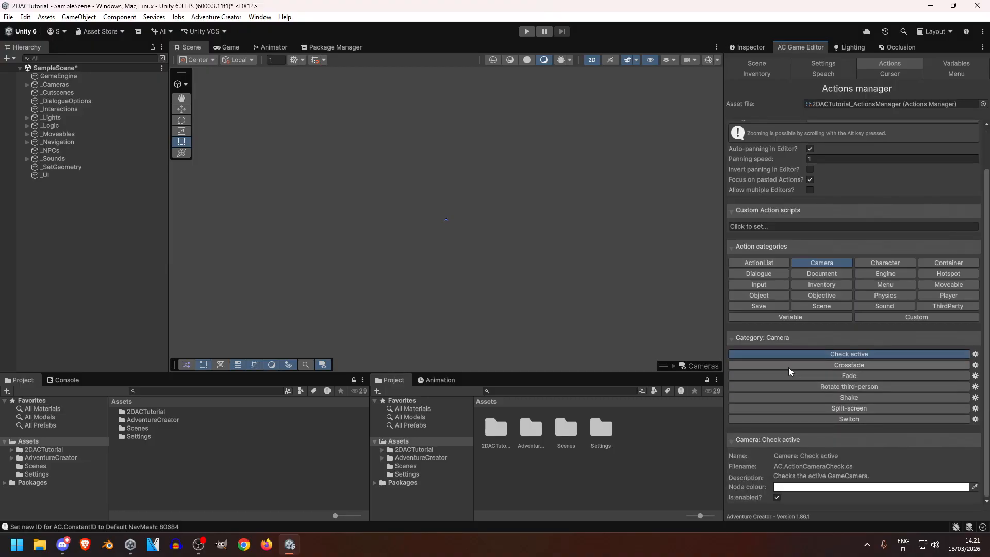
pyautogui.click(772, 264)
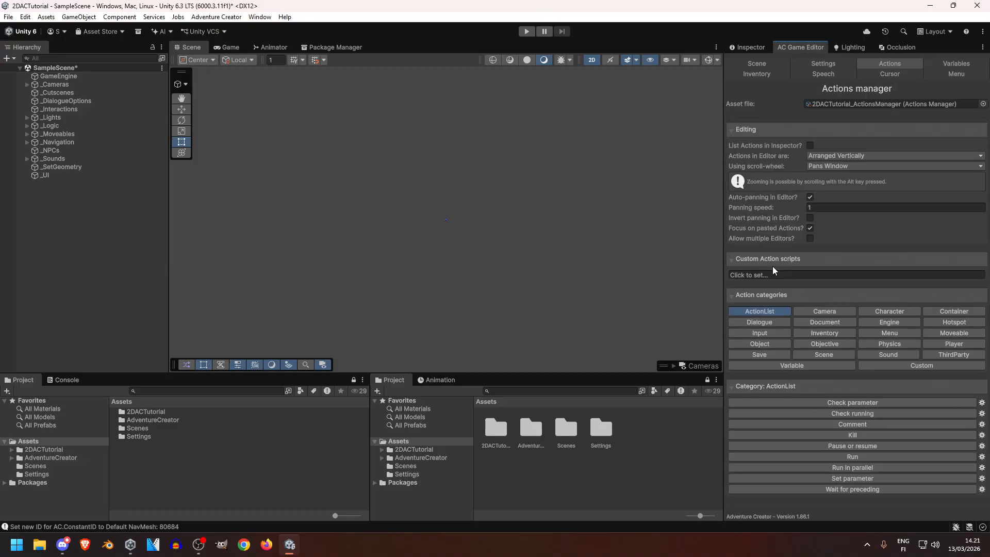
pyautogui.scroll(-3, 822, 405)
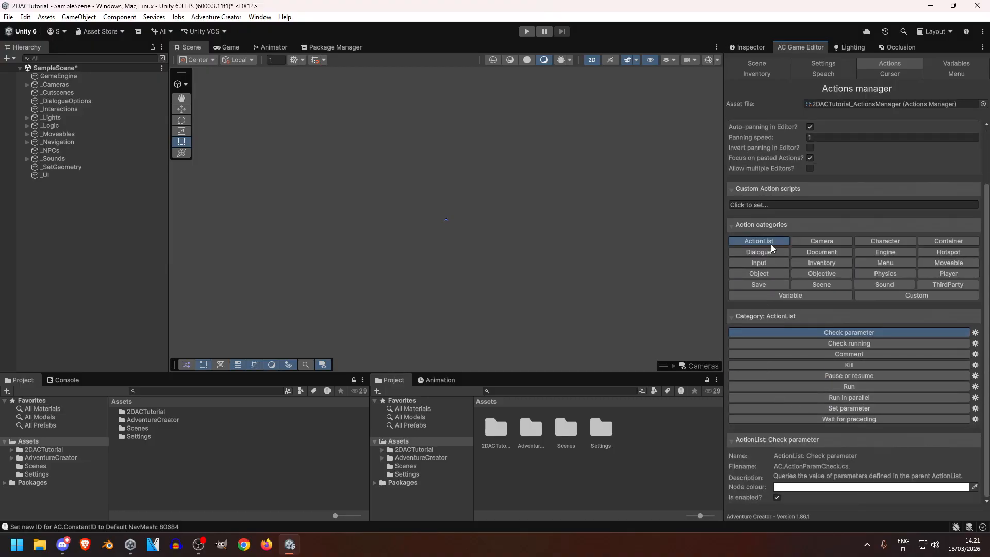
pyautogui.scroll(3, 787, 291)
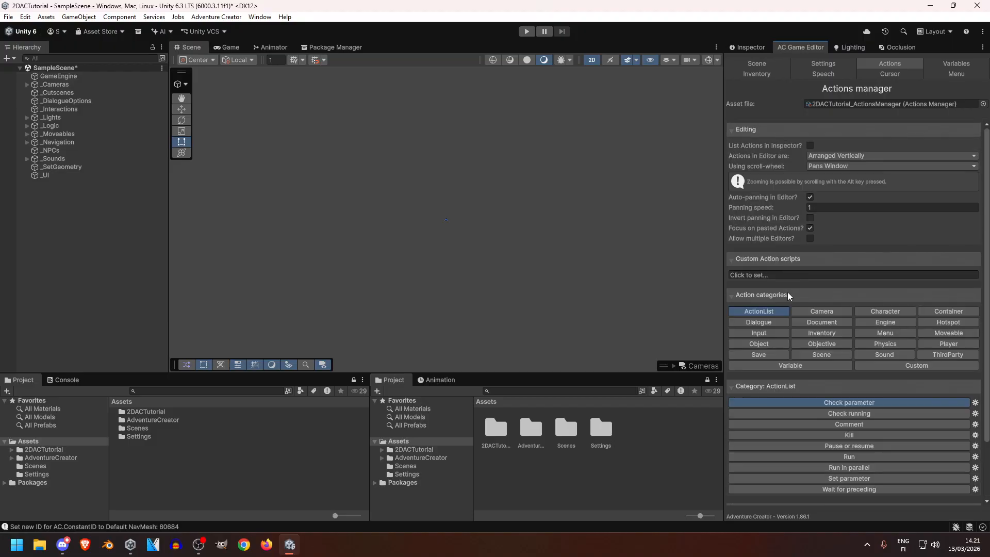
pyautogui.click(890, 366)
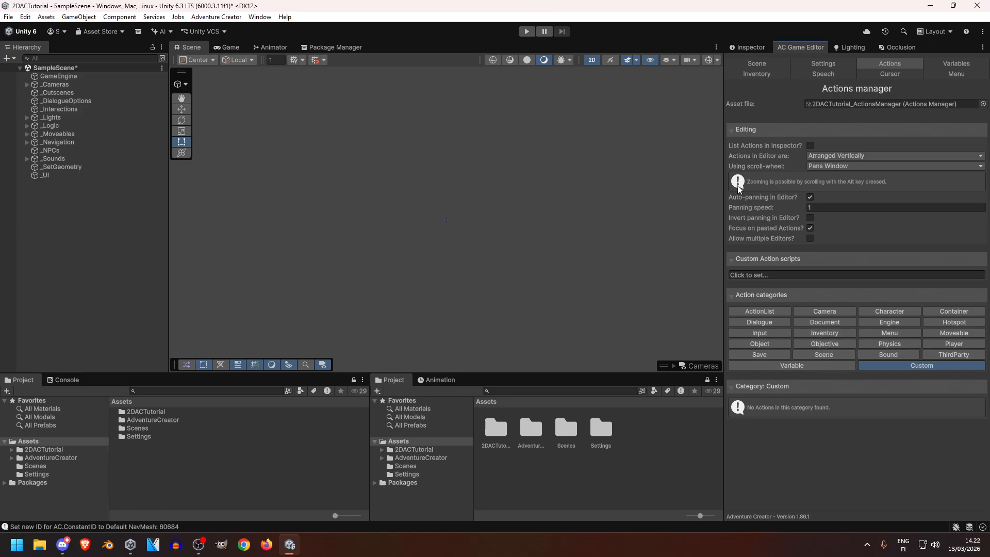
# - Review the global and local variables in the Variables manager and inspect the InputRebindings variable's properties
pyautogui.click(946, 63)
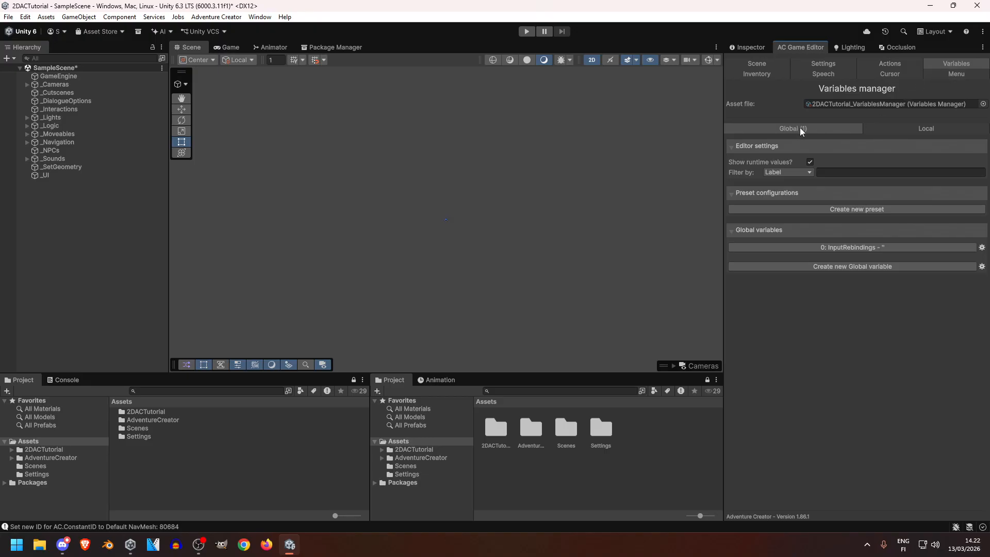
pyautogui.click(929, 131)
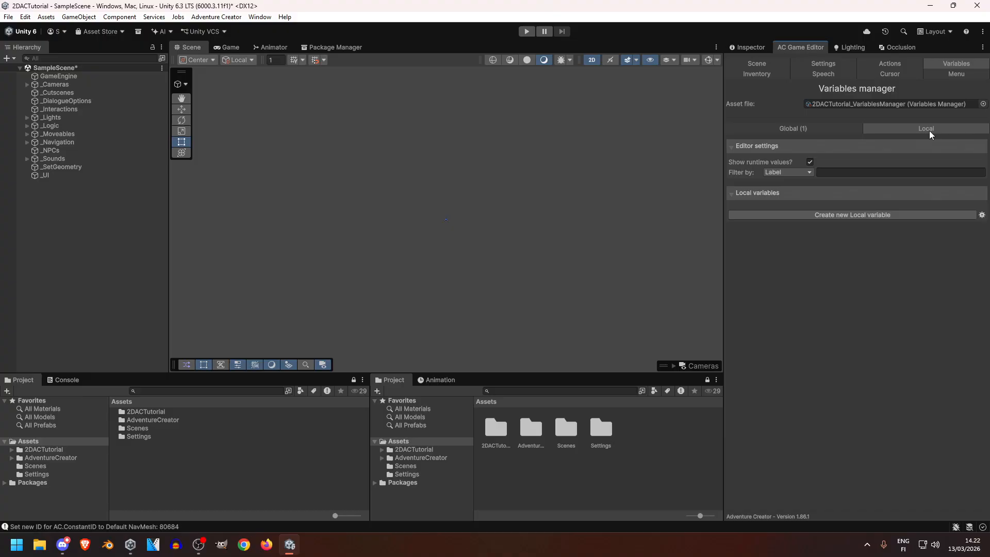
pyautogui.click(821, 127)
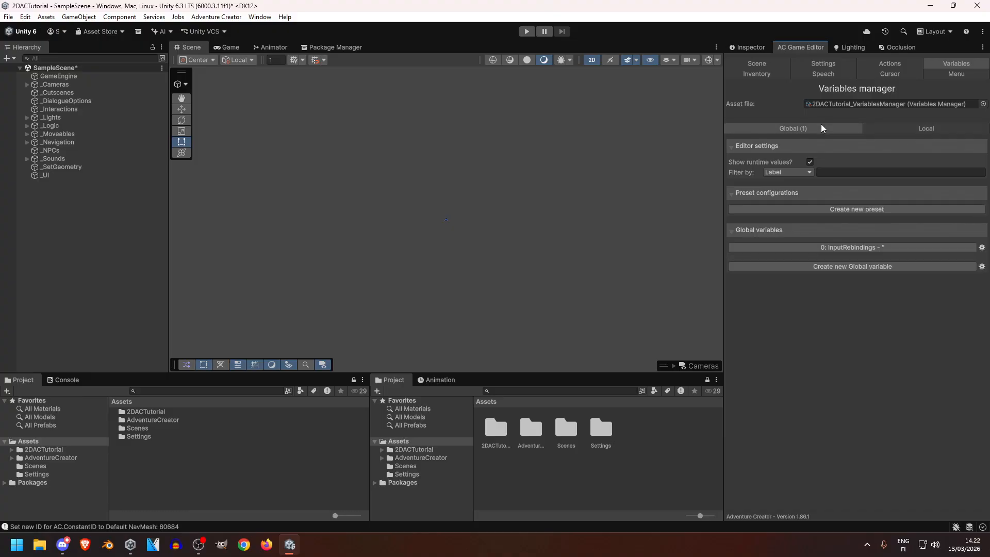
pyautogui.click(756, 247)
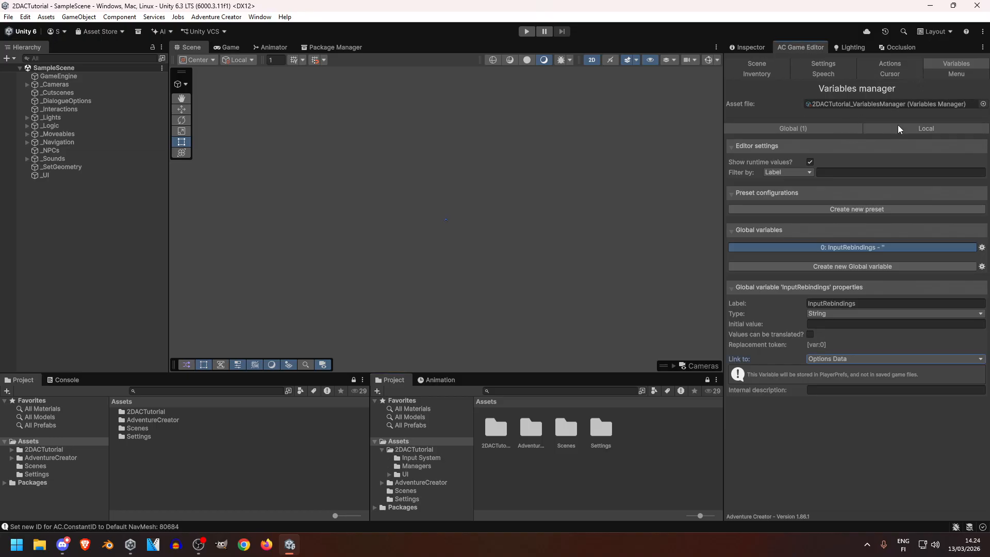
pyautogui.click(898, 128)
pyautogui.click(810, 128)
# - Examine the Inventory manager's sections for items, crafting, categories, documents, properties and objectives
pyautogui.click(767, 76)
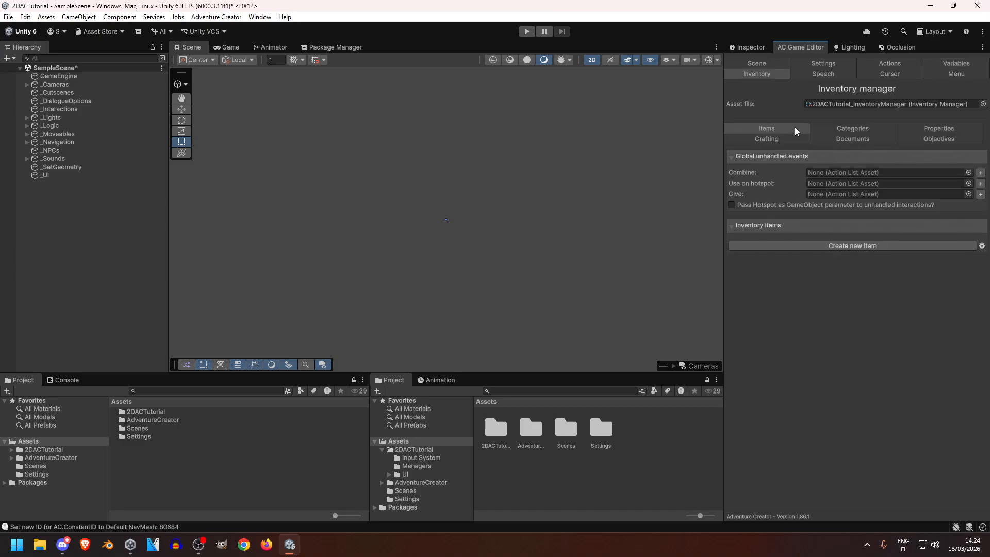
pyautogui.click(802, 138)
pyautogui.click(839, 131)
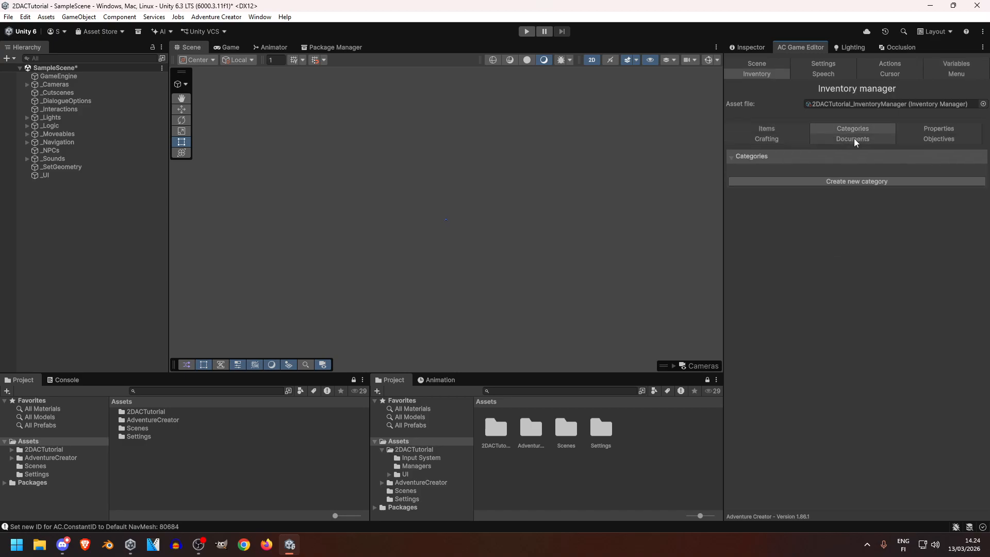
pyautogui.click(856, 138)
pyautogui.click(923, 131)
pyautogui.click(932, 139)
pyautogui.click(855, 128)
pyautogui.click(917, 127)
pyautogui.click(920, 138)
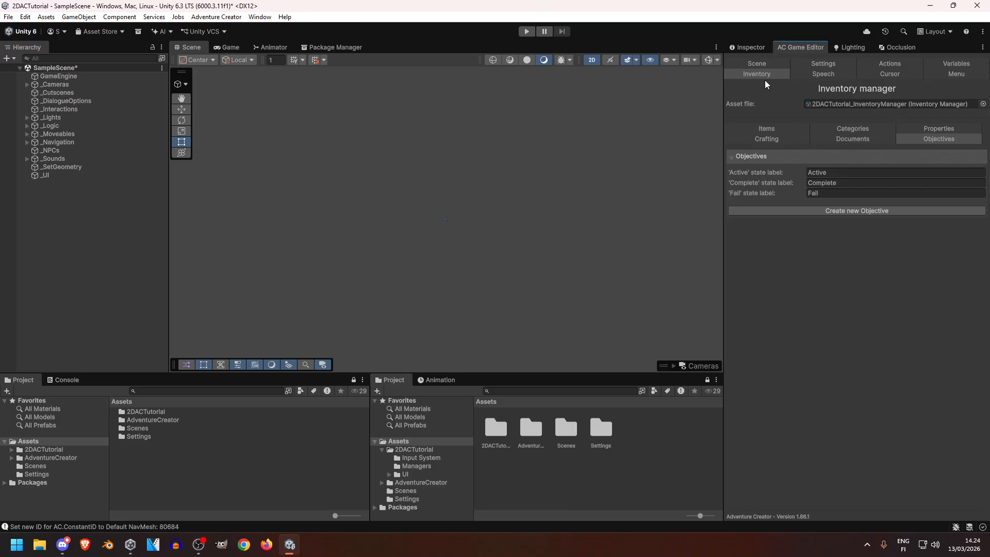
pyautogui.click(786, 131)
pyautogui.click(817, 130)
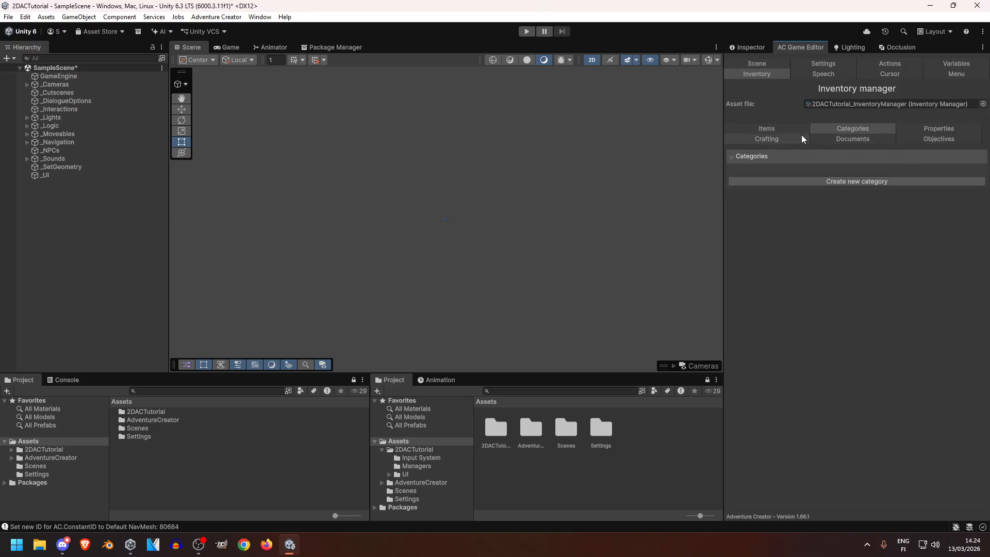
pyautogui.click(788, 132)
pyautogui.click(863, 129)
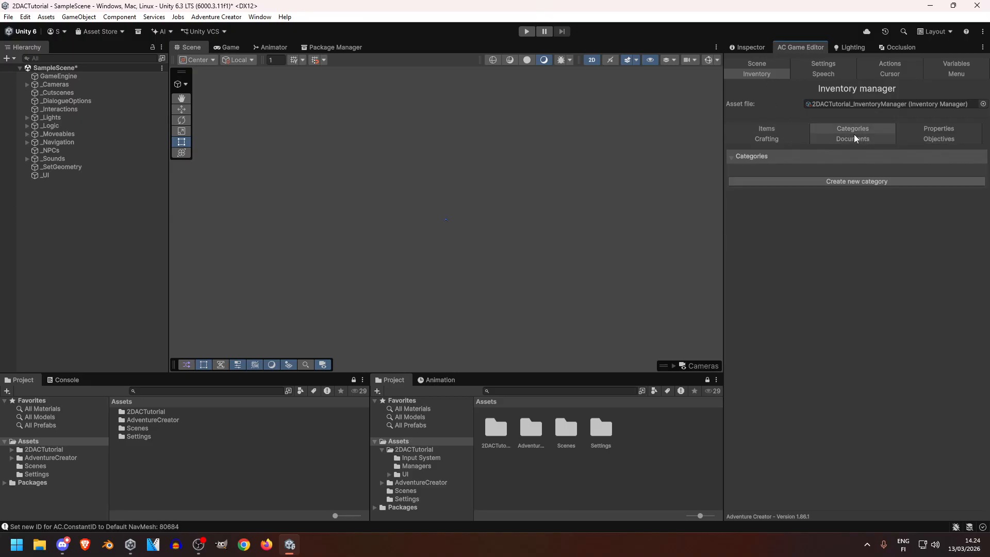
pyautogui.click(787, 131)
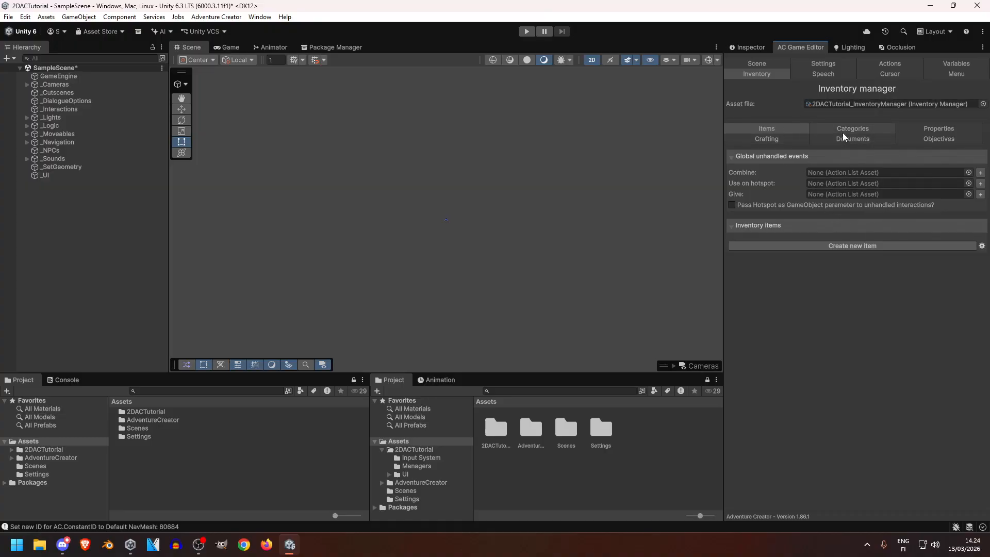
pyautogui.click(934, 128)
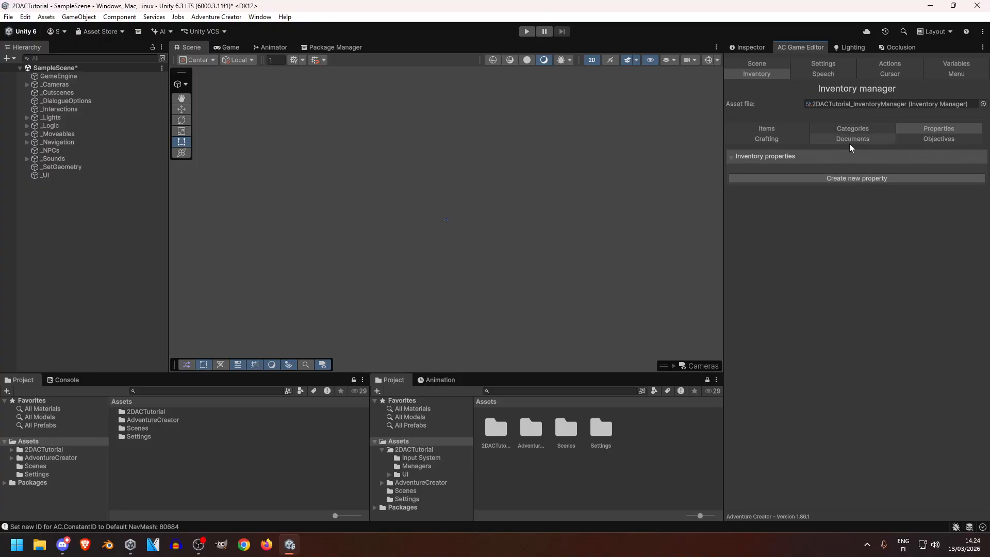
# - Enable scrolling of narration text in the Speech manager's subtitle settings
pyautogui.click(823, 74)
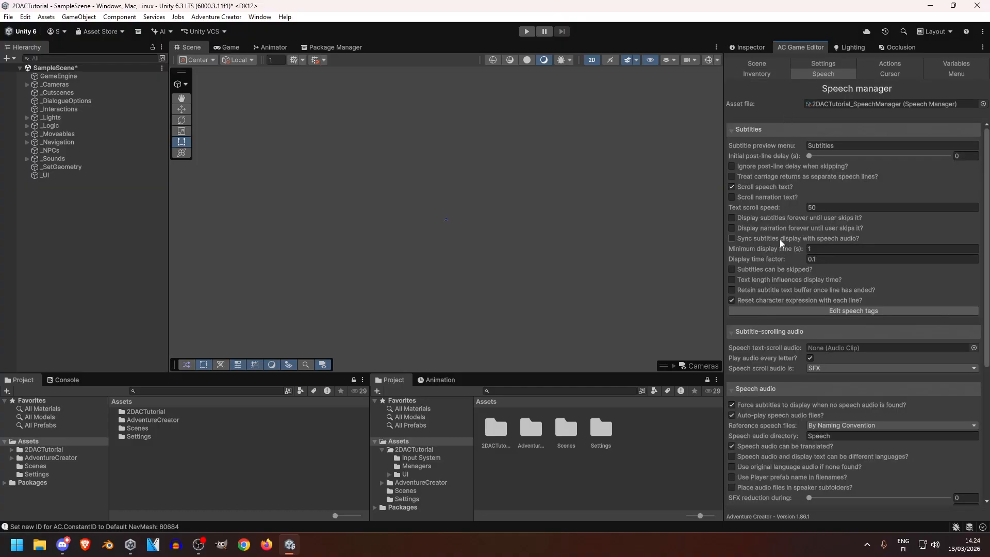
pyautogui.click(732, 199)
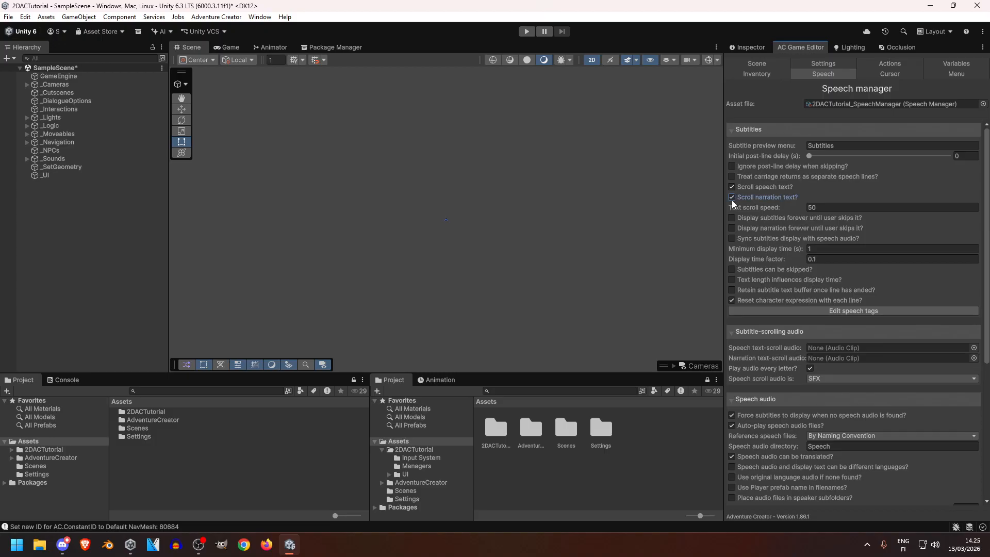
# - Display subtitles forever until the user skips them, allow subtitles to be skipped, and set the time before they can skip to 0.1 seconds
pyautogui.click(753, 218)
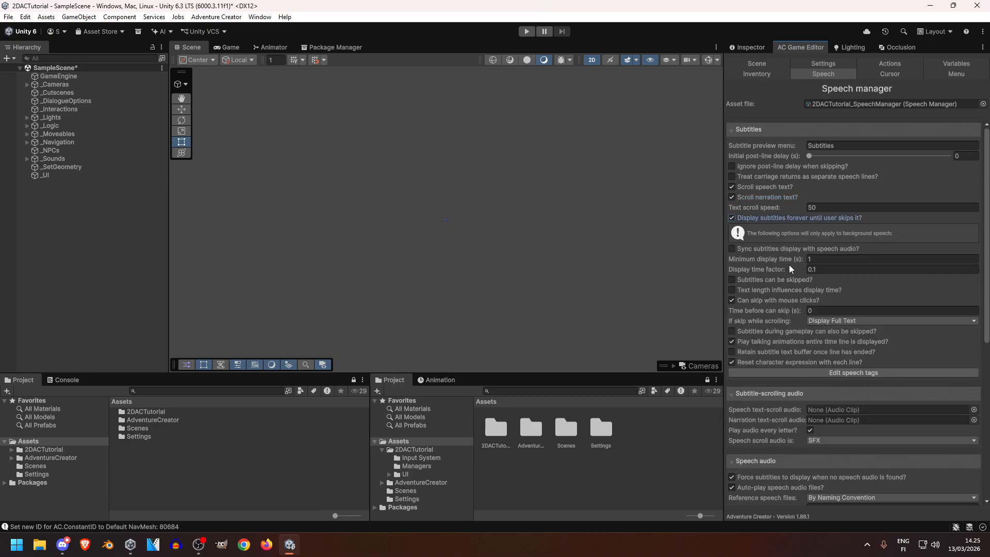
pyautogui.click(764, 280)
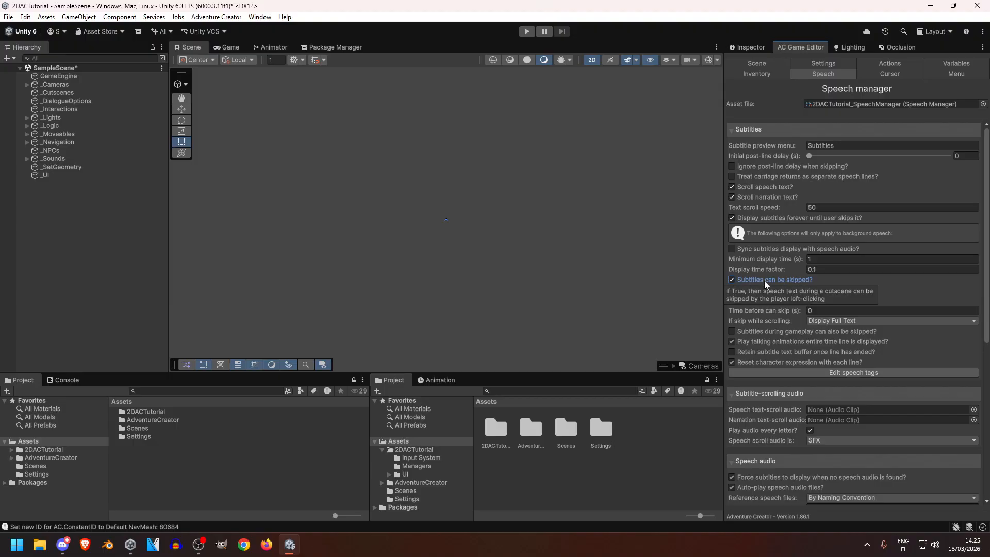
pyautogui.click(794, 311)
pyautogui.write('0.1')
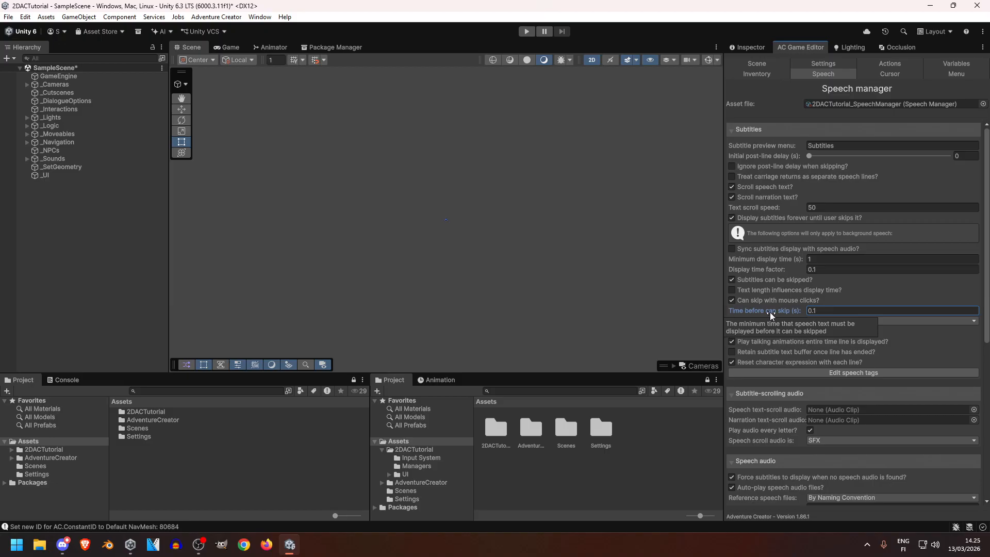
# - Set the subtitle-scrolling audio to use Speech instead of SFX for the speech scroll audio type
pyautogui.scroll(-5, 770, 311)
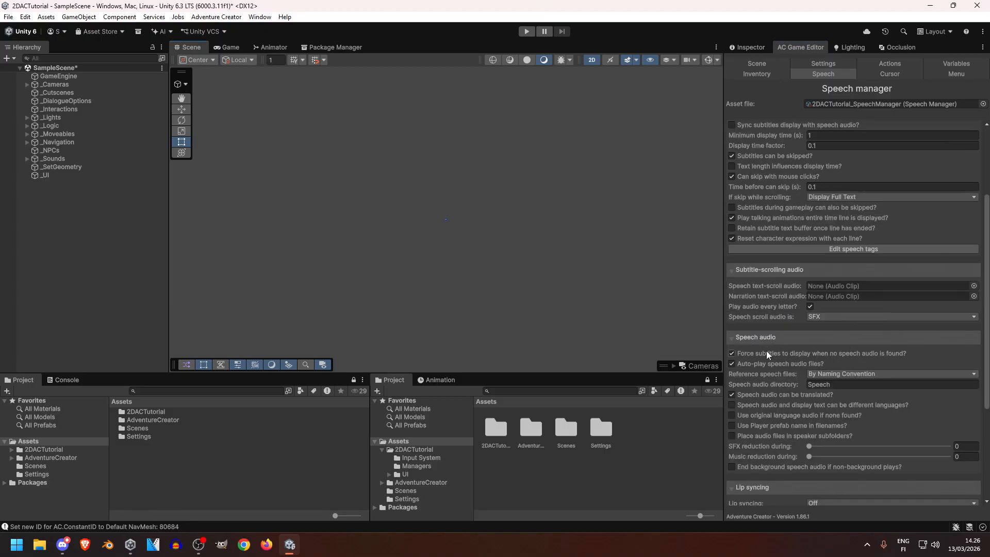
pyautogui.click(764, 316)
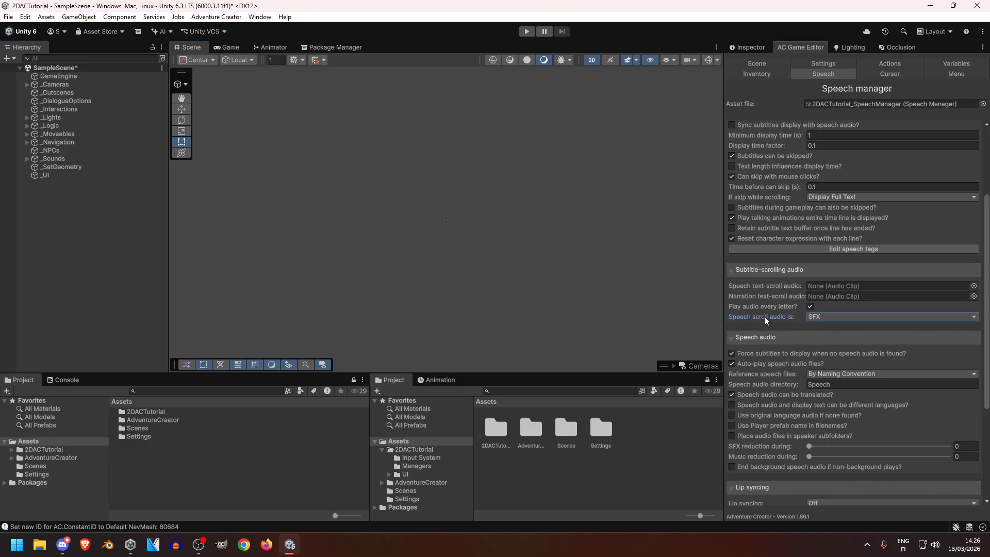
pyautogui.click(826, 318)
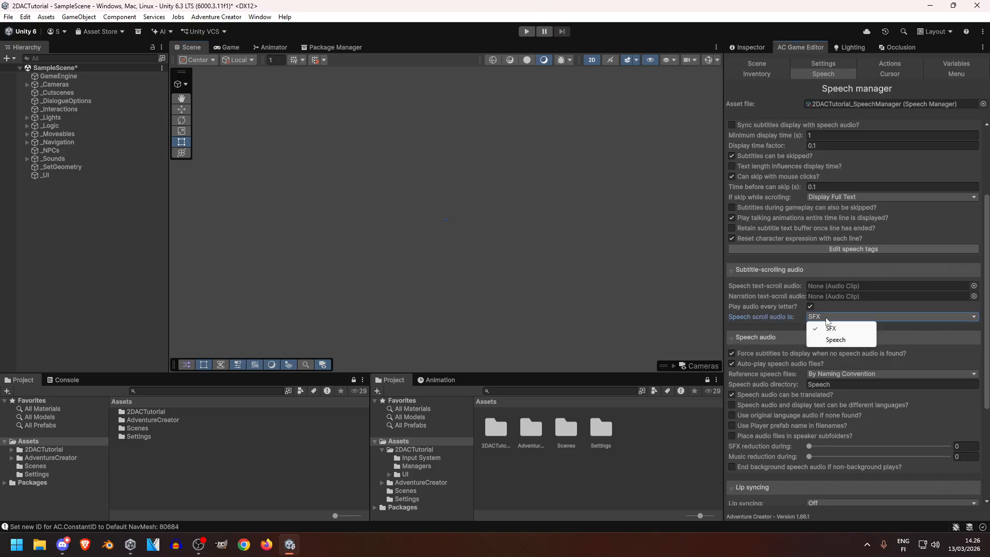
pyautogui.click(834, 340)
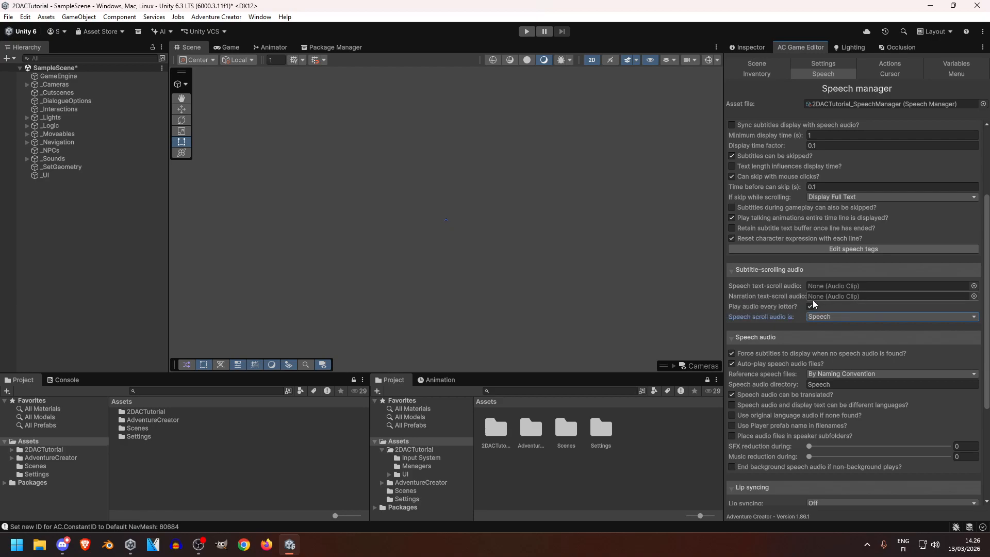
pyautogui.click(852, 317)
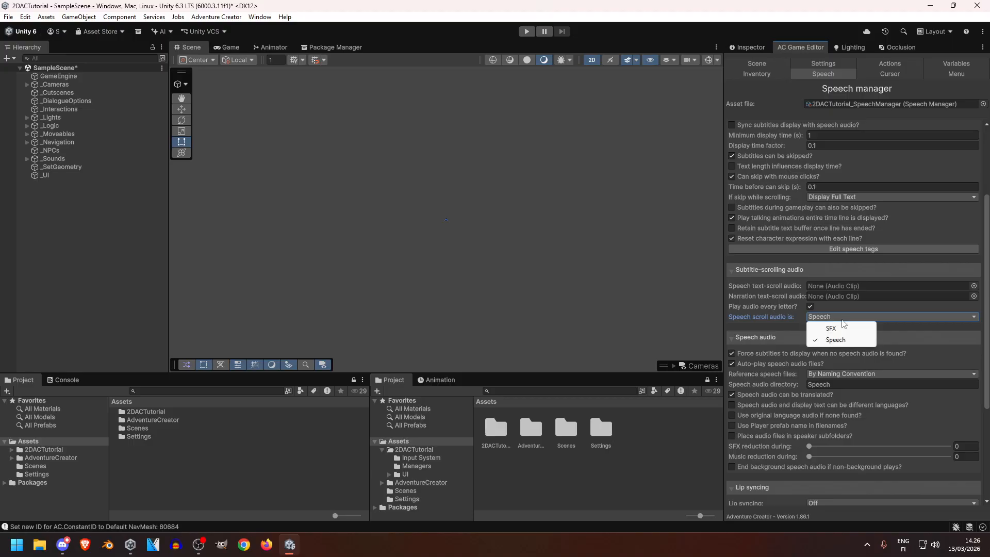
pyautogui.click(776, 316)
pyautogui.click(829, 318)
pyautogui.click(757, 318)
# - Turn on subtitles and set the music volume to 0.5 in the Settings manager's default options
pyautogui.scroll(-5, 757, 319)
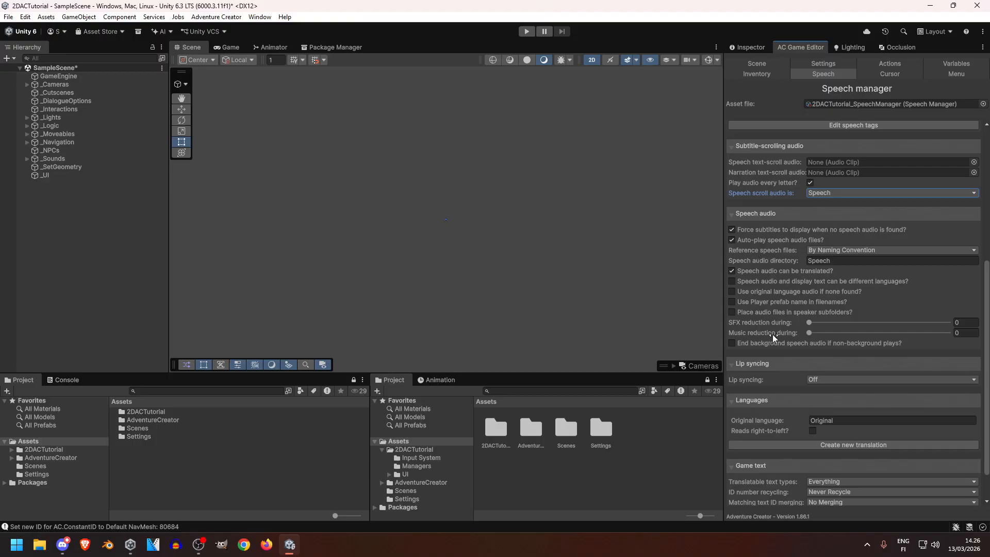
pyautogui.scroll(-2, 772, 338)
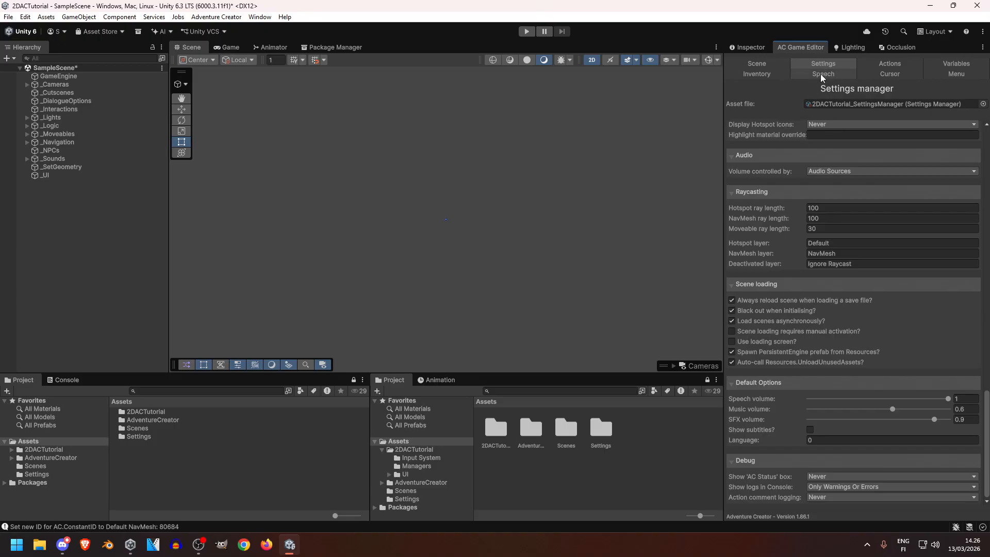
pyautogui.click(809, 430)
pyautogui.moveTo(893, 409); pyautogui.dragTo(879, 410)
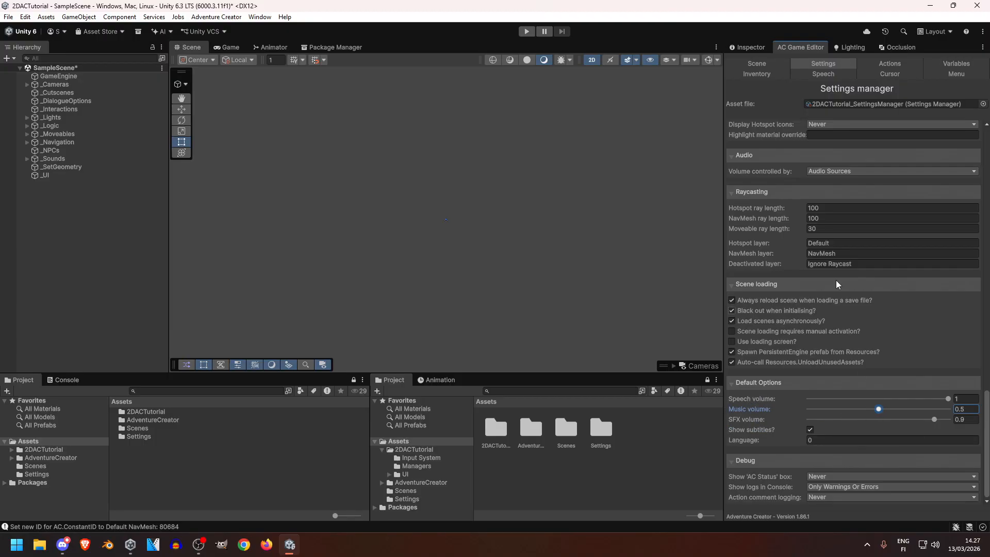
# - Examine the Cursor manager's main cursor settings and its Use, Talk to and Look at interaction icons
pyautogui.click(843, 72)
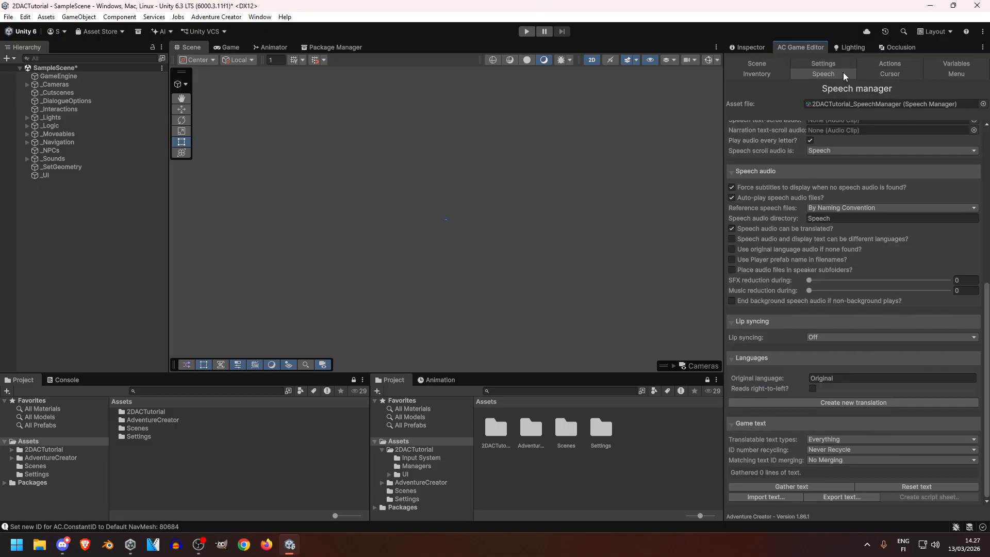
pyautogui.click(873, 74)
pyautogui.scroll(-3, 771, 268)
pyautogui.scroll(3, 782, 286)
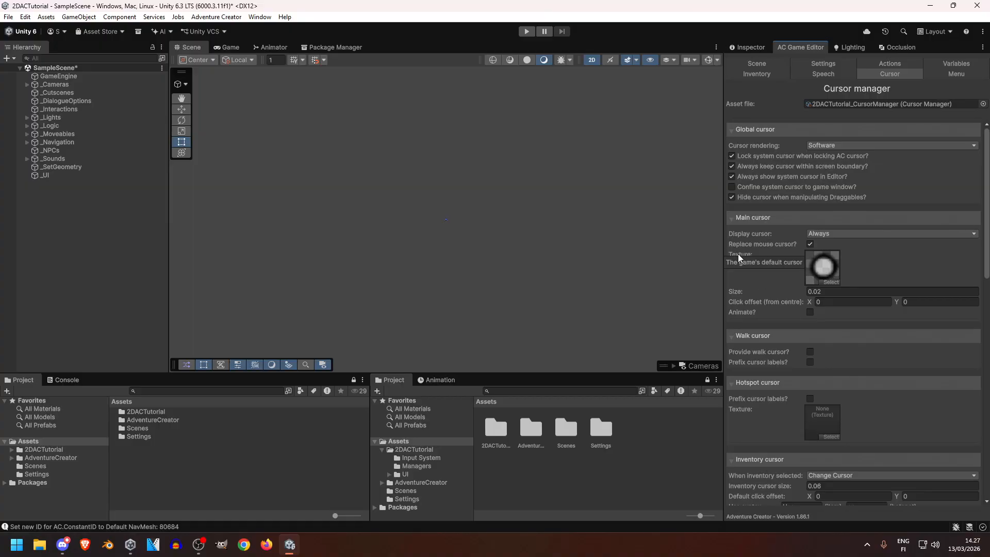
pyautogui.scroll(-8, 748, 263)
pyautogui.scroll(5, 753, 273)
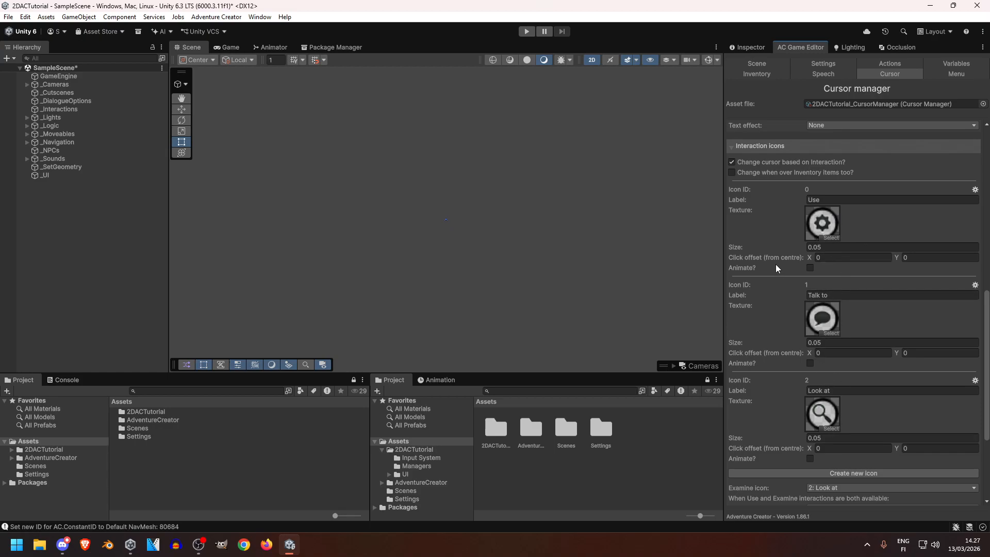
pyautogui.scroll(10, 779, 268)
# - Enable Draw outlines in the Menu manager's global menu settings and inspect the Pause menu's source options
pyautogui.click(943, 75)
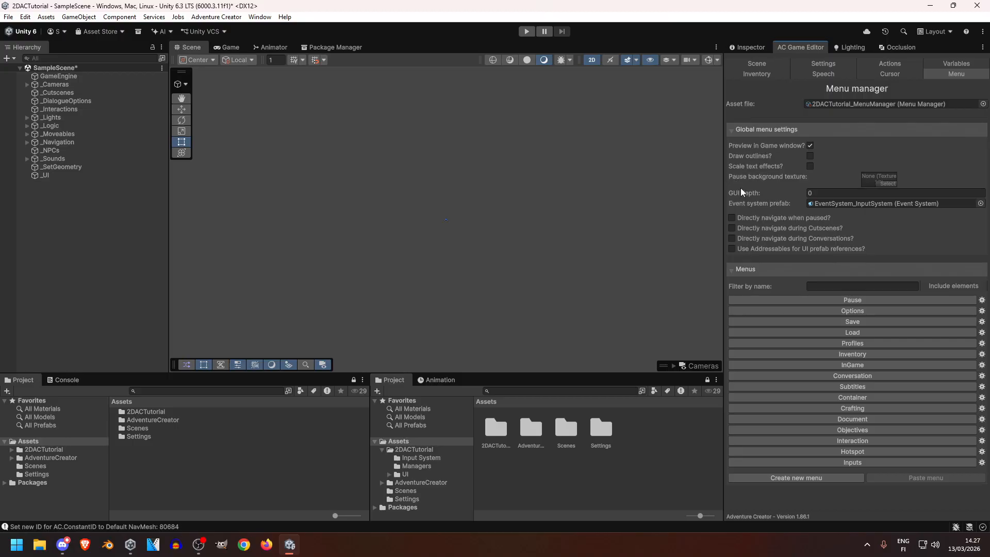
pyautogui.click(753, 300)
pyautogui.scroll(-4, 747, 392)
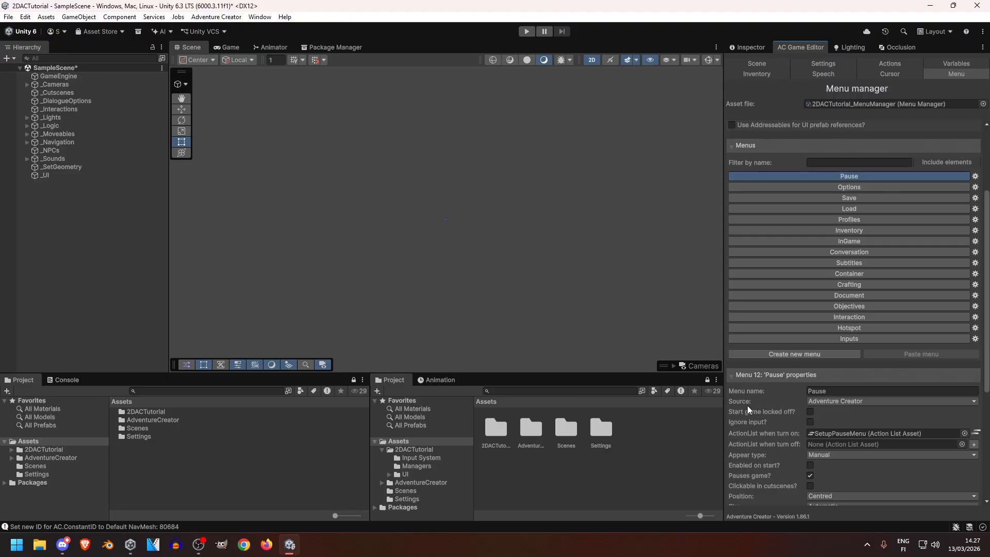
pyautogui.click(821, 402)
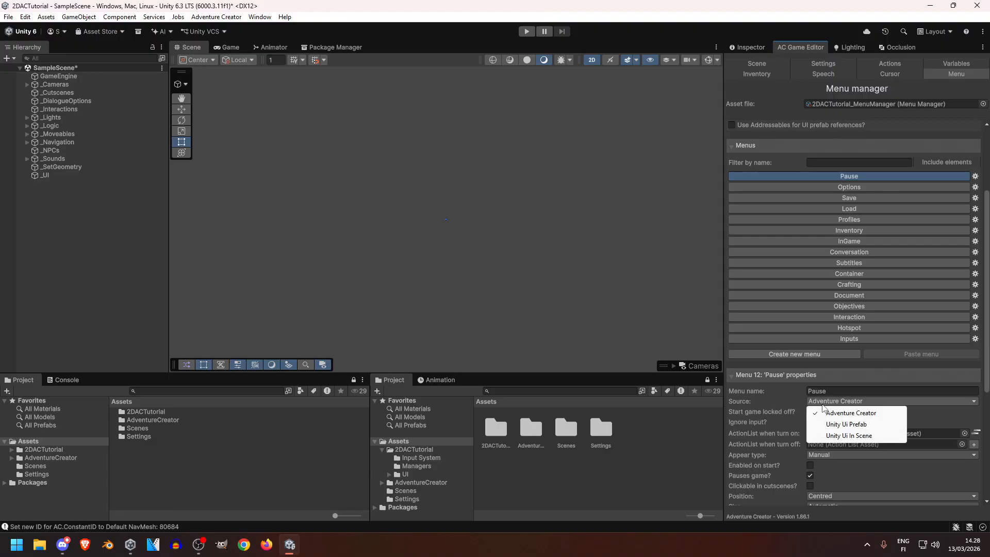
pyautogui.click(747, 402)
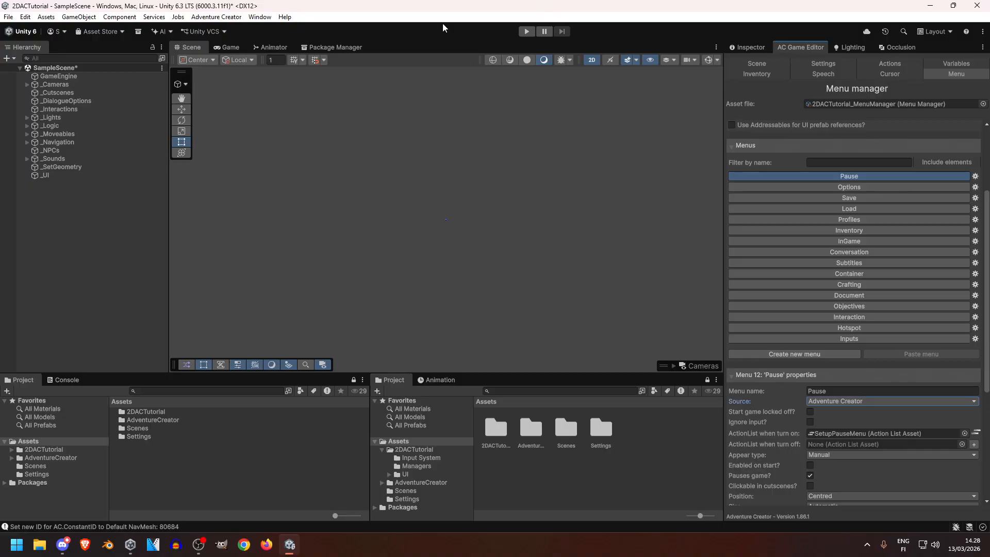
# - Preview the Pause, Options, Save, Load, Profiles, Inventory, InGame, Conversation and Subtitles menus in the Game view
pyautogui.click(237, 48)
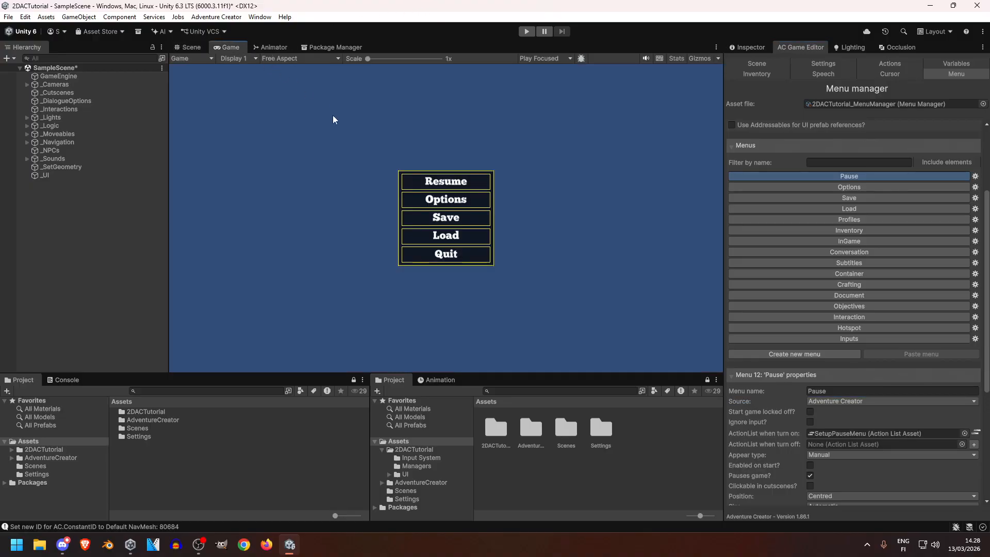
pyautogui.click(846, 187)
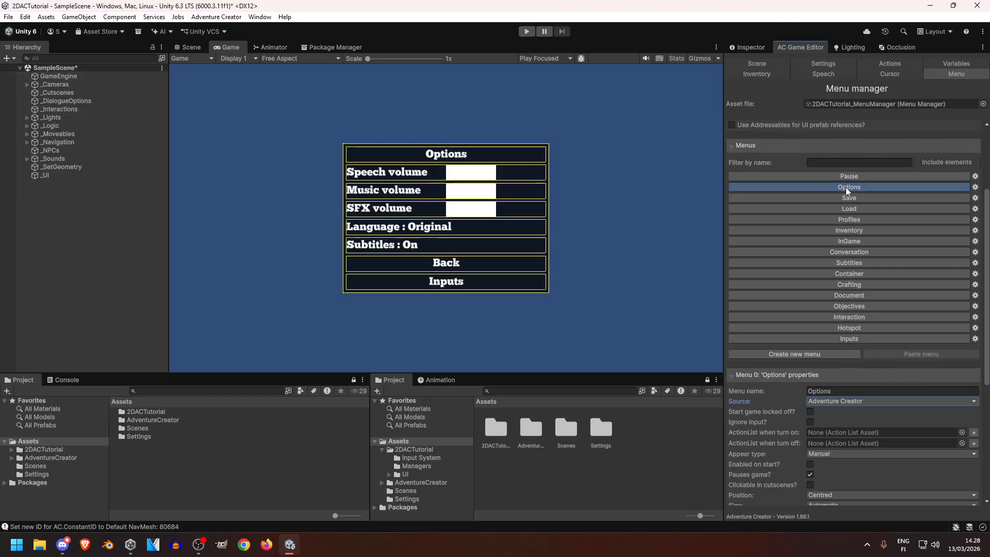
pyautogui.click(849, 199)
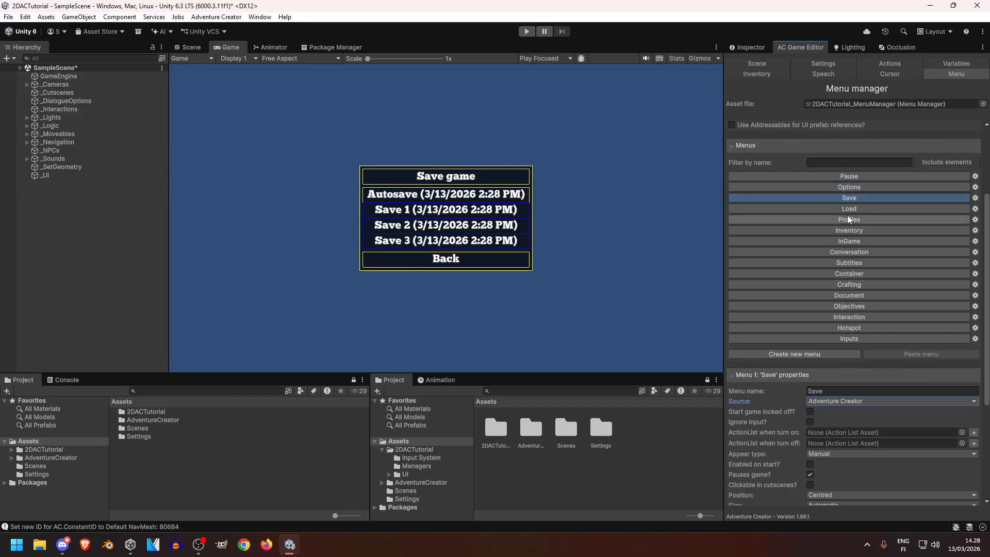
pyautogui.click(845, 209)
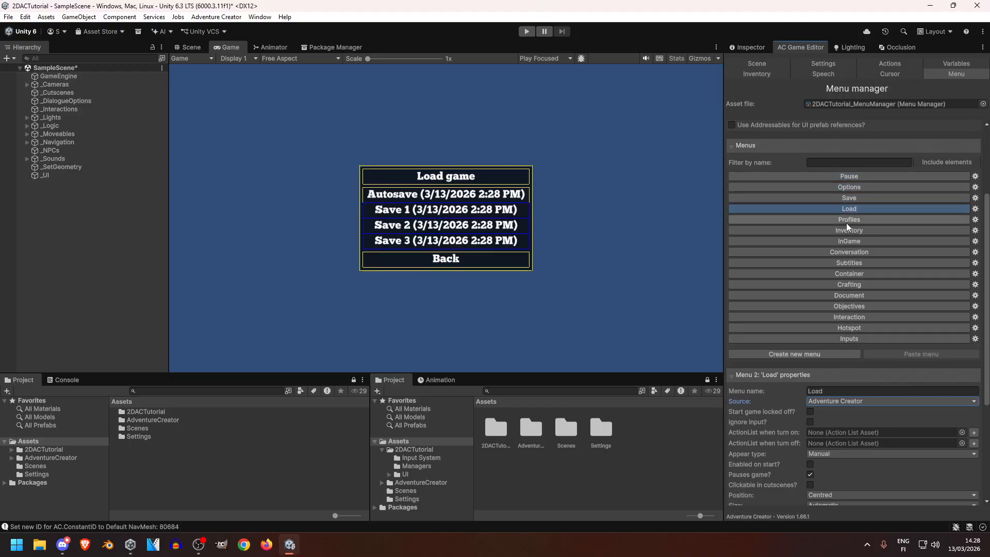
pyautogui.click(846, 222)
pyautogui.click(844, 231)
pyautogui.click(848, 241)
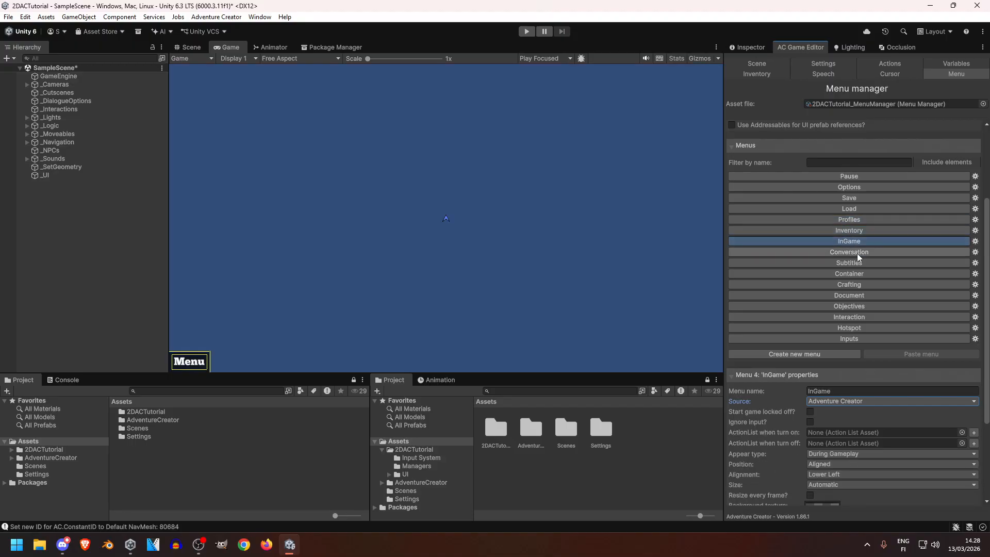
pyautogui.click(856, 252)
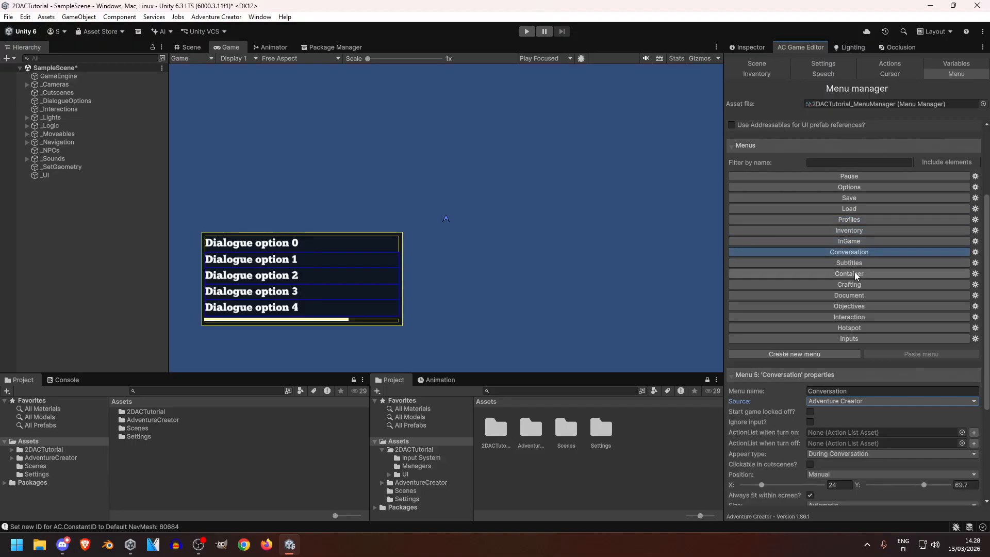
pyautogui.click(852, 263)
# - Go through the menu previews again from Pause to InGame, including Save, Load, Profiles and Inventory
pyautogui.click(849, 239)
pyautogui.click(849, 248)
pyautogui.click(849, 259)
pyautogui.click(855, 269)
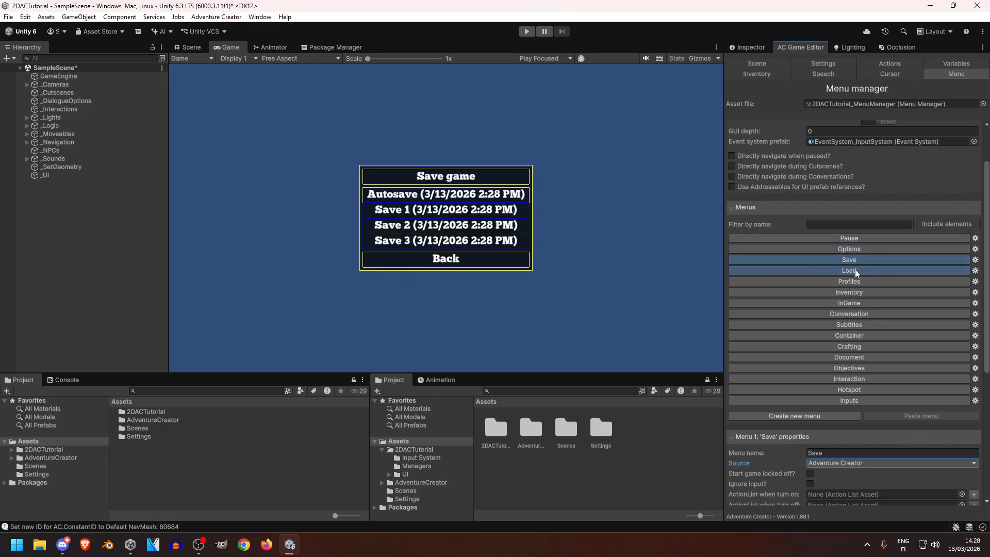
pyautogui.click(852, 281)
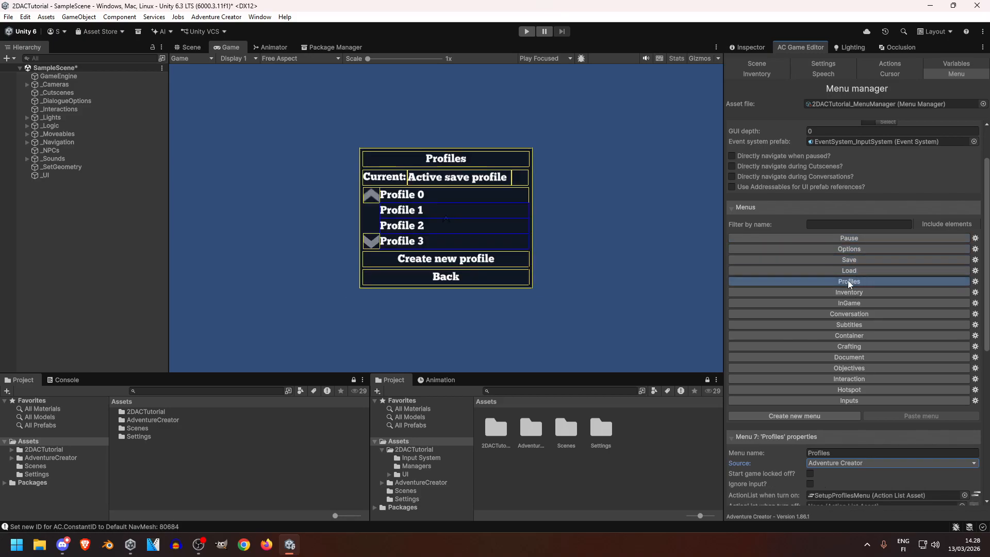
pyautogui.click(843, 290)
pyautogui.click(849, 303)
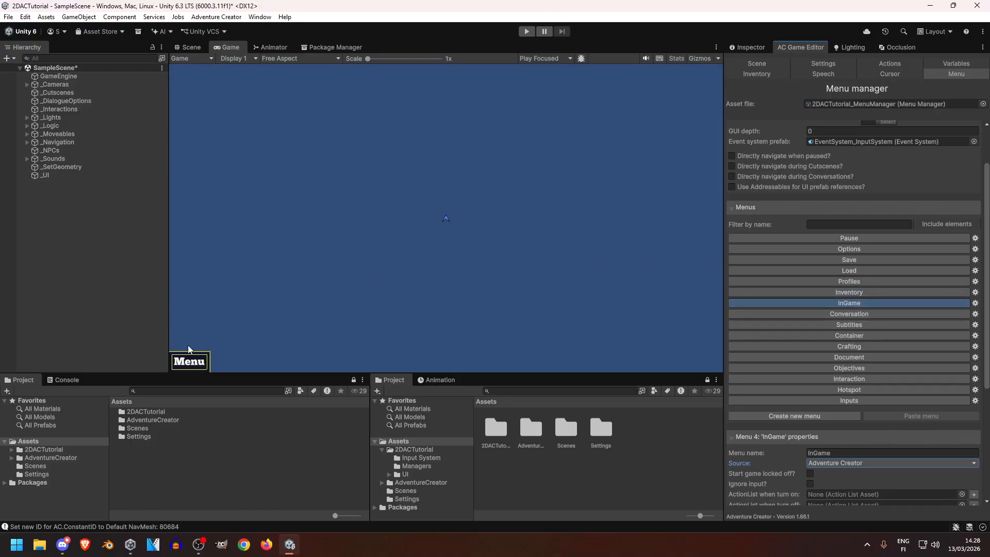
# - Preview the Conversation, Subtitles, Container, Crafting, Document and Objectives menus in the Game view
pyautogui.click(809, 316)
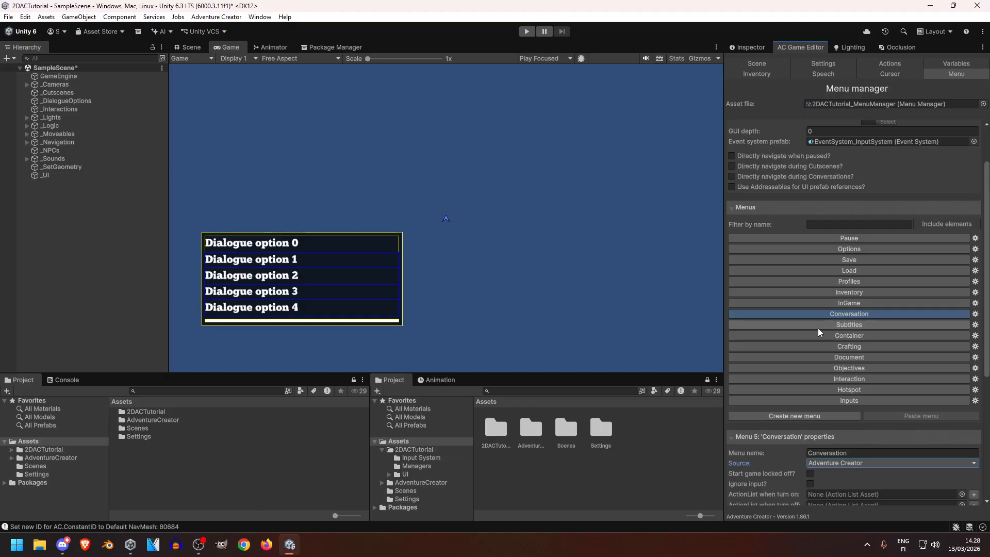
pyautogui.click(818, 327)
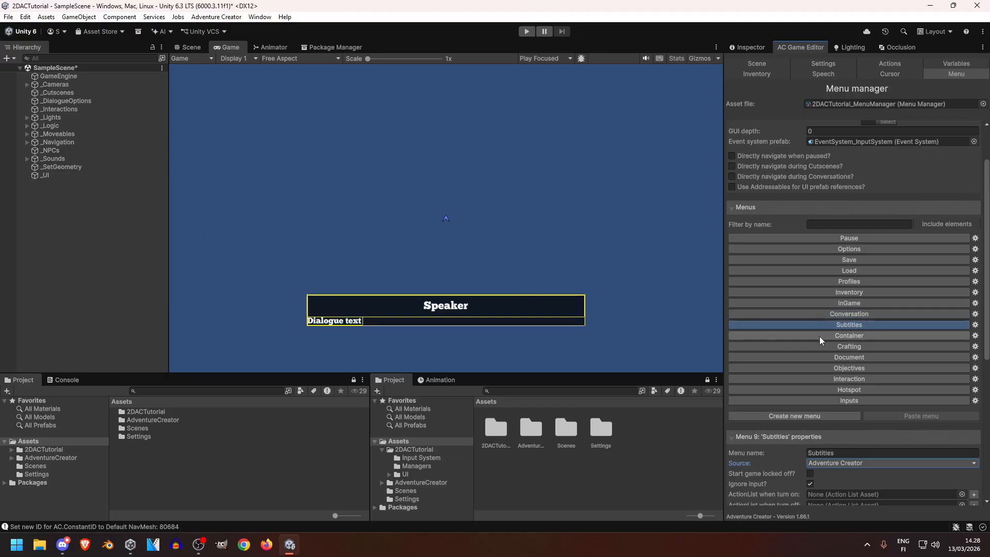
pyautogui.click(819, 336)
pyautogui.click(823, 346)
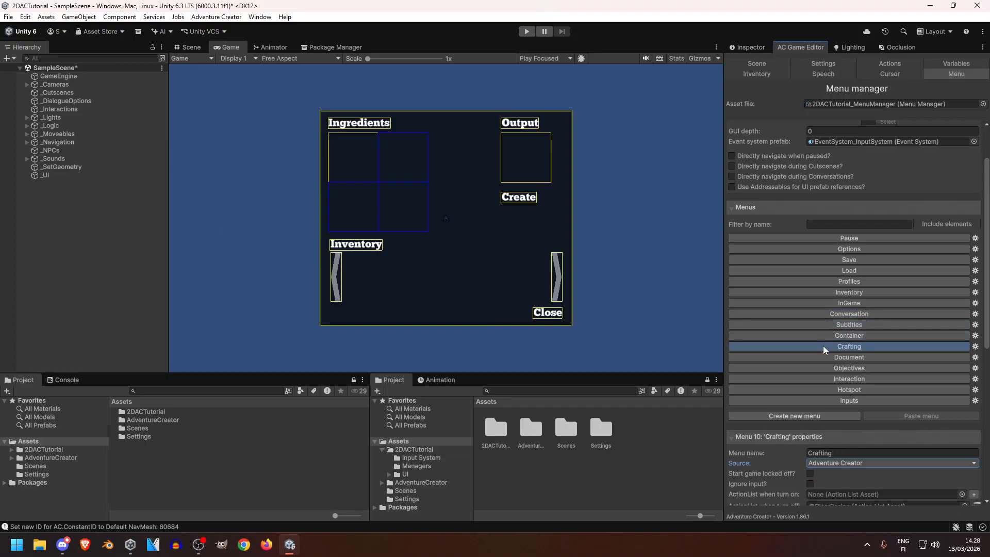
pyautogui.click(826, 356)
pyautogui.scroll(-3, 826, 356)
pyautogui.click(827, 305)
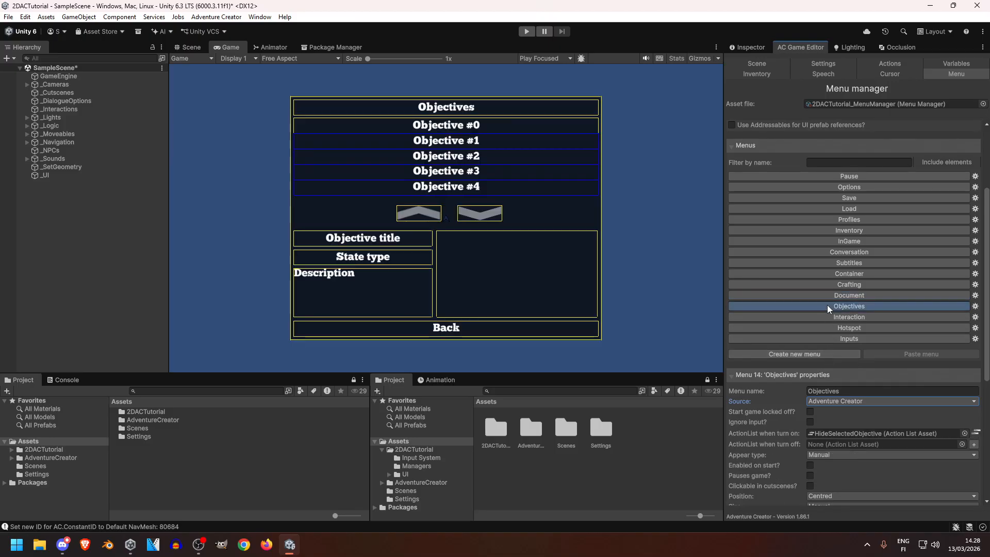
# - Preview the Interaction, Hotspot and Inputs menus, finish on Interaction, and return to the global menu settings
pyautogui.scroll(-3, 828, 308)
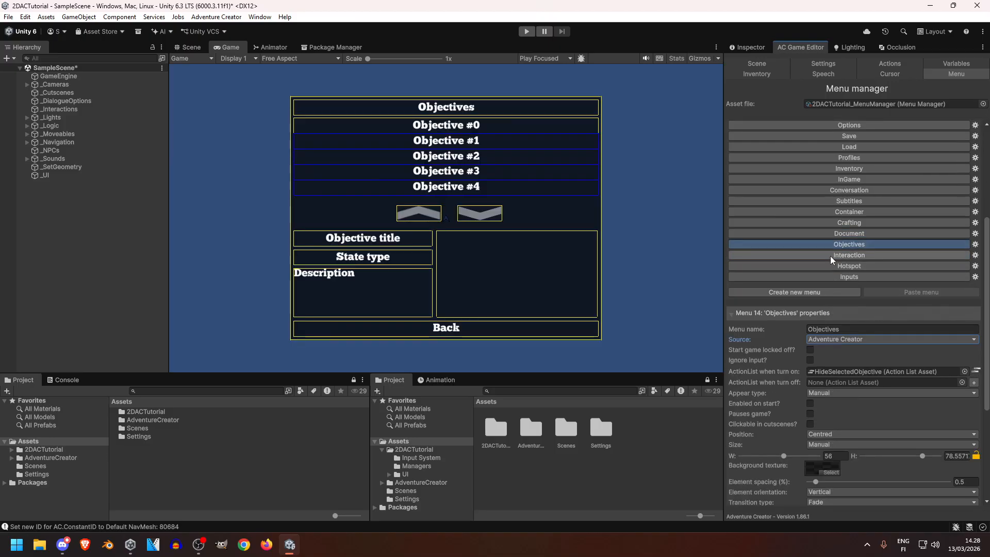
pyautogui.click(830, 255)
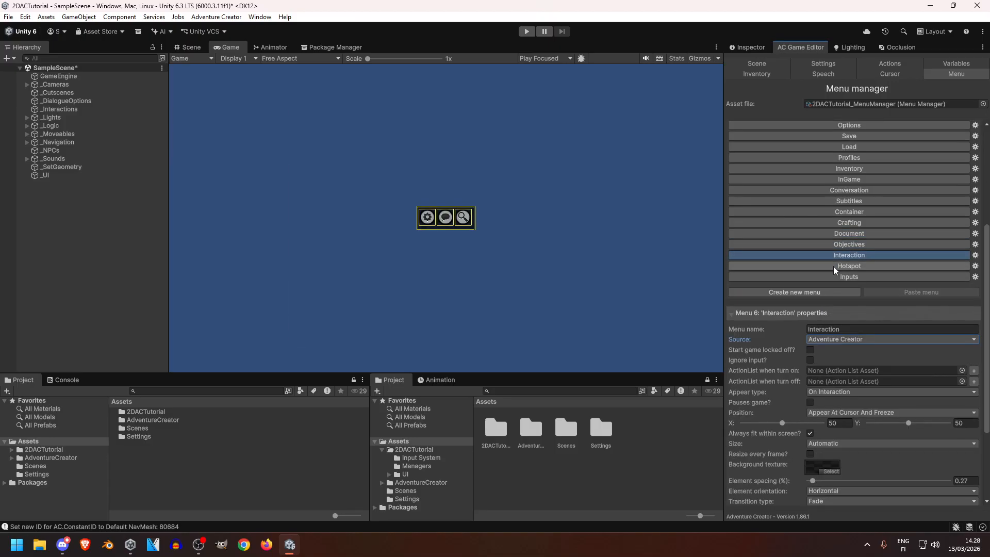
pyautogui.click(834, 266)
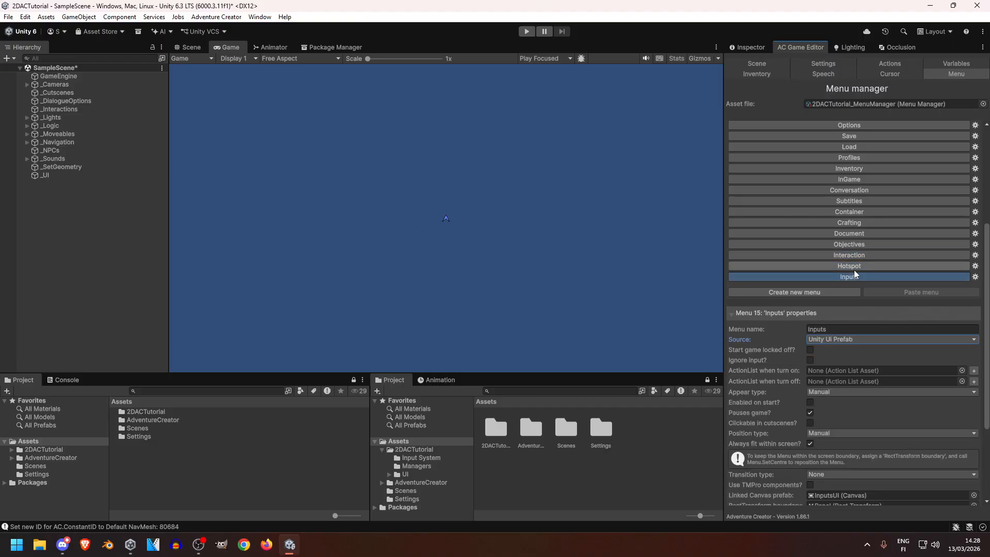
pyautogui.scroll(3, 855, 270)
pyautogui.click(837, 349)
pyautogui.scroll(3, 828, 314)
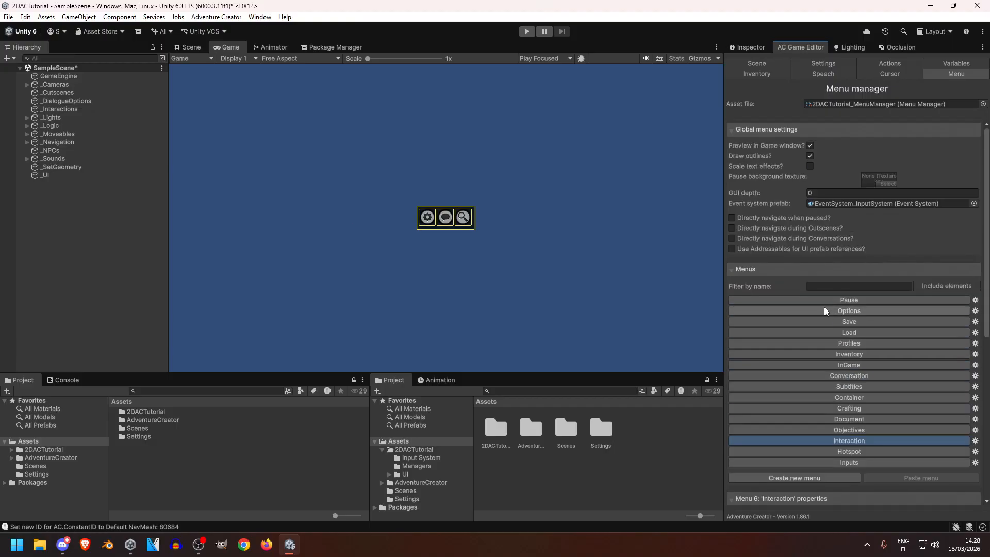
# - Preview the Pause menu, look over its properties and save the scene
pyautogui.click(822, 300)
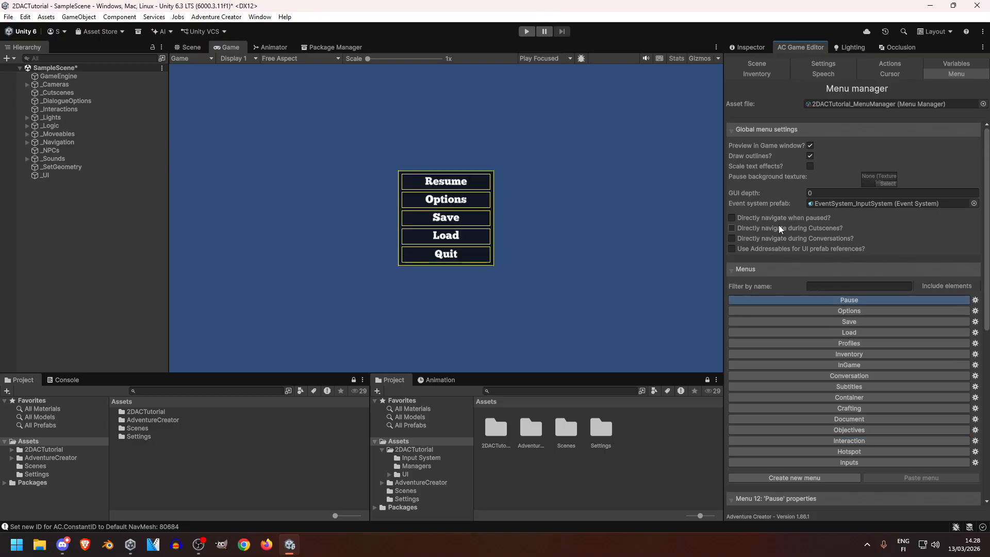
pyautogui.scroll(-6, 781, 232)
pyautogui.scroll(10, 775, 299)
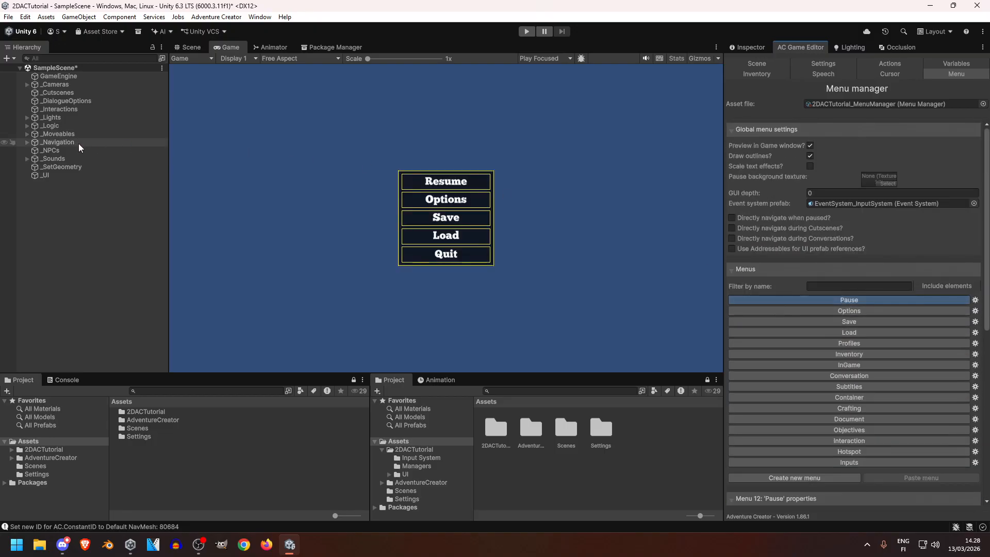
pyautogui.hotkey('ctrl', 's')
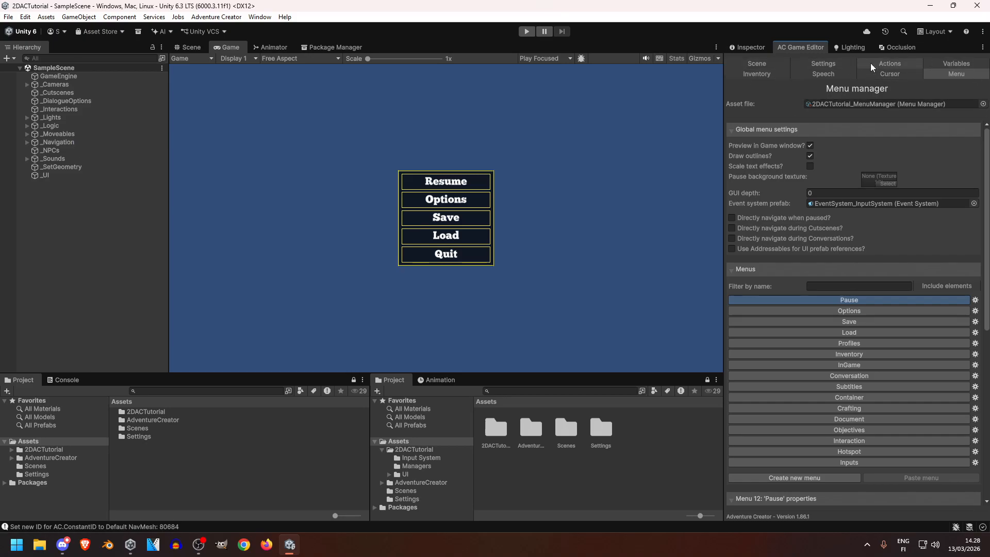
# - Open the Adventure Creator category in the Project Settings
pyautogui.click(217, 17)
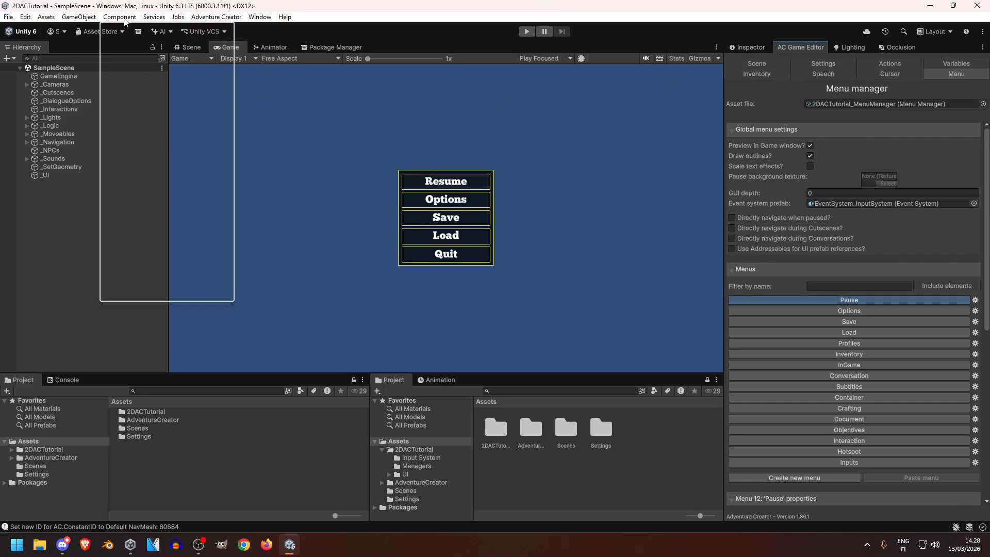
pyautogui.click(37, 145)
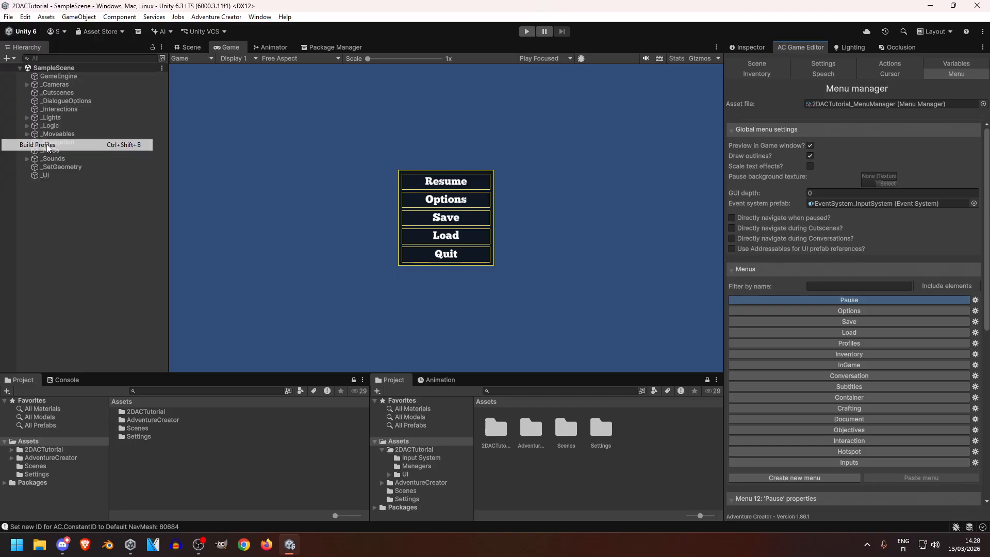
pyautogui.click(347, 86)
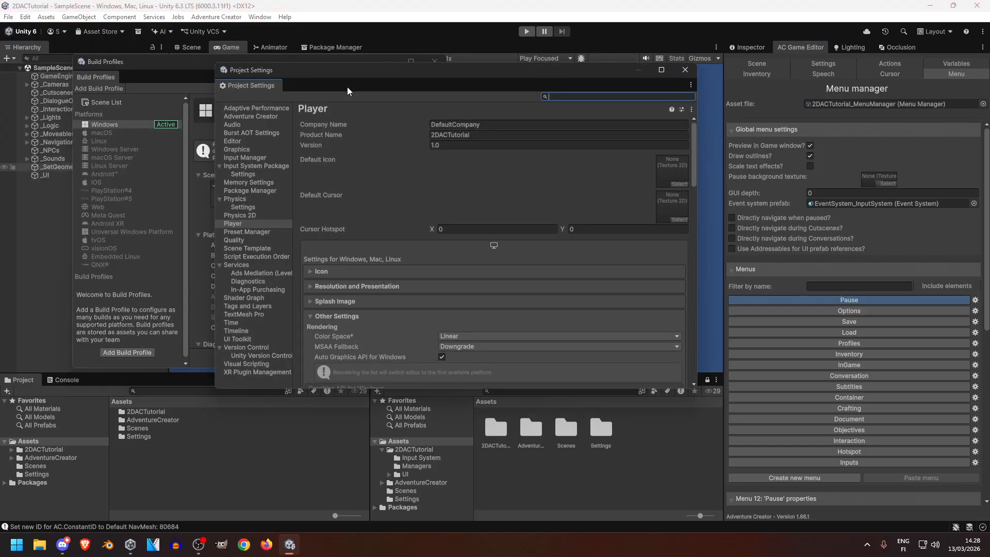
pyautogui.click(248, 117)
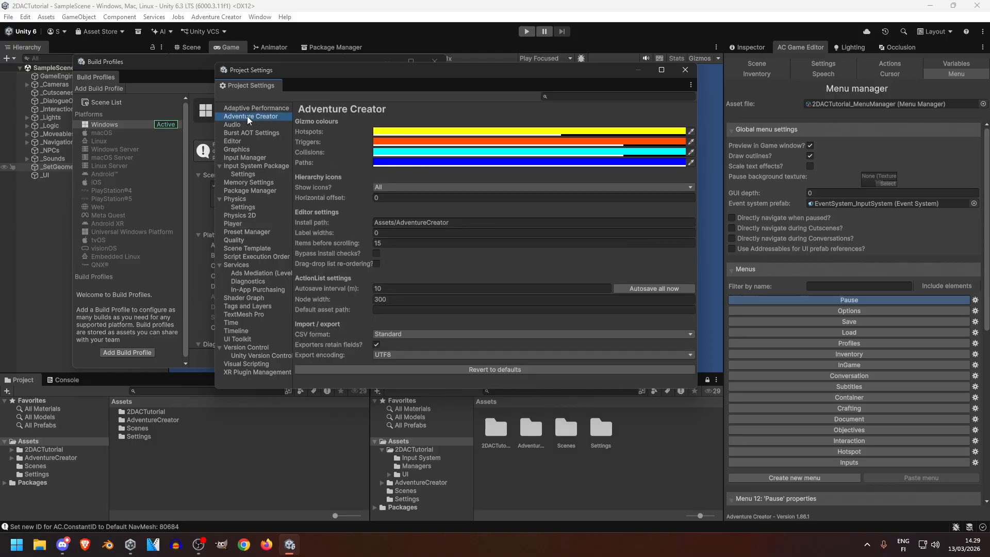
# - Set the alpha of the Hotspots and Triggers gizmo colours to 60
pyautogui.click(431, 134)
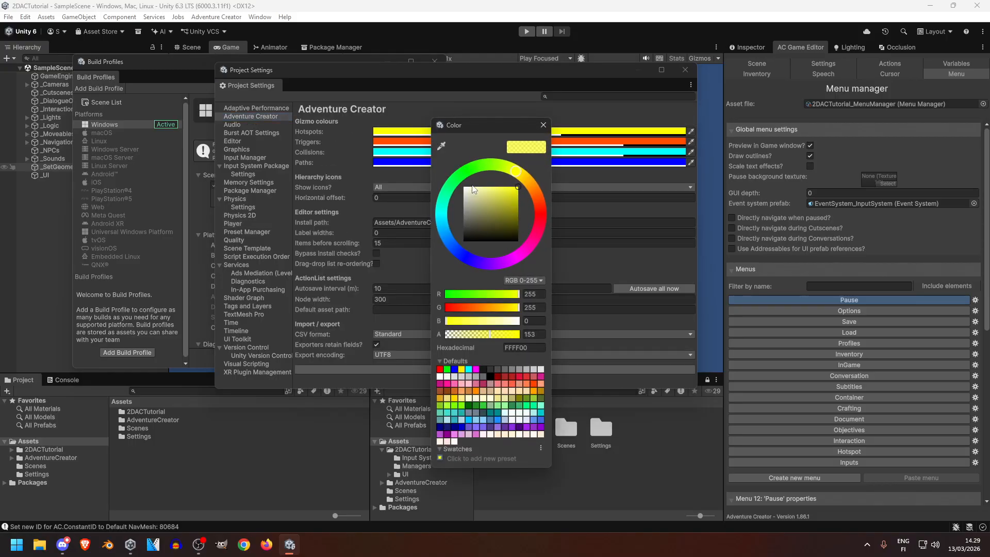
pyautogui.click(537, 335)
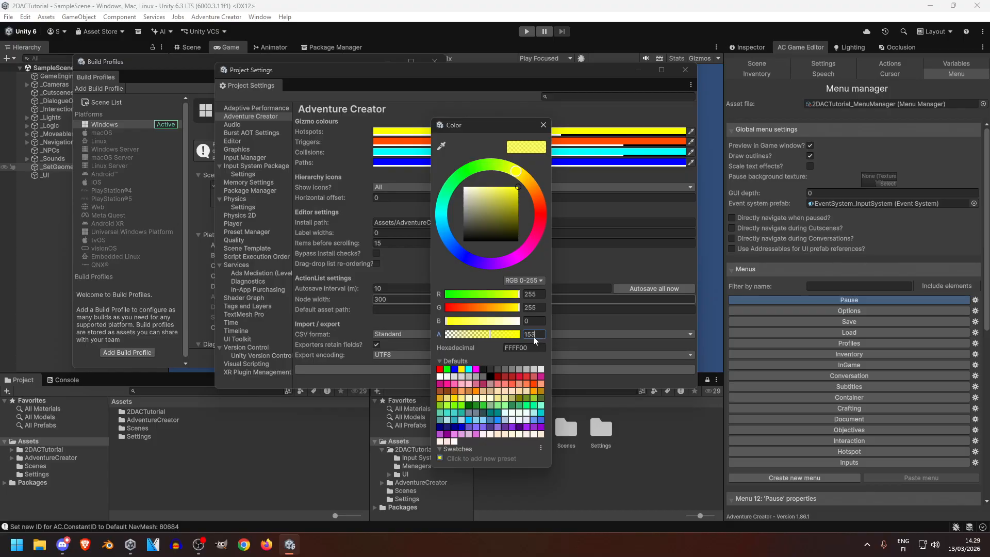
pyautogui.click(540, 338)
pyautogui.click(544, 125)
pyautogui.click(481, 147)
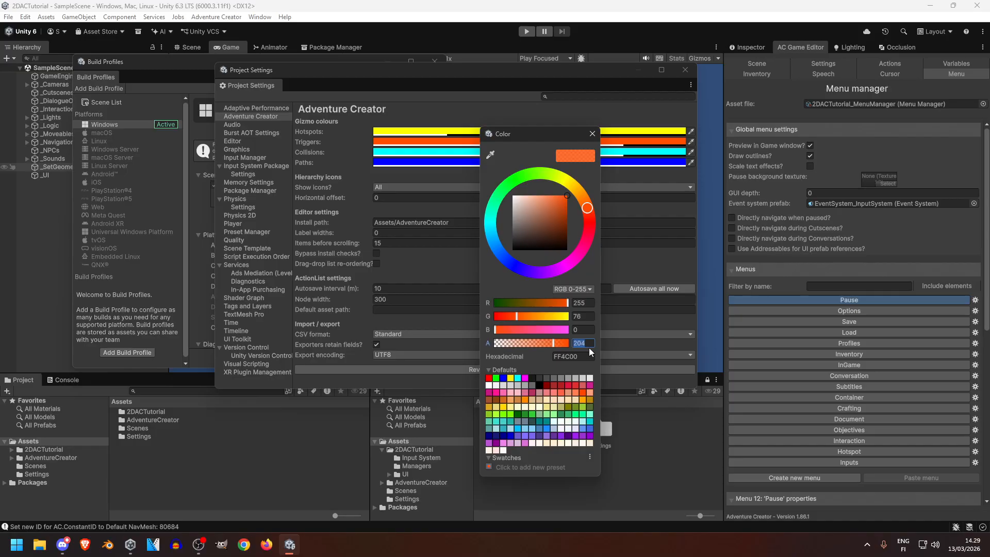
pyautogui.write('60')
pyautogui.click(592, 133)
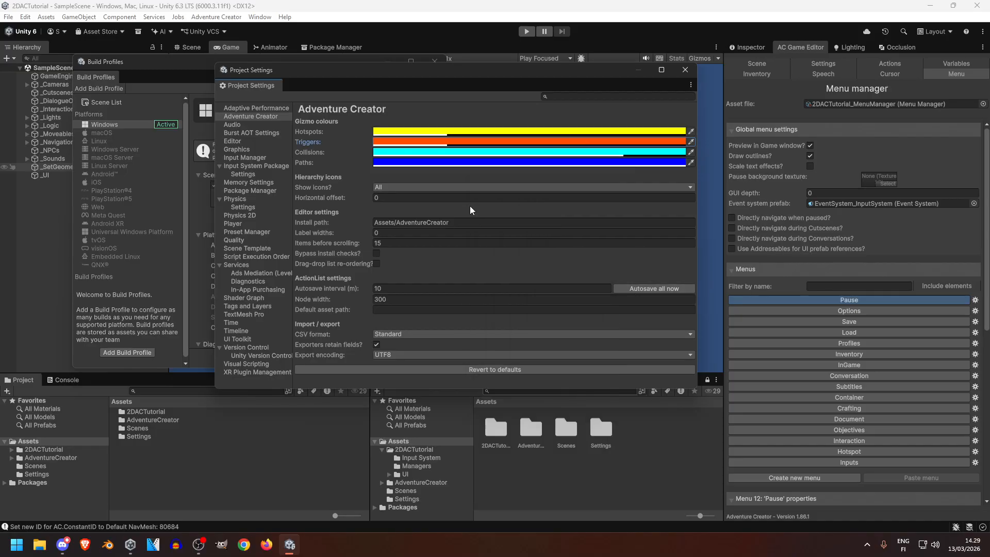
# - Set the ActionList autosave interval to 0 minutes in the Adventure Creator project settings
pyautogui.click(401, 288)
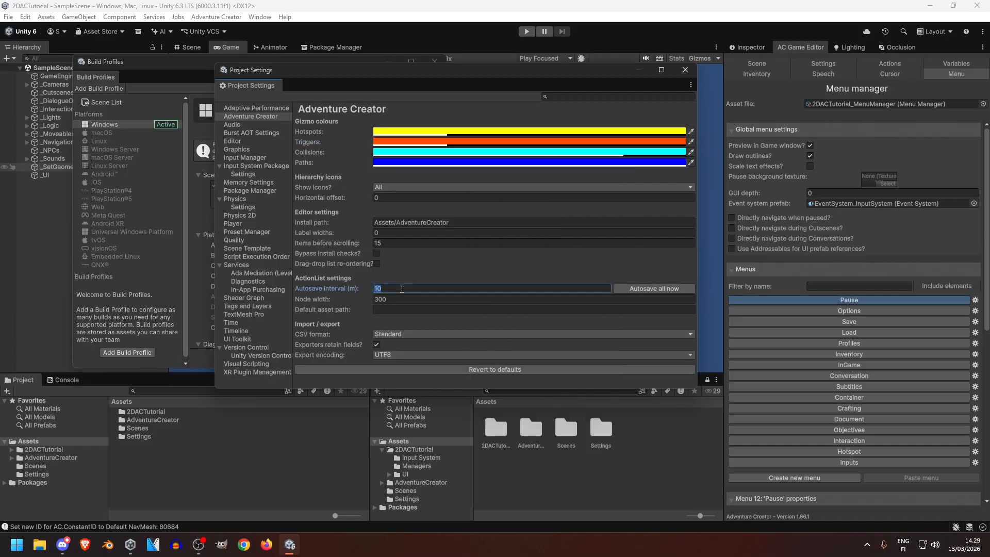
pyautogui.write('0')
pyautogui.moveTo(338, 288)
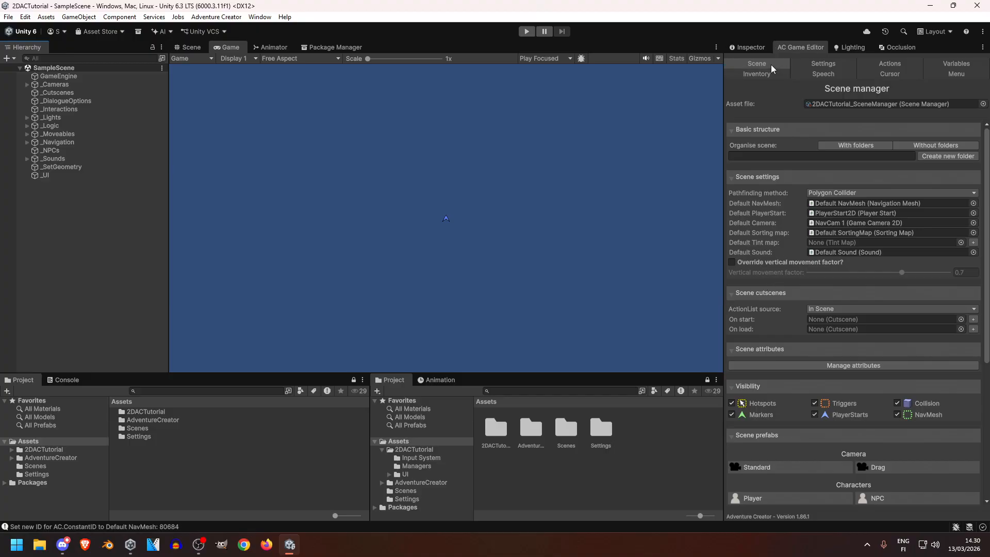
# - Create an On start cutscene for the scene, open it in the ActionList Editor and dock that editor beside the Game view
pyautogui.click(749, 319)
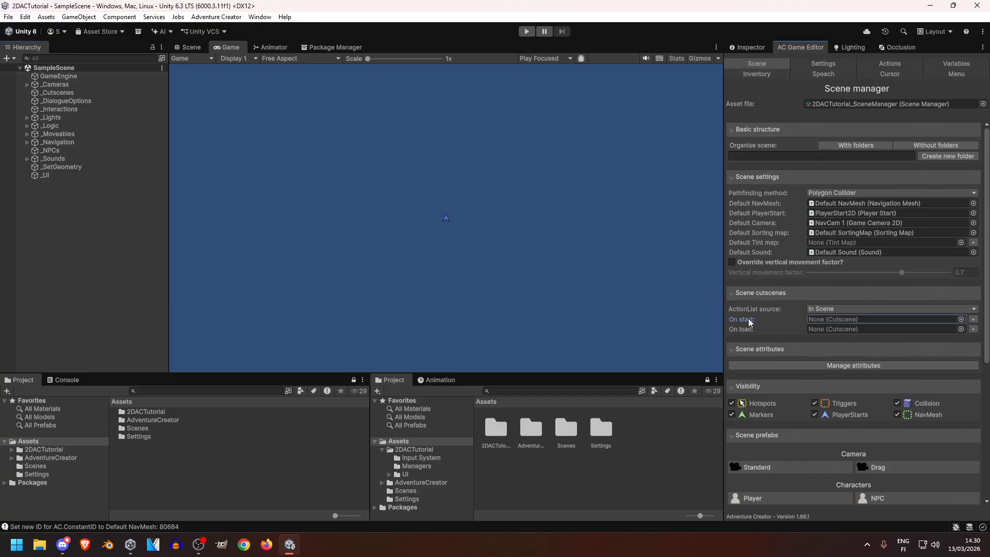
pyautogui.click(973, 319)
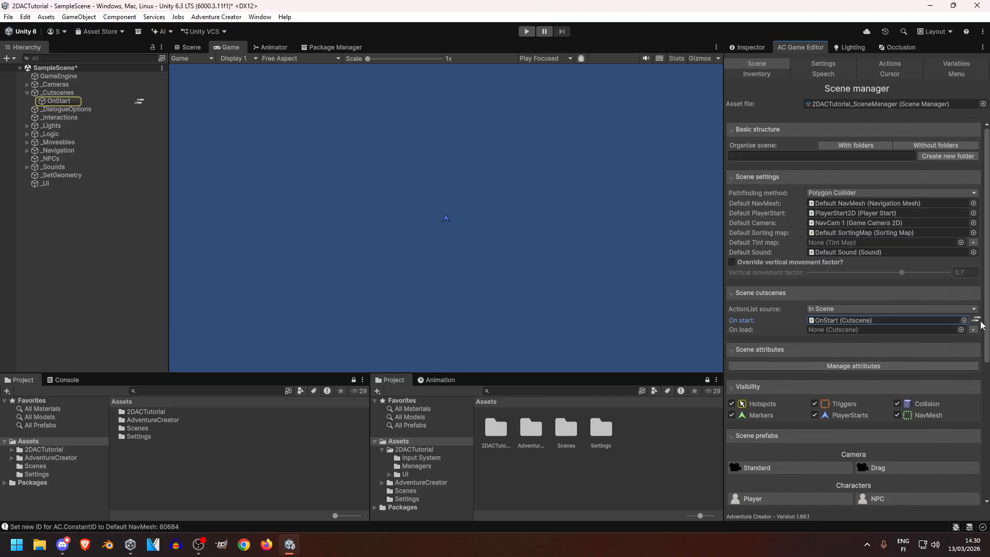
pyautogui.click(68, 100)
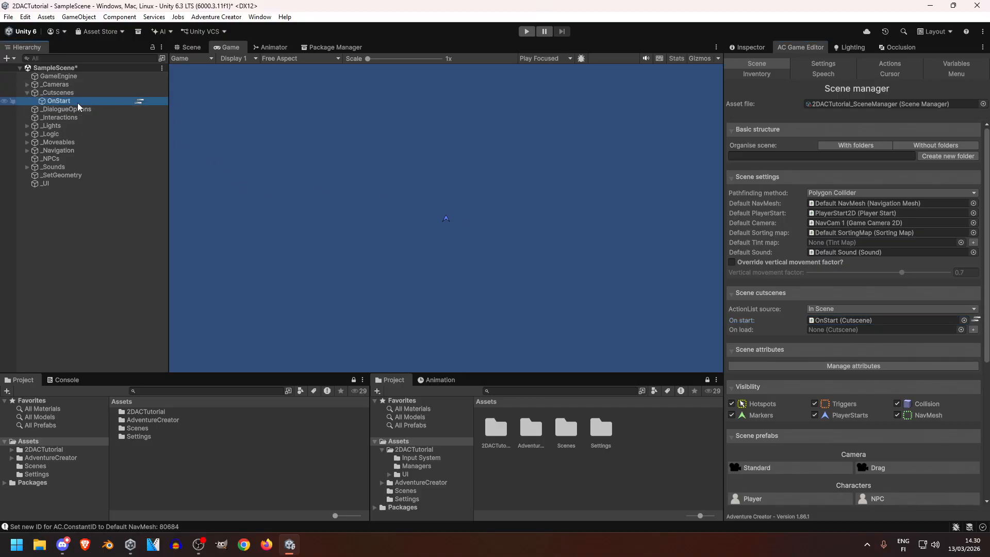
pyautogui.click(139, 101)
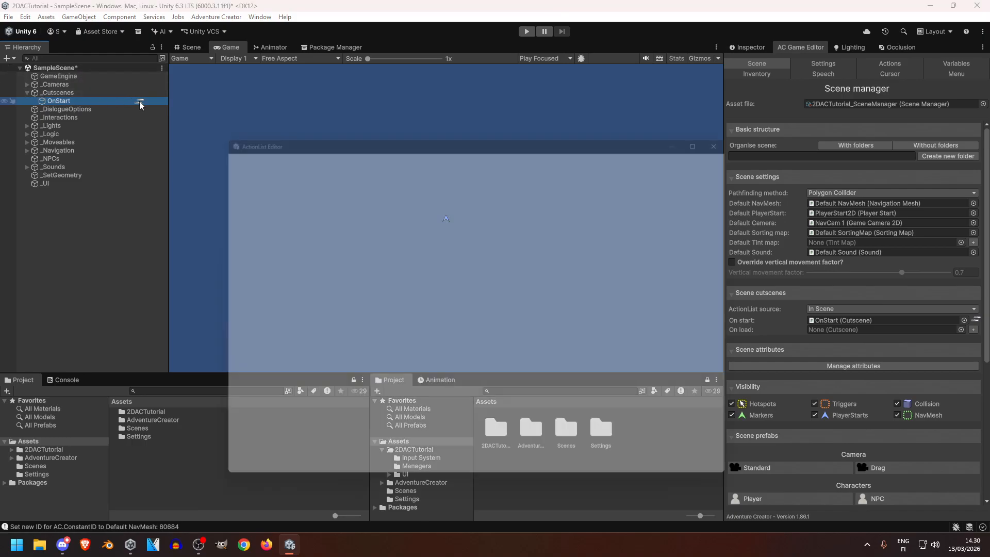
pyautogui.moveTo(229, 146); pyautogui.dragTo(258, 48)
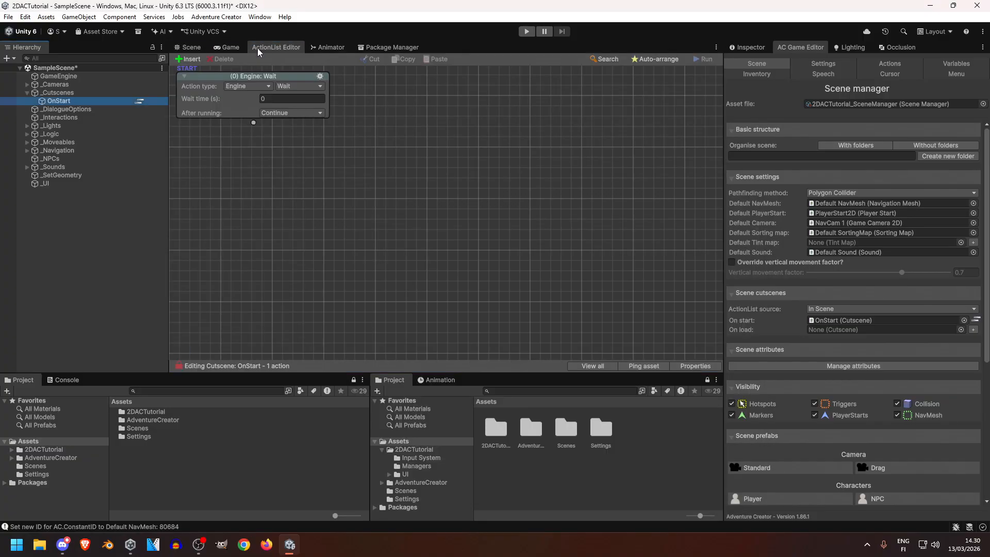
# - Review the action type categories and the Engine actions available for the cutscene's first action
pyautogui.click(249, 86)
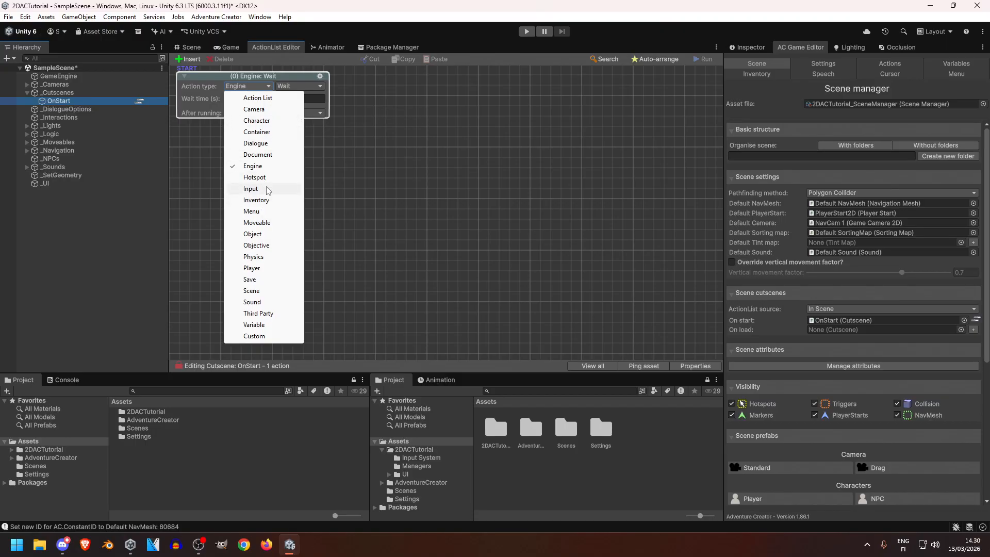
pyautogui.click(211, 87)
pyautogui.click(253, 88)
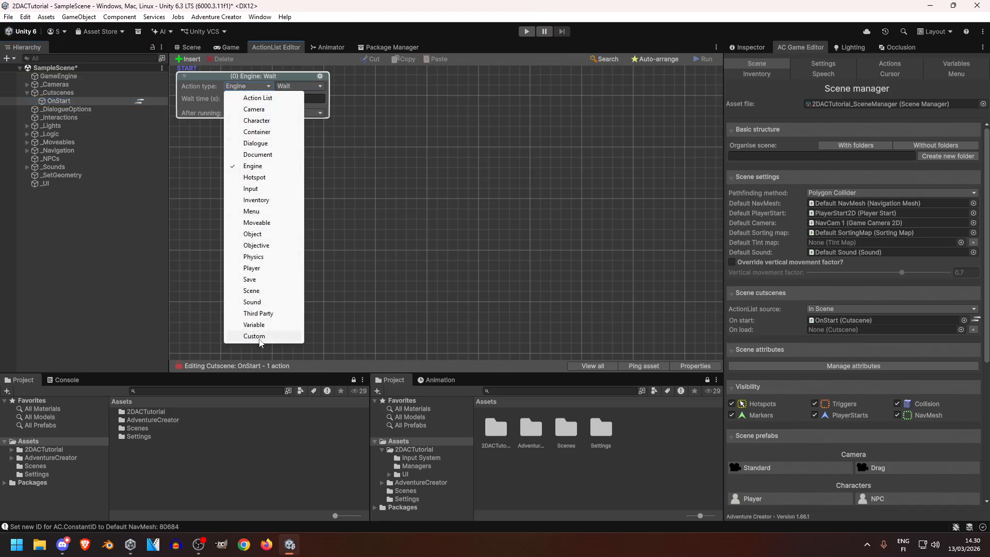
pyautogui.click(316, 85)
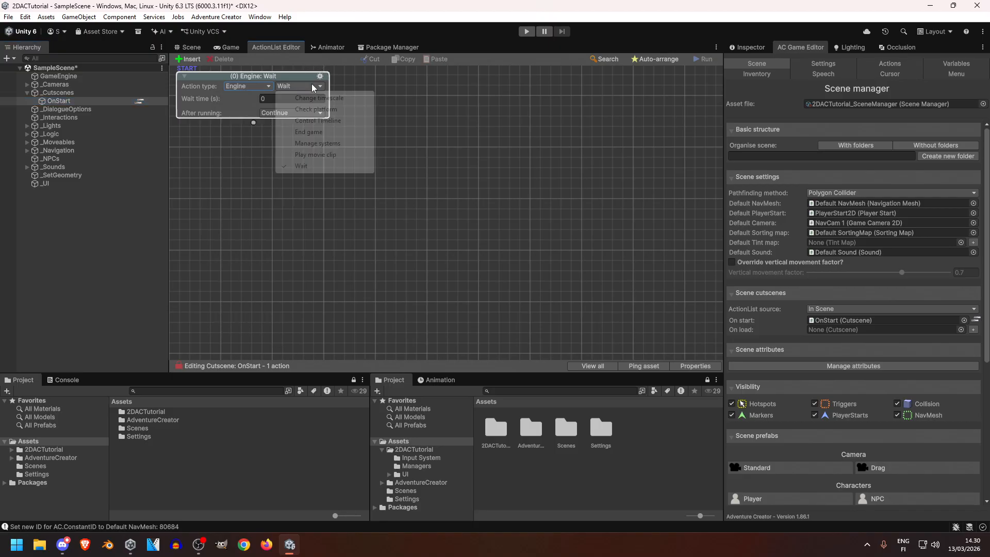
pyautogui.click(248, 88)
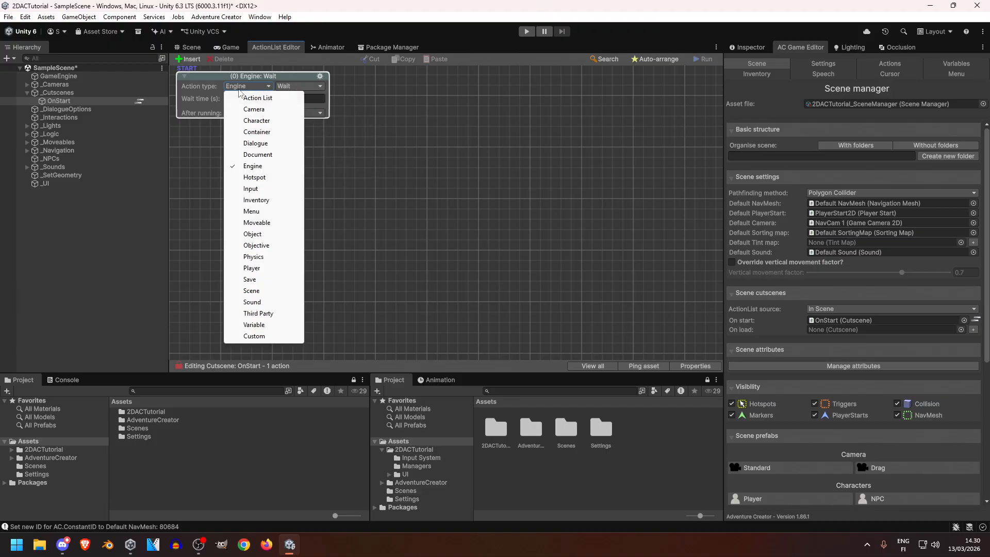
pyautogui.click(194, 170)
# - Delete the OnStart cutscene object, clear the scene's On start reference and save the scene
pyautogui.click(192, 47)
pyautogui.click(69, 101)
pyautogui.press('Delete')
pyautogui.hotkey('ctrl', 's')
pyautogui.click(854, 319)
pyautogui.press('Delete')
pyautogui.hotkey('ctrl', 's')
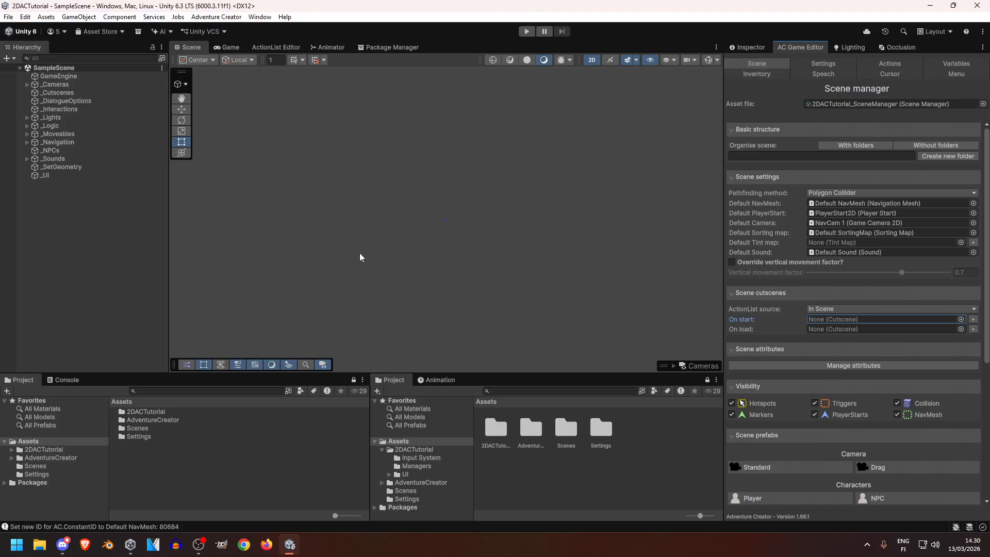
# - Save the scene under the name Scene1 in the project's Scenes folder
pyautogui.click(8, 18)
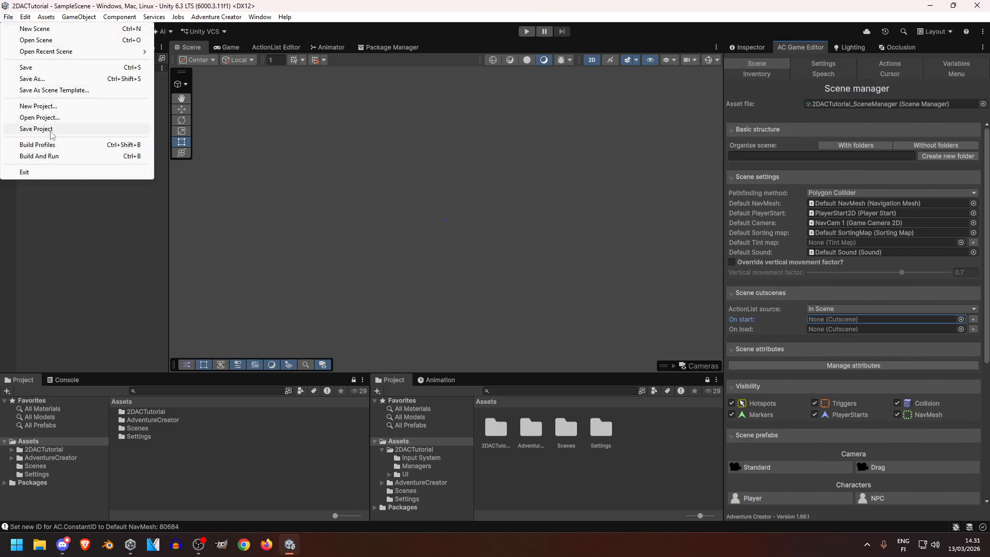
pyautogui.click(32, 79)
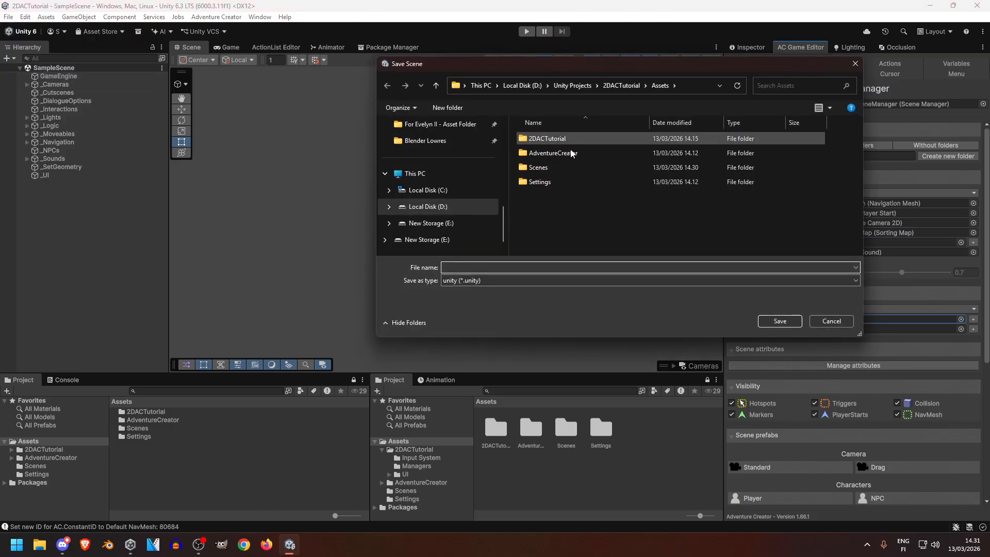
pyautogui.doubleClick(546, 169)
pyautogui.click(479, 284)
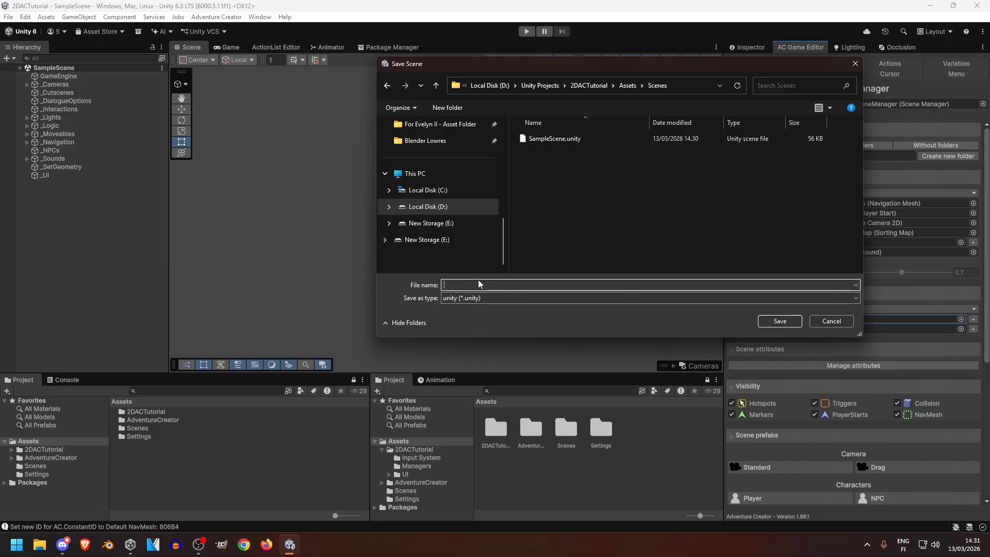
pyautogui.write('Scene1')
pyautogui.click(777, 321)
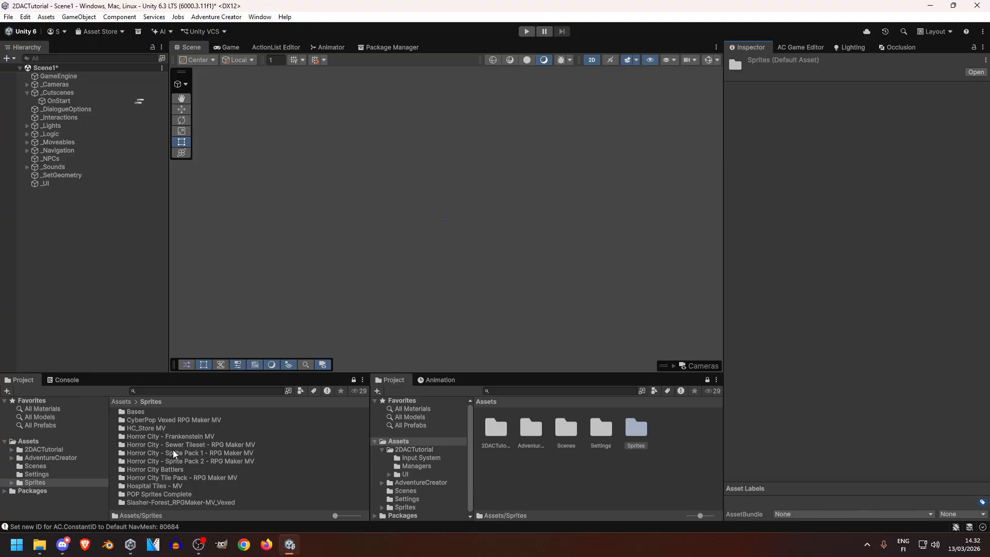
# - Open the Horror City - Sprite Pack 1 - RPG Maker MV folder and inspect the !HC_Humans2_Dead texture's import settings
pyautogui.click(177, 454)
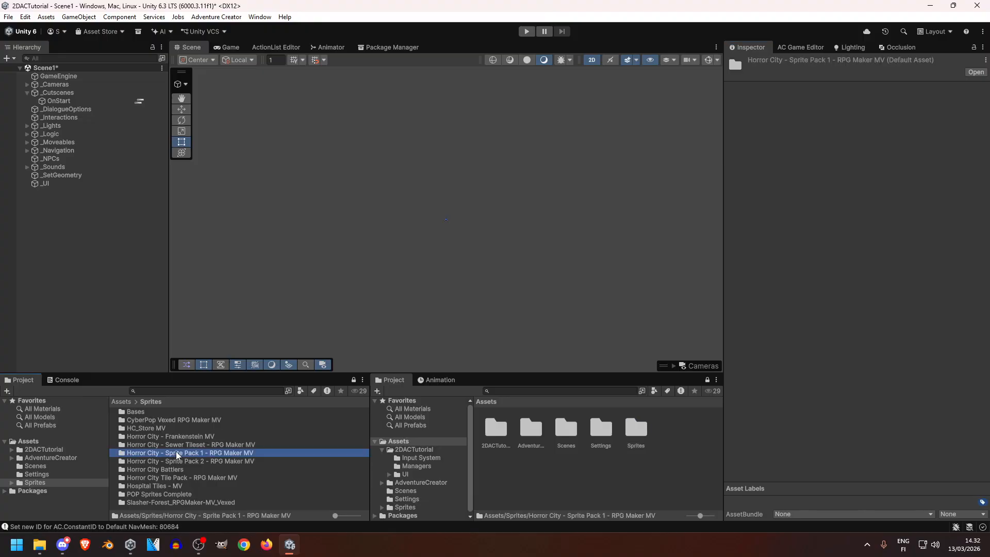
pyautogui.click(183, 478)
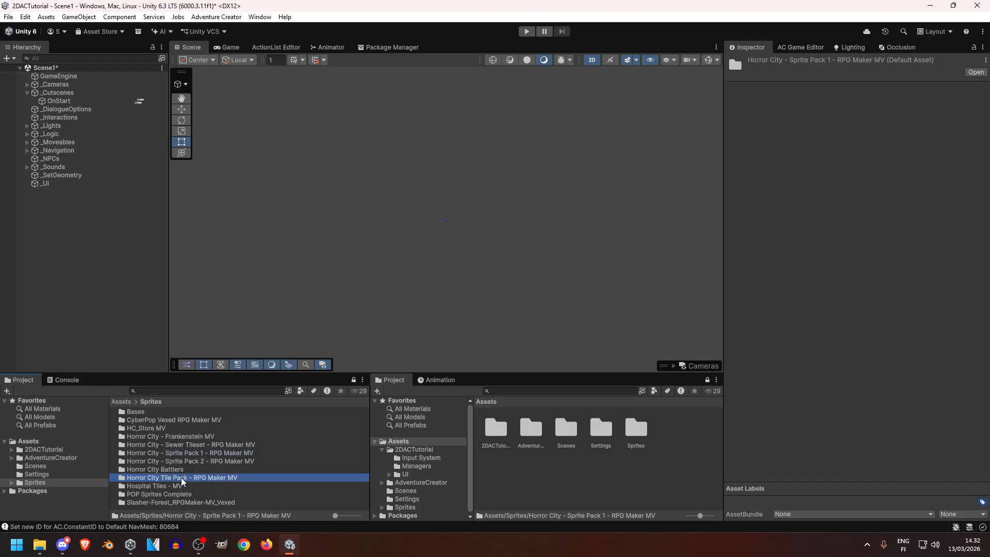
pyautogui.doubleClick(177, 454)
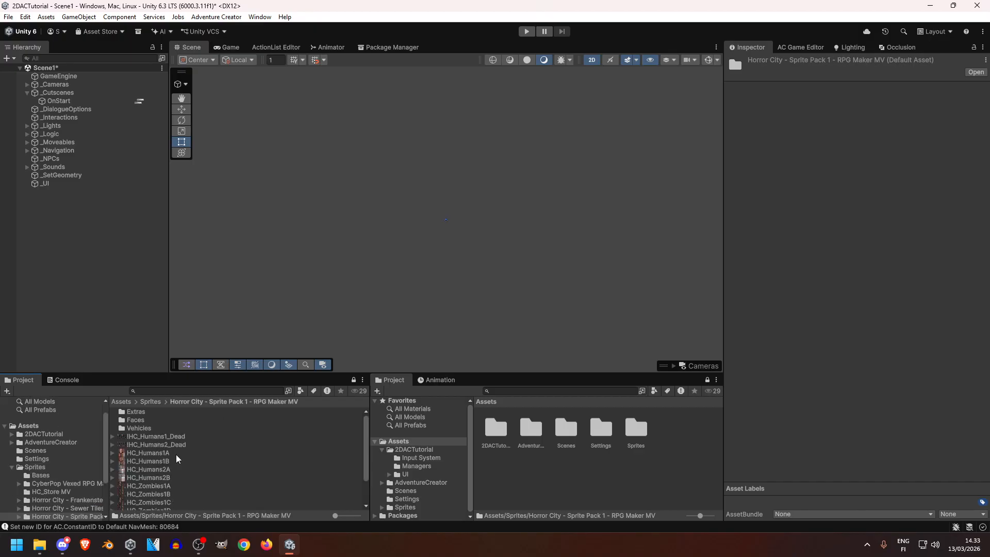
pyautogui.click(161, 445)
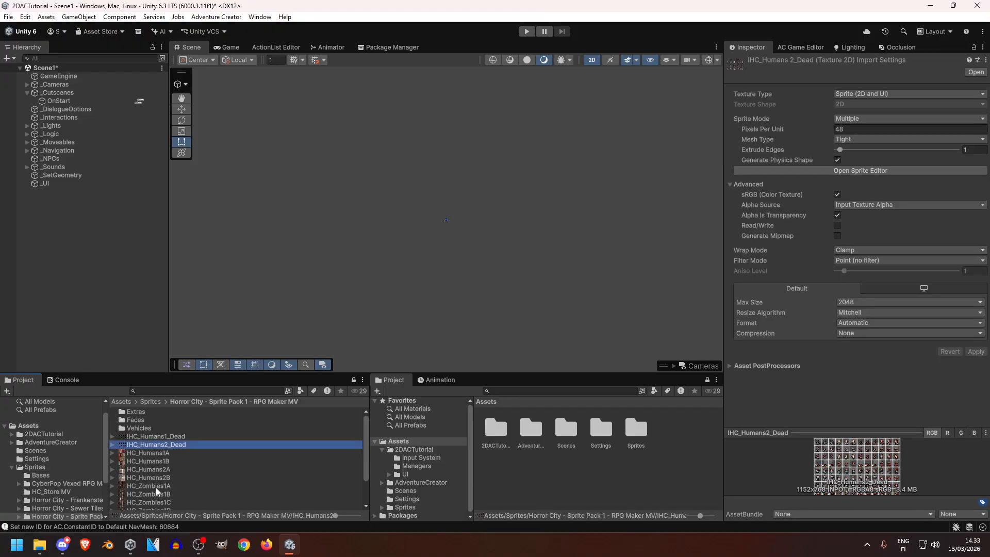
# - View the HC_Humans1A sprite sheet image and examine its sliced sprites and import settings
pyautogui.doubleClick(150, 454)
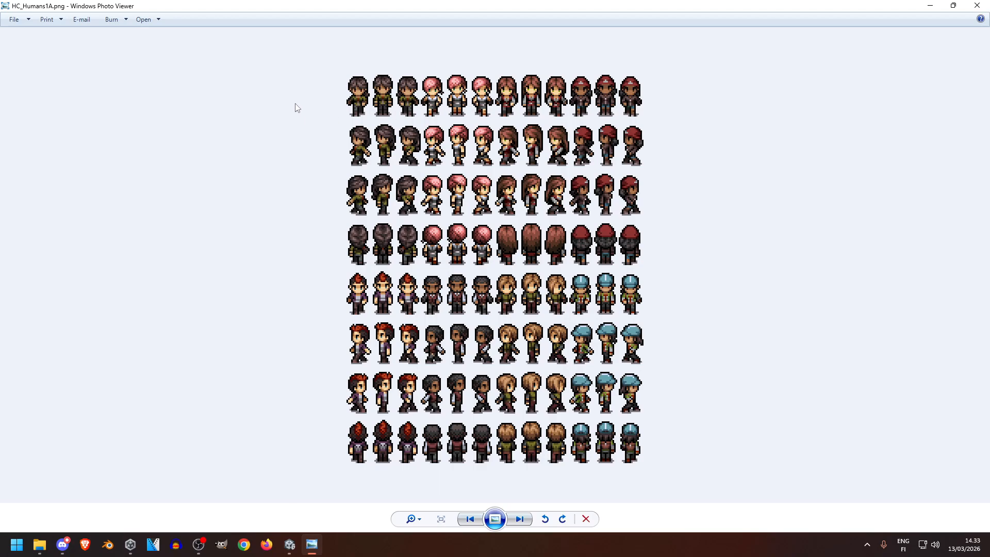
pyautogui.click(977, 5)
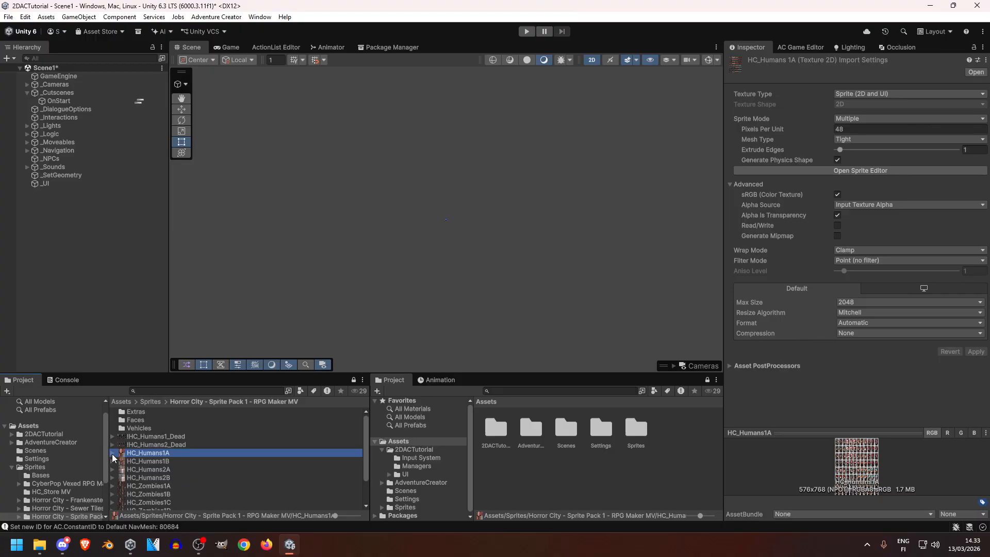
pyautogui.click(112, 453)
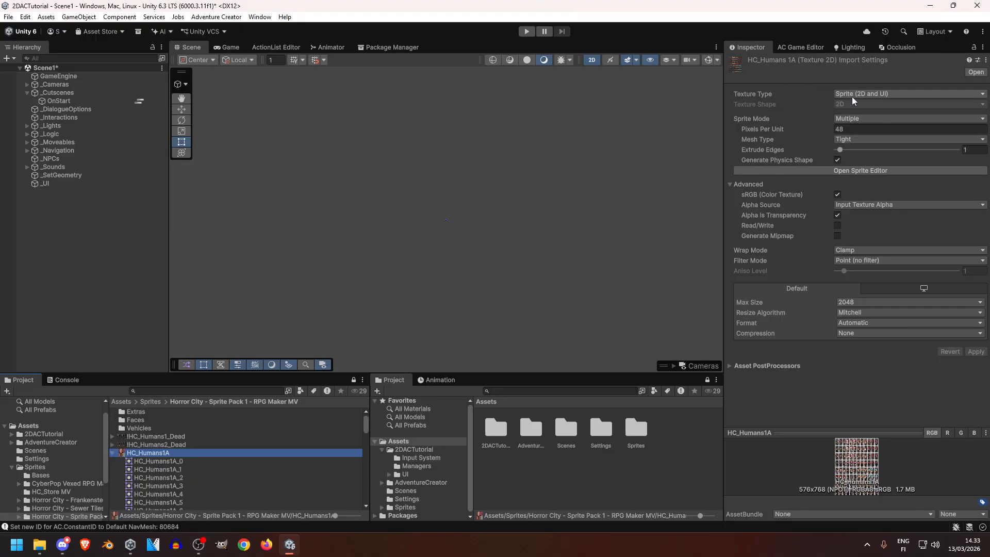
pyautogui.click(113, 453)
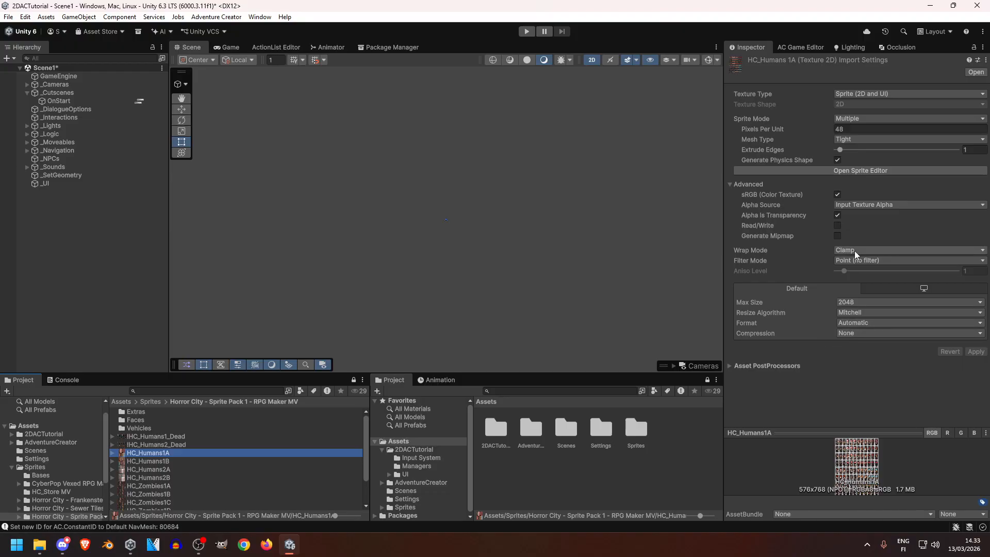
# - Check the filter mode and compression options in the HC_Humans1A texture's import settings
pyautogui.click(868, 261)
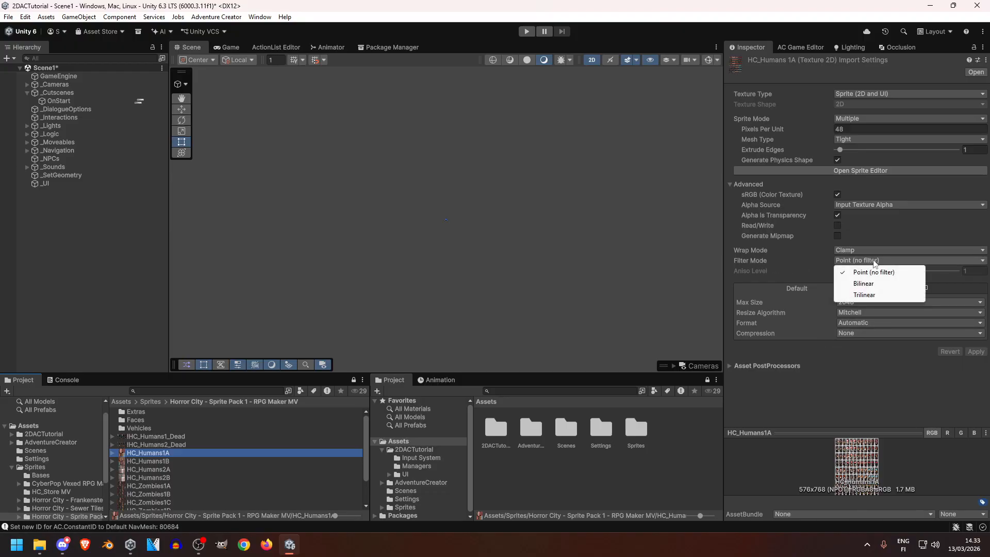
pyautogui.click(787, 335)
pyautogui.click(854, 335)
pyautogui.click(801, 335)
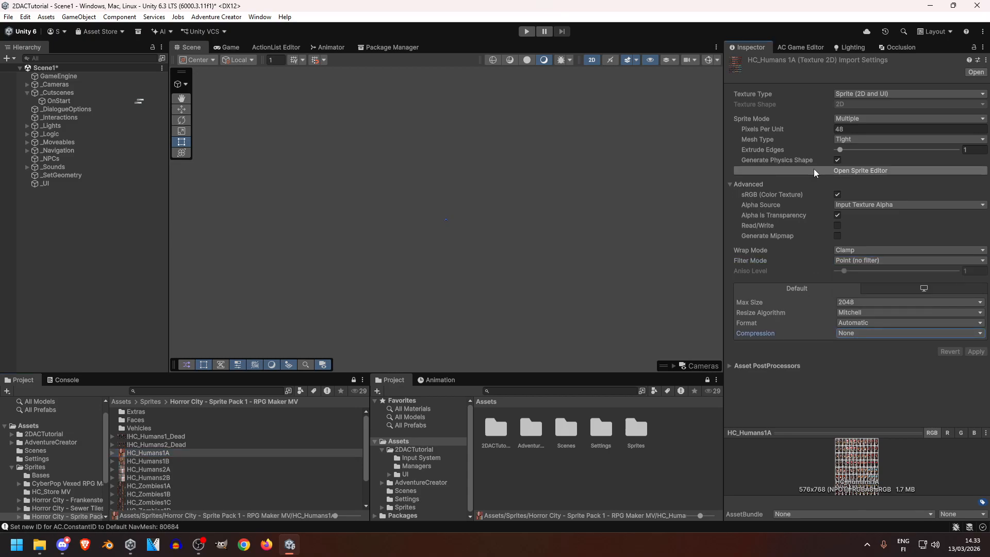
# - Open HC_Humans1A in the Sprite Editor and set slicing to Grid By Cell Size with a 48 x 96 pixel size
pyautogui.doubleClick(143, 455)
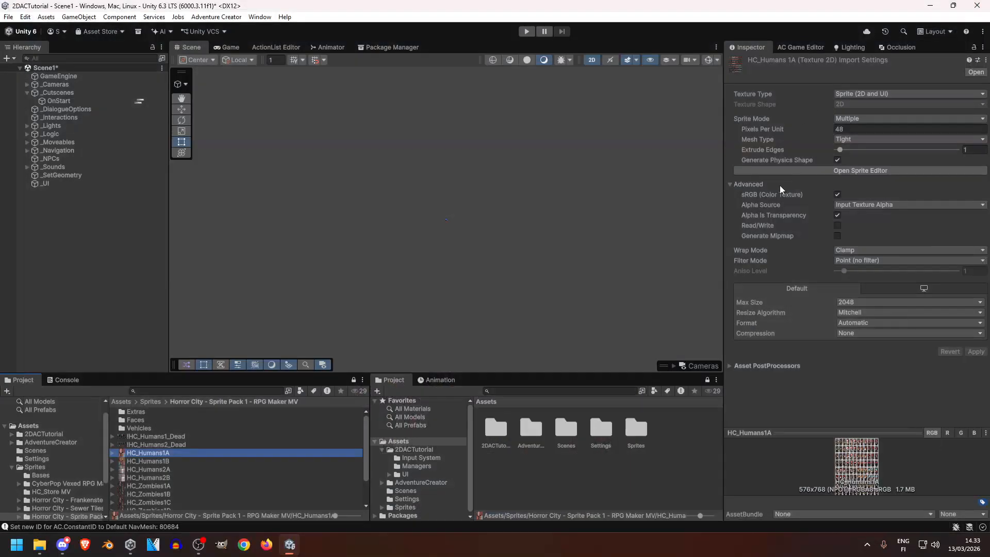
pyautogui.click(847, 170)
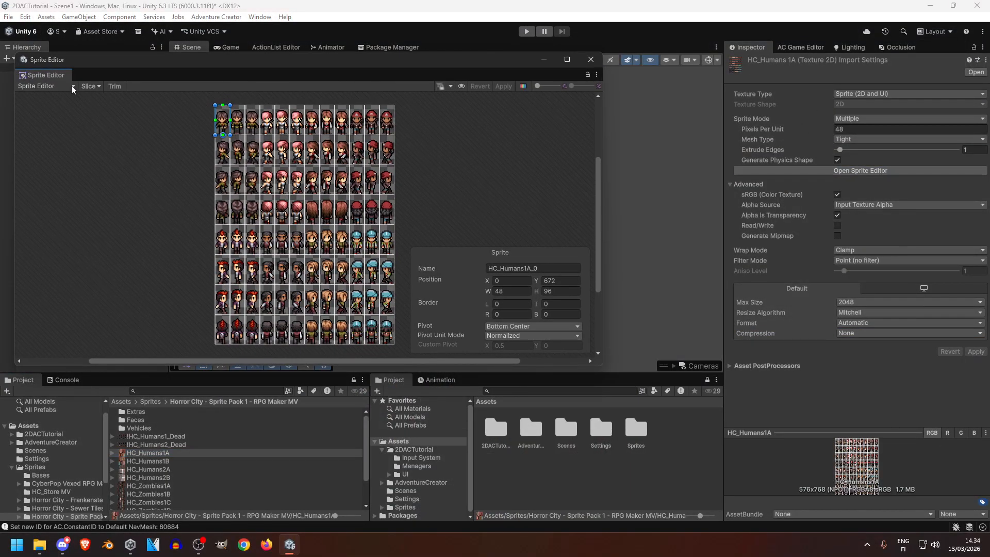
pyautogui.click(97, 85)
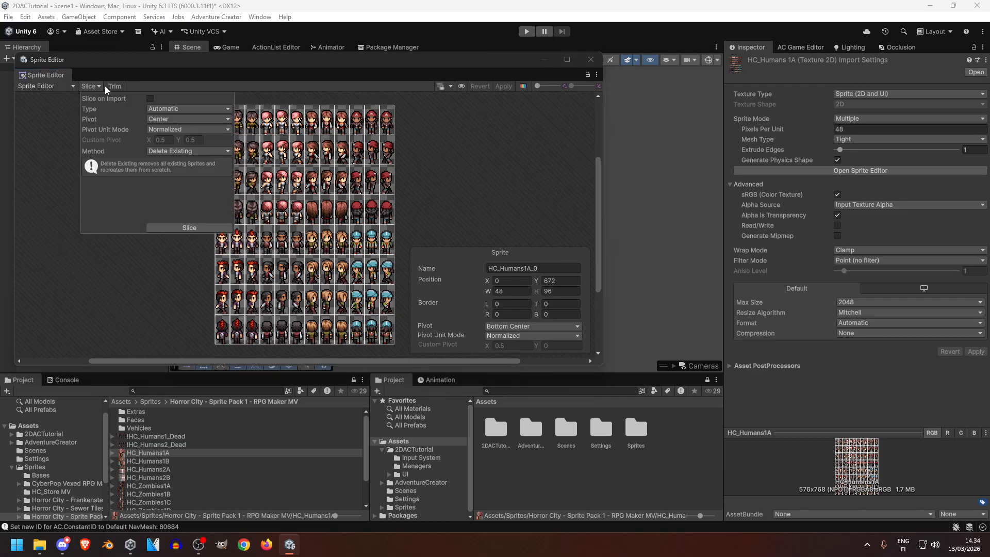
pyautogui.click(145, 81)
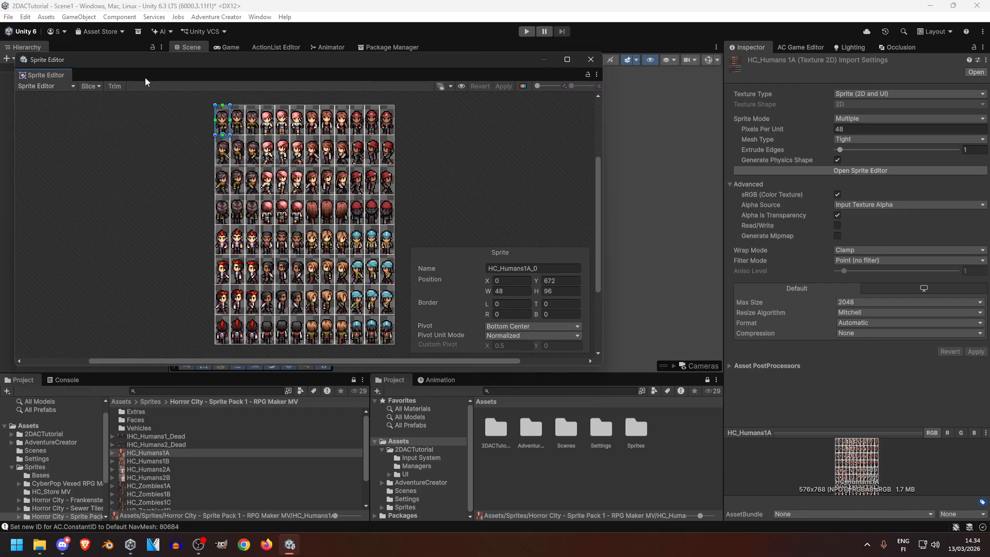
pyautogui.click(89, 85)
pyautogui.click(167, 108)
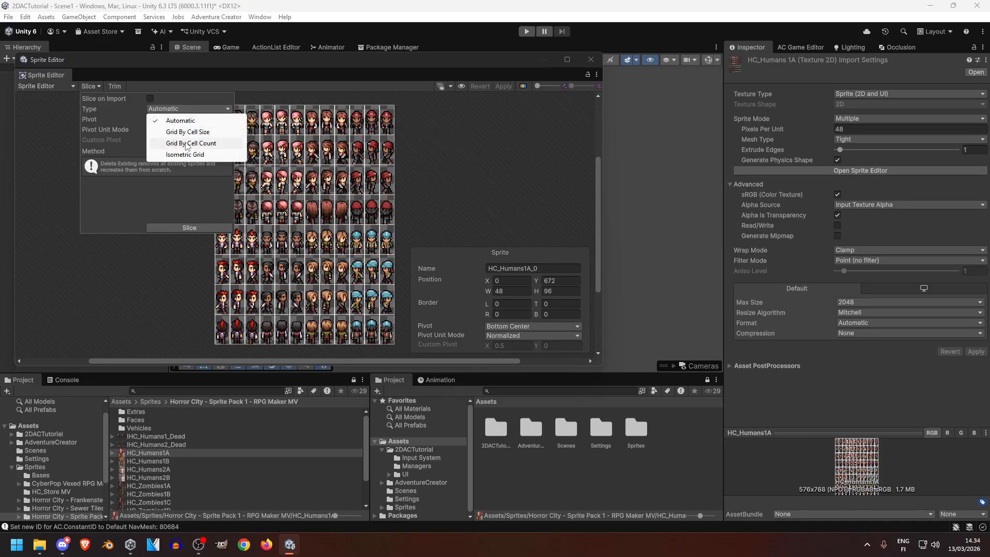
pyautogui.click(184, 132)
pyautogui.click(489, 161)
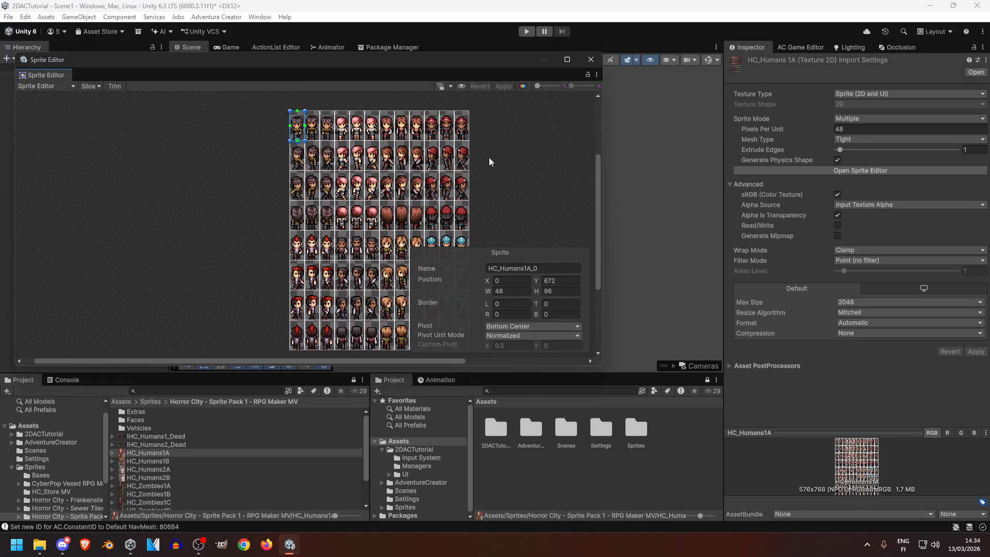
pyautogui.click(101, 86)
pyautogui.moveTo(257, 134); pyautogui.dragTo(233, 126, button='middle')
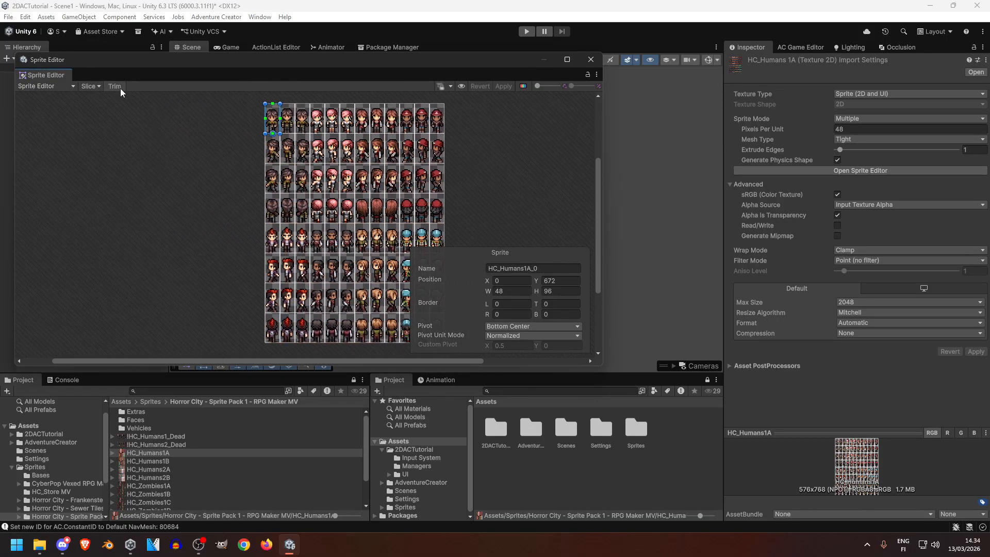
pyautogui.click(100, 87)
pyautogui.moveTo(149, 119); pyautogui.dragTo(213, 121)
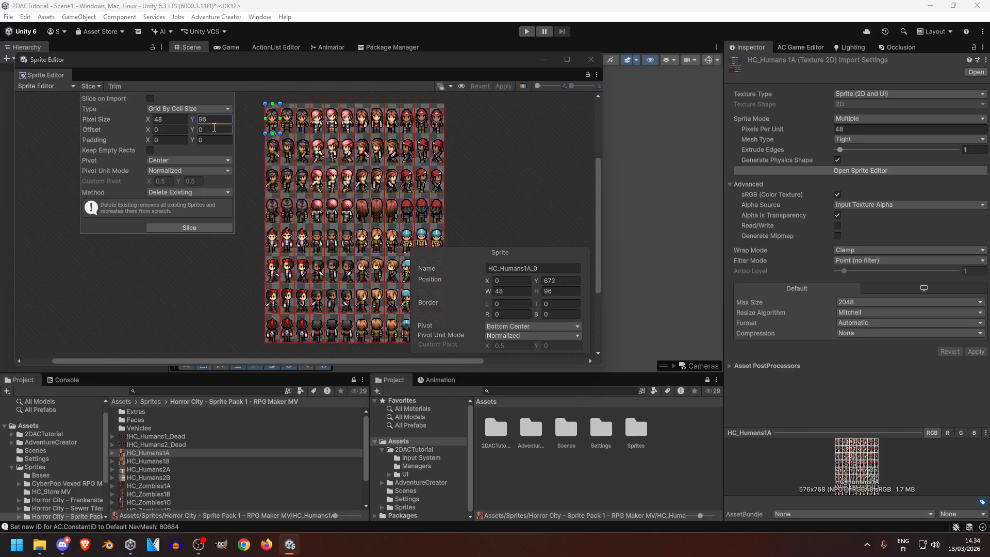
# - Slice the sprite sheet with a Bottom pivot and Pixels pivot unit mode, apply the slicing and close the Sprite Editor
pyautogui.click(184, 163)
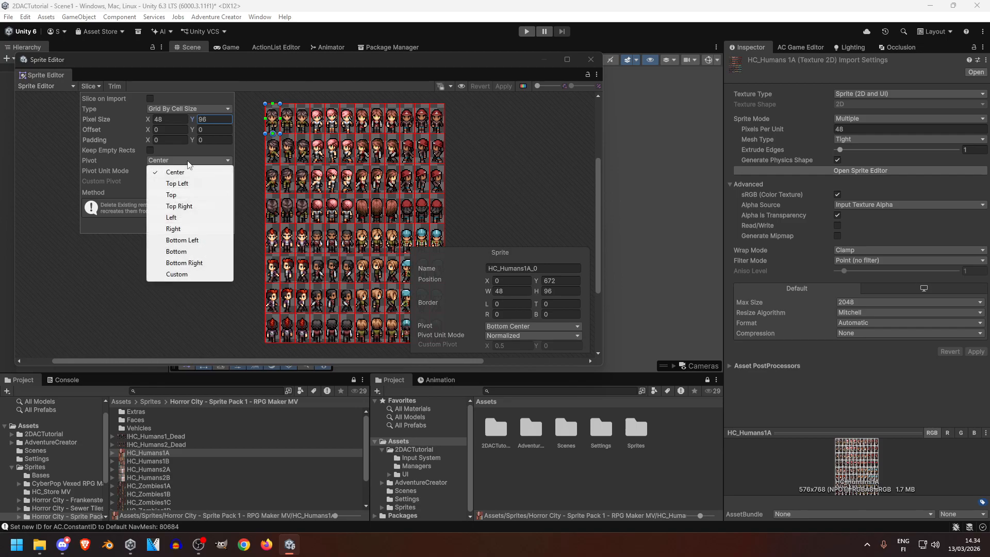
pyautogui.click(184, 252)
pyautogui.click(181, 172)
pyautogui.click(188, 194)
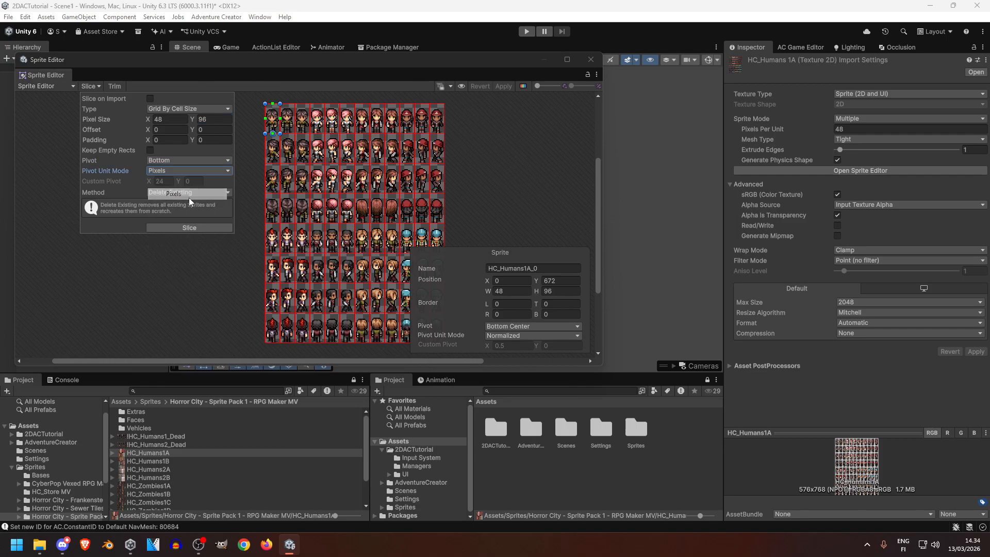
pyautogui.click(181, 227)
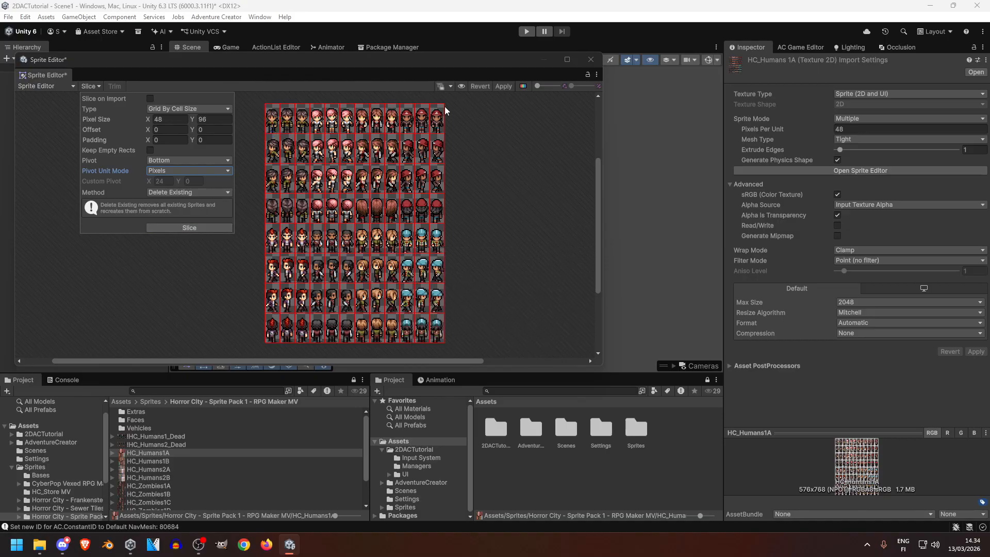
pyautogui.click(506, 85)
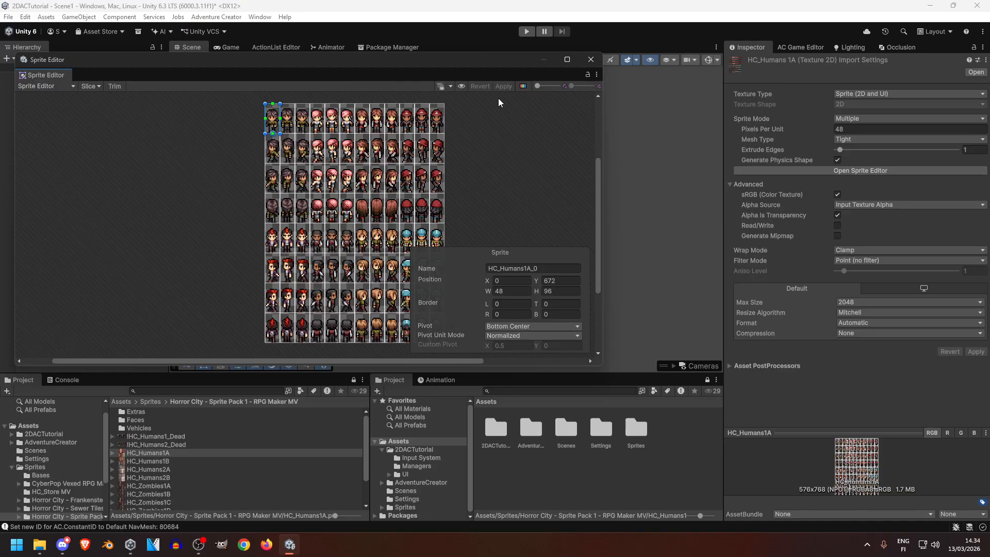
pyautogui.click(591, 59)
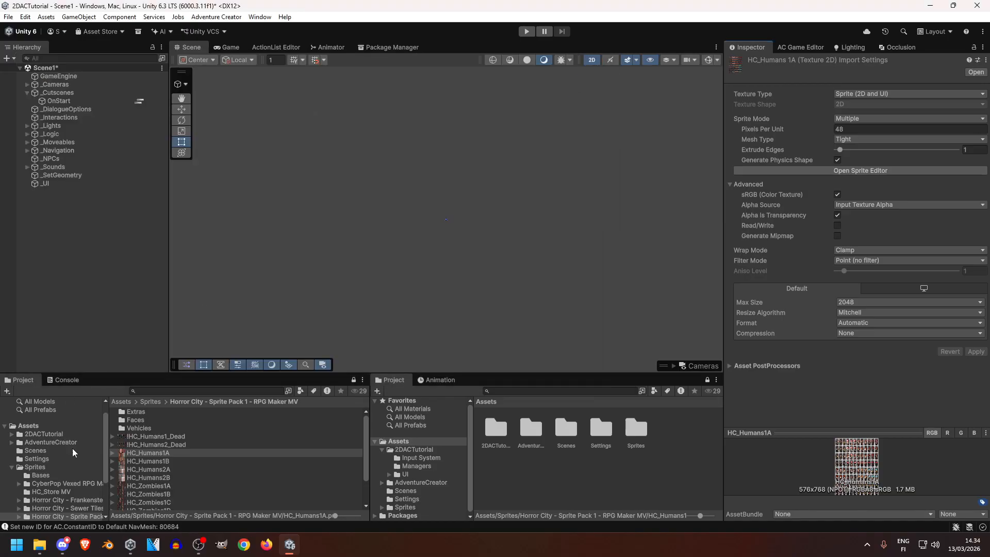
# - Add the HC_Humans1A_1 sprite from the sliced sheet to Scene1 as a new object
pyautogui.click(113, 453)
pyautogui.click(156, 463)
pyautogui.click(165, 470)
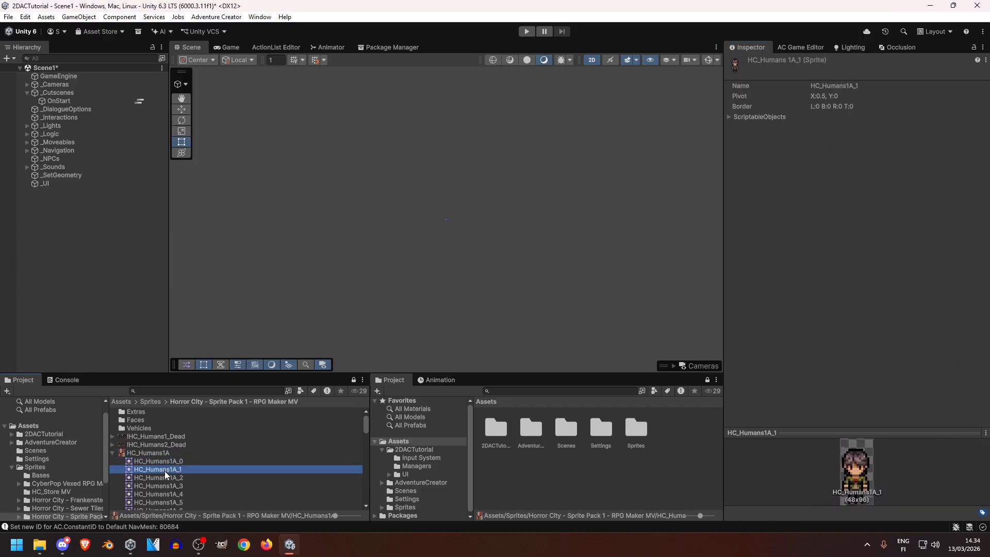
pyautogui.moveTo(166, 472); pyautogui.dragTo(129, 259)
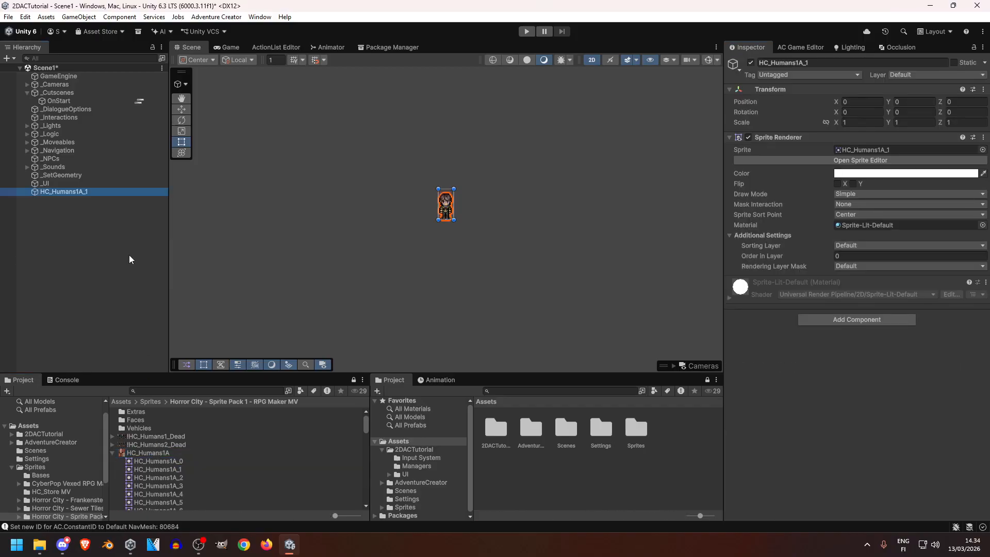
pyautogui.scroll(4, 501, 216)
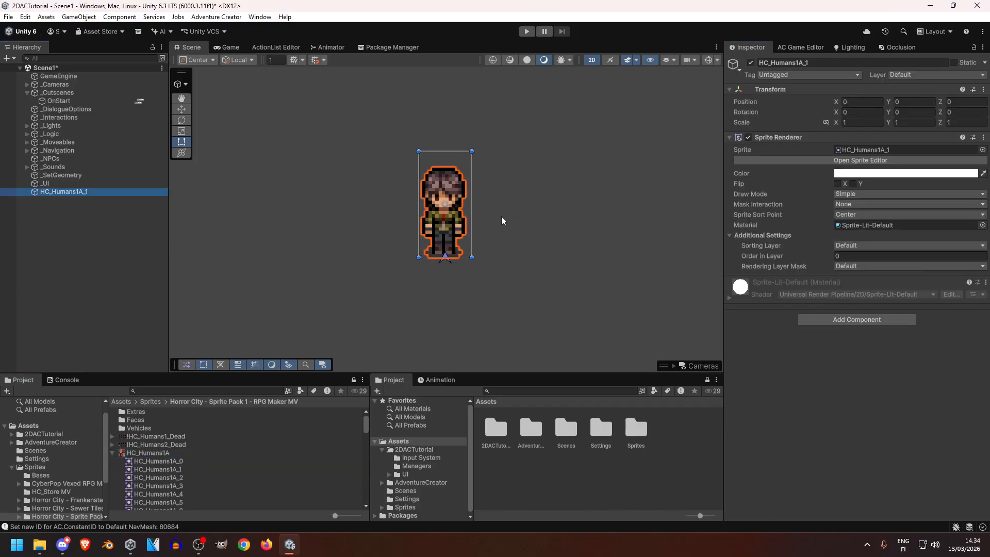
pyautogui.click(113, 454)
pyautogui.click(76, 242)
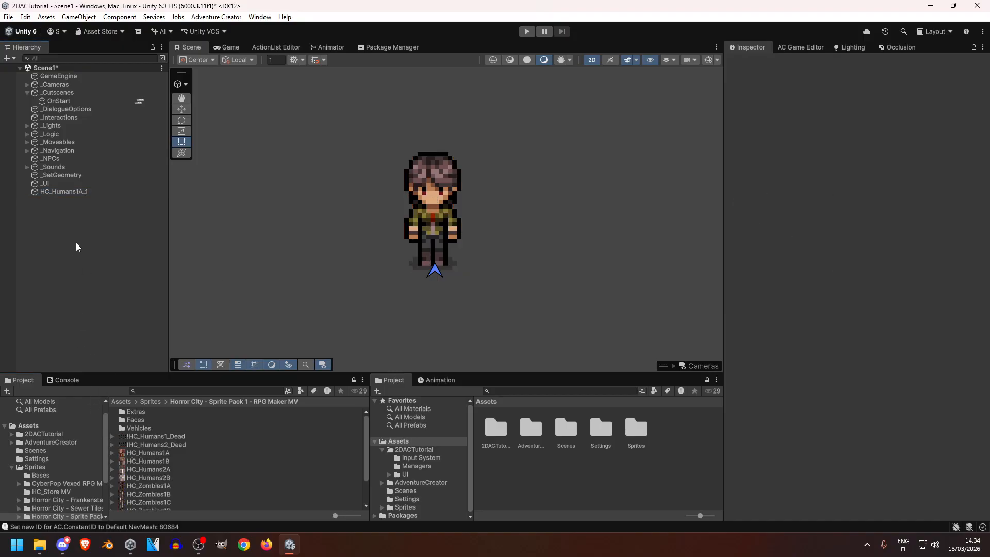
# - Start Adventure Creator's Character wizard for the HC_Humans1A_1 object and choose Player as the character type
pyautogui.click(78, 192)
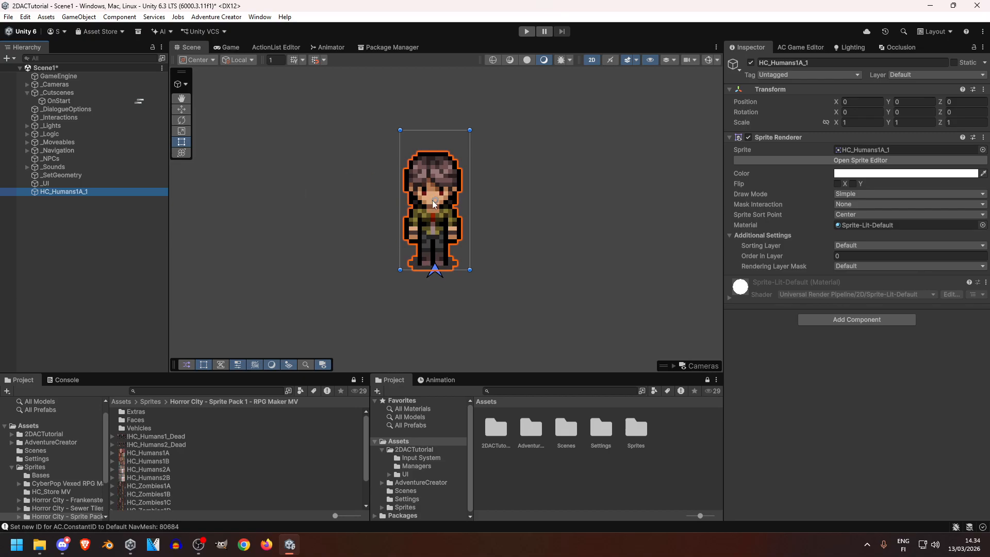
pyautogui.moveTo(435, 205); pyautogui.dragTo(447, 206, button='middle')
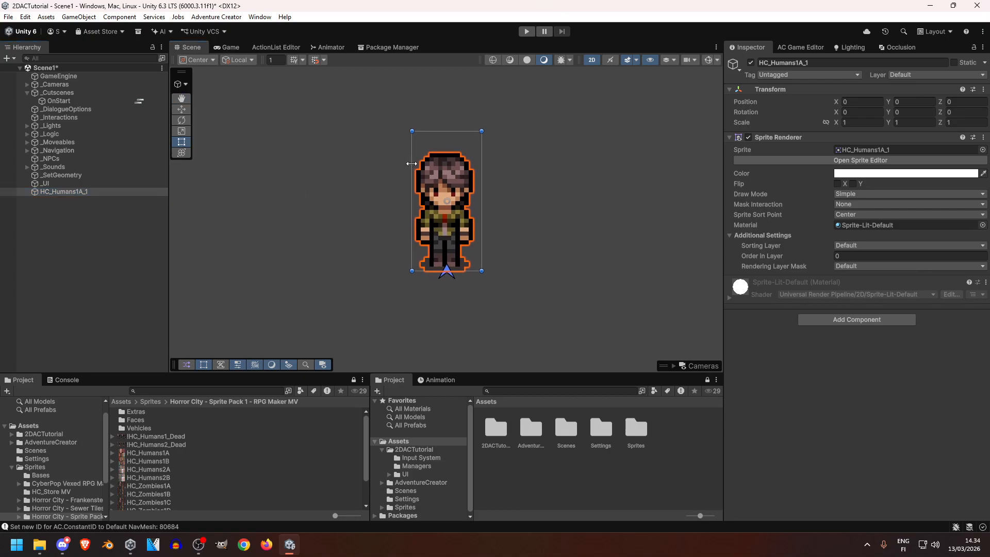
pyautogui.click(213, 17)
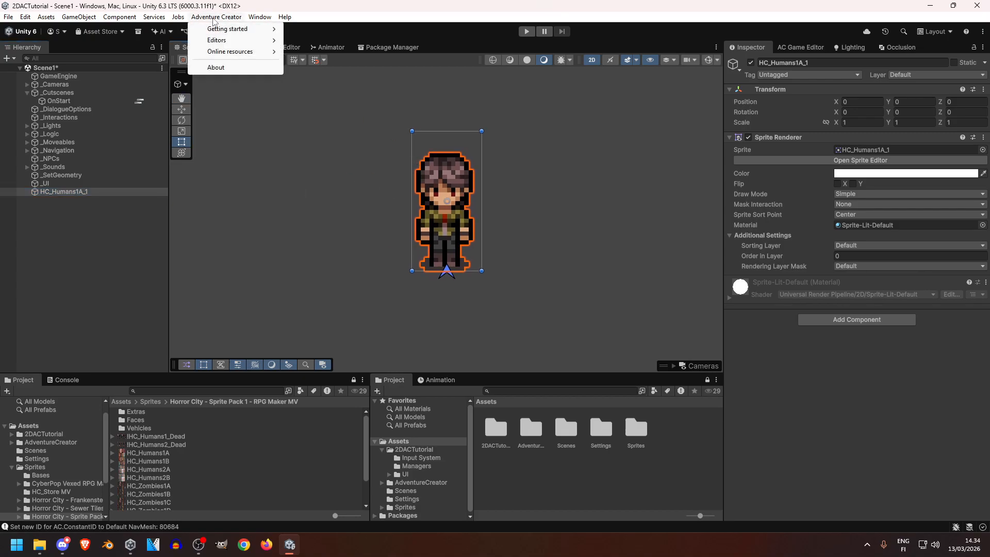
pyautogui.moveTo(228, 43)
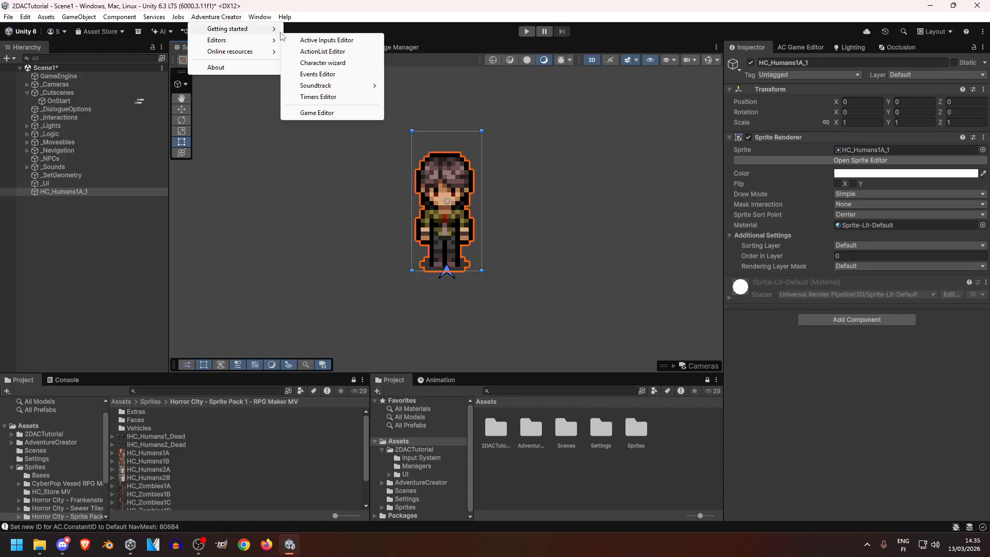
pyautogui.click(329, 64)
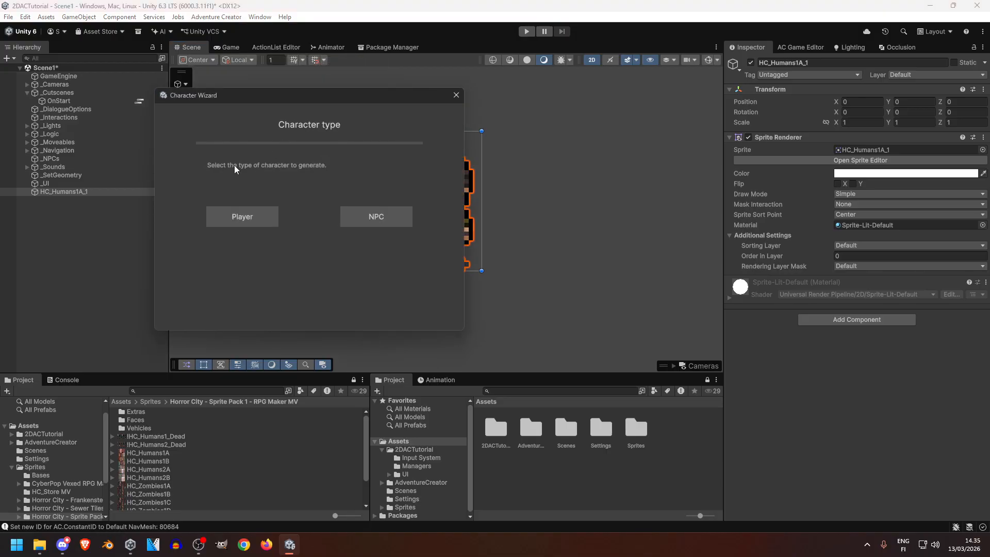
pyautogui.click(242, 222)
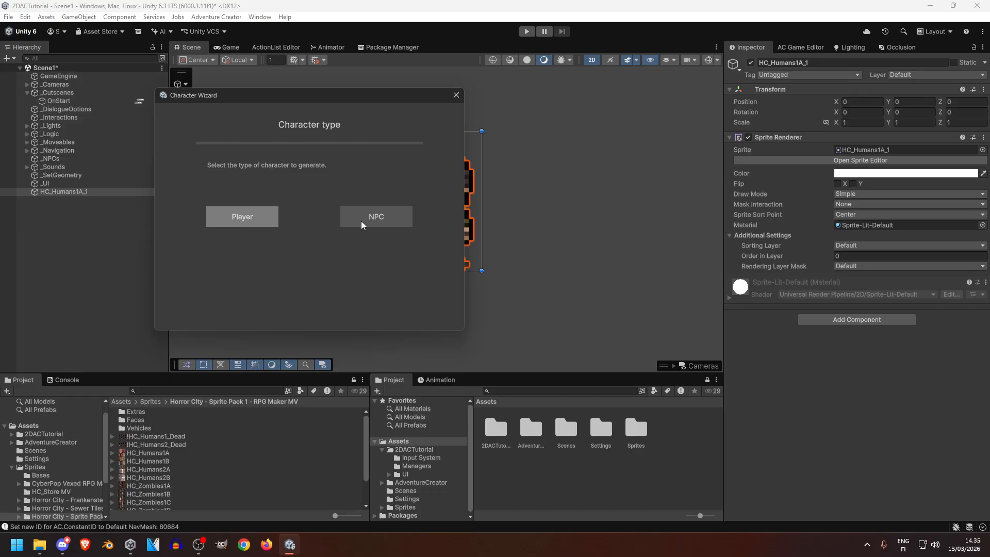
pyautogui.click(215, 215)
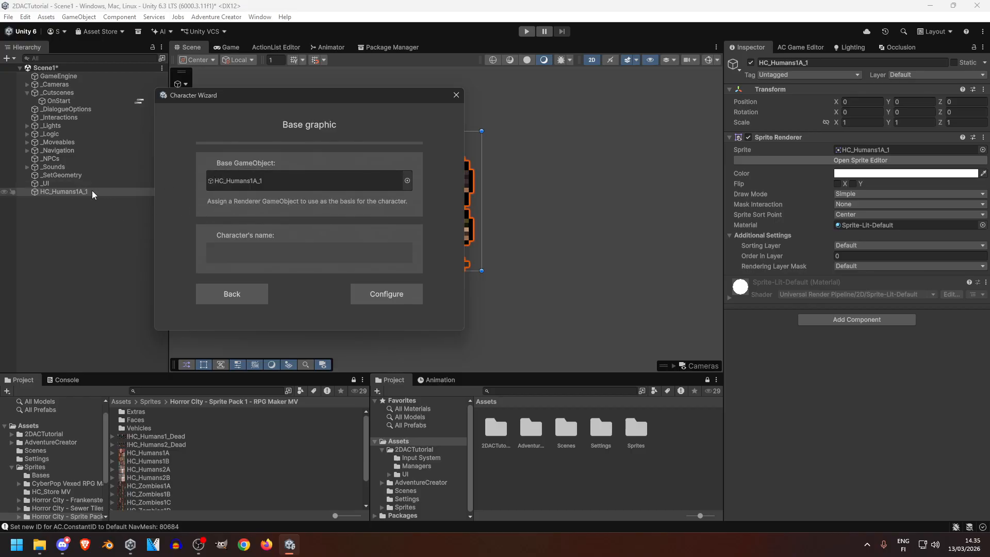
# - Use HC_Humans1A_1 as the base GameObject and enter Darya as the character's name
pyautogui.click(219, 179)
pyautogui.click(63, 192)
pyautogui.moveTo(538, 219); pyautogui.dragTo(628, 227, button='middle')
pyautogui.scroll(4, 527, 245)
pyautogui.moveTo(527, 245); pyautogui.dragTo(544, 247, button='middle')
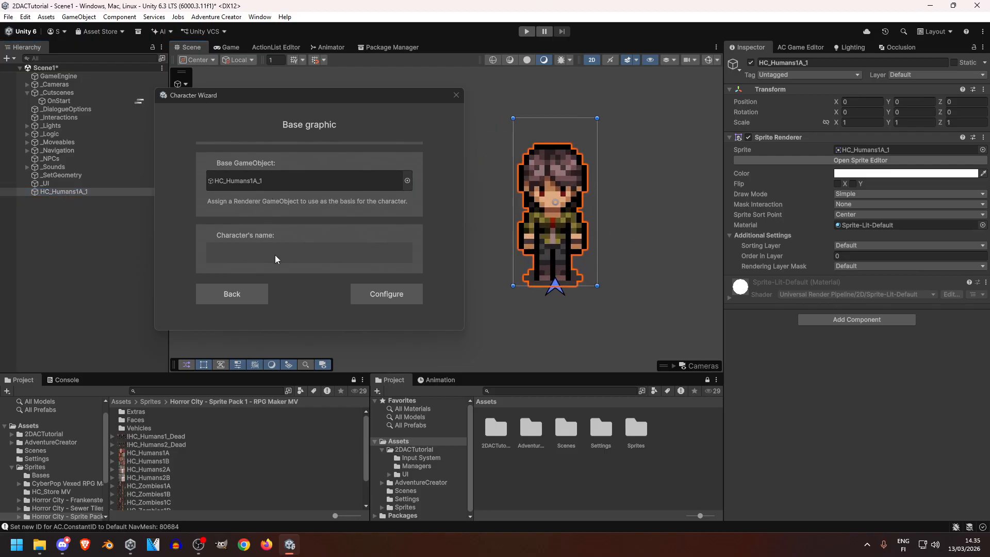
pyautogui.click(275, 258)
pyautogui.write('Darya')
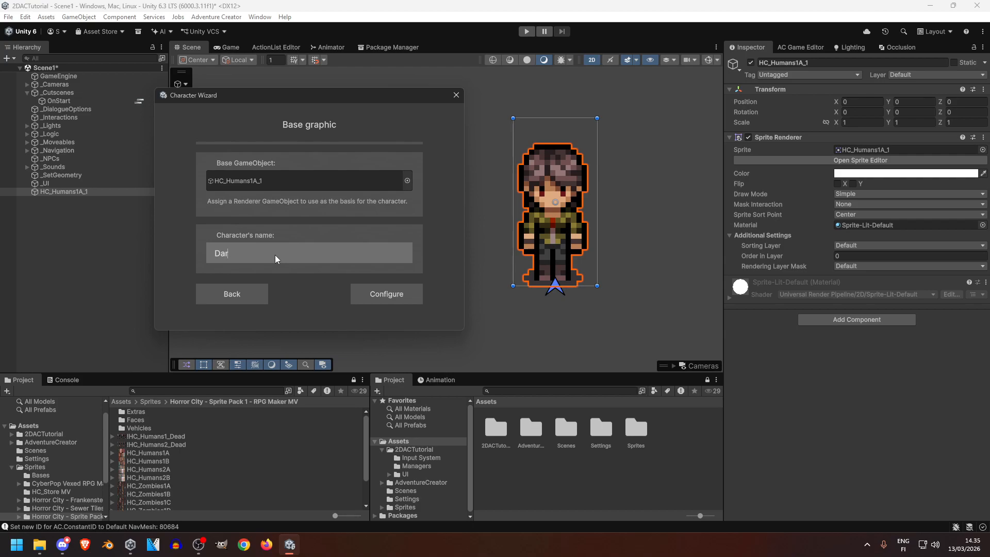
# - Create the player character with the Sprites Unity animation engine and collision added, and finish the wizard
pyautogui.click(389, 295)
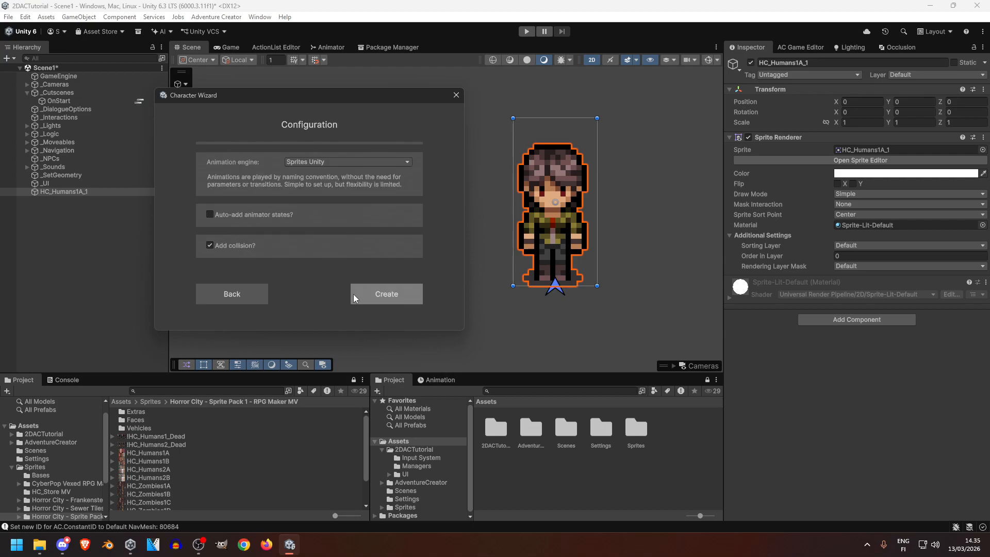
pyautogui.click(316, 161)
pyautogui.click(231, 164)
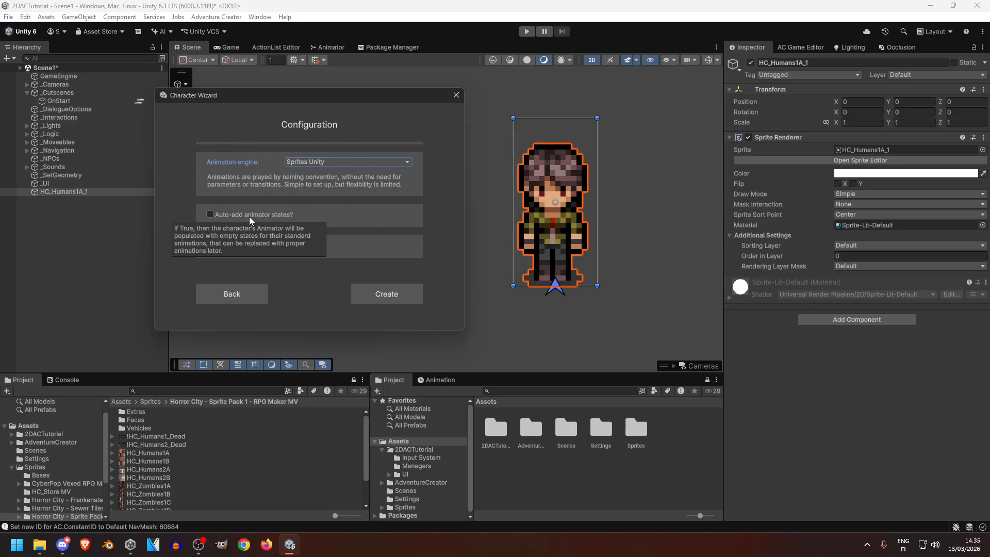
pyautogui.click(385, 295)
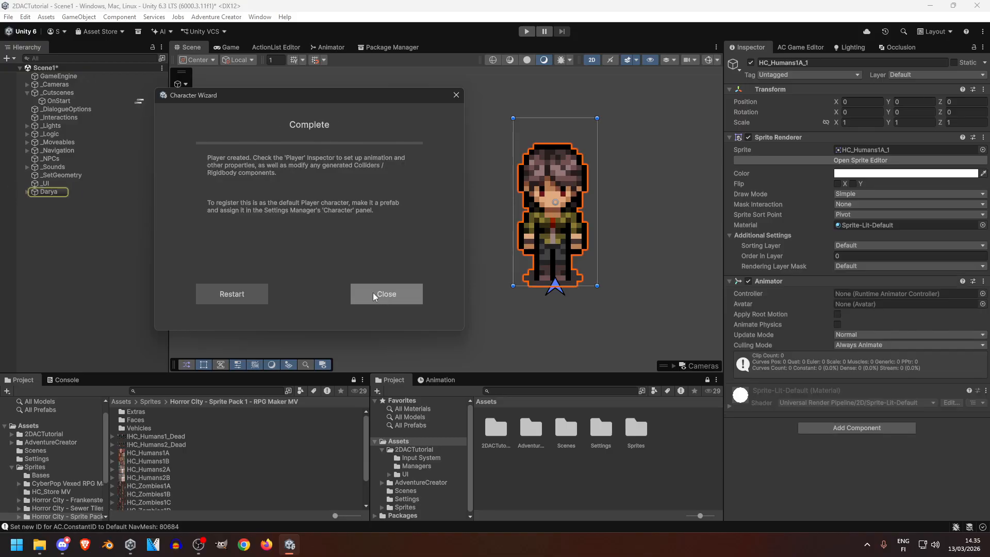
pyautogui.click(403, 301)
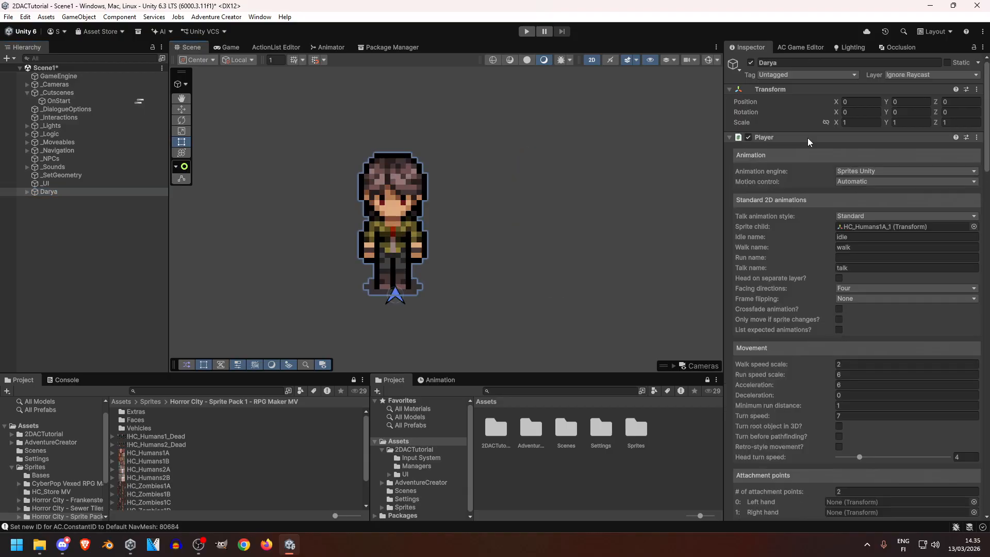
# - Review the components attached to the Darya object by collapsing them one by one and expanding them again
pyautogui.click(818, 139)
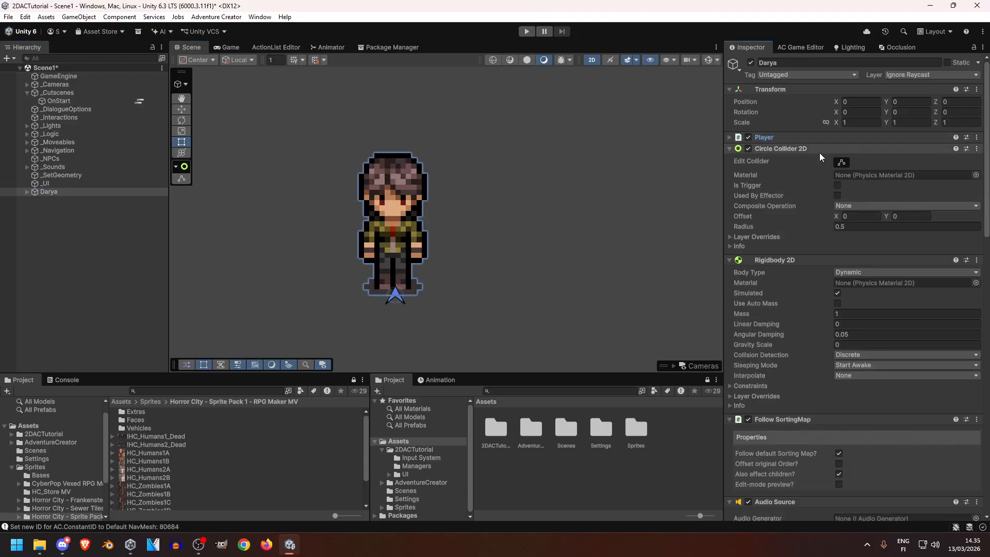
pyautogui.click(823, 152)
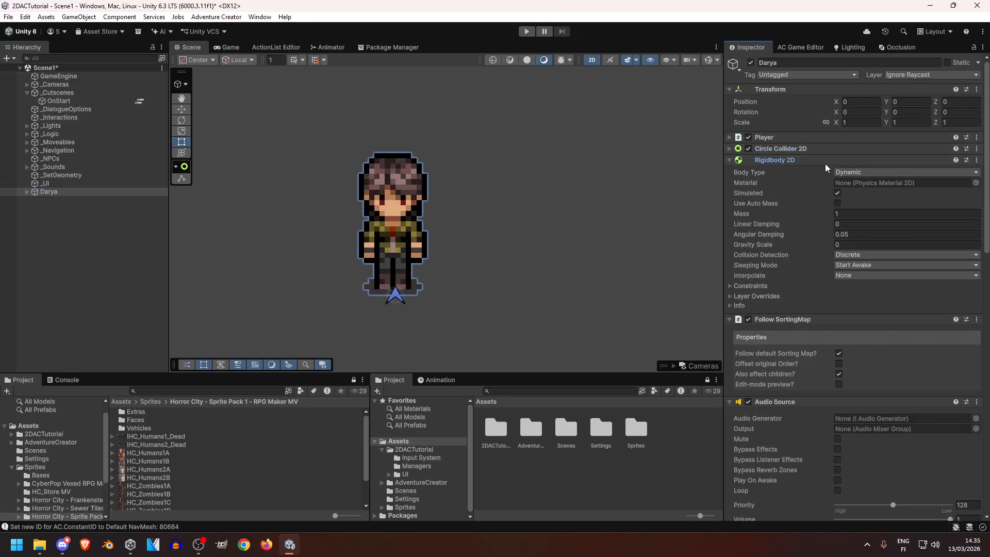
pyautogui.click(825, 160)
pyautogui.click(849, 171)
pyautogui.click(849, 171)
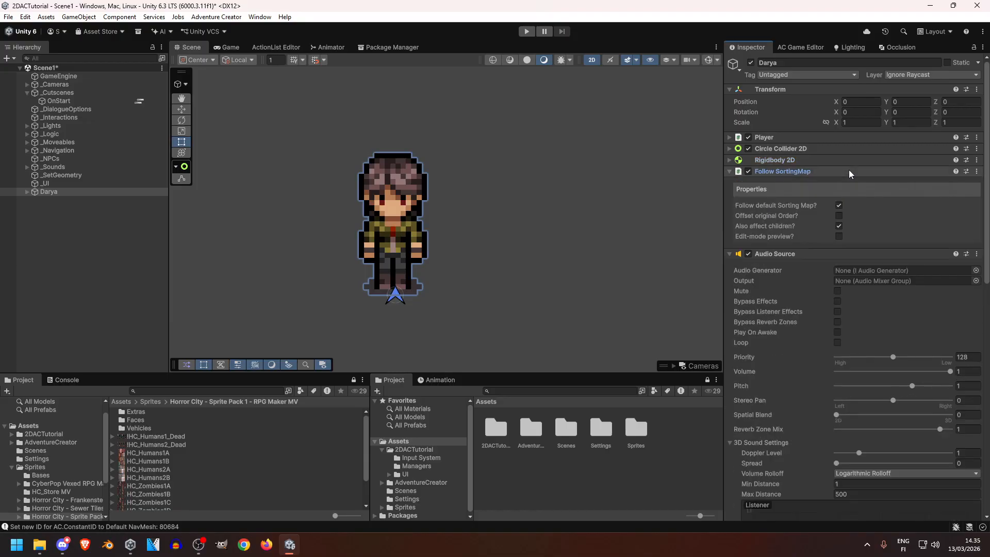
pyautogui.click(849, 171)
pyautogui.click(829, 185)
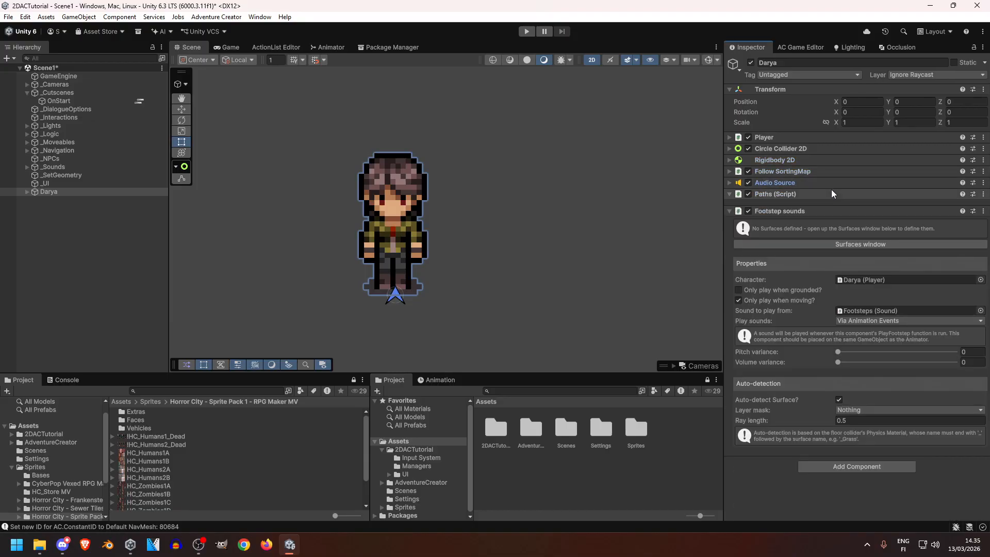
pyautogui.click(837, 209)
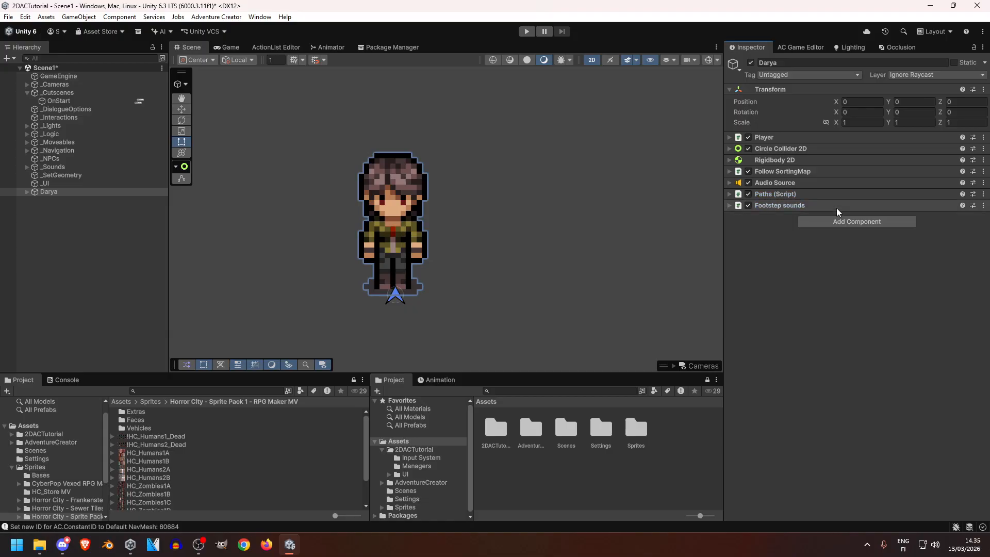
pyautogui.click(836, 210)
pyautogui.click(831, 183)
pyautogui.click(827, 171)
pyautogui.click(827, 160)
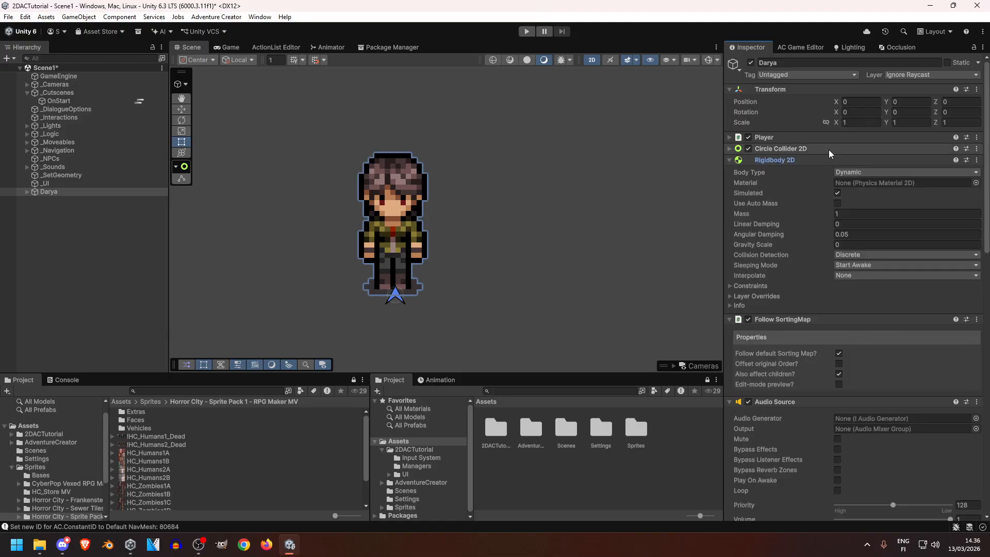
pyautogui.click(828, 149)
pyautogui.click(779, 136)
# - Inspect Darya's child objects, including the components on the HC_Humans1A_1 sprite child
pyautogui.click(27, 192)
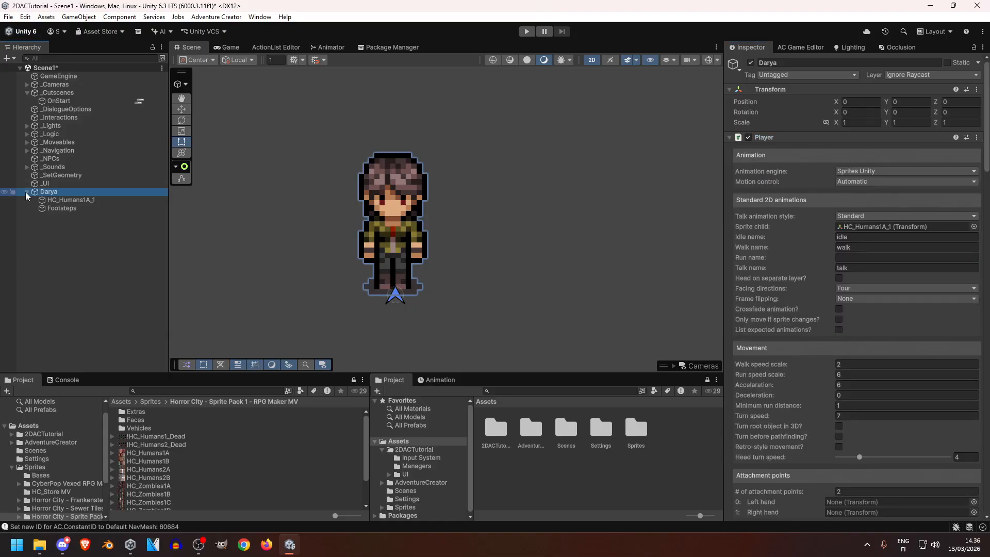
pyautogui.click(70, 200)
pyautogui.moveTo(391, 205); pyautogui.dragTo(434, 199, button='middle')
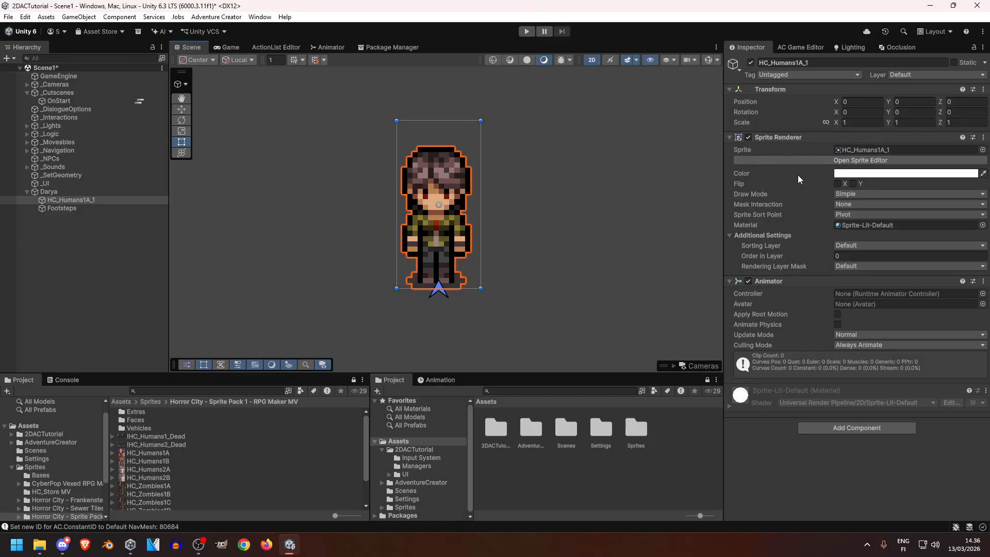
pyautogui.click(77, 209)
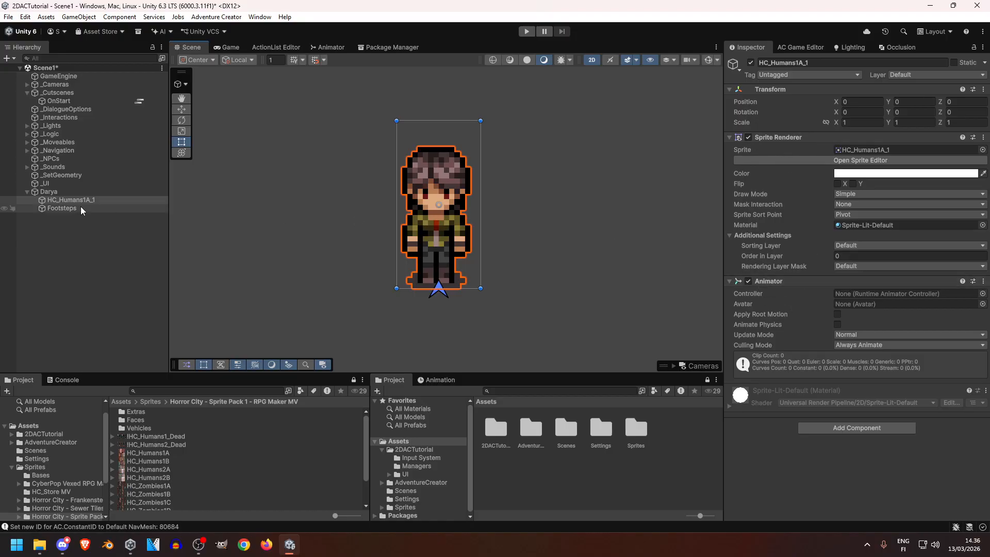
pyautogui.scroll(-3, 776, 198)
pyautogui.scroll(3, 784, 205)
# - Clear the talk animation name in Darya's Player component
pyautogui.click(57, 192)
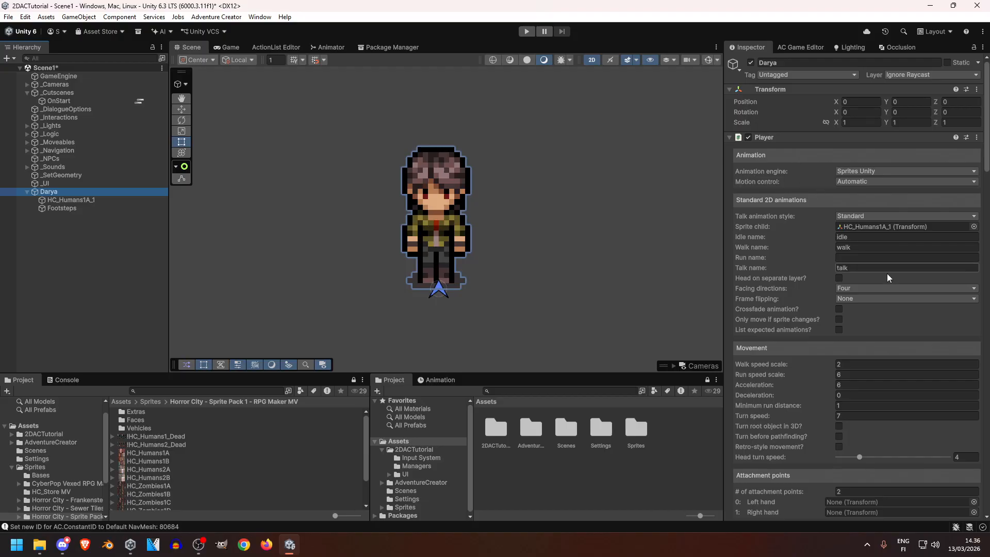
pyautogui.click(856, 268)
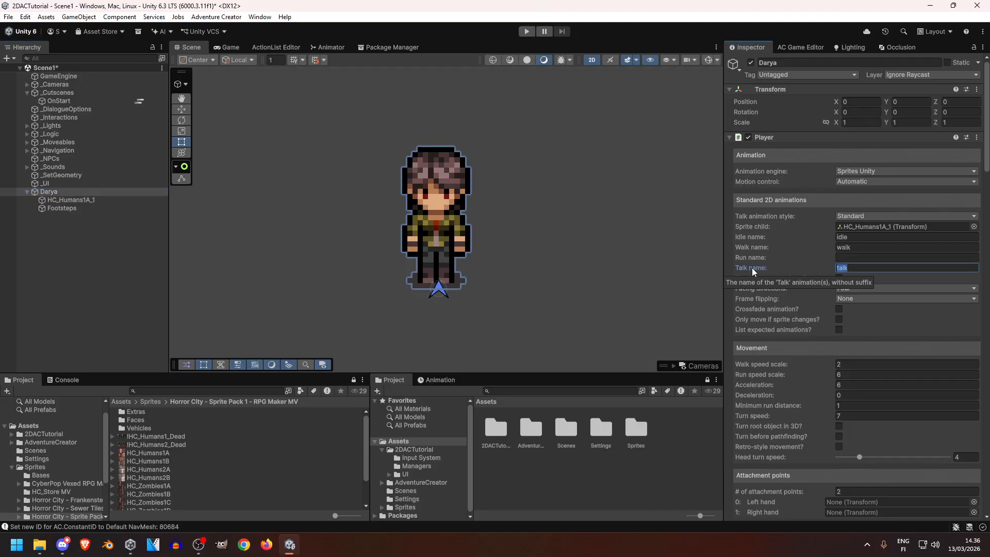
pyautogui.press('BackSpace')
# - Set Darya's idle animation name to Darya_Idle and the walk animation name to Darya_Walk
pyautogui.click(859, 237)
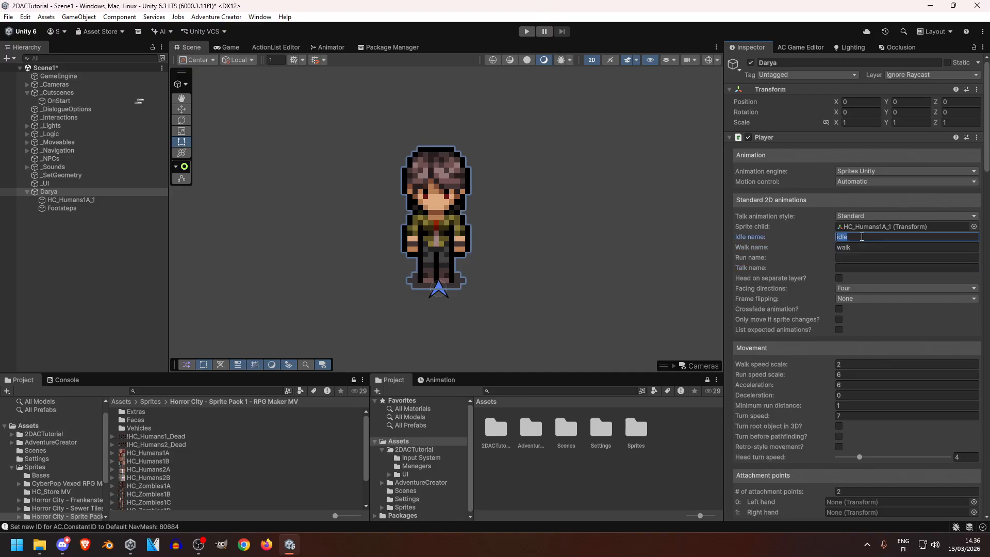
pyautogui.write('Darya_Idle')
pyautogui.click(862, 247)
pyautogui.write('Dar')
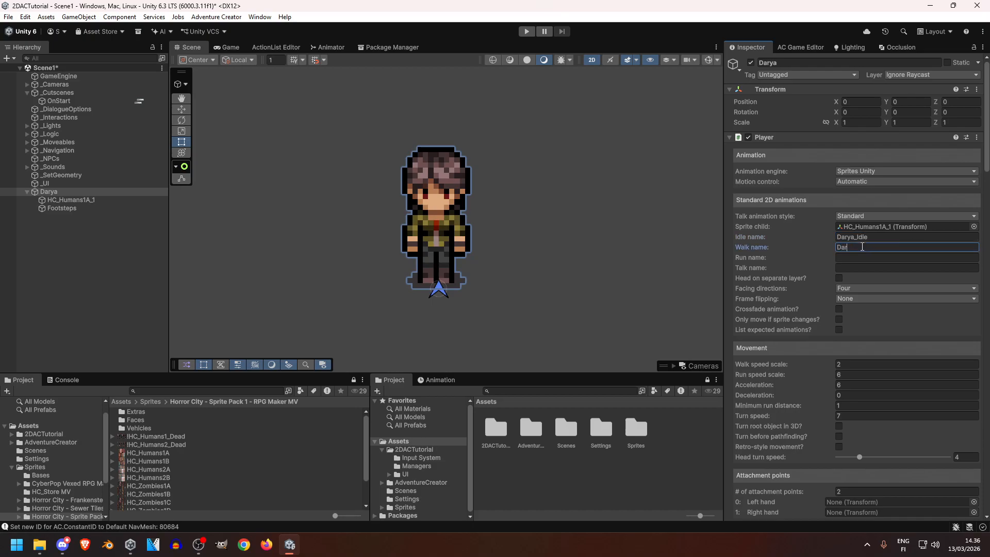
pyautogui.write('ya_Walk')
pyautogui.click(871, 236)
# - Check the facing directions option and list the animations expected for the Darya player
pyautogui.click(864, 289)
pyautogui.click(751, 290)
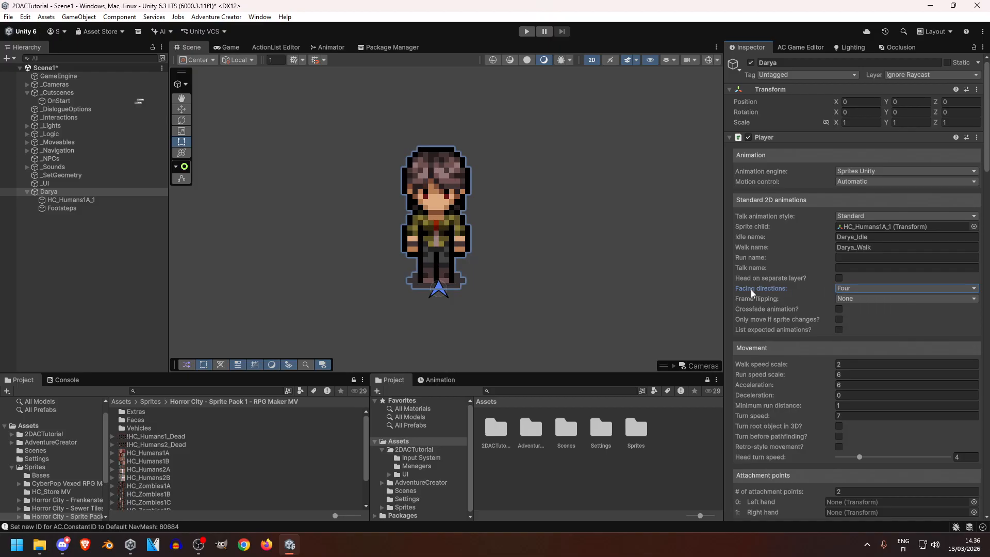
pyautogui.click(798, 330)
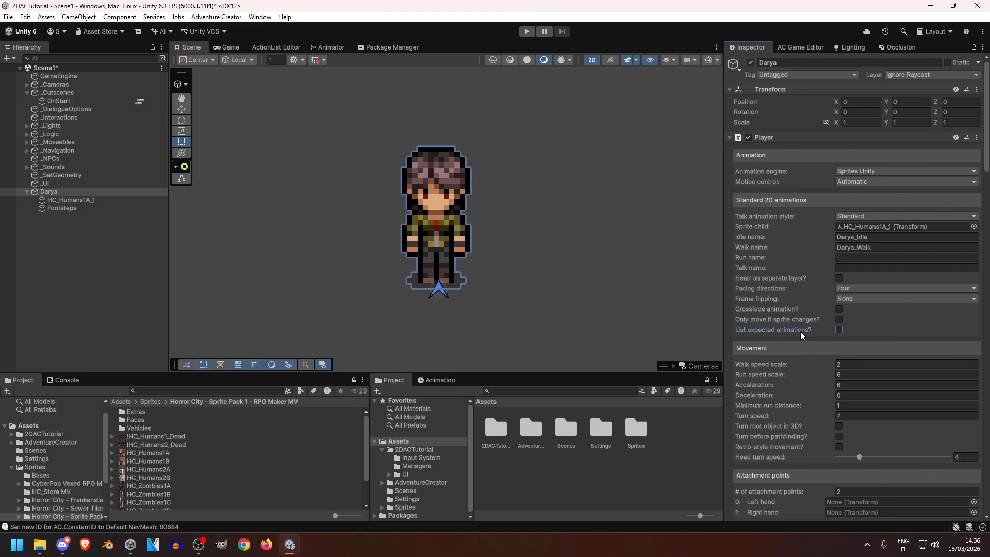
pyautogui.click(838, 330)
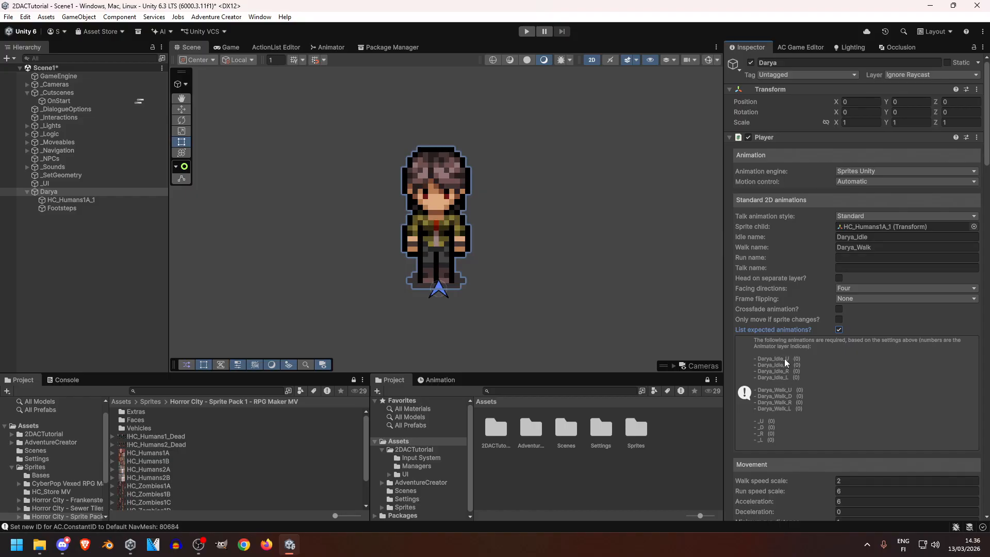
# - Copy the walk animation name Darya_Walk into Darya's run animation name
pyautogui.press('Tab')
pyautogui.click(874, 248)
pyautogui.hotkey('ctrl', 'c')
pyautogui.click(868, 261)
pyautogui.hotkey('ctrl', 'v')
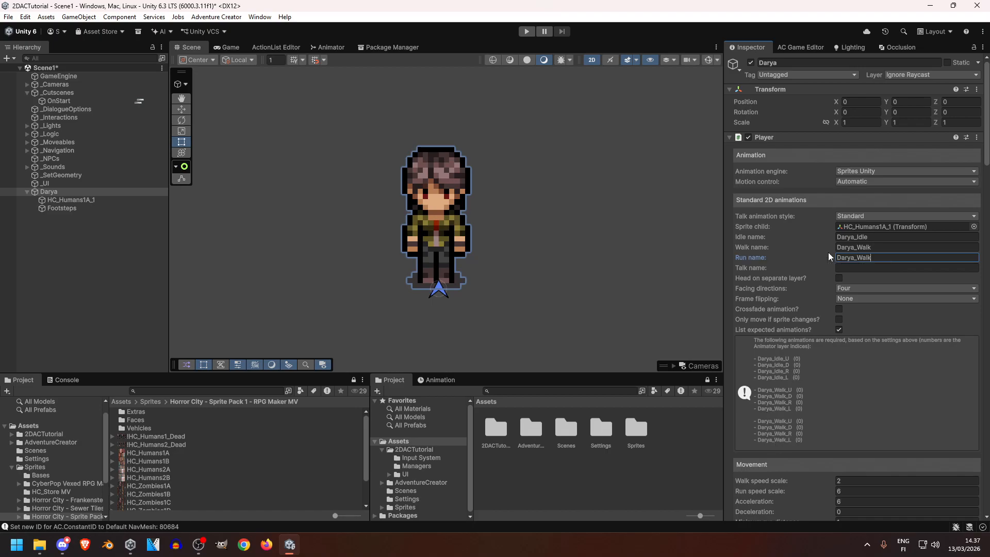
pyautogui.click(888, 247)
pyautogui.click(889, 247)
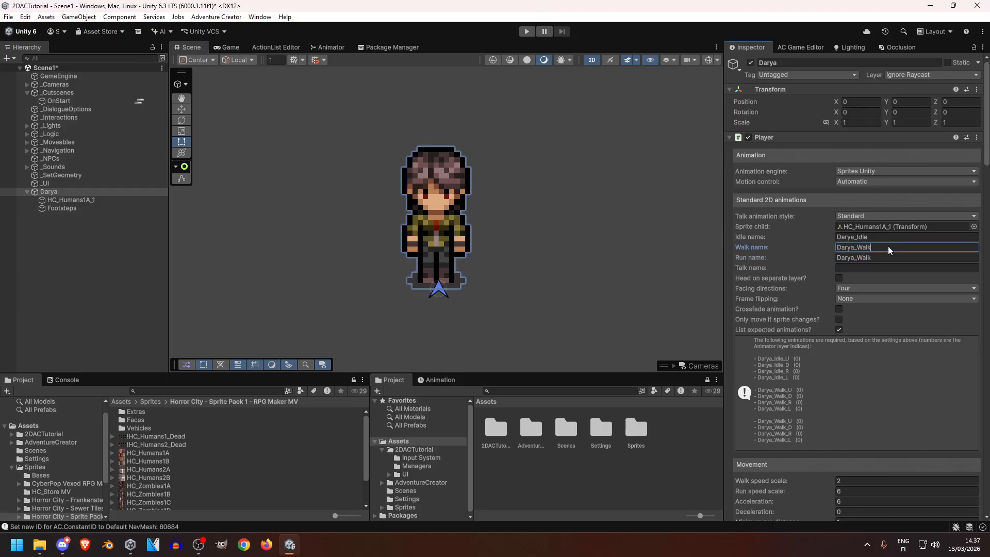
pyautogui.click(879, 258)
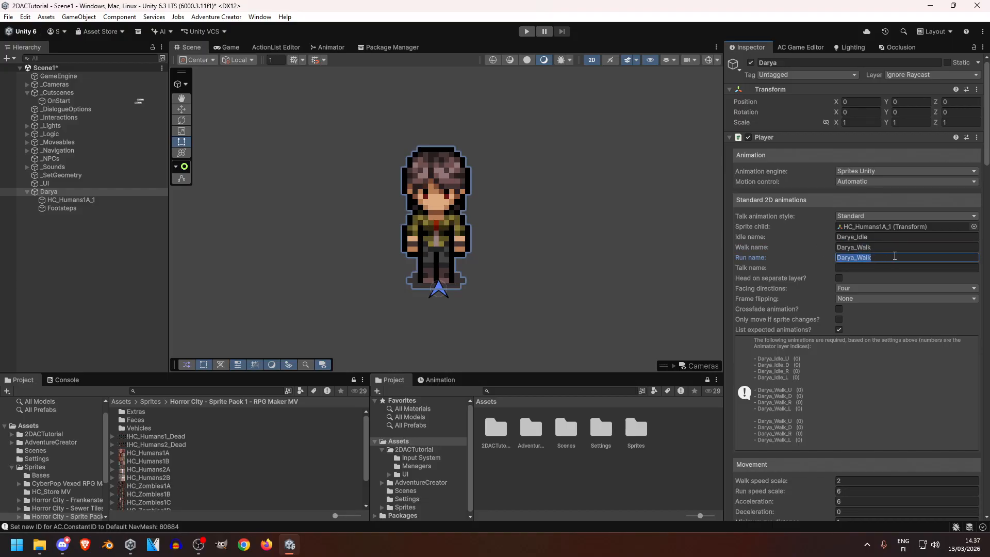
# - Hide the list of expected animations and enable retro-style movement for Darya
pyautogui.click(839, 330)
pyautogui.scroll(-5, 821, 282)
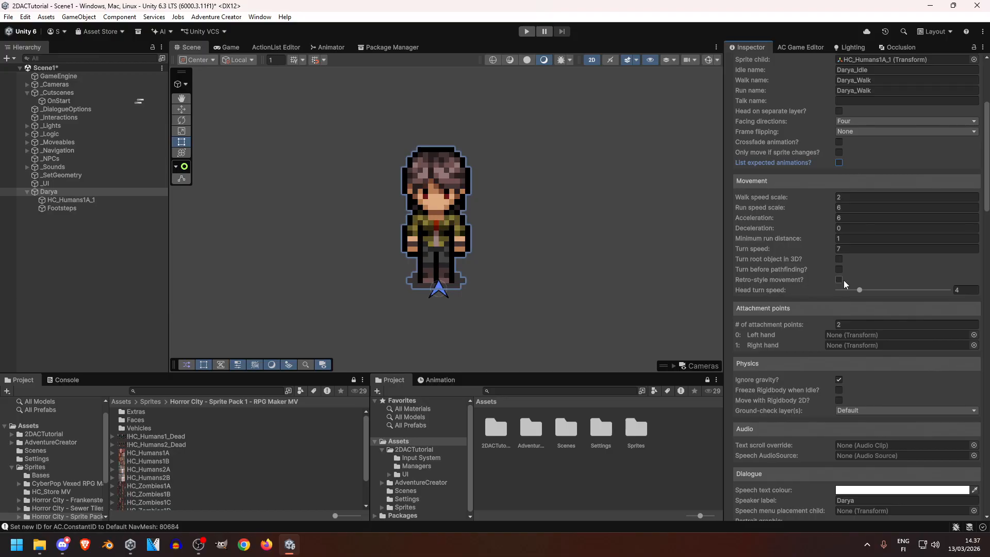
pyautogui.click(839, 280)
# - Show gizmos in the Scene view and reduce the 3D icon size so the icons no longer cover Darya
pyautogui.moveTo(465, 237); pyautogui.dragTo(478, 243, button='middle')
pyautogui.scroll(1, 540, 185)
pyautogui.click(706, 58)
pyautogui.scroll(5, 479, 222)
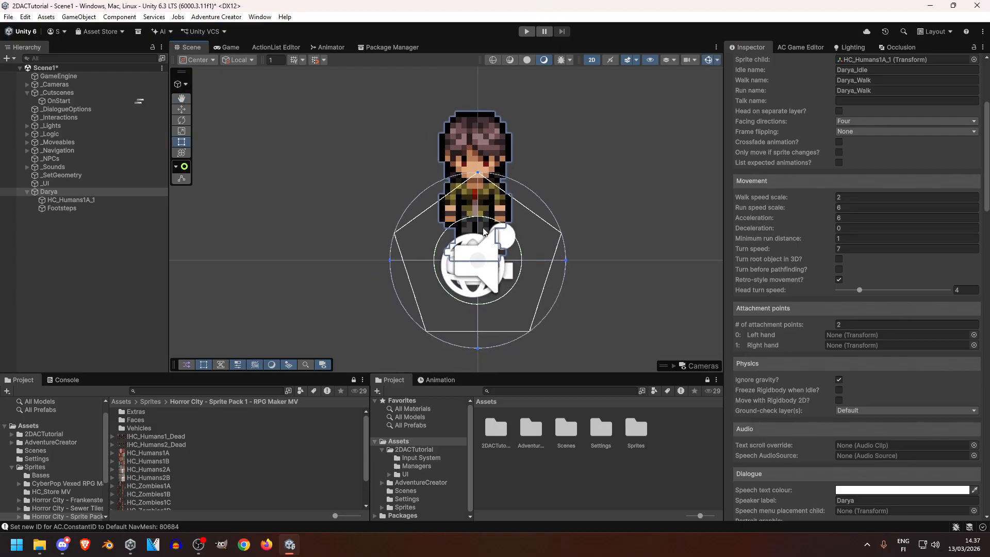
pyautogui.scroll(-2, 465, 256)
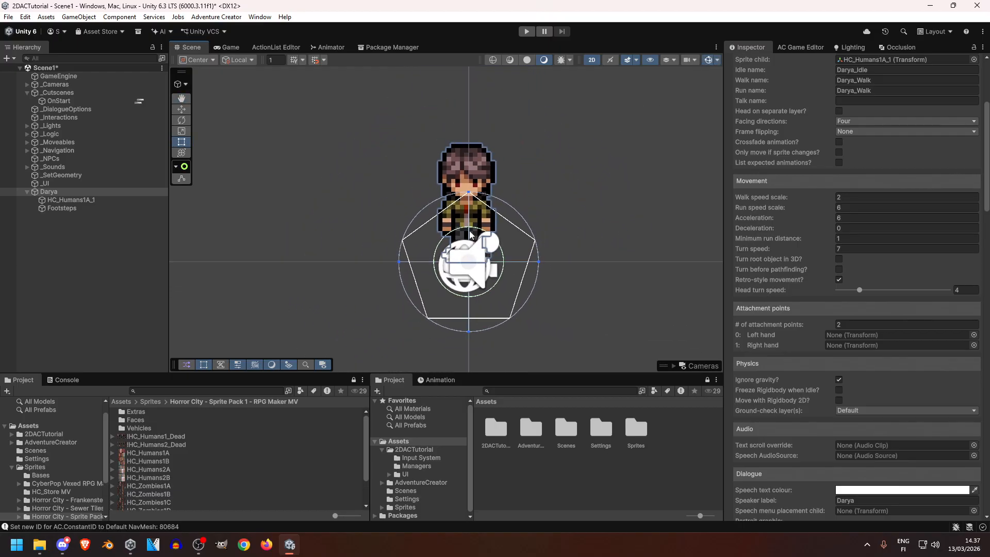
pyautogui.click(716, 60)
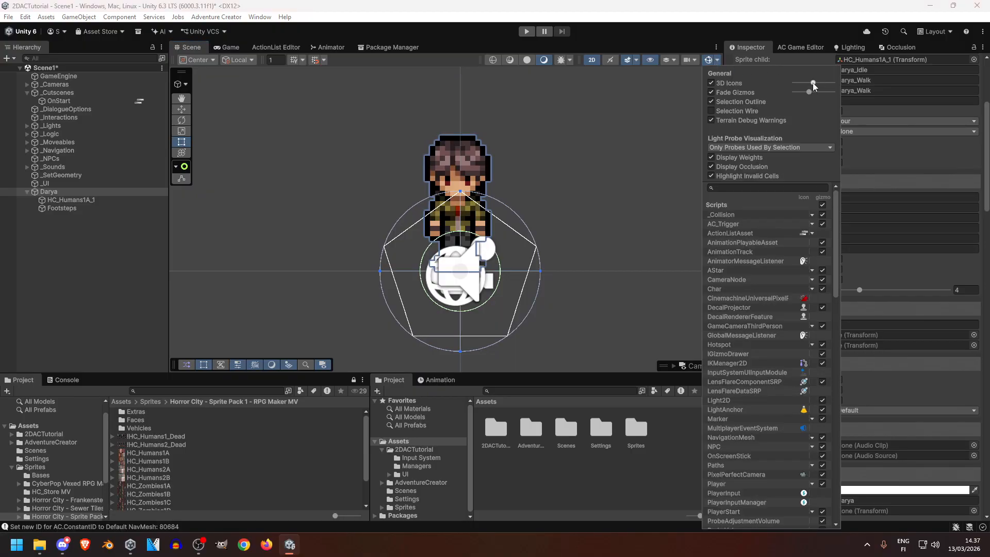
pyautogui.moveTo(813, 83); pyautogui.dragTo(802, 84)
pyautogui.moveTo(800, 84); pyautogui.dragTo(803, 85)
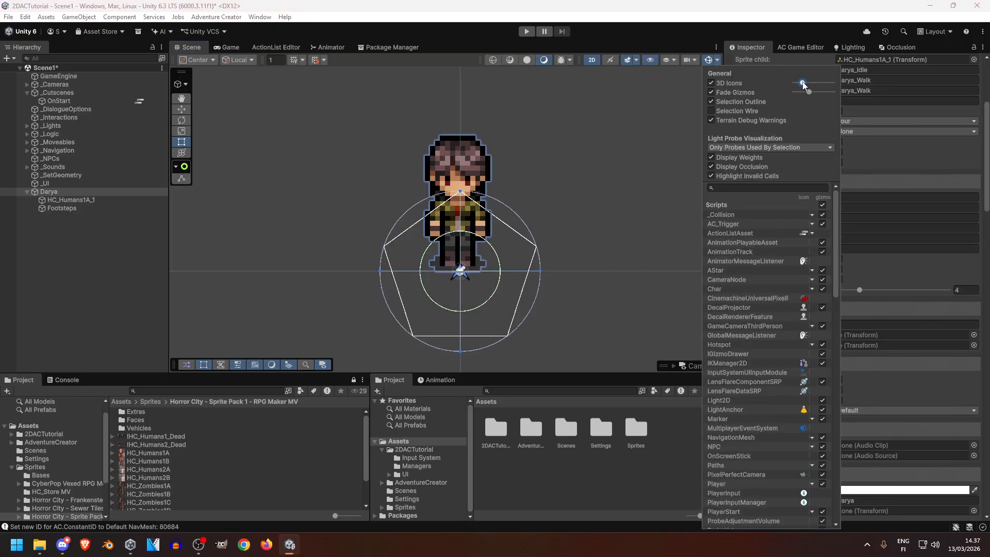
pyautogui.click(717, 60)
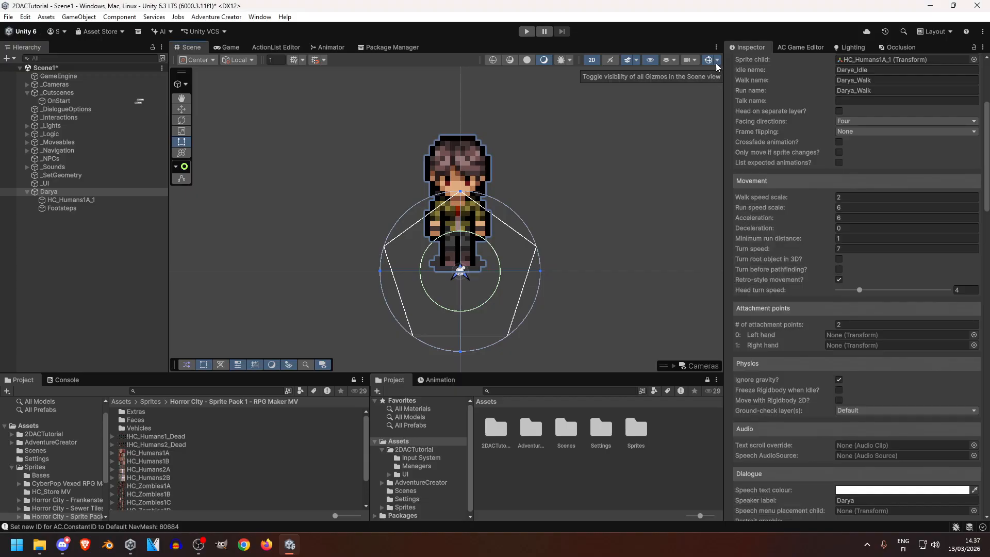
# - Enable Move with Rigidbody 2D and Freeze Rigidbody when Idle in Darya's physics settings
pyautogui.scroll(-5, 795, 314)
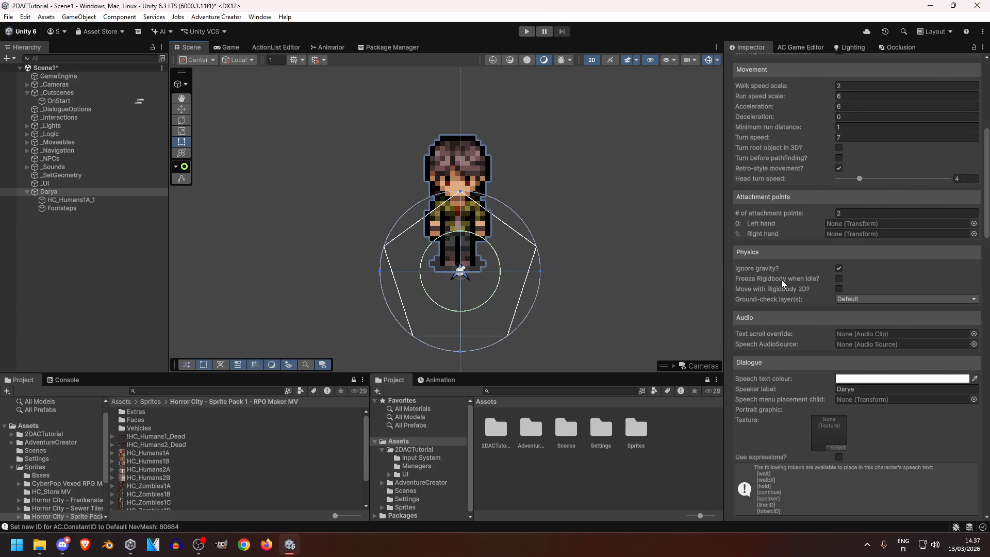
pyautogui.click(839, 289)
pyautogui.click(839, 280)
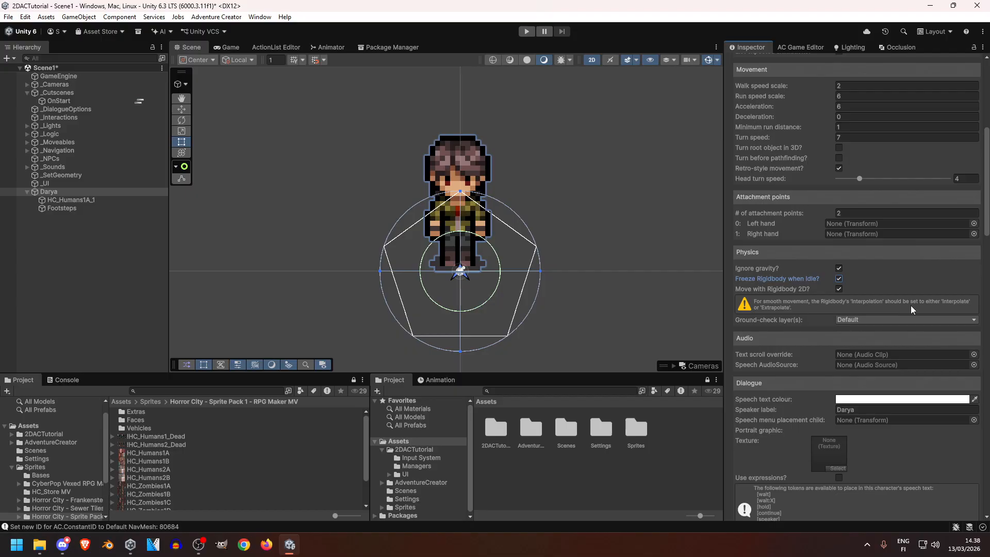
# - Set the Interpolate option of Darya's Rigidbody 2D to Interpolate
pyautogui.scroll(-8, 784, 312)
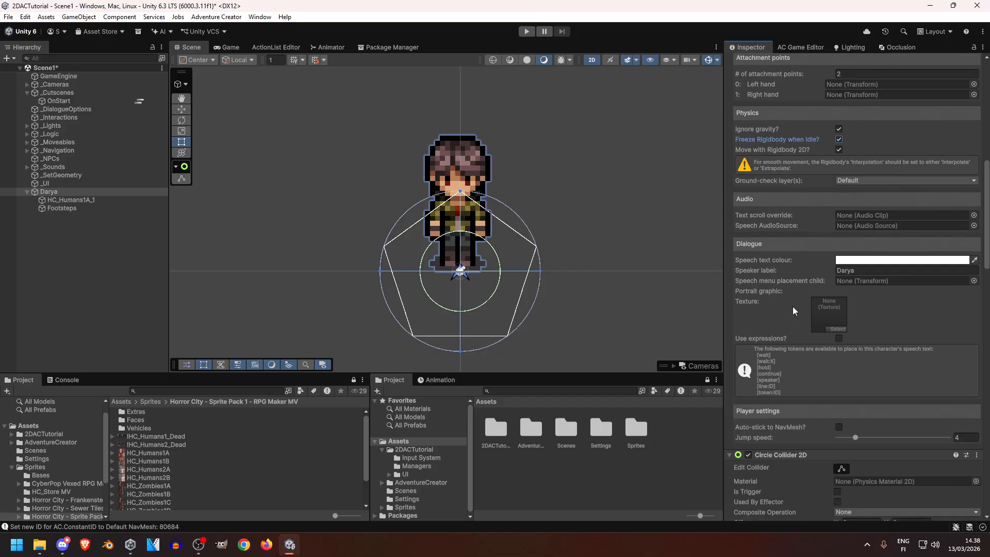
pyautogui.scroll(-2, 776, 244)
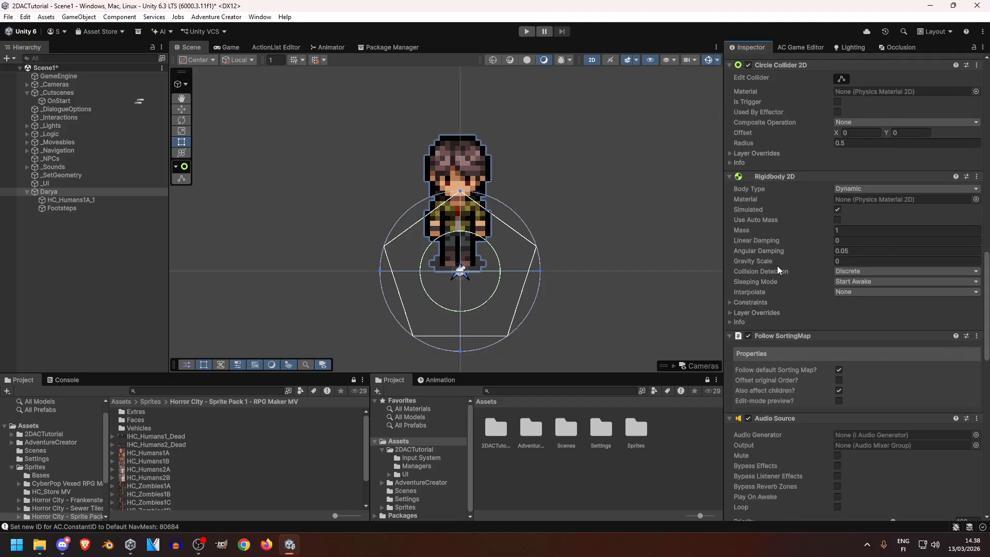
pyautogui.click(846, 295)
pyautogui.click(820, 317)
# - Review the portrait graphic and text scroll override settings in Darya's Player component
pyautogui.scroll(2, 791, 279)
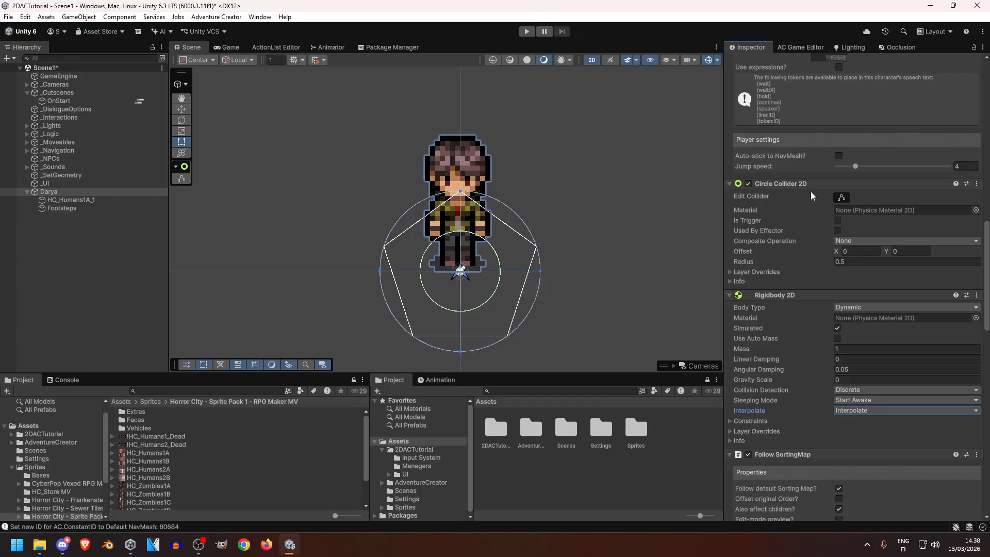
pyautogui.scroll(8, 809, 193)
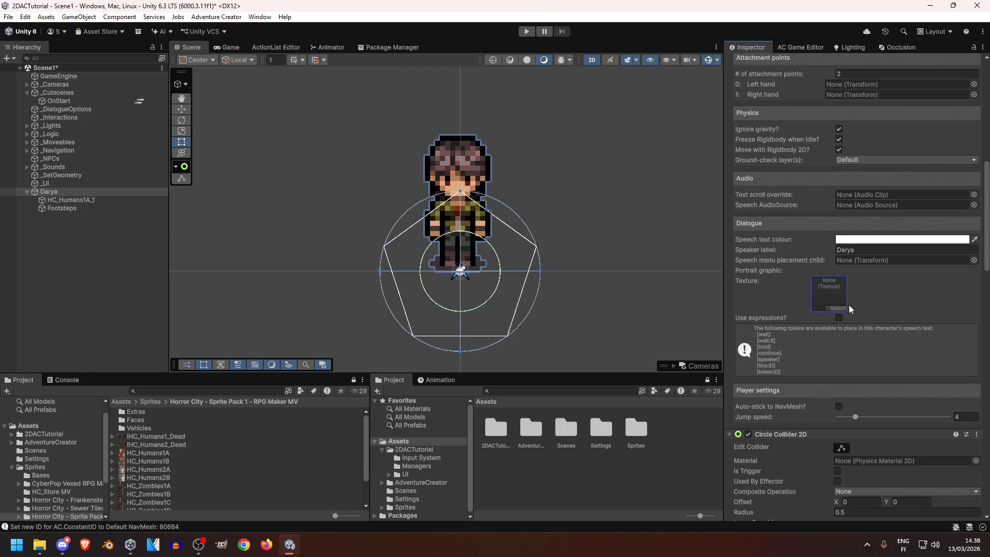
pyautogui.scroll(4, 812, 283)
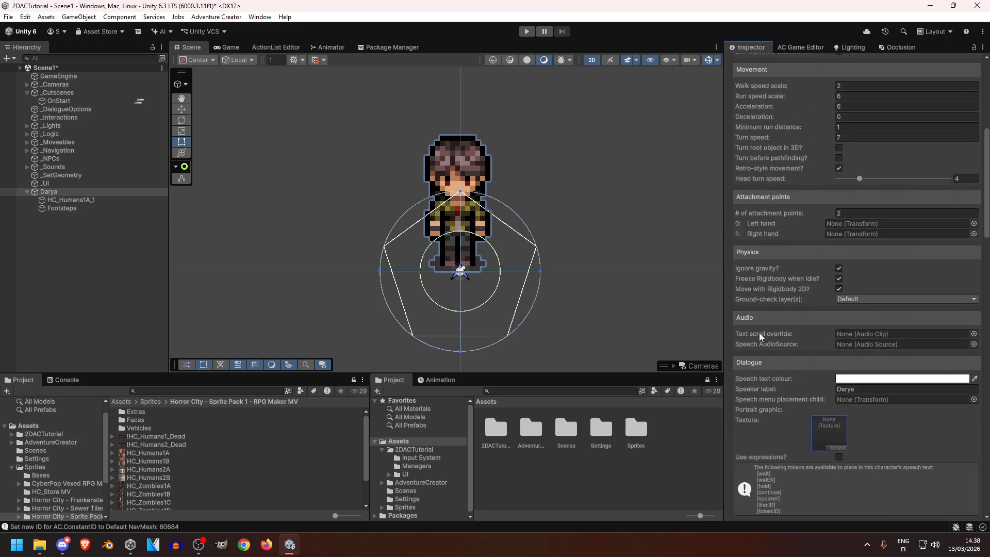
pyautogui.click(872, 333)
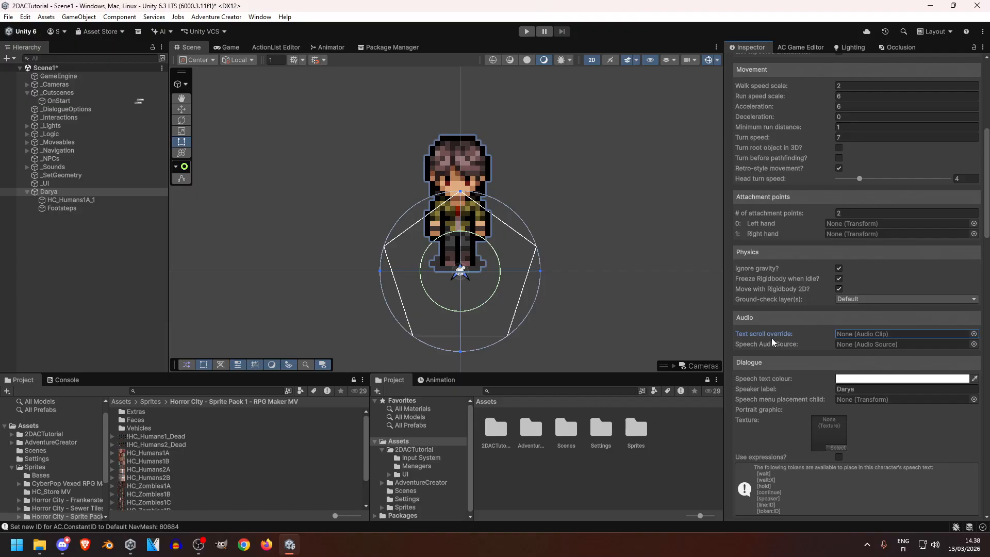
# - Reshape Darya's Circle Collider 2D around the feet, with radius about 0.3 and offset about X -0.03, Y 0.17
pyautogui.scroll(-6, 777, 302)
pyautogui.scroll(4, 473, 298)
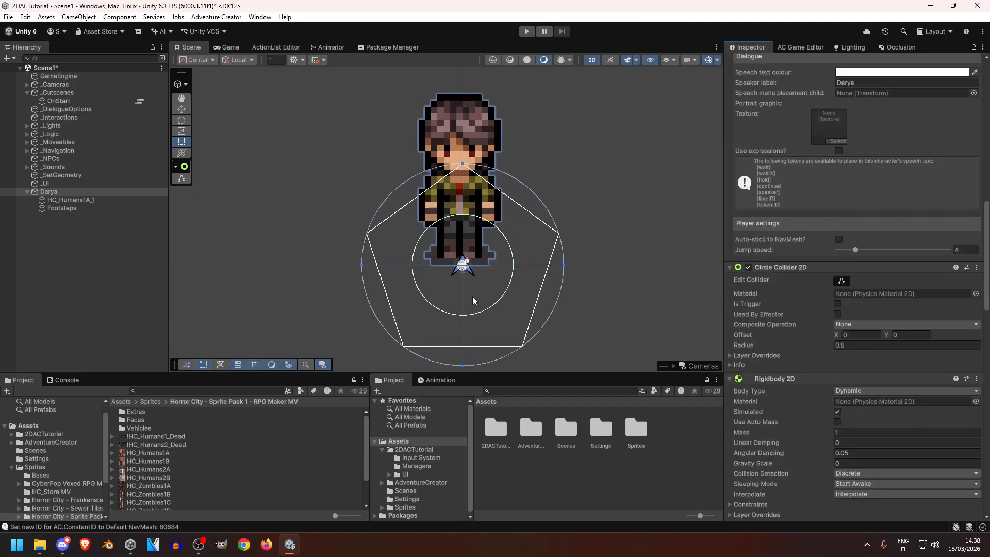
pyautogui.click(840, 281)
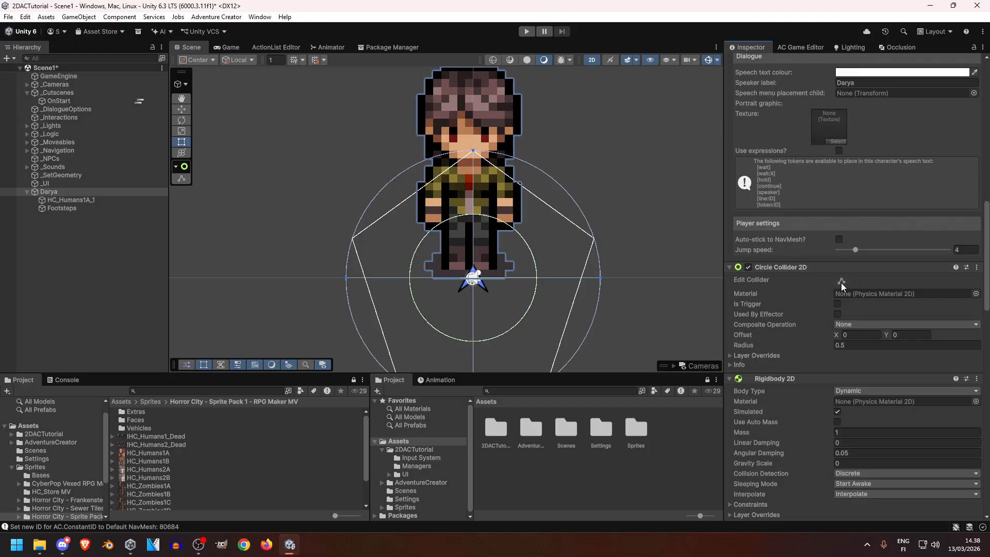
pyautogui.moveTo(473, 341); pyautogui.dragTo(469, 287)
pyautogui.moveTo(472, 214); pyautogui.dragTo(472, 221)
pyautogui.moveTo(440, 249); pyautogui.dragTo(424, 250)
pyautogui.moveTo(505, 251); pyautogui.dragTo(515, 251)
pyautogui.moveTo(470, 204); pyautogui.dragTo(472, 220)
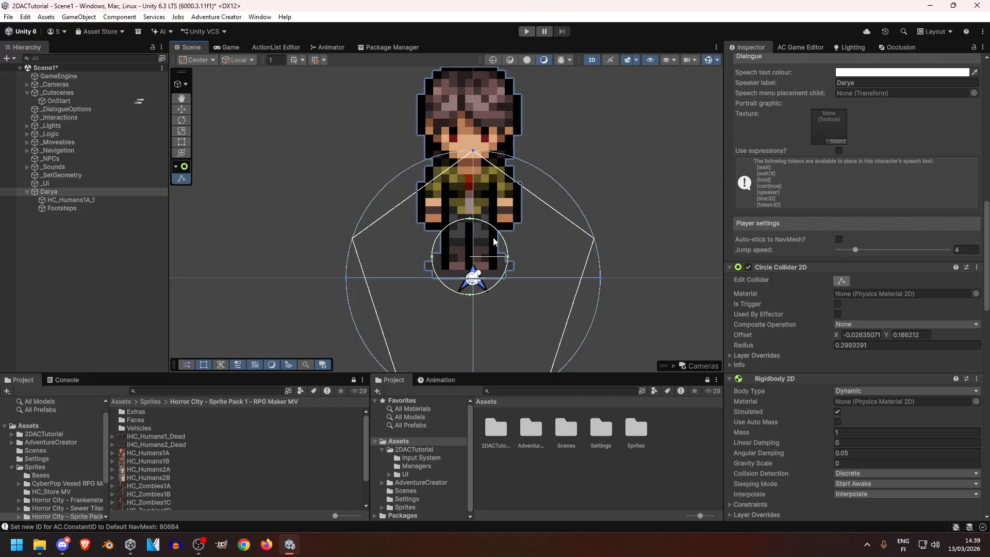
# - Set Darya's footstep sounds to play Automatically and turn off Auto-detect Surface
pyautogui.scroll(-1, 485, 292)
pyautogui.scroll(-6, 481, 287)
pyautogui.moveTo(459, 272); pyautogui.dragTo(508, 273)
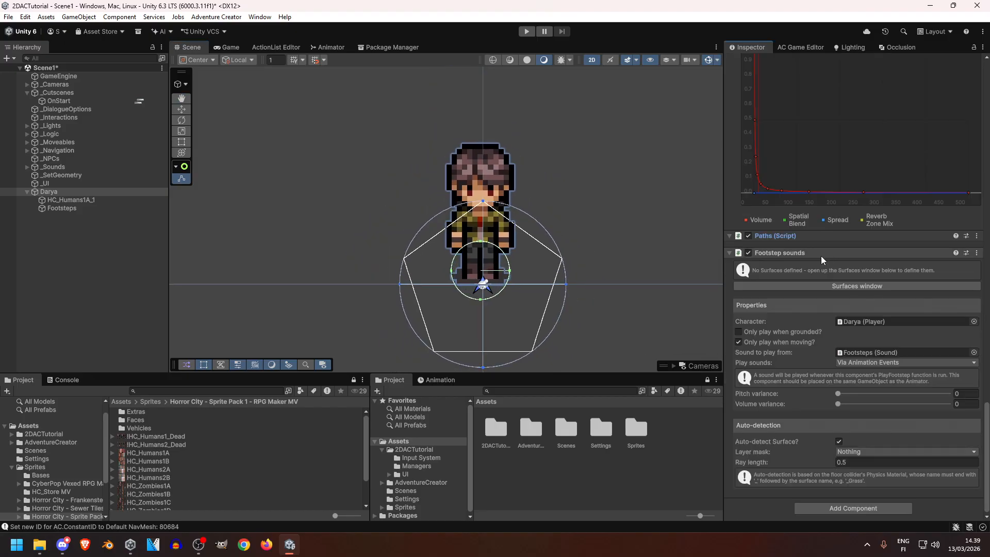
pyautogui.click(861, 362)
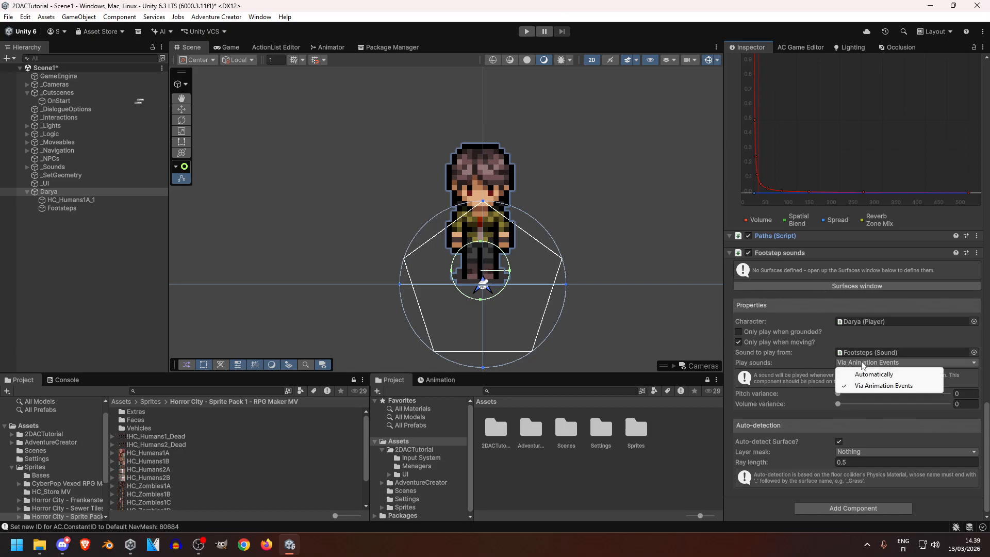
pyautogui.click(873, 374)
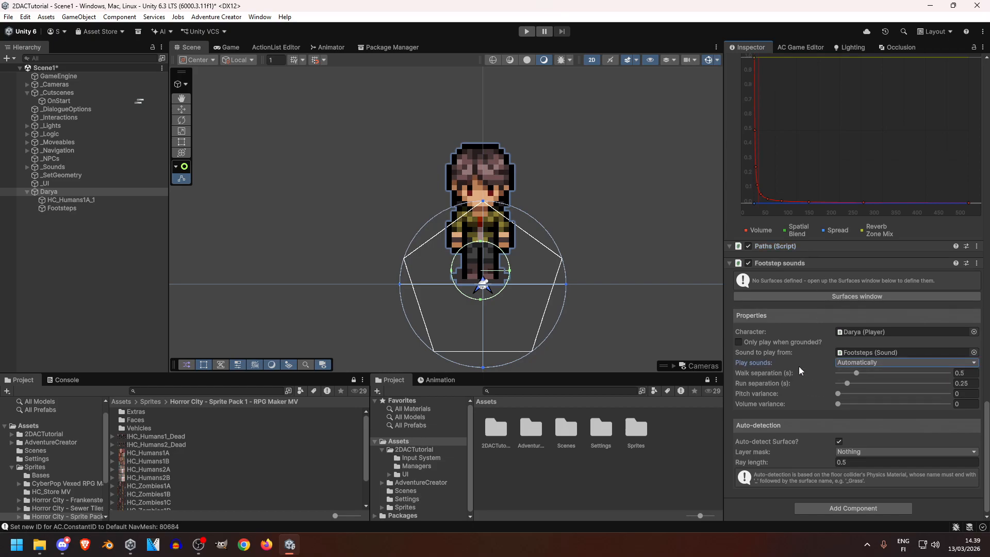
pyautogui.click(769, 342)
pyautogui.click(756, 342)
pyautogui.click(838, 441)
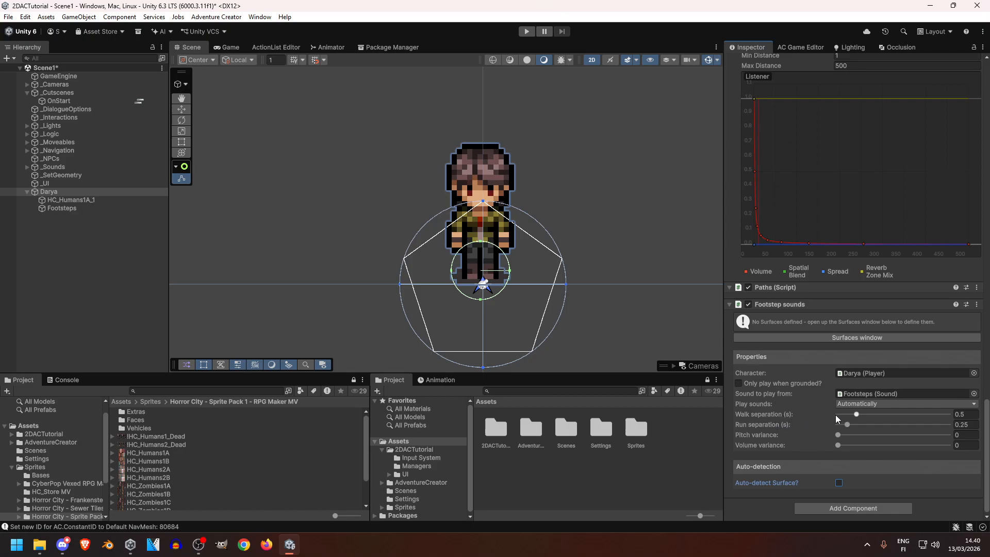
# - Adjust the walk separation and run separation times of Darya's footstep sounds
pyautogui.click(963, 416)
pyautogui.press('BackSpace')
pyautogui.write('4')
pyautogui.click(964, 426)
pyautogui.write('3')
# - Show the Animation window for HC_Humans1A_1 and display the individual sprites of the HC_Humans1A sheet as thumbnails
pyautogui.click(73, 201)
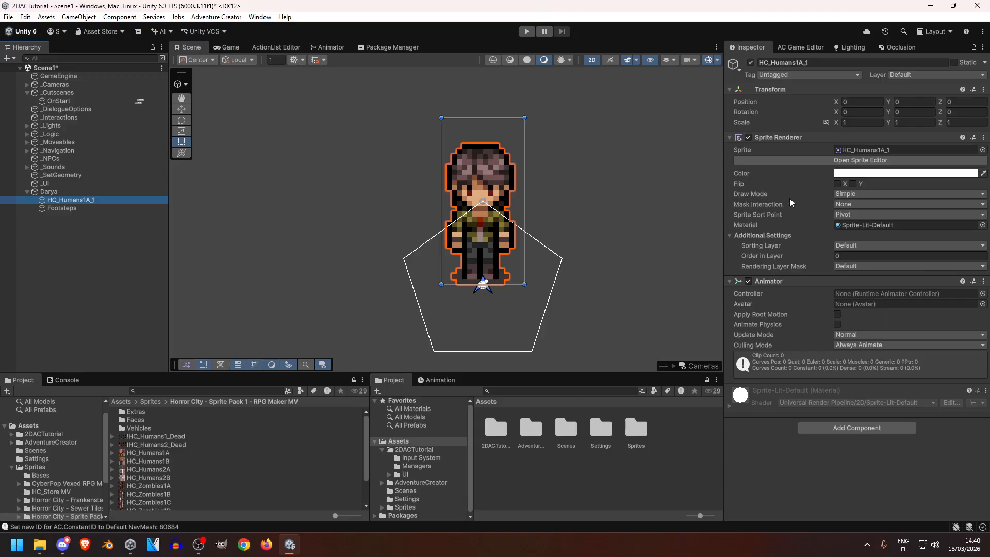
pyautogui.click(446, 381)
pyautogui.click(114, 454)
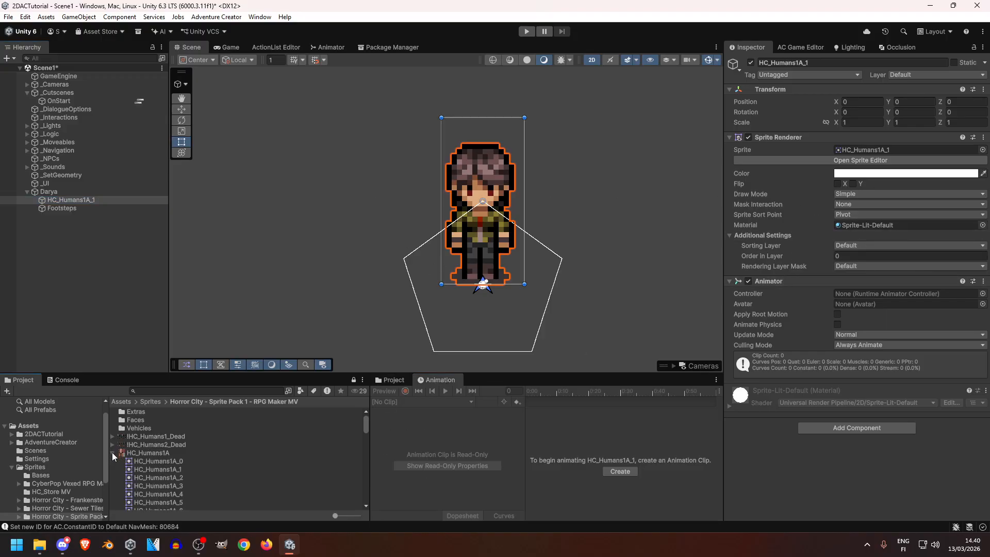
pyautogui.scroll(-1, 216, 486)
pyautogui.click(158, 431)
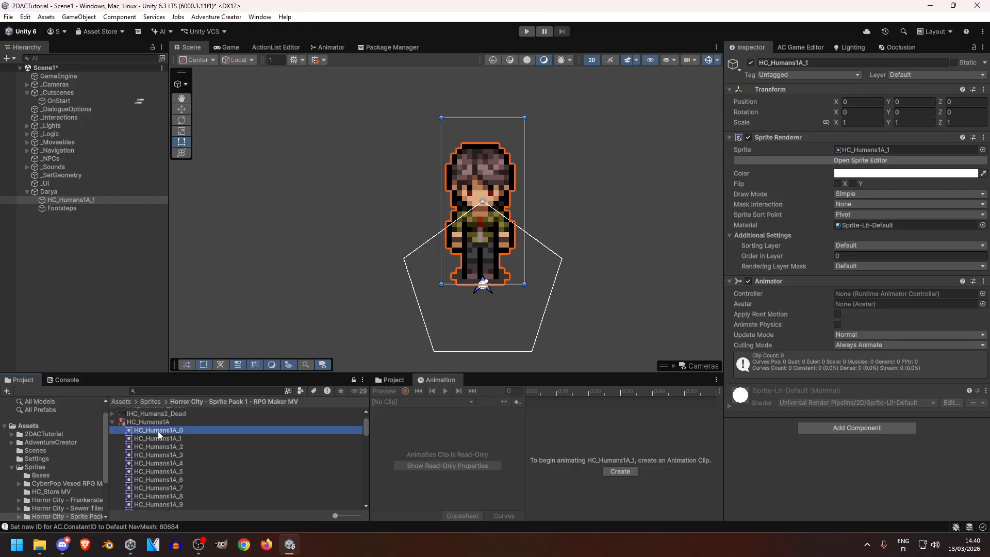
pyautogui.moveTo(336, 515); pyautogui.dragTo(348, 517)
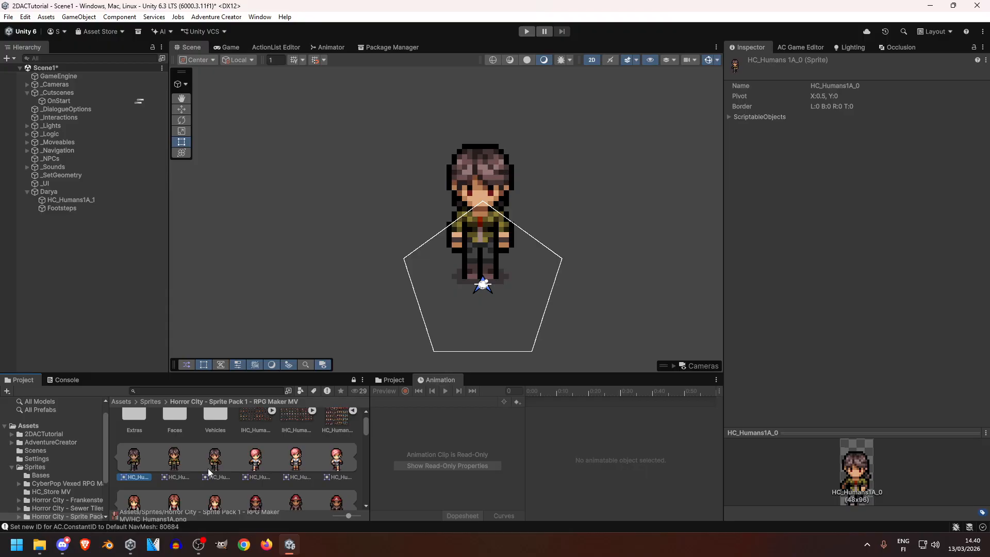
# - Start a new animation clip for HC_Humans1A_1 and create a Characters folder in Assets to hold it
pyautogui.click(67, 200)
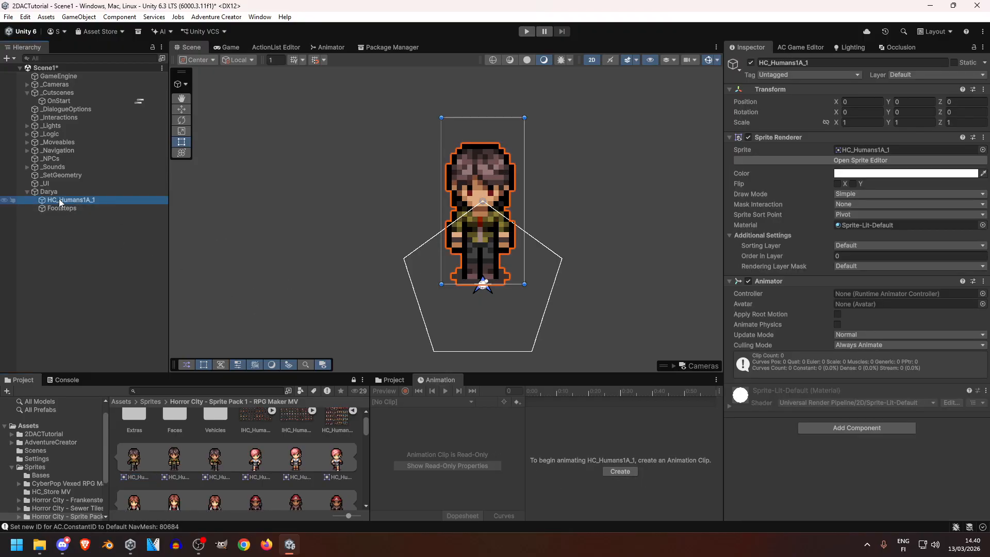
pyautogui.rightClick(439, 379)
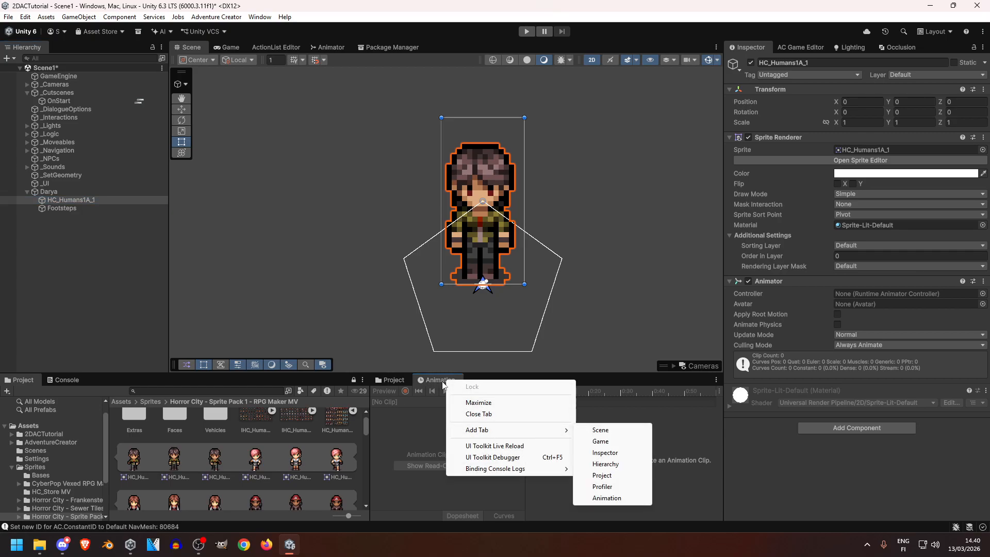
pyautogui.click(440, 381)
pyautogui.click(619, 472)
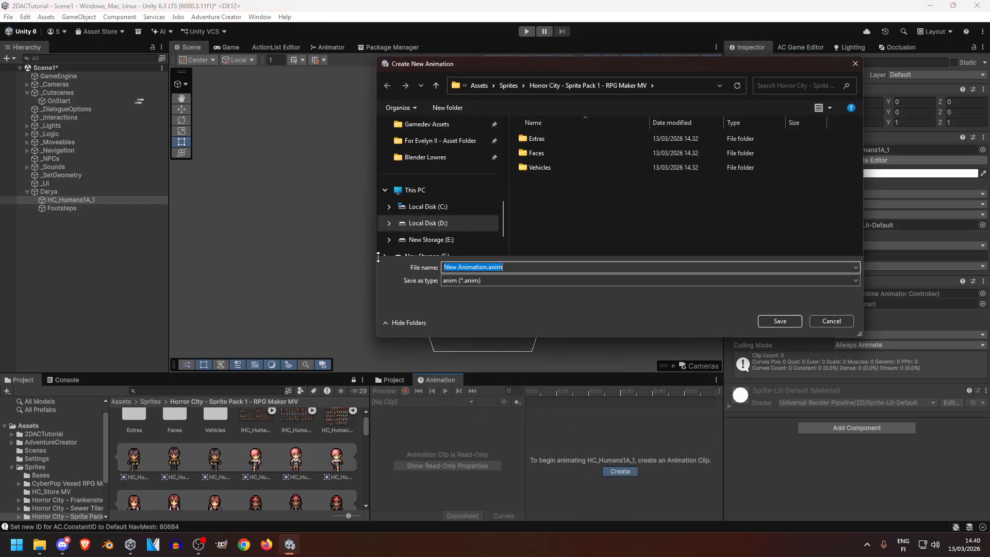
pyautogui.moveTo(579, 68); pyautogui.dragTo(442, 71)
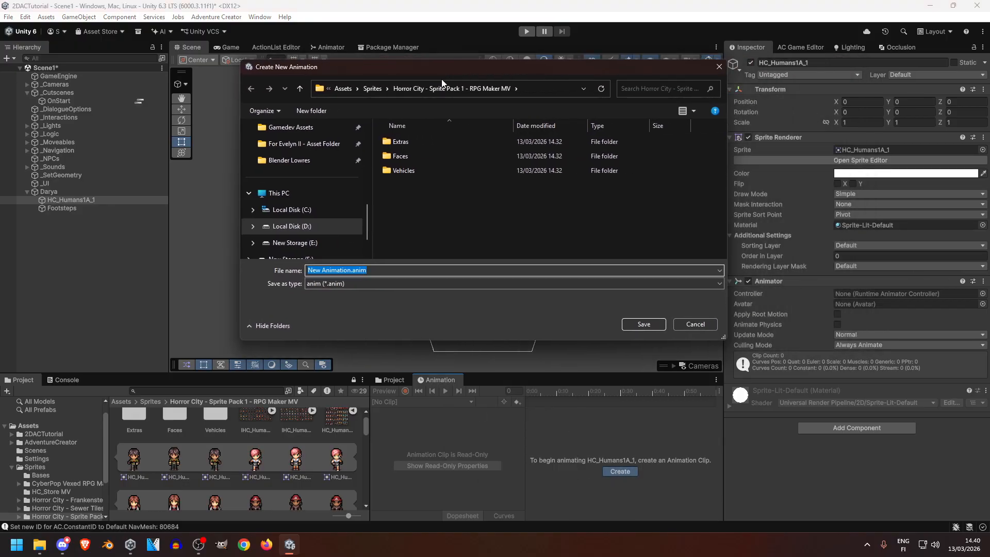
pyautogui.click(372, 92)
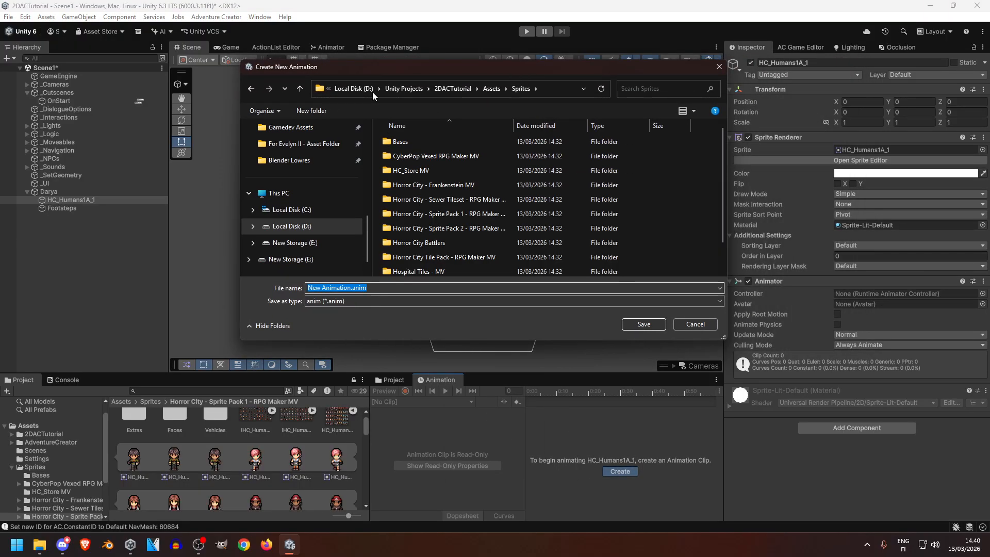
pyautogui.click(492, 90)
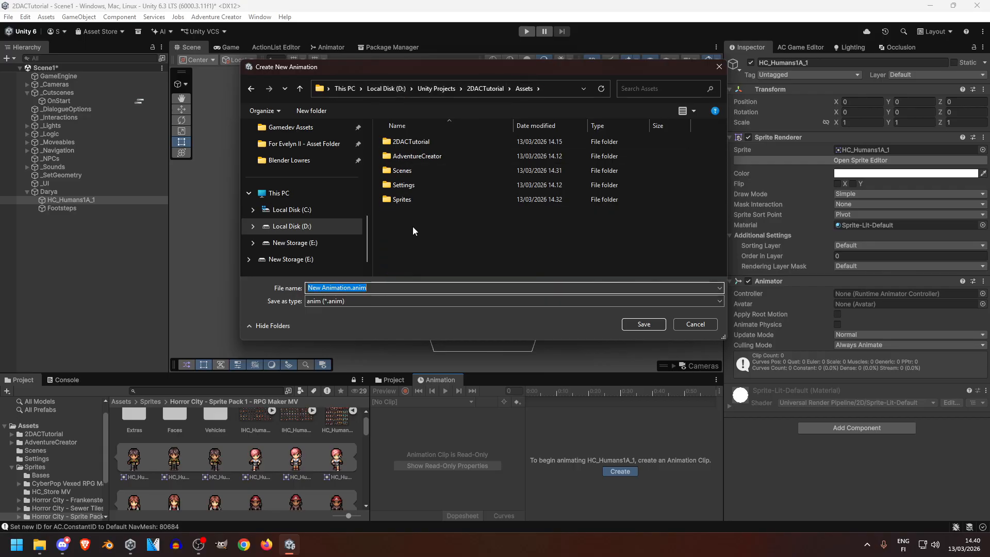
pyautogui.rightClick(412, 227)
pyautogui.moveTo(484, 370)
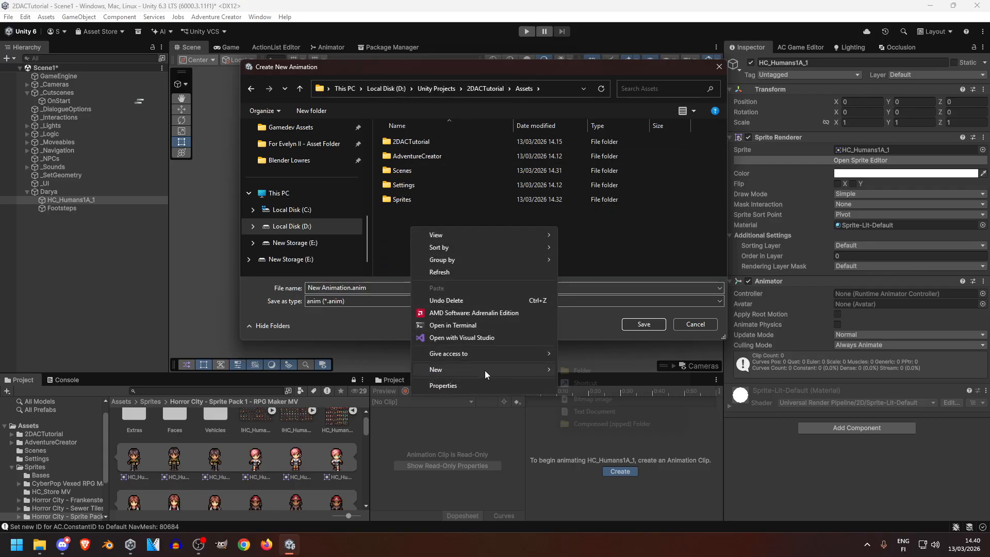
pyautogui.click(577, 370)
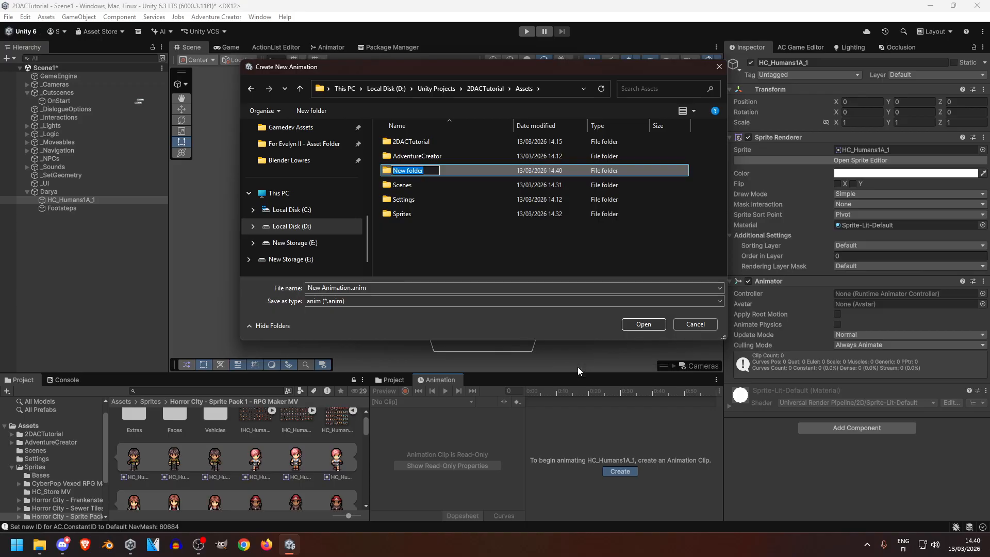
pyautogui.write('Charactes')
pyautogui.press('BackSpace')
pyautogui.write('rs')
pyautogui.press('Return')
pyautogui.press('Return')
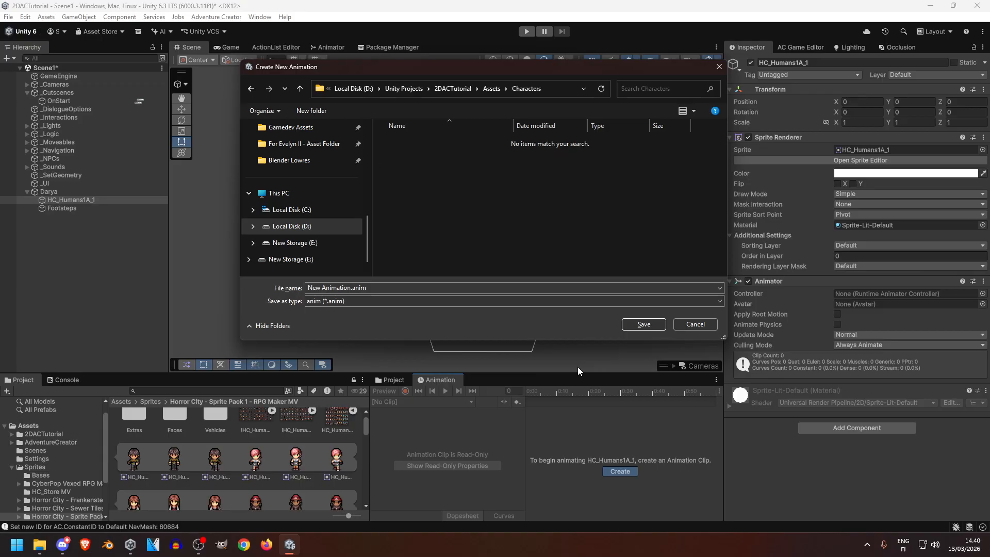
# - Create a Darya folder inside Characters and open it as the save location
pyautogui.rightClick(492, 235)
pyautogui.moveTo(557, 379)
pyautogui.click(668, 379)
pyautogui.write('Darya')
pyautogui.press('Return')
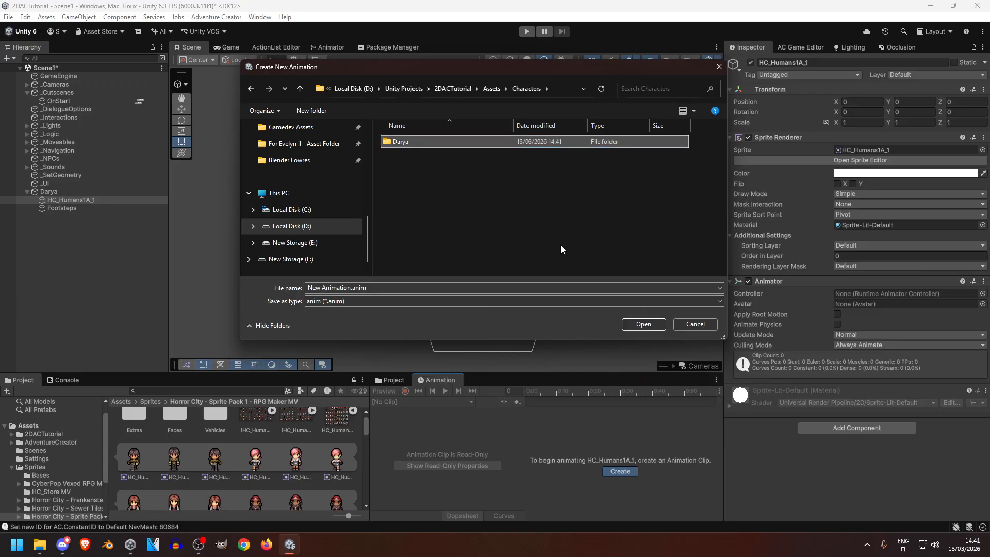
pyautogui.doubleClick(405, 141)
# - Save the clip as Darya_Idle_D.anim and key the front-facing HC_Humans1A_1 sprite at its first frame
pyautogui.rightClick(425, 208)
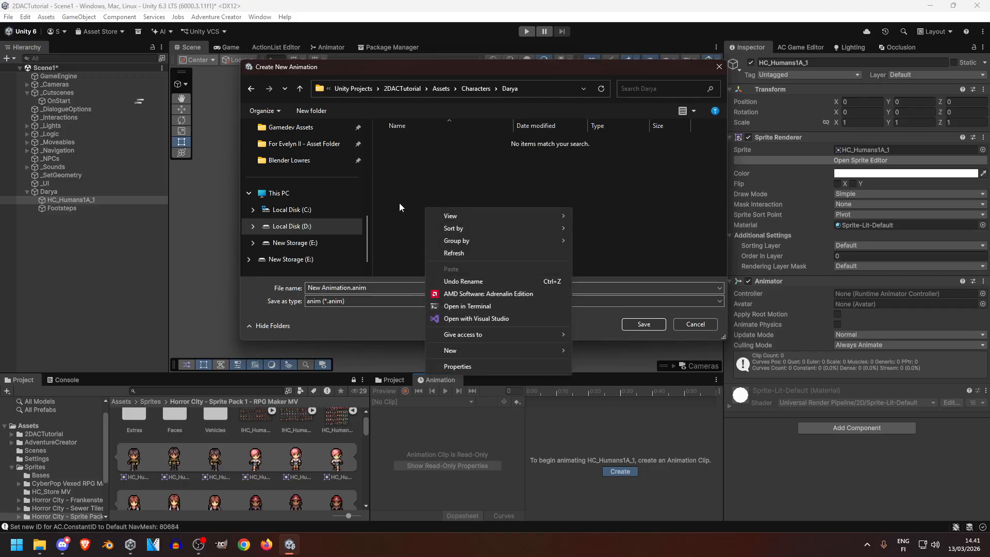
pyautogui.click(400, 202)
pyautogui.click(351, 287)
pyautogui.moveTo(352, 287); pyautogui.dragTo(293, 284)
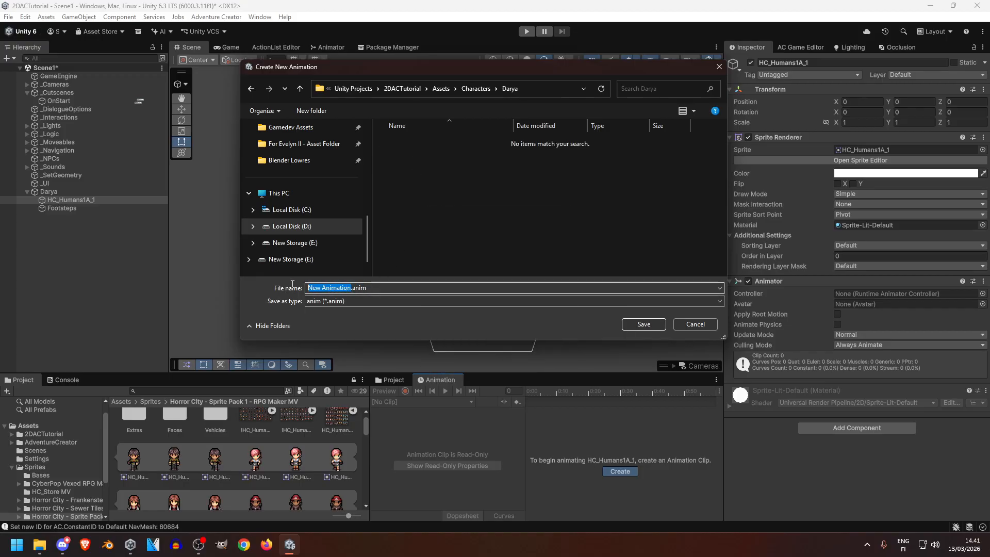
pyautogui.write('Darya_Idle_D')
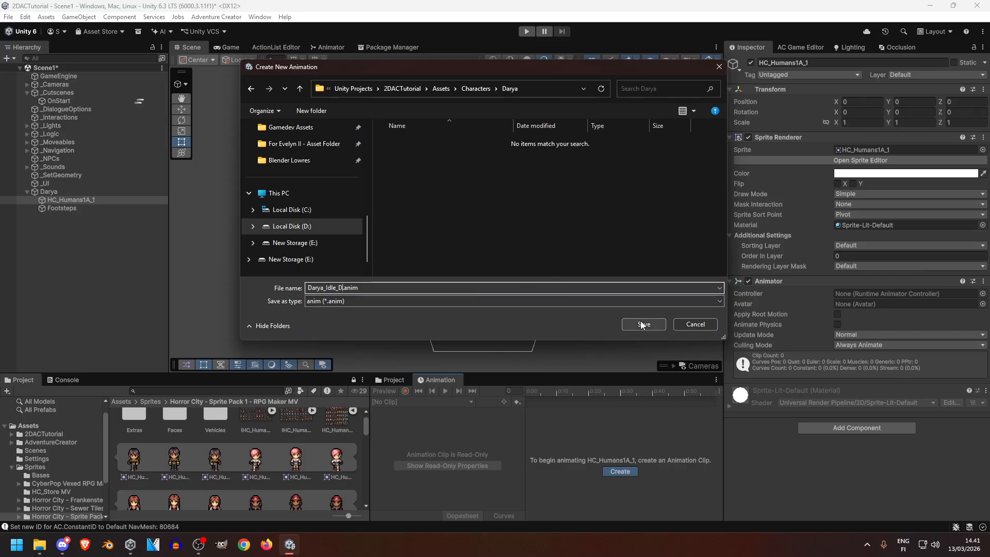
pyautogui.click(643, 324)
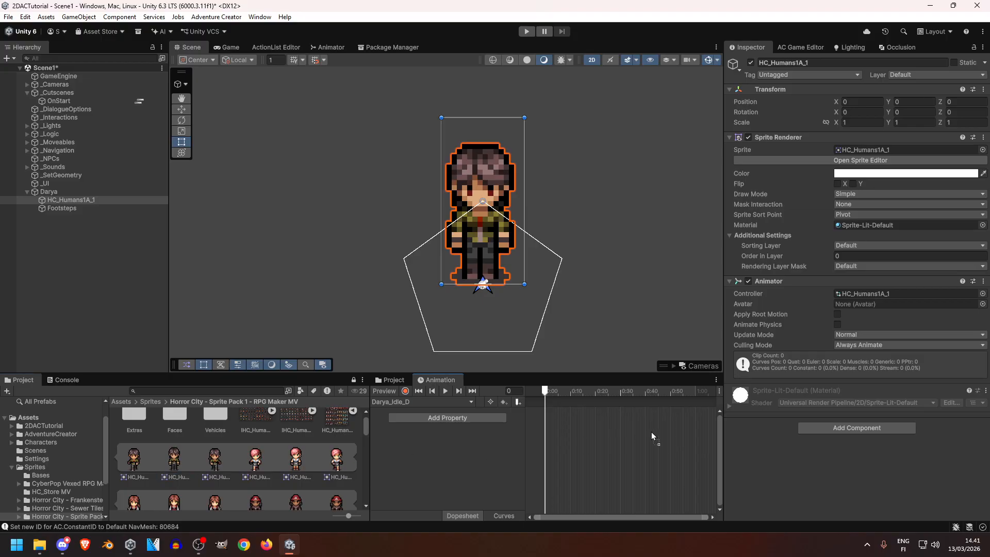
pyautogui.click(445, 390)
pyautogui.click(445, 394)
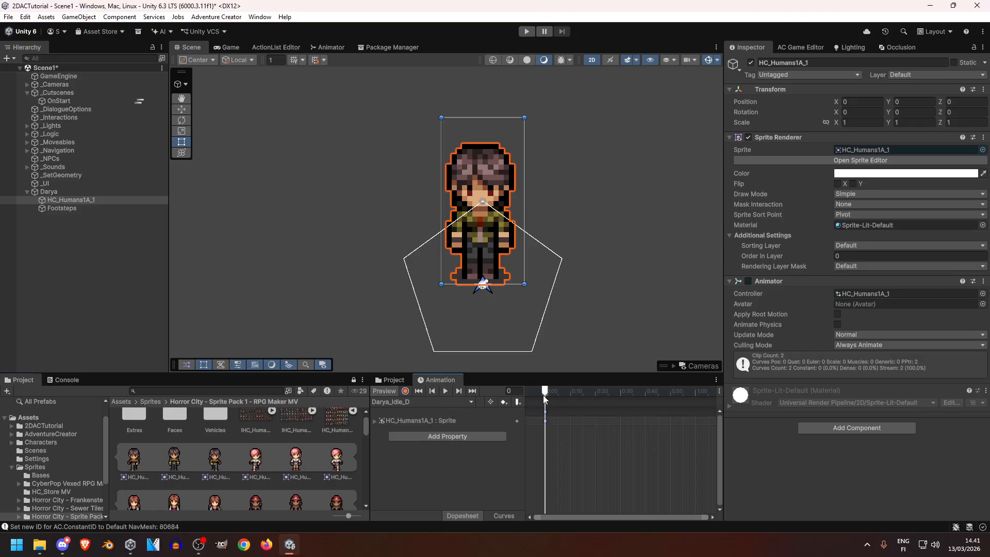
# - Create a second animation clip named Darya_Idle_L.anim in the Darya folder
pyautogui.click(442, 402)
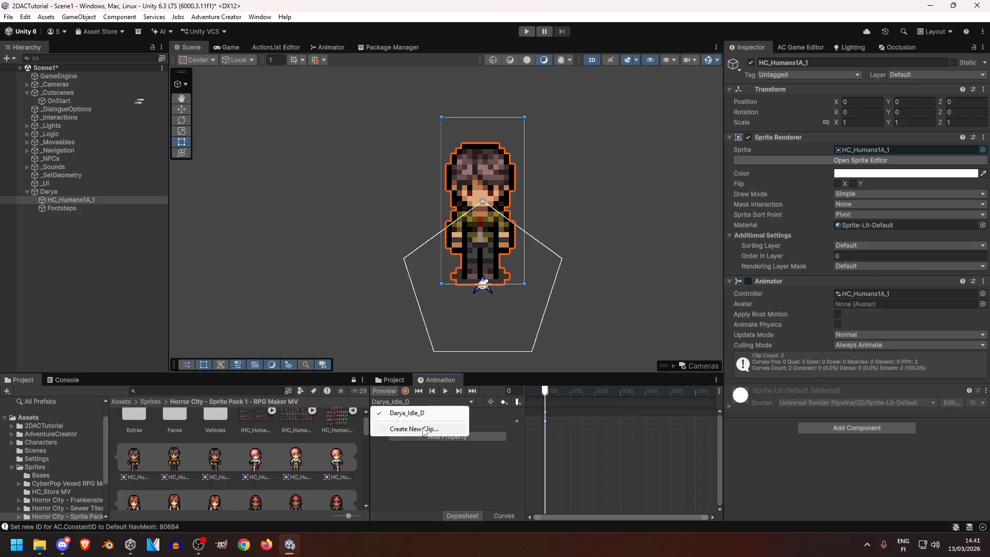
pyautogui.click(433, 426)
pyautogui.click(418, 141)
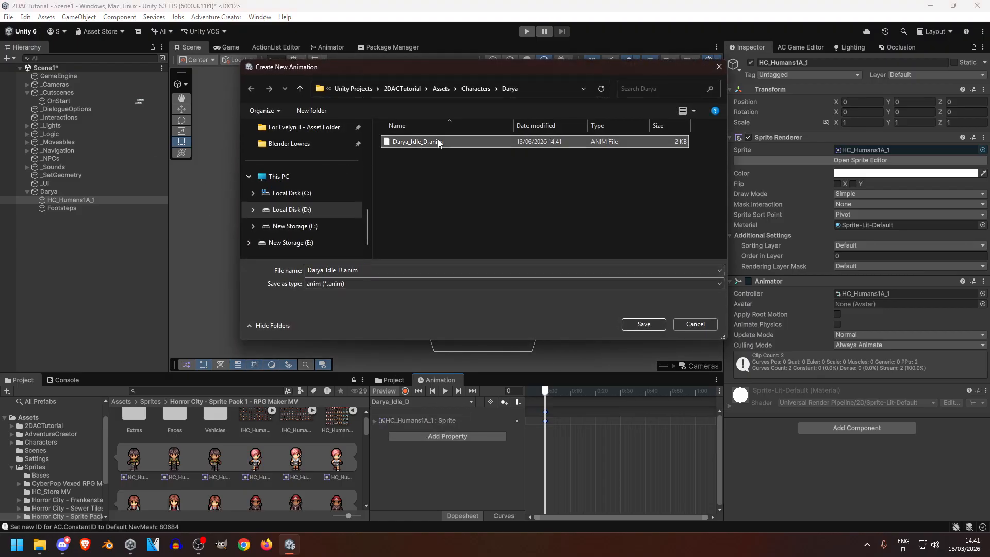
pyautogui.click(338, 270)
pyautogui.click(341, 270)
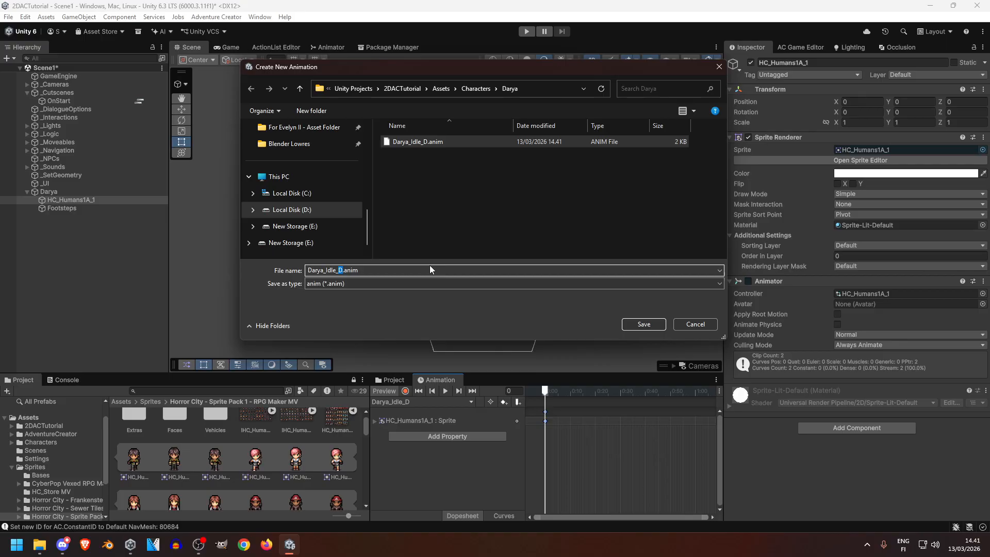
pyautogui.write('L')
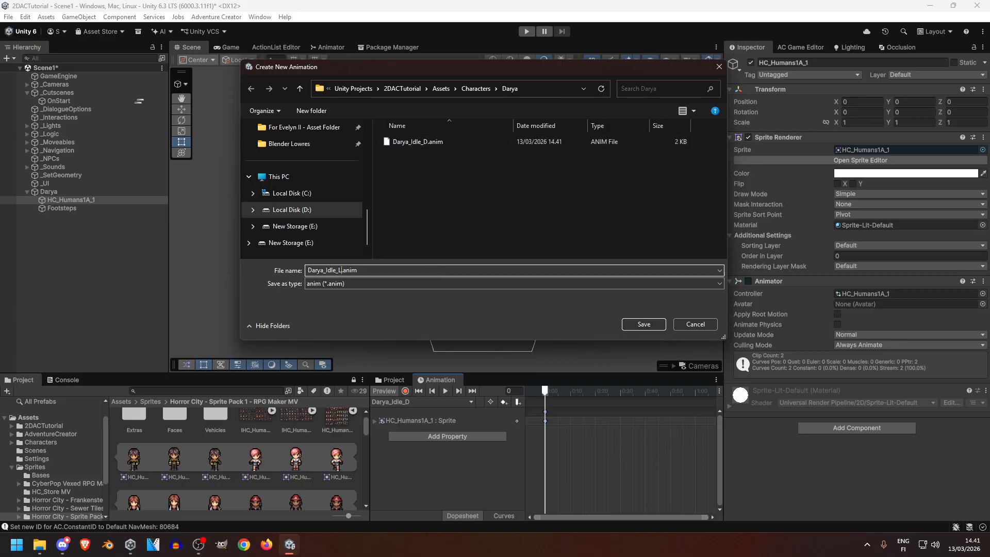
pyautogui.click(644, 324)
# - Add the left-facing sprite HC_Humans1A_13 to the start of the Darya_Idle_L clip and preview it
pyautogui.scroll(-3, 241, 453)
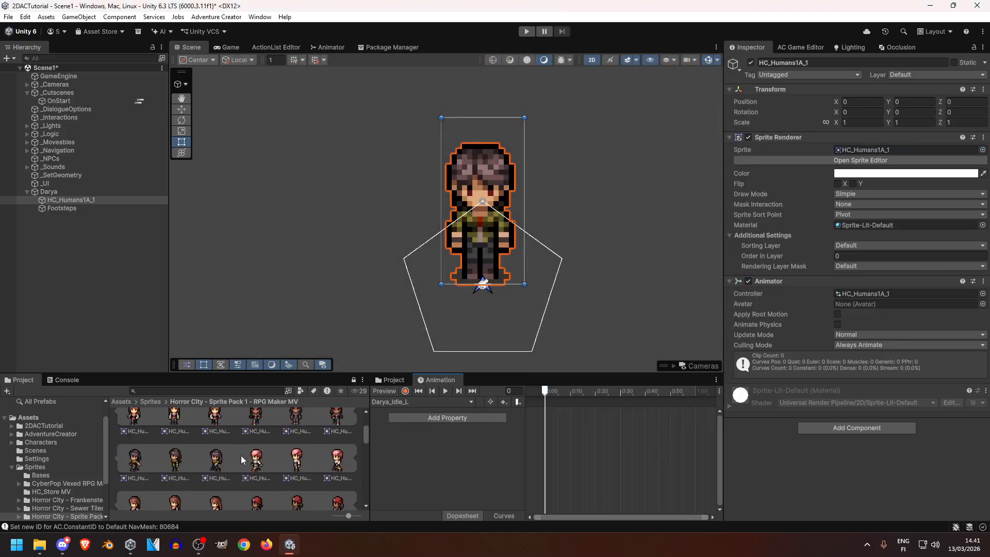
pyautogui.moveTo(175, 459); pyautogui.dragTo(567, 444)
pyautogui.click(445, 391)
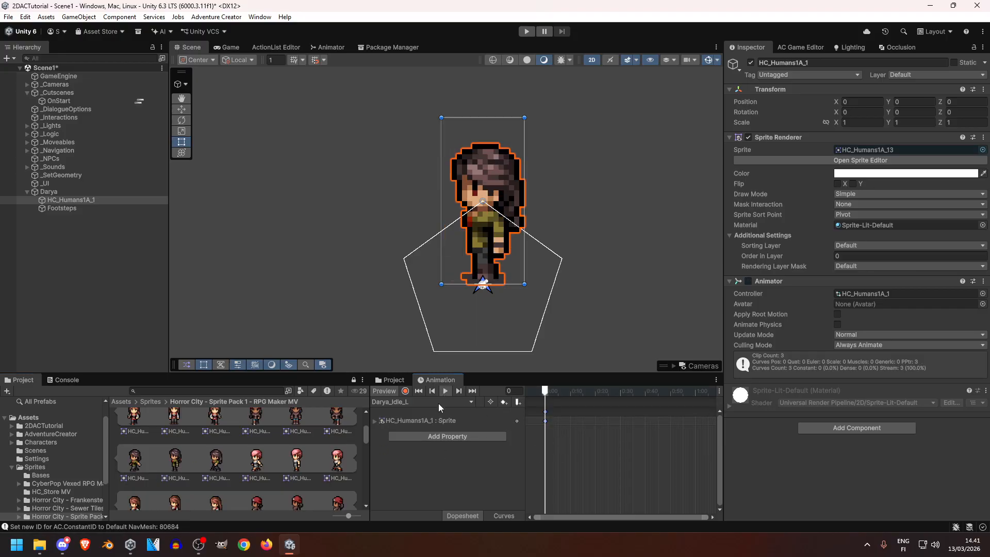
# - Create a third animation clip named Darya_Idle_R.anim in the Darya folder
pyautogui.click(439, 403)
pyautogui.click(408, 440)
pyautogui.click(402, 158)
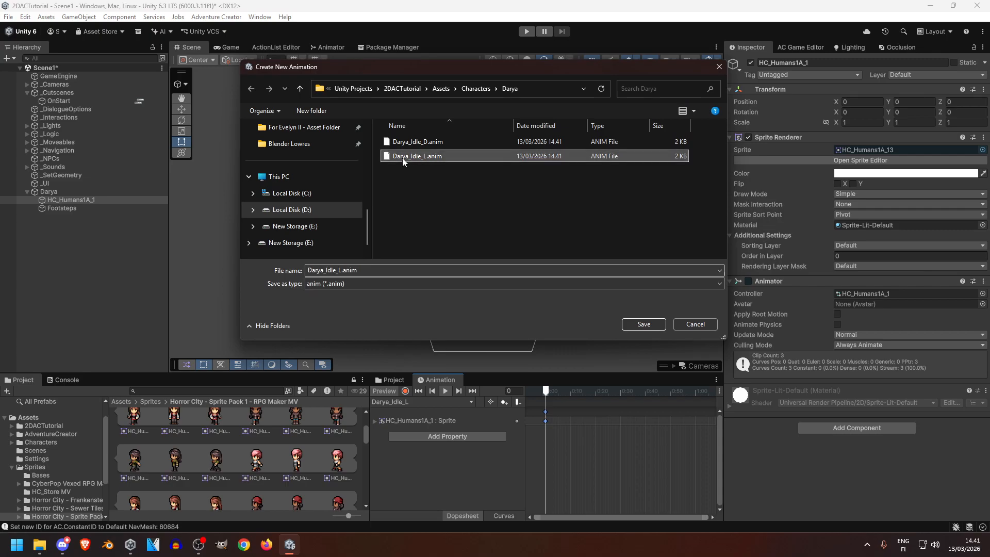
pyautogui.click(343, 270)
pyautogui.press('BackSpace')
pyautogui.write('R')
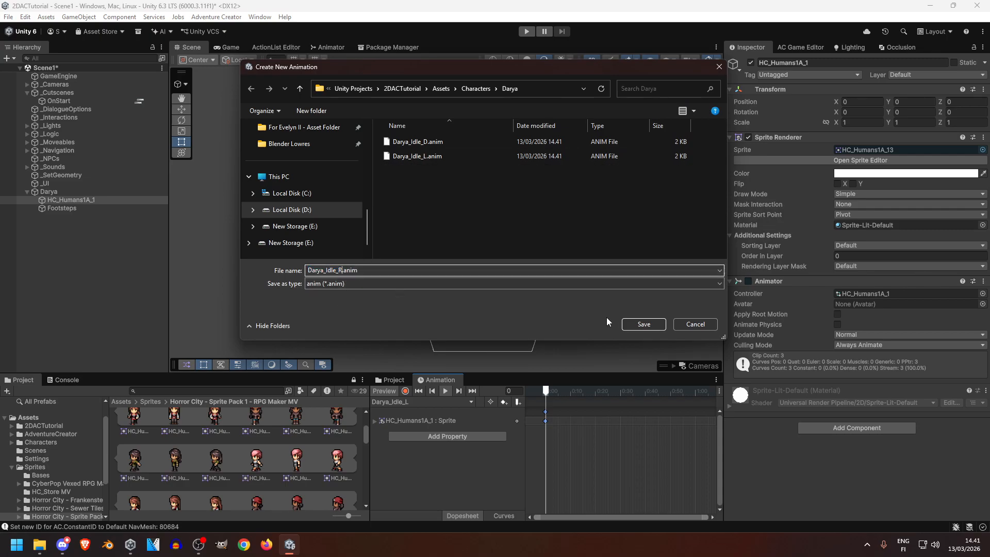
pyautogui.click(644, 324)
pyautogui.scroll(-3, 268, 452)
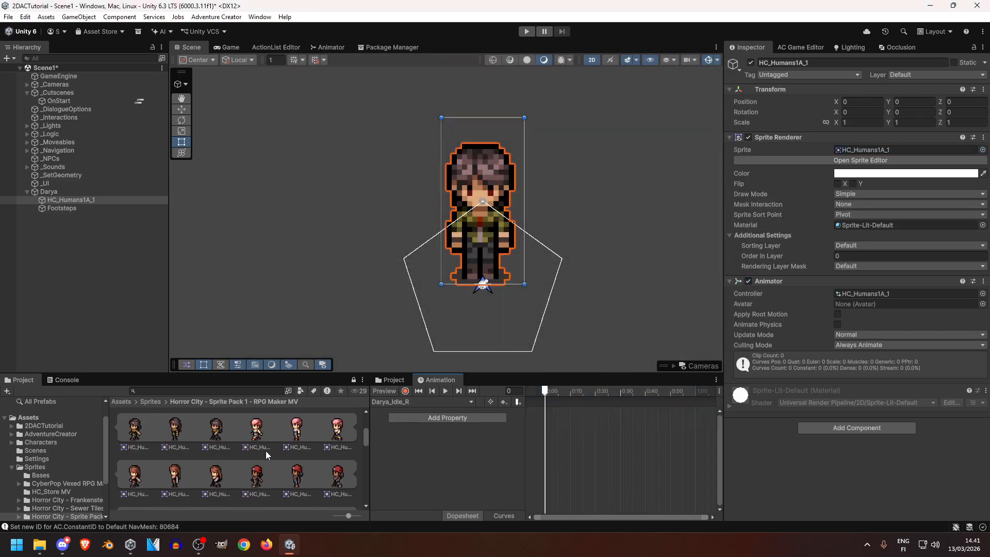
# - Preview Darya_Idle_R and create a new animation clip named Darya_Idle_U.anim in the Darya folder
pyautogui.click(445, 393)
pyautogui.click(431, 403)
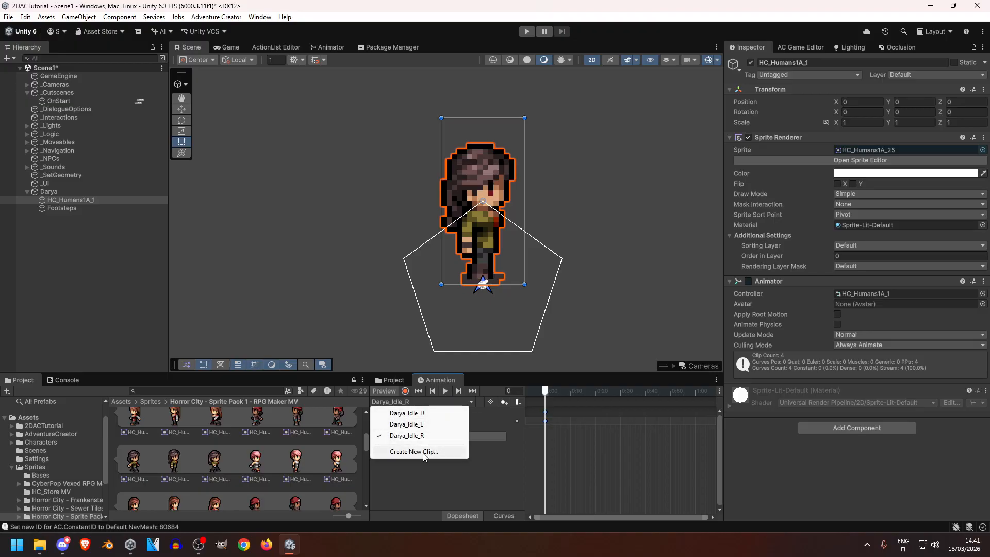
pyautogui.click(423, 453)
pyautogui.click(425, 172)
pyautogui.click(338, 270)
pyautogui.moveTo(338, 270); pyautogui.dragTo(344, 270)
pyautogui.write('U')
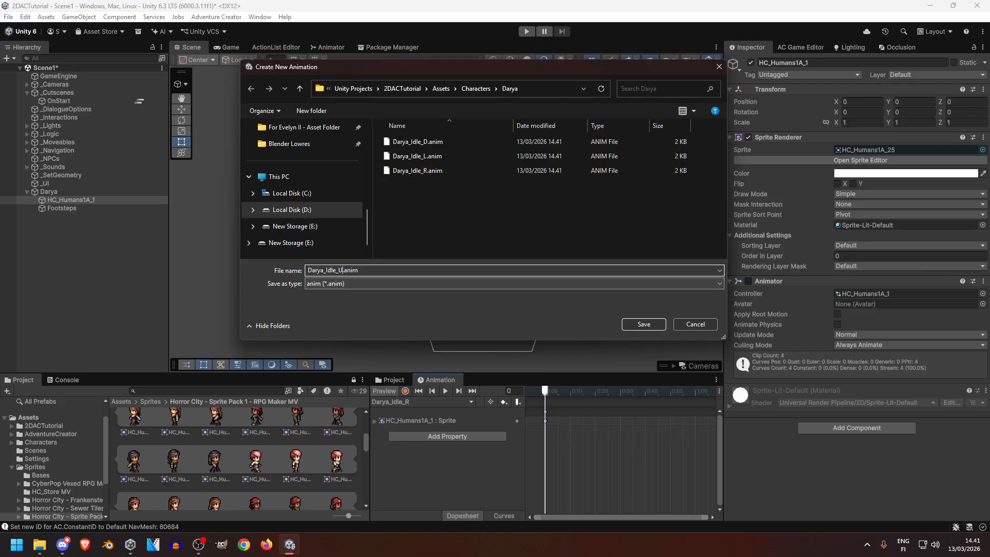
pyautogui.click(643, 325)
# - Add the back-facing sprite HC_Humans1A_37 to the start of the Darya_Idle_U clip and preview it
pyautogui.scroll(-1, 241, 453)
pyautogui.moveTo(174, 462); pyautogui.dragTo(581, 416)
pyautogui.click(446, 392)
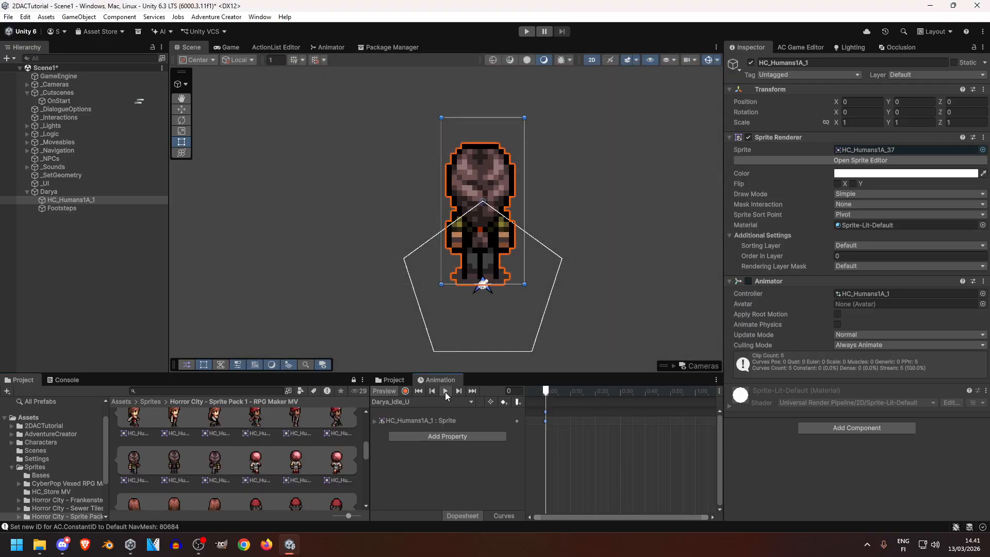
# - Create a new animation clip named Darya_Walk_D.anim in the Darya folder
pyautogui.click(444, 402)
pyautogui.click(416, 463)
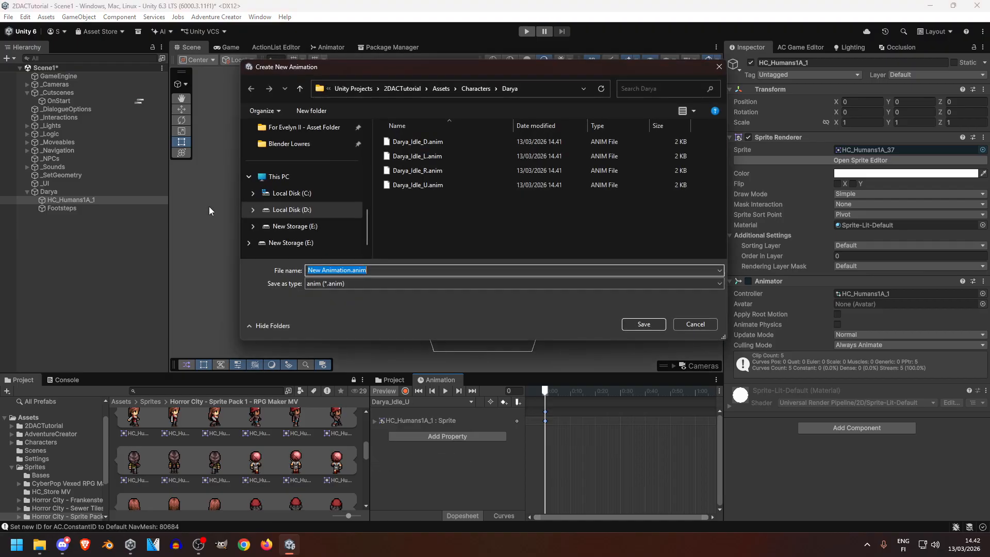
pyautogui.click(427, 142)
pyautogui.click(337, 270)
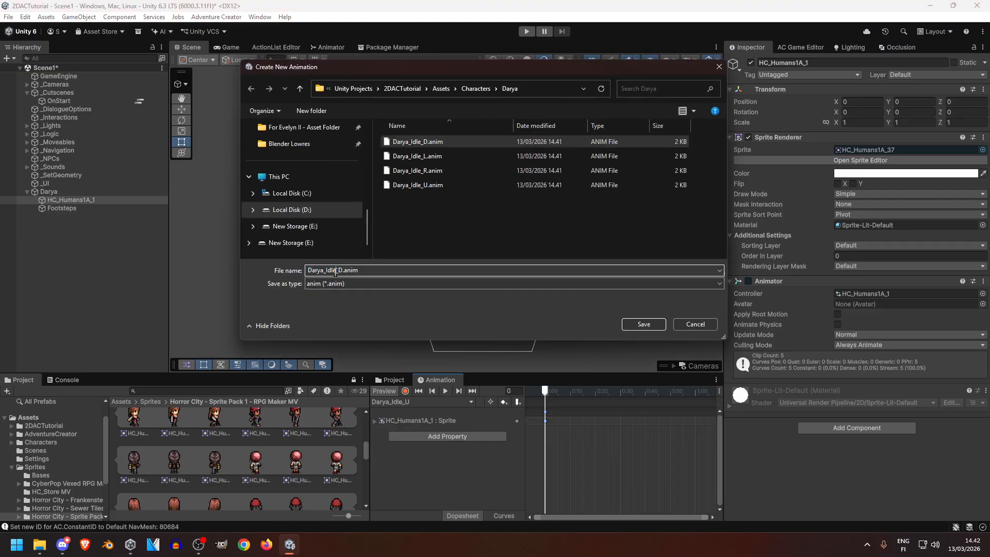
pyautogui.write('Walk')
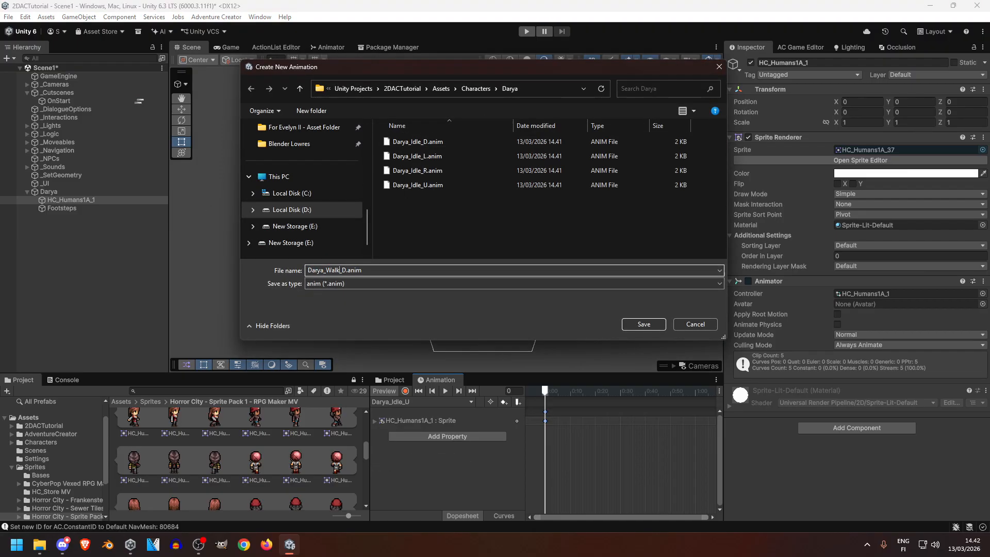
pyautogui.click(644, 324)
# - Add the front-facing sprites HC_Humans1A_0 to HC_Humans1A_2 to Darya_Walk_D, spacing their keyframes at frames 0, 10 and 20
pyautogui.scroll(5, 239, 443)
pyautogui.scroll(-2, 237, 466)
pyautogui.scroll(2, 206, 472)
pyautogui.click(140, 478)
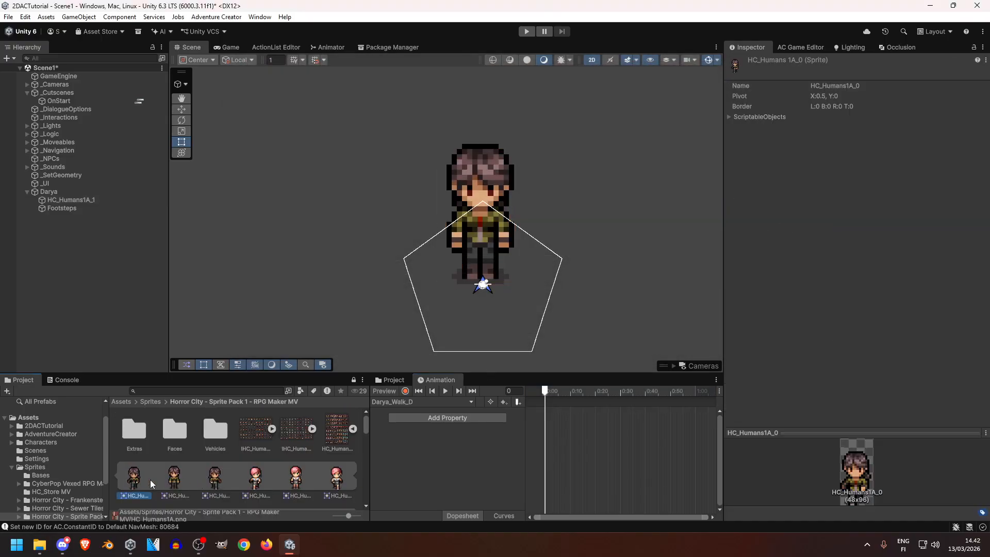
pyautogui.keyDown('shift'); pyautogui.click(208, 482); pyautogui.keyUp('shift')
pyautogui.moveTo(137, 486); pyautogui.dragTo(603, 422)
# - Scrub through the Darya_Walk_D timeline to examine the sprite pose shown at each keyframe
pyautogui.moveTo(555, 392)
pyautogui.mouseDown()
pyautogui.moveTo(541, 391)
pyautogui.moveTo(575, 392)
pyautogui.moveTo(545, 391)
pyautogui.mouseUp()
pyautogui.click(574, 392)
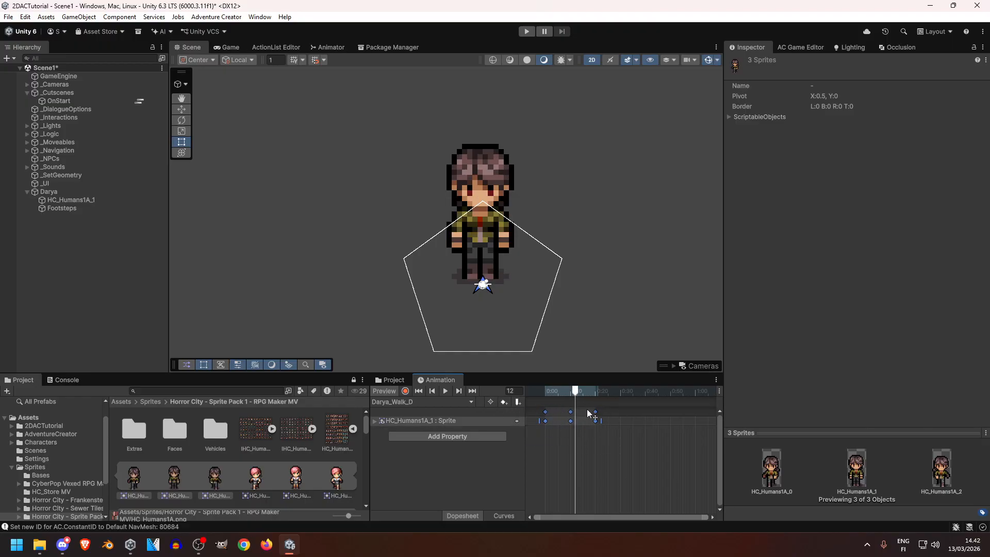
pyautogui.moveTo(573, 392); pyautogui.dragTo(527, 388)
pyautogui.scroll(1, 489, 268)
pyautogui.scroll(5, 489, 268)
pyautogui.scroll(-3, 497, 260)
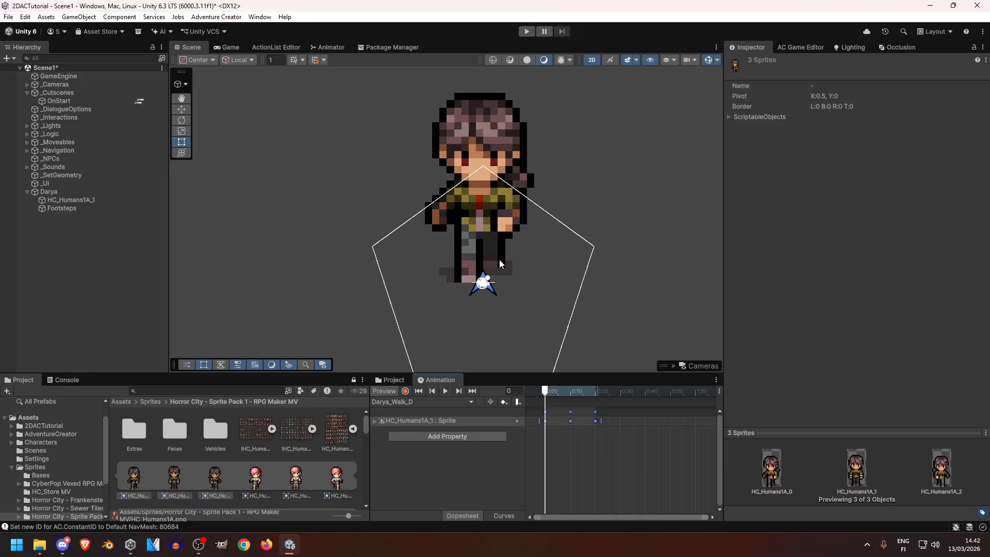
pyautogui.click(571, 392)
pyautogui.click(578, 392)
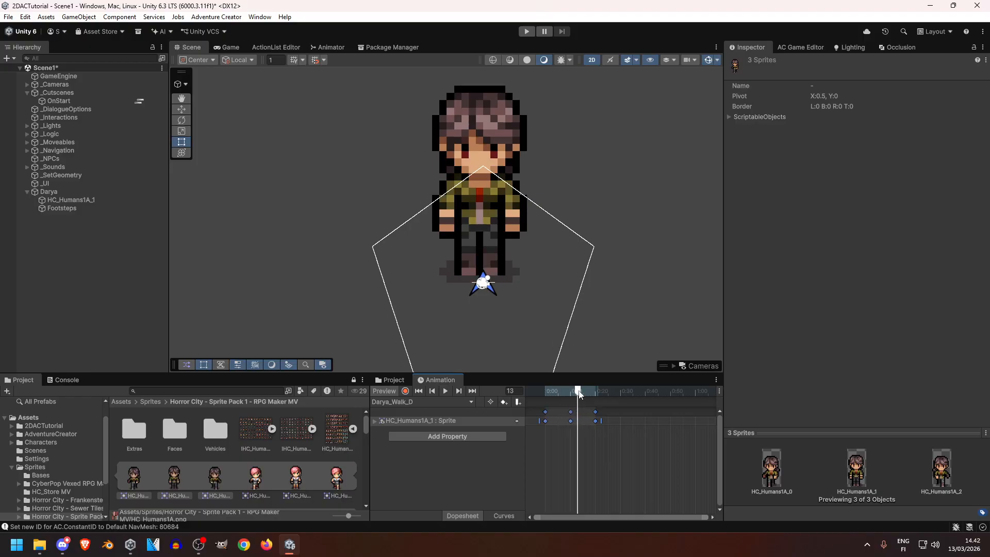
pyautogui.click(571, 393)
# - Copy the standing-pose keyframe at frame 10 of Darya_Walk_D to frames 30 and 40, and preview the clip
pyautogui.click(571, 412)
pyautogui.moveTo(571, 392); pyautogui.dragTo(595, 391)
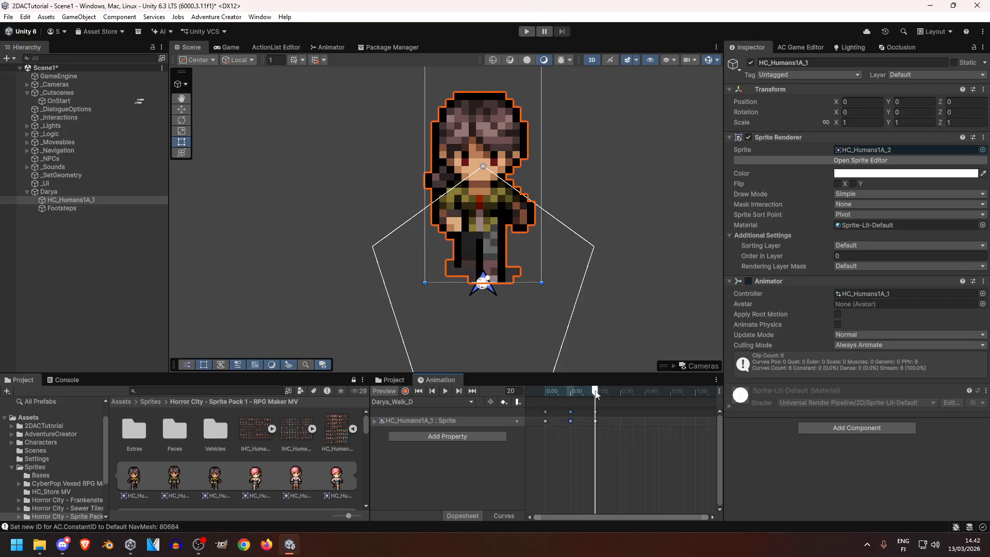
pyautogui.moveTo(567, 393); pyautogui.dragTo(570, 393)
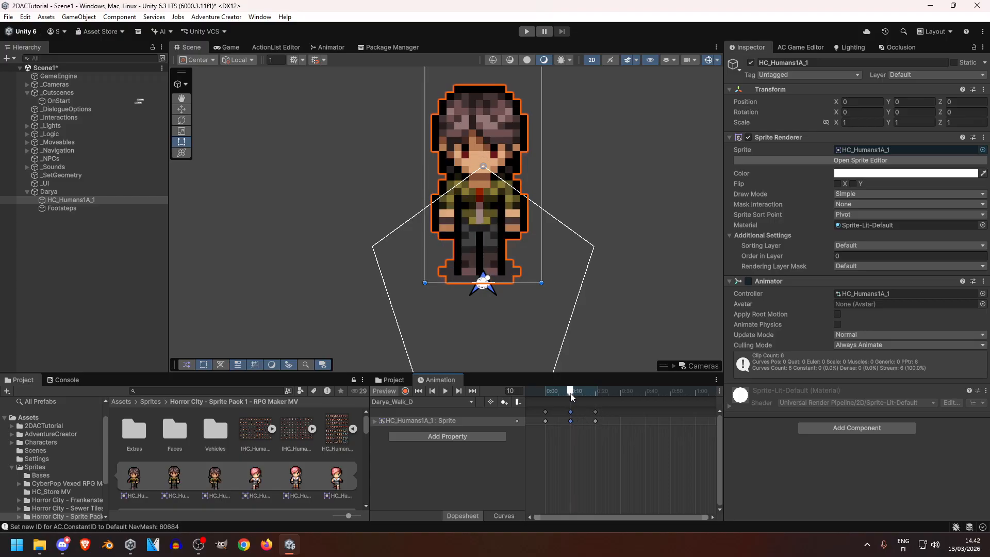
pyautogui.click(622, 392)
pyautogui.hotkey('ctrl', 'v')
pyautogui.click(645, 393)
pyautogui.hotkey('ctrl', 'v')
pyautogui.moveTo(632, 394)
pyautogui.mouseDown()
pyautogui.moveTo(616, 392)
pyautogui.moveTo(644, 393)
pyautogui.mouseUp()
pyautogui.scroll(-2, 517, 320)
pyautogui.scroll(-4, 516, 321)
pyautogui.moveTo(516, 321); pyautogui.dragTo(440, 283, button='middle')
pyautogui.scroll(3, 423, 279)
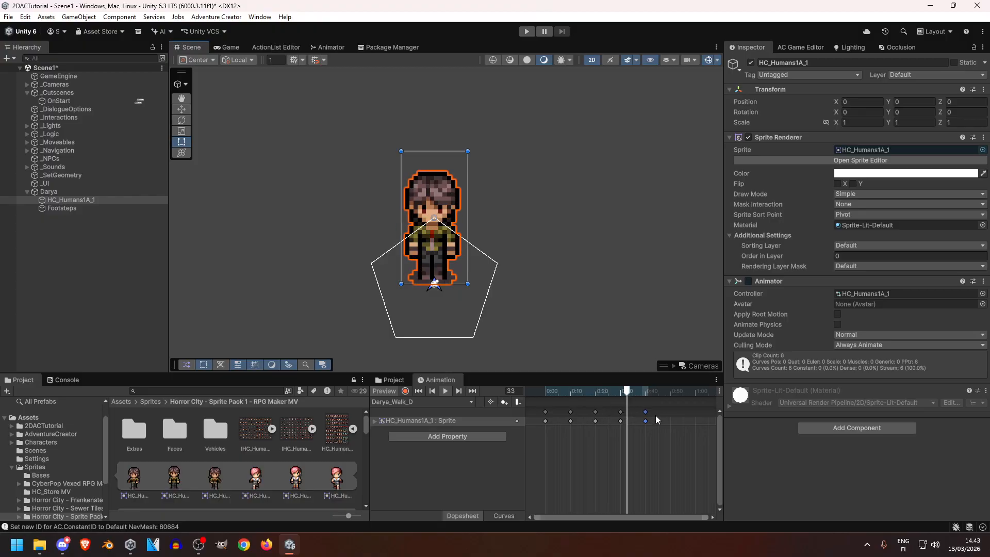
# - Try the Darya_Walk_D loop without its keyframe at frame 40, and undo that deletion
pyautogui.press('Delete')
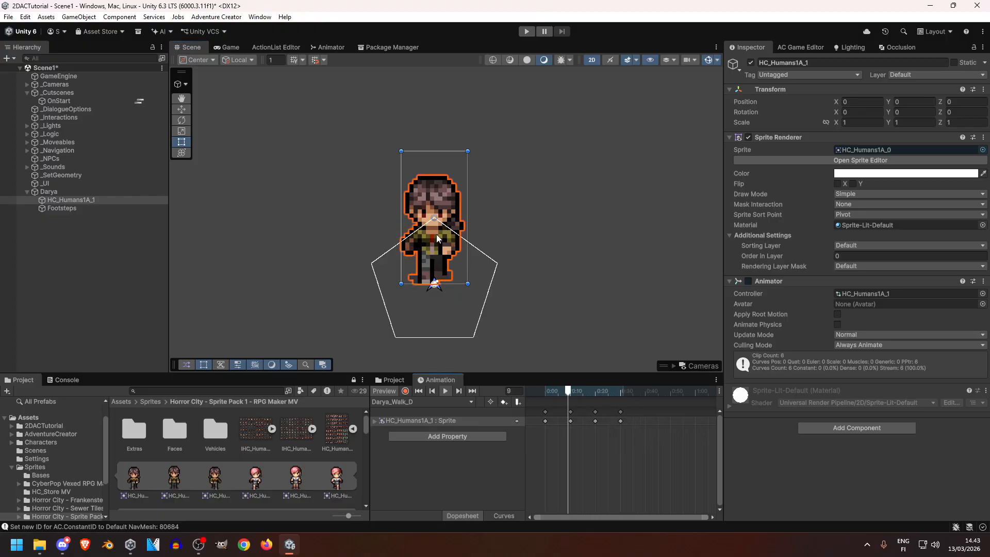
pyautogui.scroll(1, 426, 231)
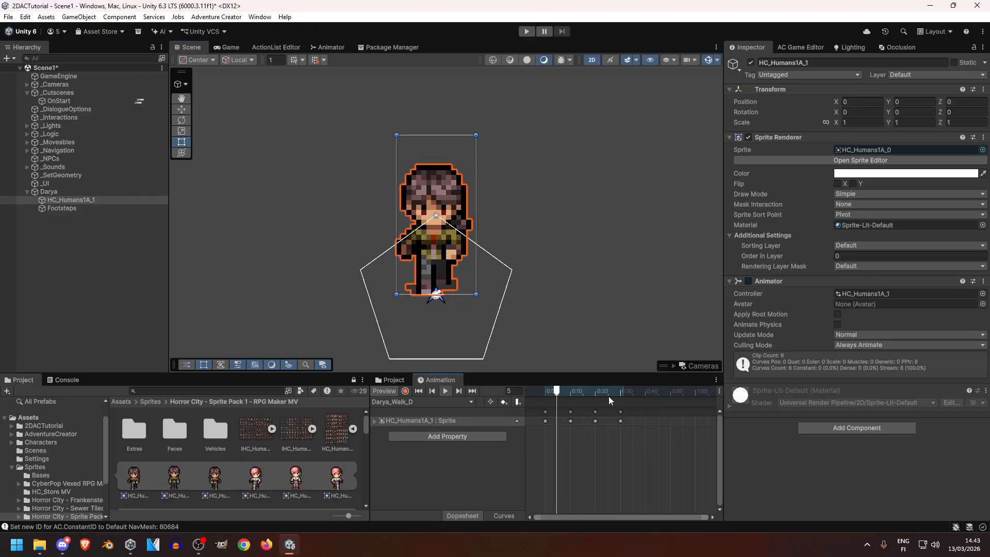
pyautogui.hotkey('ctrl', 'z')
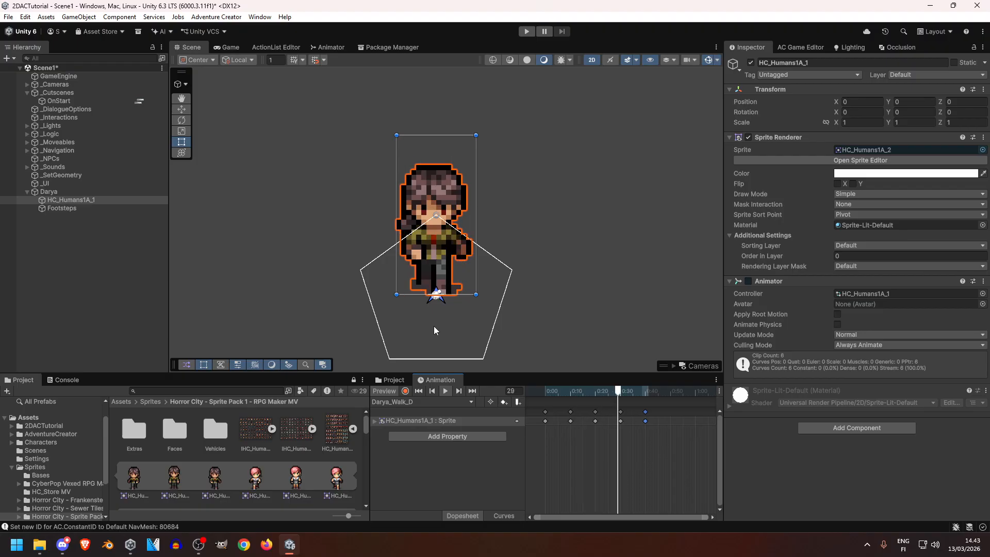
pyautogui.moveTo(467, 330); pyautogui.dragTo(496, 333, button='middle')
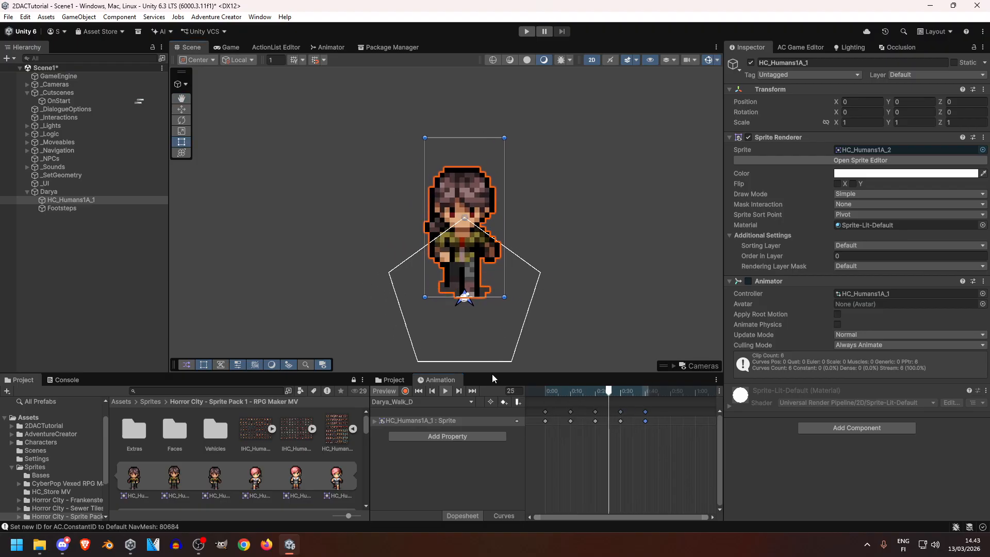
# - Create a new animation clip named Darya_Walk_L.anim in the Darya folder
pyautogui.click(421, 402)
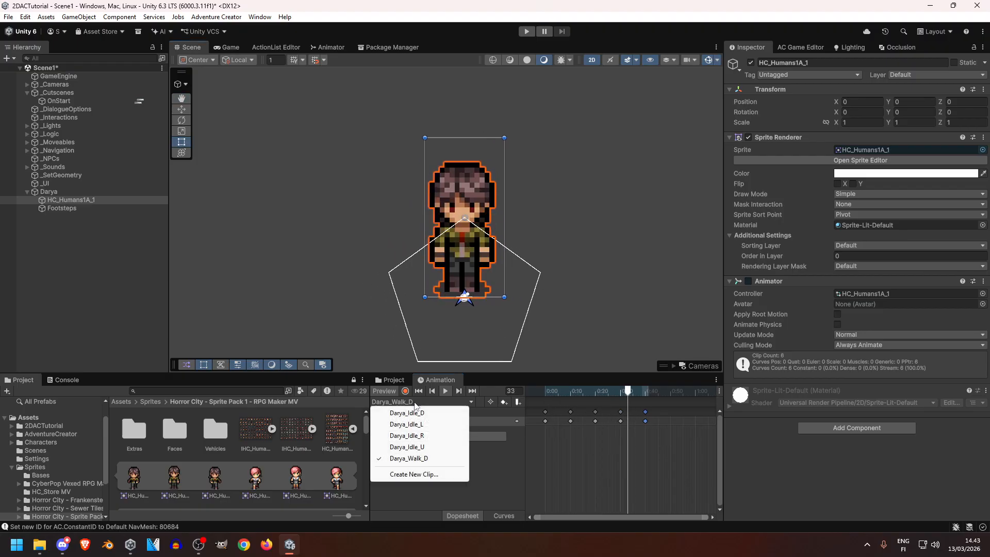
pyautogui.click(415, 474)
pyautogui.click(423, 199)
pyautogui.click(348, 269)
pyautogui.moveTo(348, 269); pyautogui.dragTo(342, 270)
pyautogui.write('L')
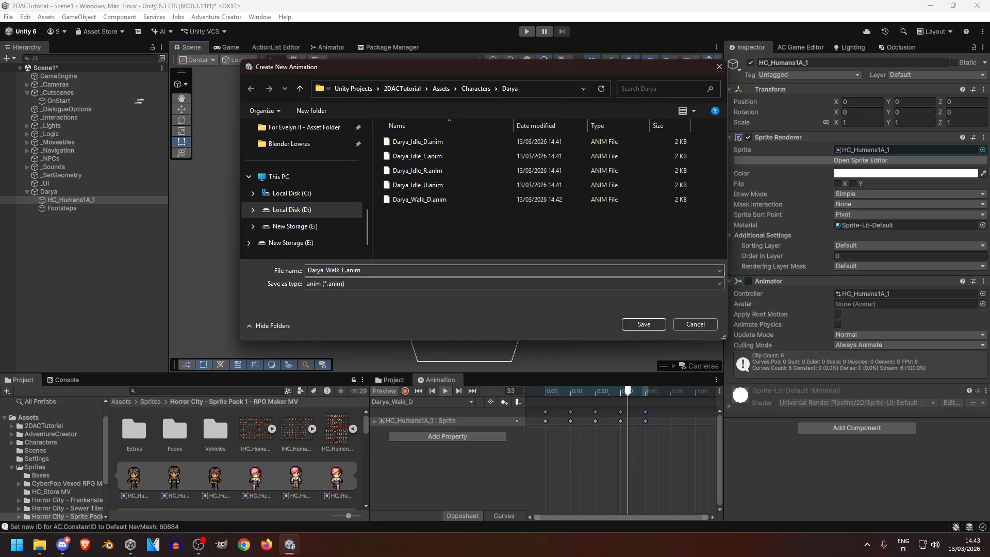
pyautogui.click(644, 321)
# - Add the left-facing sprites HC_Humans1A_12 to HC_Humans1A_14 to Darya_Walk_L, spacing their keyframes at frames 0, 10 and 20
pyautogui.scroll(-2, 206, 449)
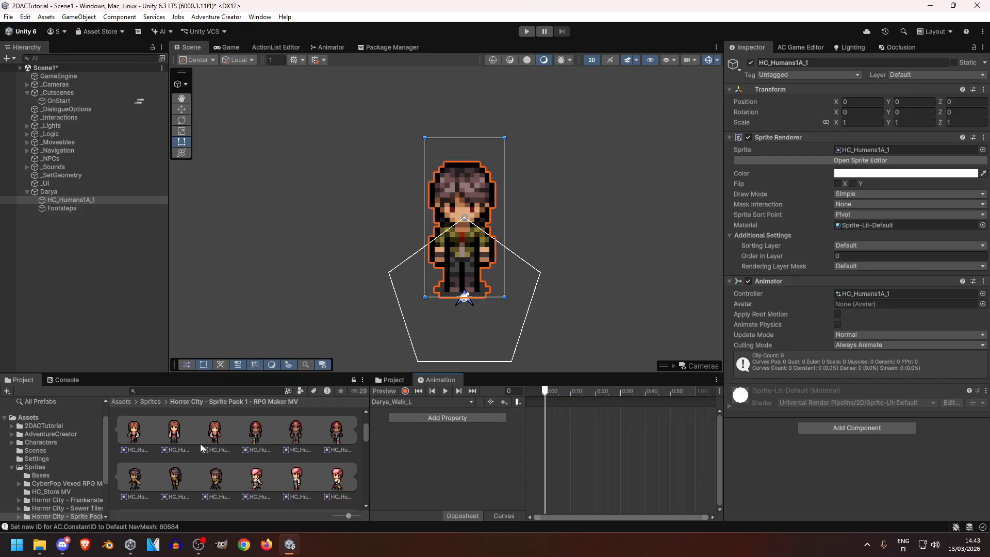
pyautogui.click(134, 477)
pyautogui.keyDown('shift'); pyautogui.click(217, 480); pyautogui.keyUp('shift')
pyautogui.moveTo(135, 479); pyautogui.dragTo(605, 415)
pyautogui.click(582, 432)
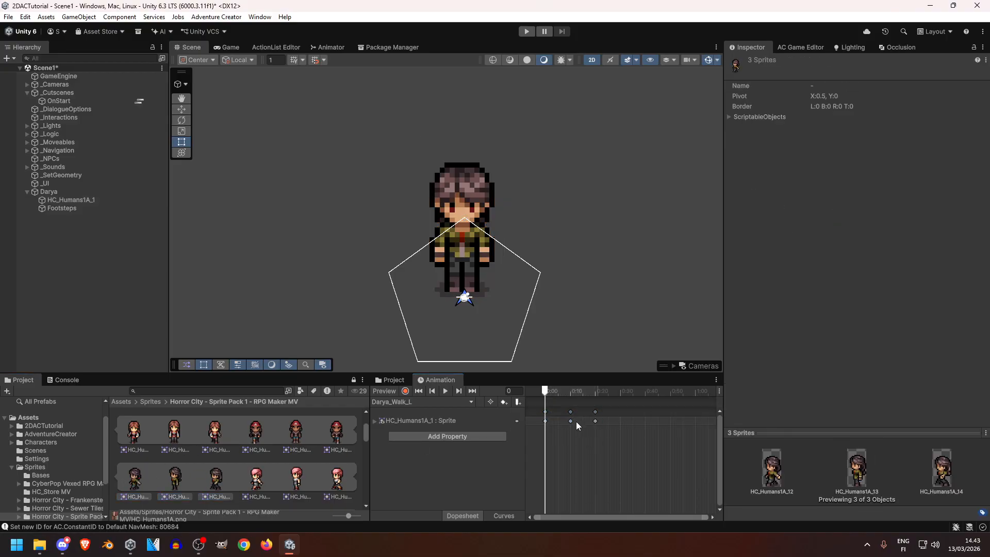
# - Copy the frame-10 keyframe of Darya_Walk_L to frames 30 and 40, and preview the clip
pyautogui.click(571, 391)
pyautogui.click(571, 421)
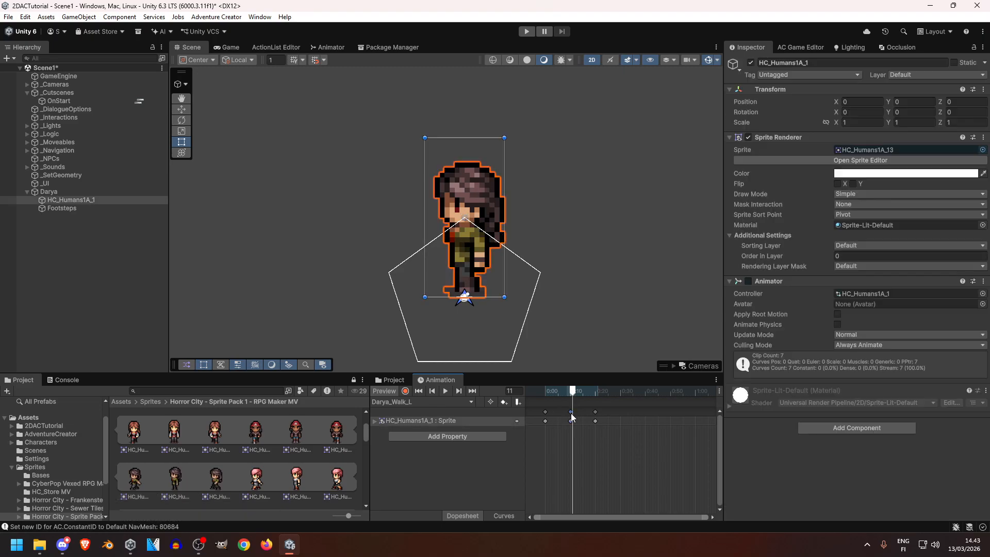
pyautogui.click(618, 391)
pyautogui.hotkey('ctrl', 'v')
pyautogui.click(645, 392)
pyautogui.press('space')
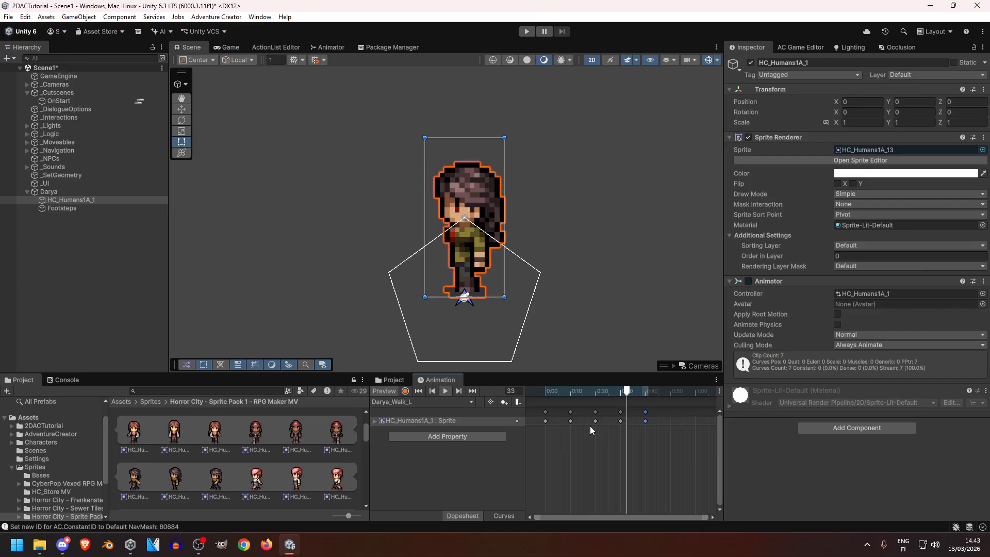
# - Create a new animation clip named Darya_Walk_R.anim in the Darya folder
pyautogui.click(450, 403)
pyautogui.click(412, 485)
pyautogui.click(407, 214)
pyautogui.click(348, 272)
pyautogui.moveTo(349, 272); pyautogui.dragTo(344, 273)
pyautogui.write('R')
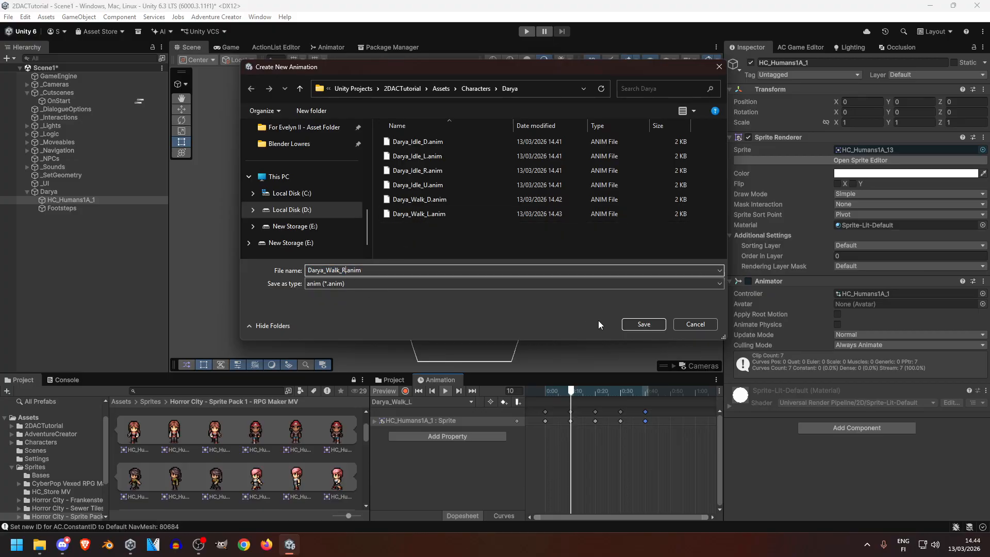
pyautogui.click(634, 326)
# - Add the three right-facing walk sprites starting with HC_Humans1A_24 to Darya_Walk_R, spacing their keyframes at frames 0, 10 and 20
pyautogui.scroll(-3, 252, 456)
pyautogui.click(138, 476)
pyautogui.keyDown('shift'); pyautogui.click(213, 477); pyautogui.keyUp('shift')
pyautogui.moveTo(214, 477); pyautogui.dragTo(605, 421)
pyautogui.click(588, 449)
# - Copy the frame-10 keyframe of Darya_Walk_R to frames 30 and 40, and preview the clip
pyautogui.click(571, 419)
pyautogui.press('space')
pyautogui.click(620, 392)
pyautogui.hotkey('ctrl', 'v')
pyautogui.click(645, 390)
pyautogui.hotkey('ctrl', 'v')
pyautogui.press('space')
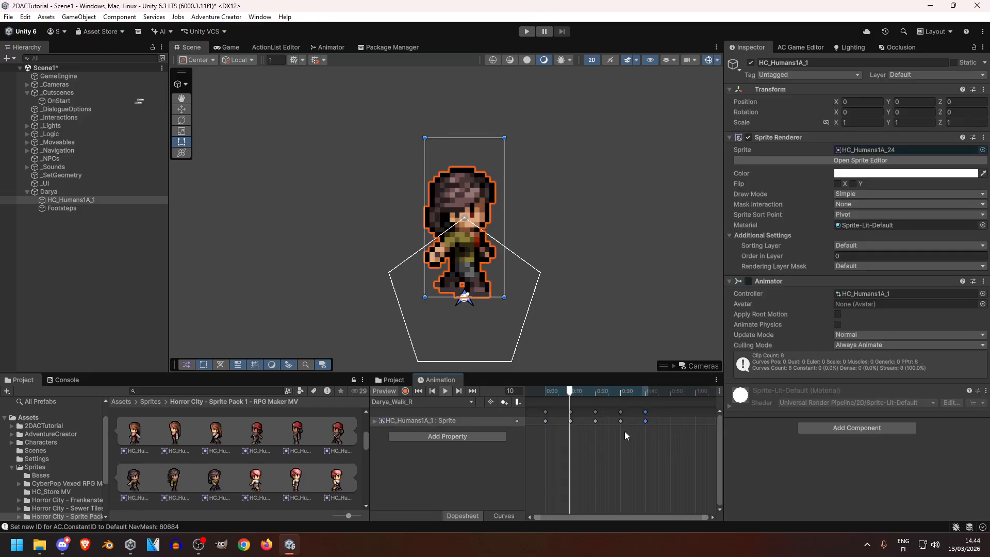
# - Create a new animation clip named Darya_Walk_U.anim in the Darya folder
pyautogui.click(450, 403)
pyautogui.click(420, 501)
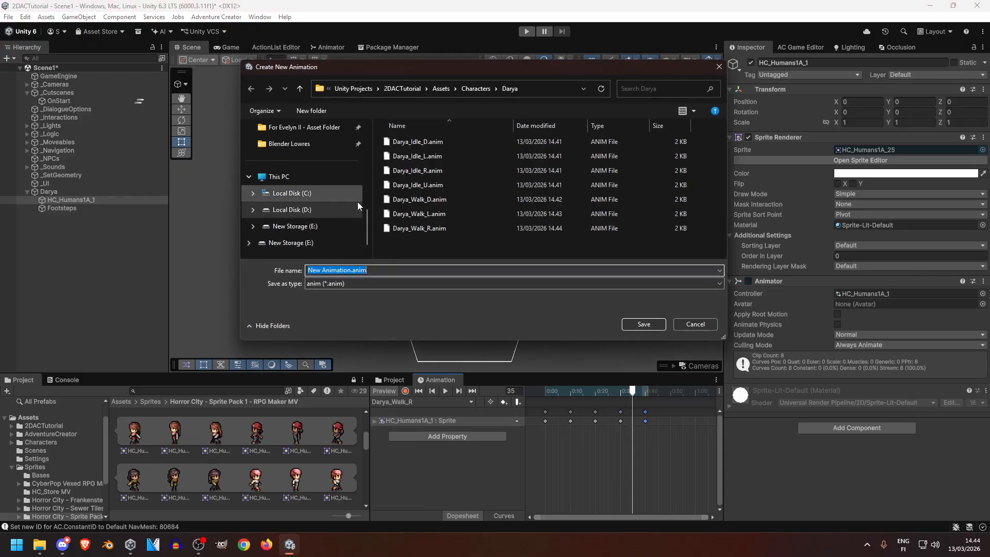
pyautogui.click(422, 232)
pyautogui.click(346, 271)
pyautogui.moveTo(341, 271); pyautogui.dragTo(346, 272)
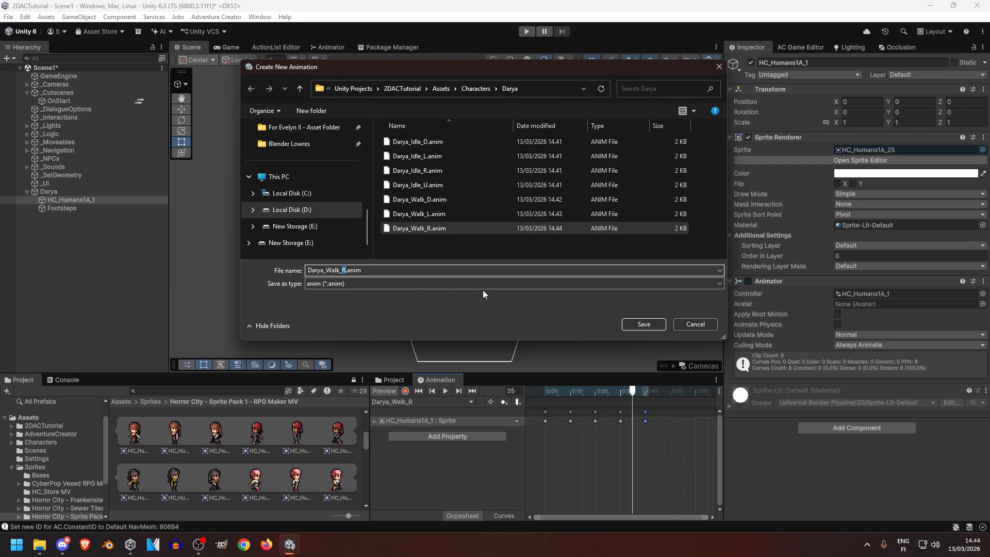
pyautogui.write('U')
pyautogui.click(644, 324)
# - Add the back-facing sprites HC_Humans1A_36 to HC_Humans1A_38 to Darya_Walk_U, spacing their keyframes at frames 0, 10 and 20
pyautogui.scroll(-3, 246, 444)
pyautogui.click(224, 445)
pyautogui.keyDown('shift'); pyautogui.click(146, 445); pyautogui.keyUp('shift')
pyautogui.moveTo(172, 458); pyautogui.dragTo(591, 428)
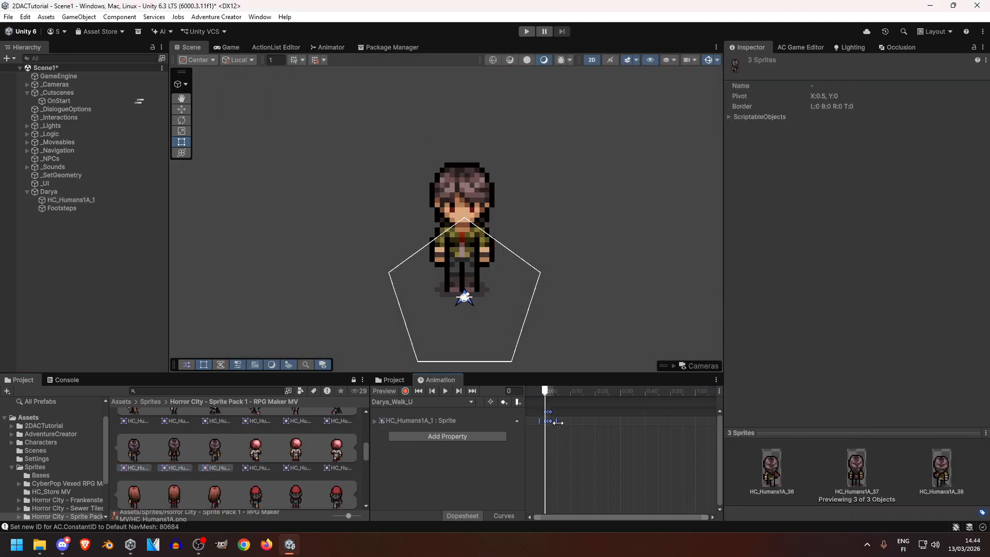
# - Copy the frame-10 keyframe of Darya_Walk_U to frames 30 and 40, and preview the clip
pyautogui.click(571, 411)
pyautogui.moveTo(630, 392); pyautogui.dragTo(620, 396)
pyautogui.hotkey('ctrl', 'v')
pyautogui.click(646, 391)
pyautogui.hotkey('ctrl', 'v')
pyautogui.press('space')
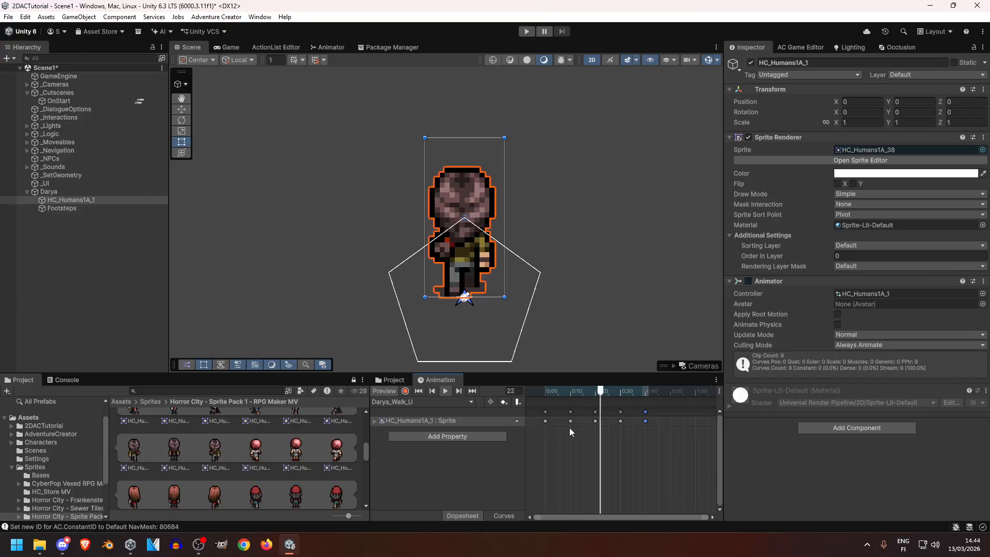
# - Open the Assets/Characters/Darya folder and save the Darya scene object there as a prefab
pyautogui.click(125, 403)
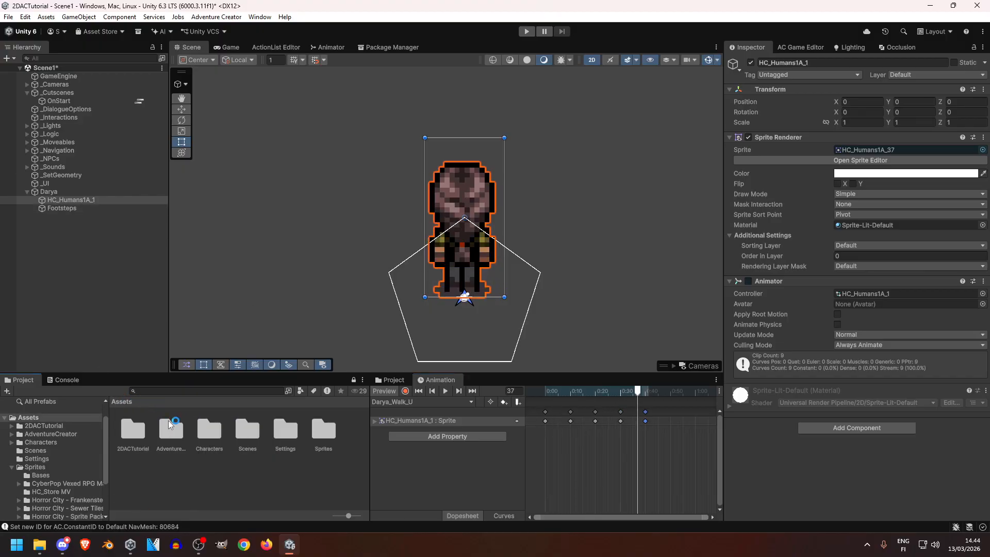
pyautogui.doubleClick(221, 435)
pyautogui.click(135, 431)
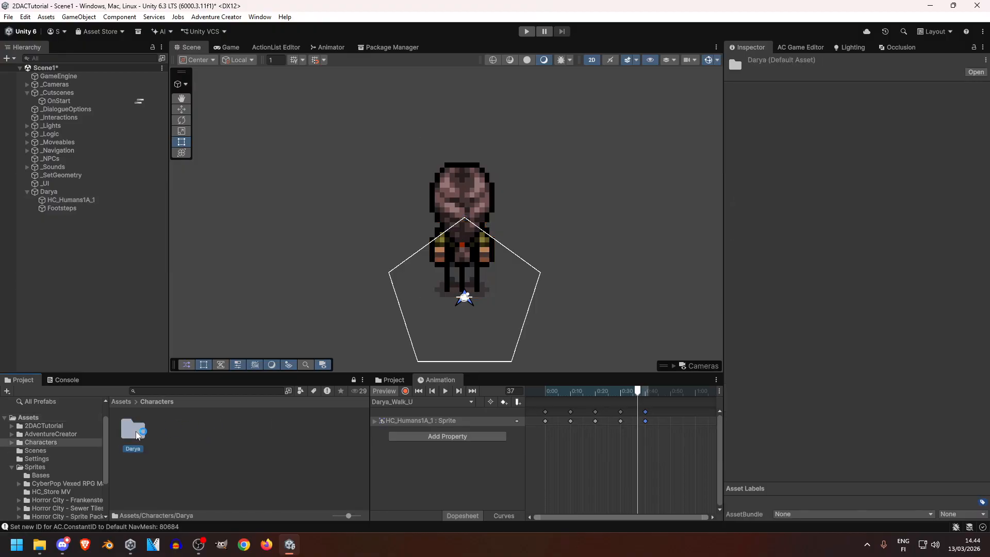
pyautogui.doubleClick(135, 431)
pyautogui.click(67, 191)
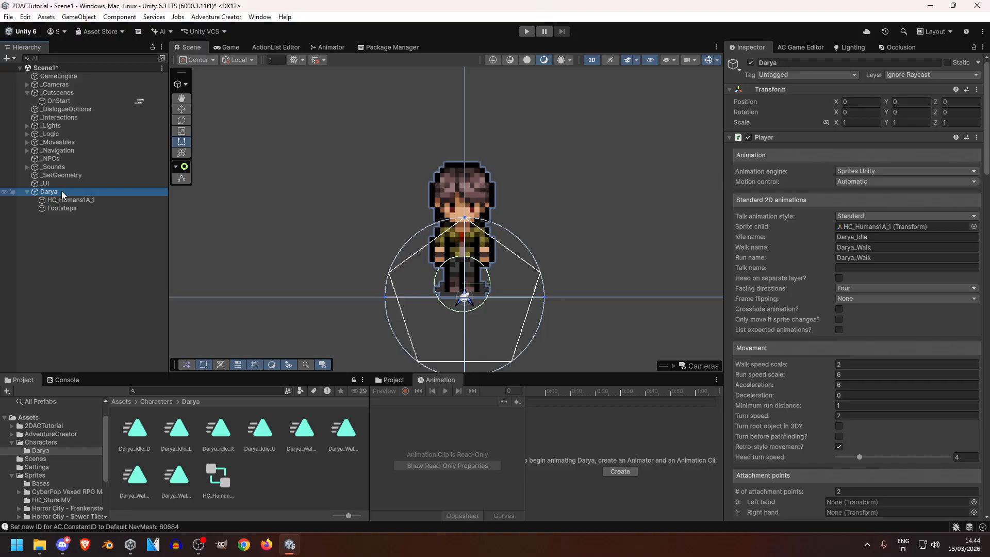
pyautogui.moveTo(57, 194); pyautogui.dragTo(269, 476)
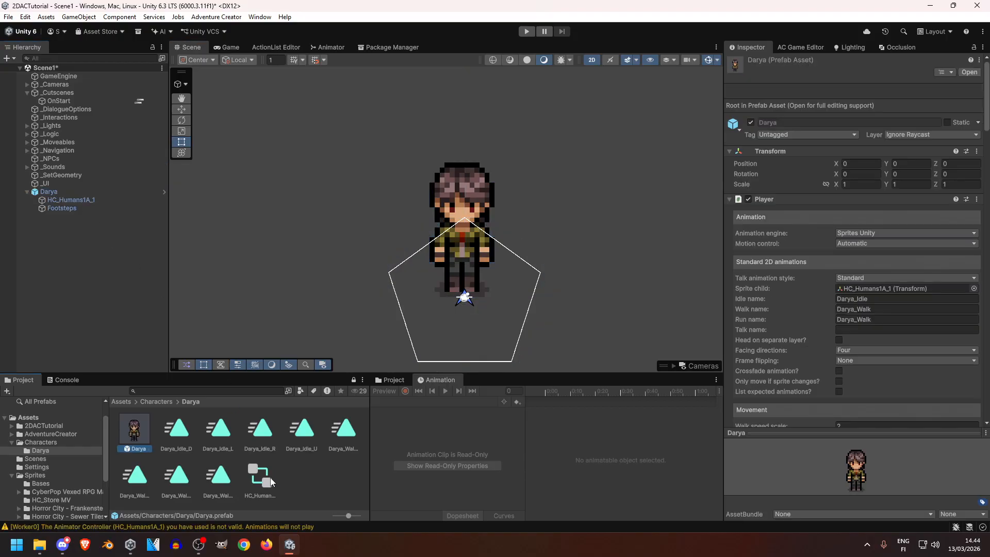
# - Delete the Darya instance from Scene1, keeping only its prefab in the project
pyautogui.click(57, 193)
pyautogui.click(28, 191)
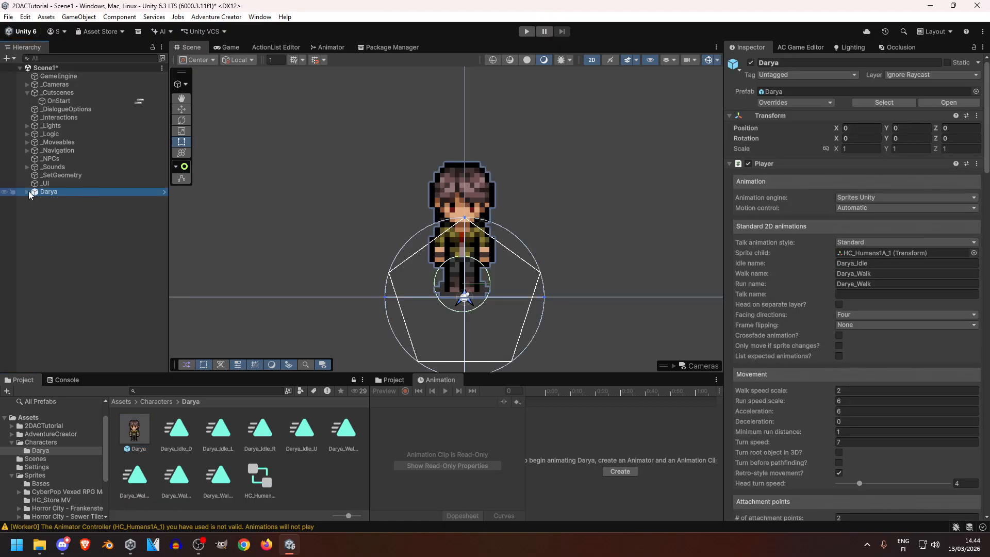
pyautogui.press('Delete')
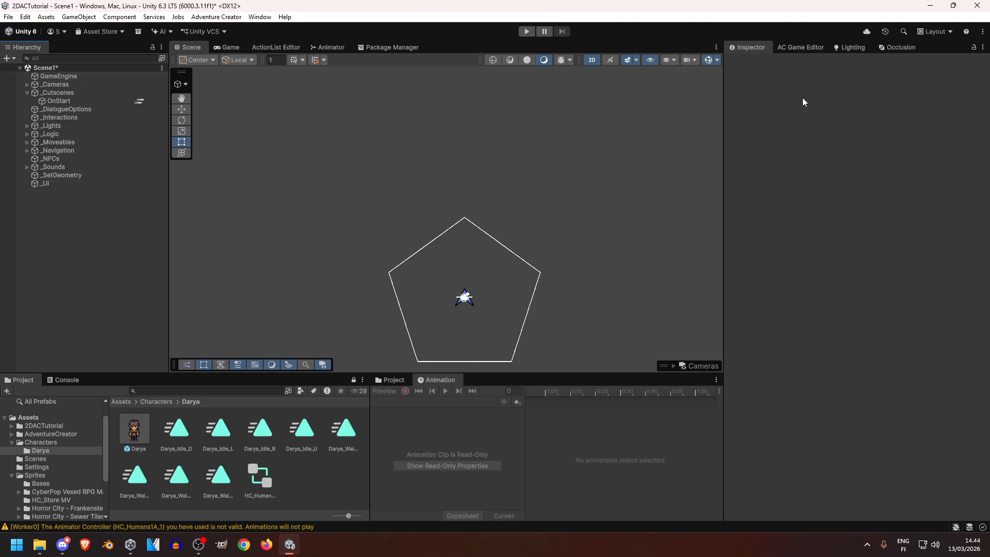
# - Assign the Darya prefab as the Player prefab in the Adventure Creator settings, keeping Player switching on Do Not Allow
pyautogui.click(805, 49)
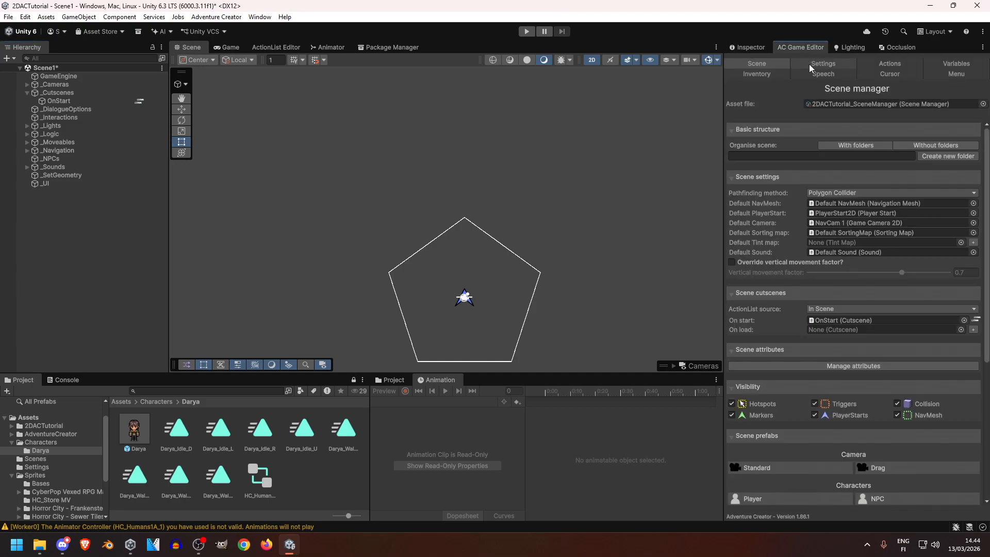
pyautogui.click(809, 64)
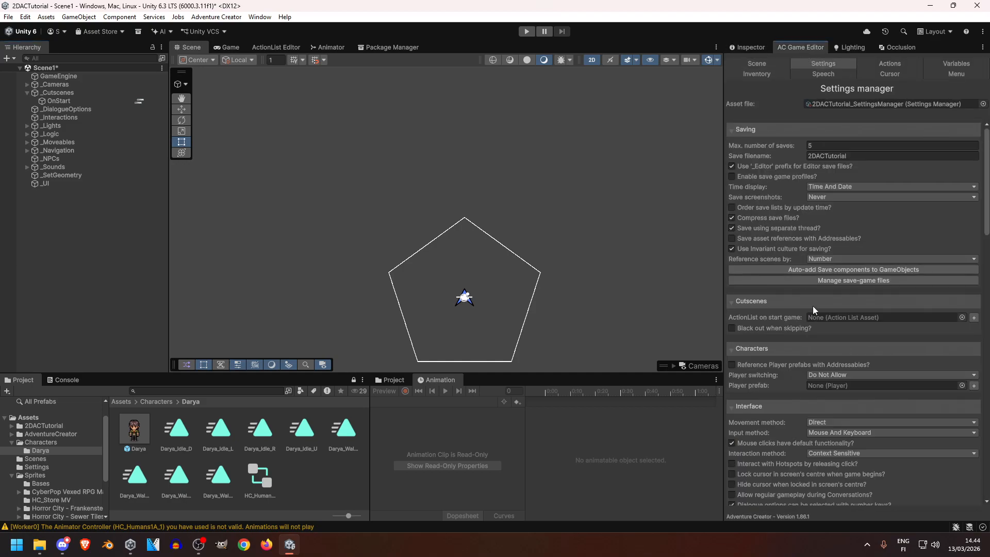
pyautogui.scroll(-1, 774, 356)
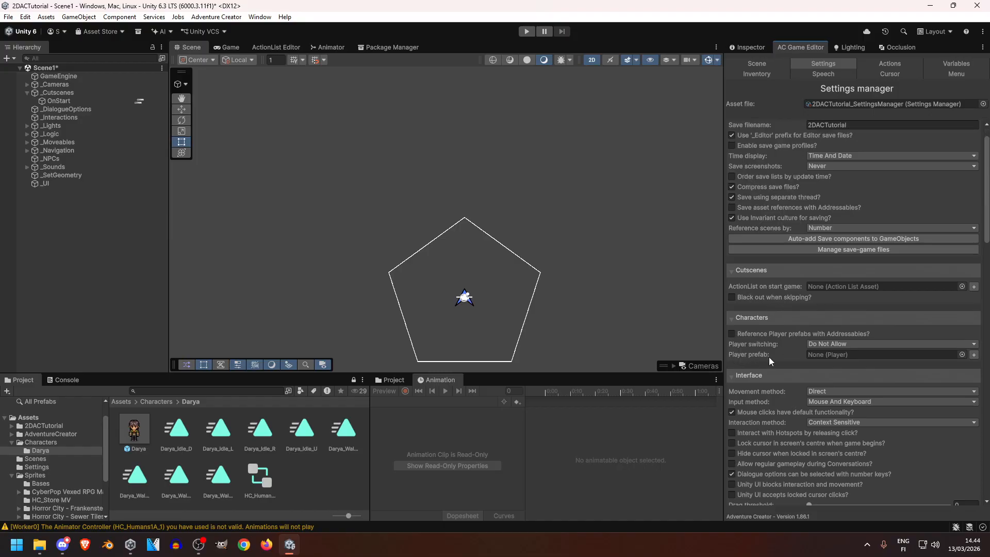
pyautogui.moveTo(133, 439); pyautogui.dragTo(831, 357)
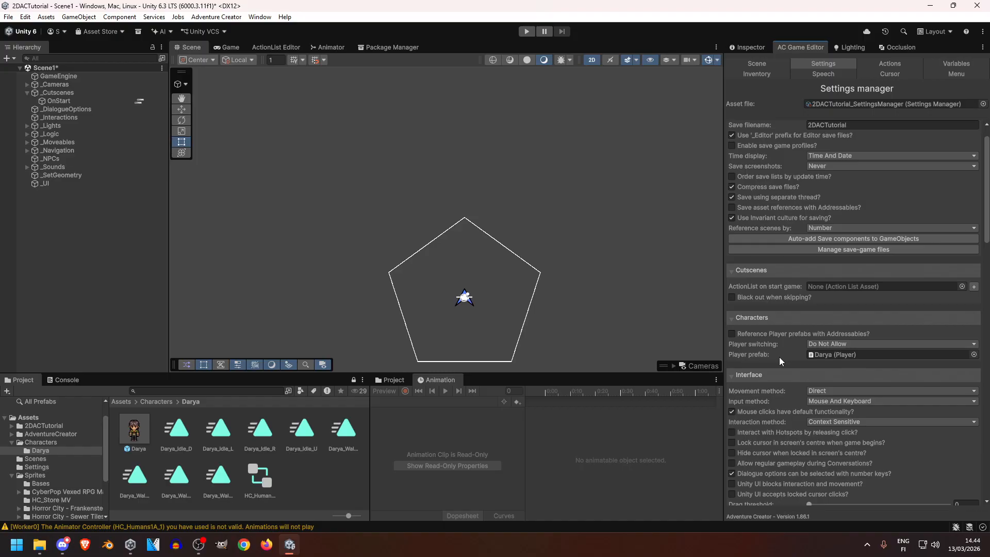
pyautogui.click(841, 342)
pyautogui.click(767, 342)
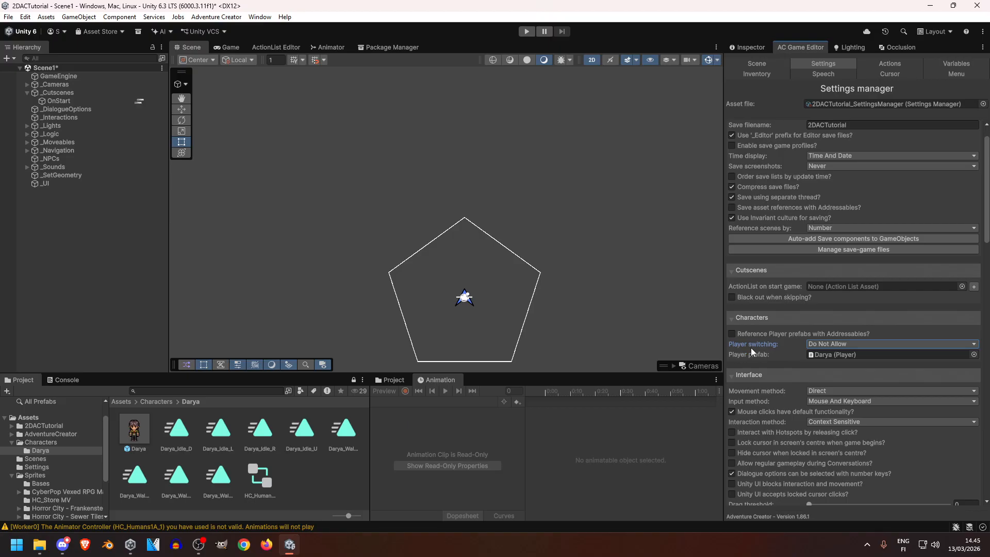
# - Save Scene1, run it briefly in the Game view to check whether Darya appears, and stop playback
pyautogui.click(27, 92)
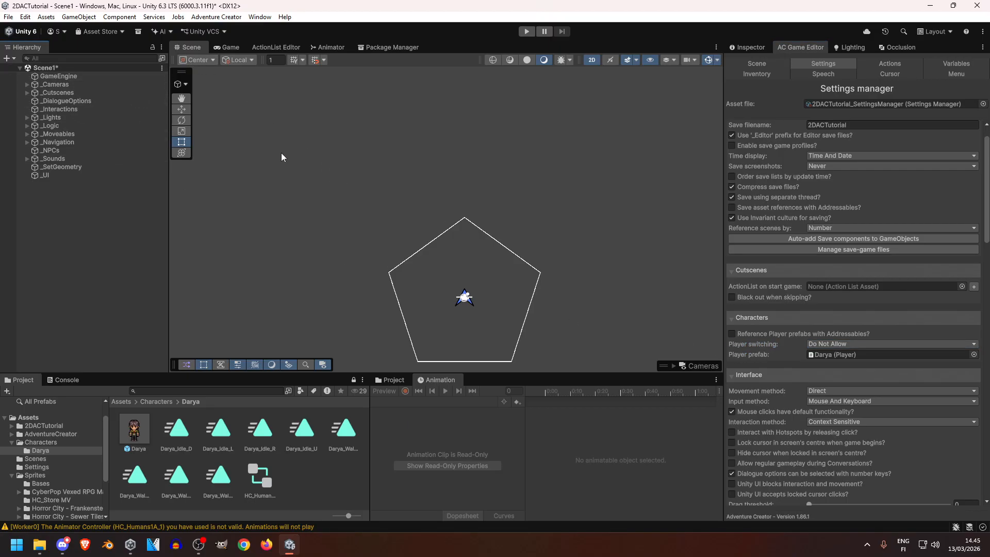
pyautogui.moveTo(377, 182); pyautogui.dragTo(393, 108, button='middle')
pyautogui.moveTo(490, 107); pyautogui.dragTo(465, 129, button='middle')
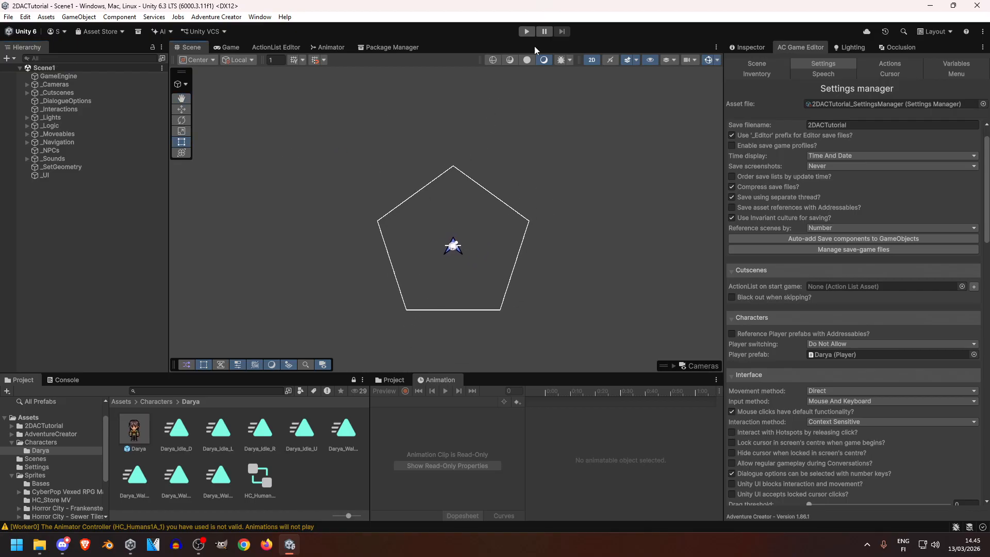
pyautogui.click(527, 32)
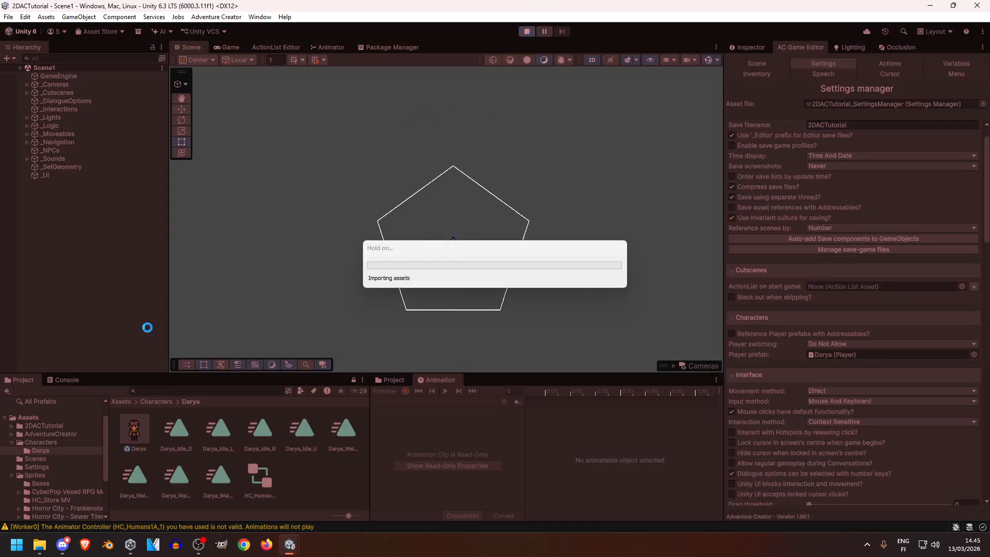
pyautogui.click(232, 48)
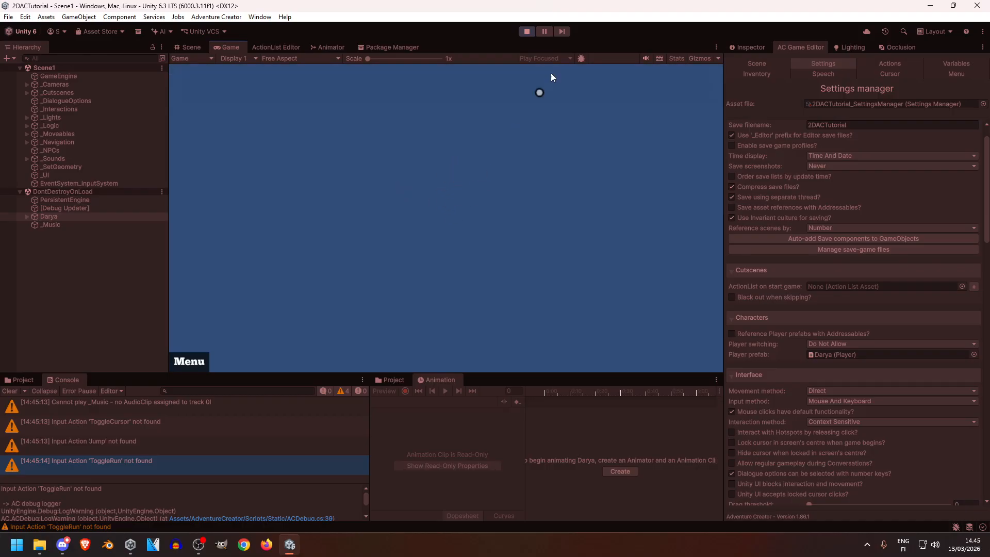
pyautogui.click(527, 31)
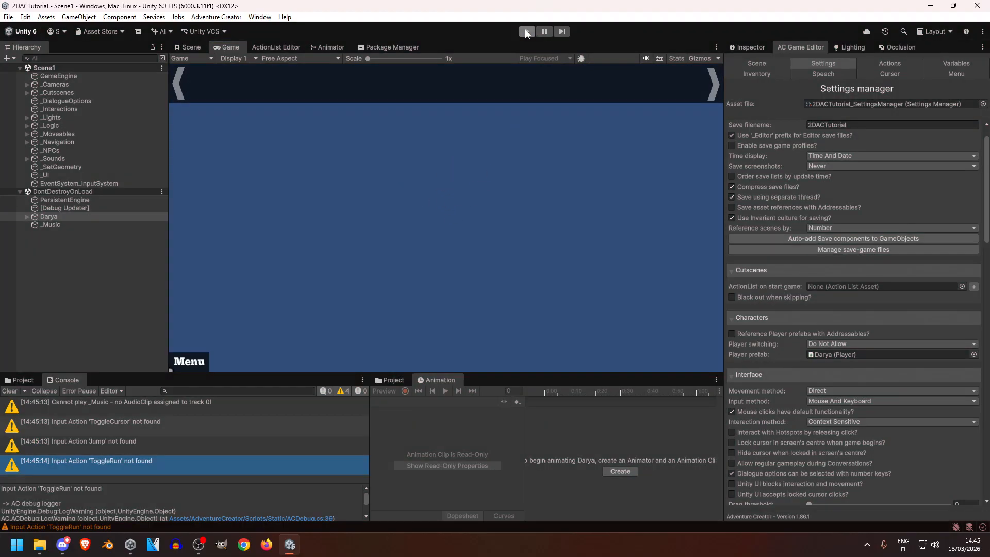
# - Set NavCam 1's Z position to -10, comparing it with the Main Camera's position
pyautogui.click(26, 84)
pyautogui.click(57, 92)
pyautogui.click(34, 93)
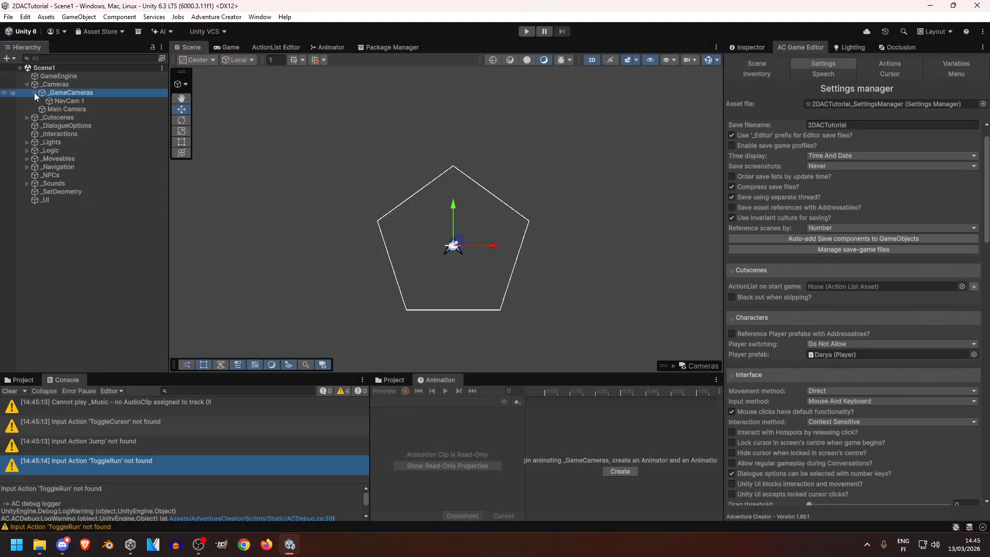
pyautogui.click(76, 103)
pyautogui.click(752, 48)
pyautogui.scroll(3, 453, 235)
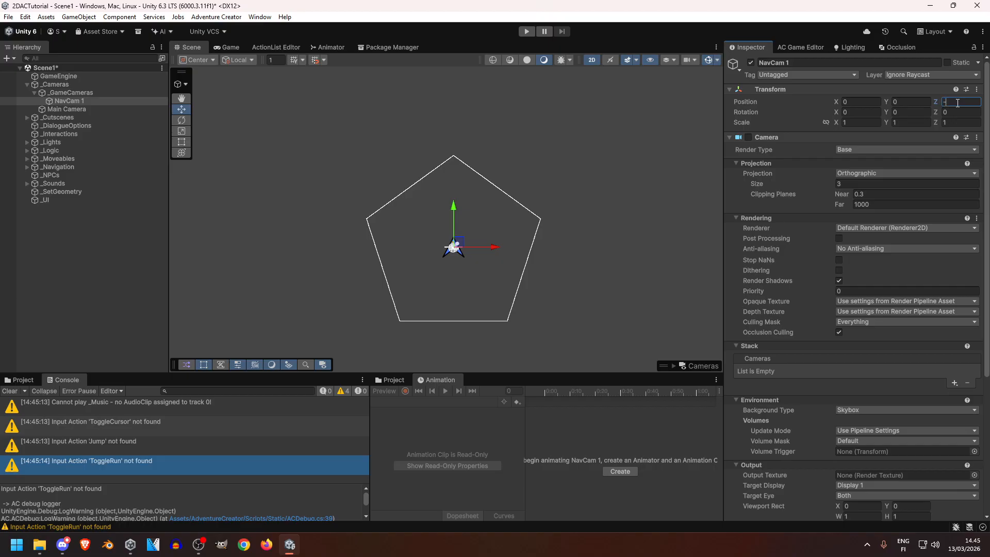
pyautogui.click(969, 104)
pyautogui.click(79, 109)
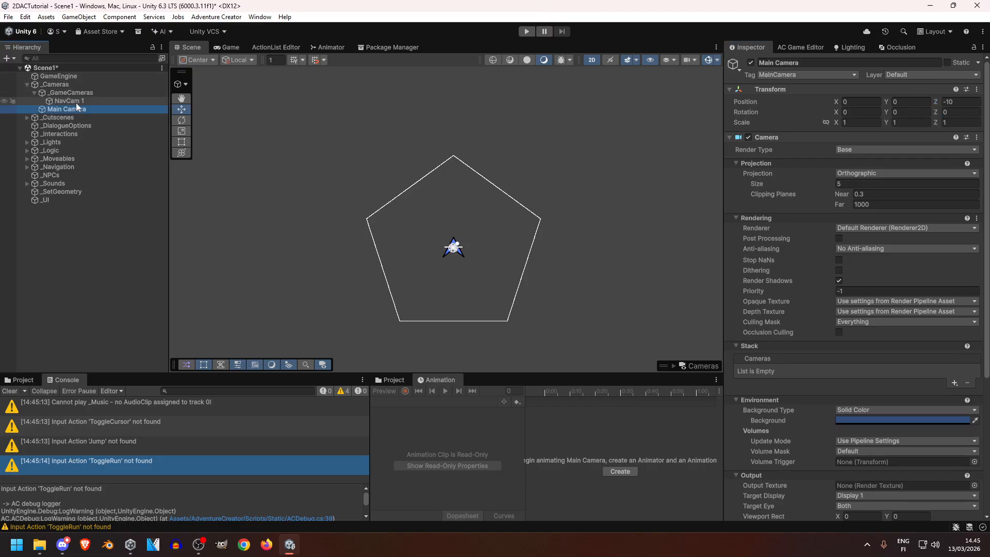
pyautogui.click(78, 101)
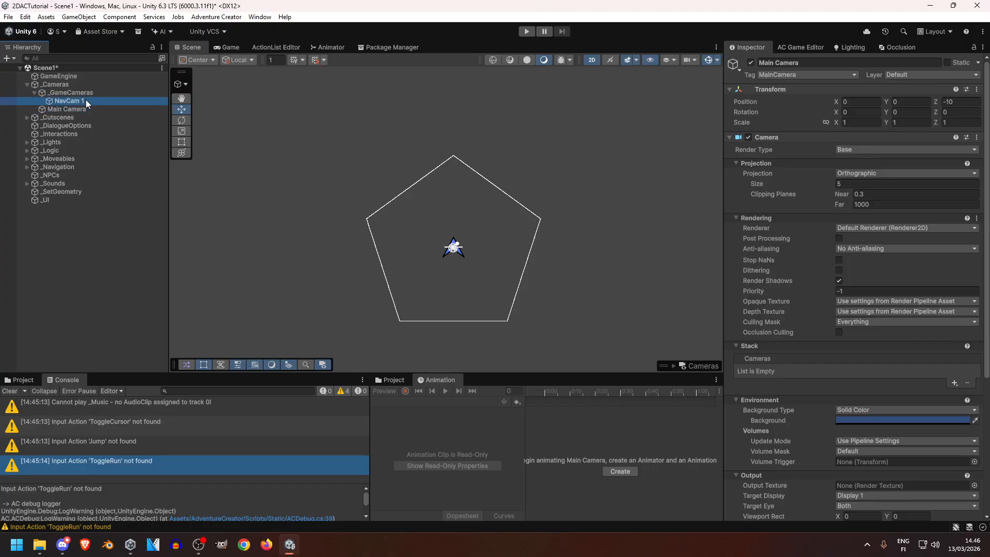
# - Run the scene and walk Darya in all four directions to test her idle and walk animations
pyautogui.click(526, 32)
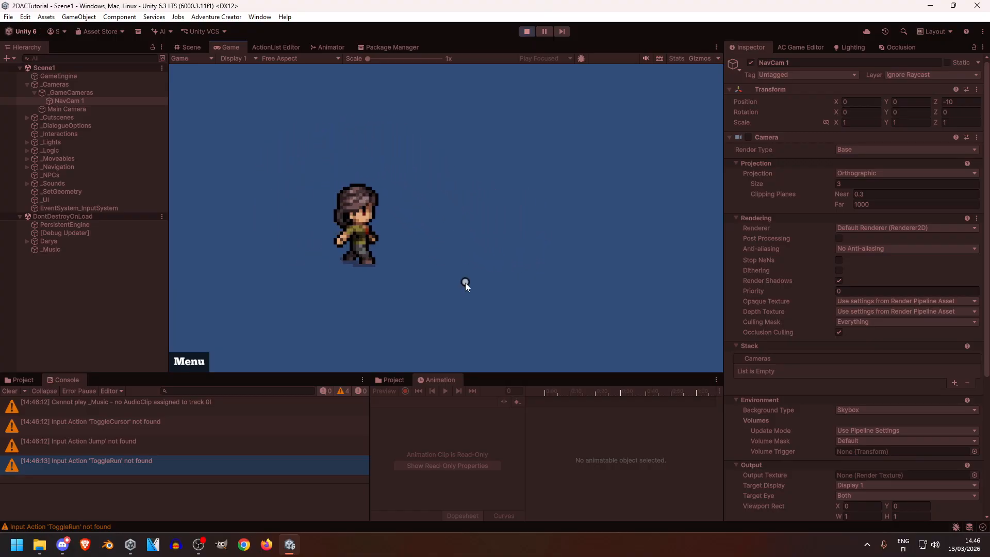
pyautogui.press('s')
pyautogui.press('a')
pyautogui.press('w')
pyautogui.press('s')
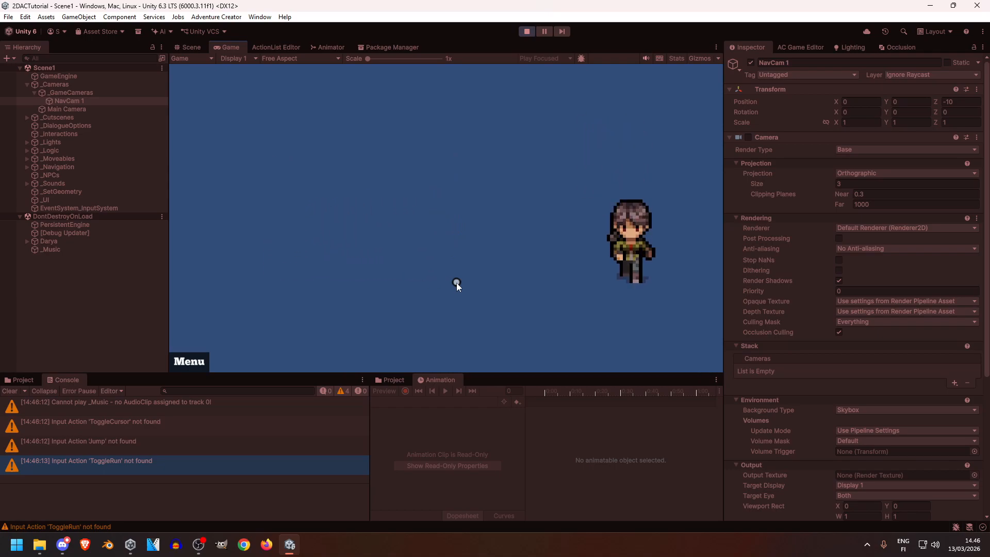
pyautogui.press('a')
pyautogui.press('w')
pyautogui.press('d')
pyautogui.press('s')
pyautogui.press('w')
pyautogui.press('d')
pyautogui.press('d')
pyautogui.press('s')
pyautogui.press('a')
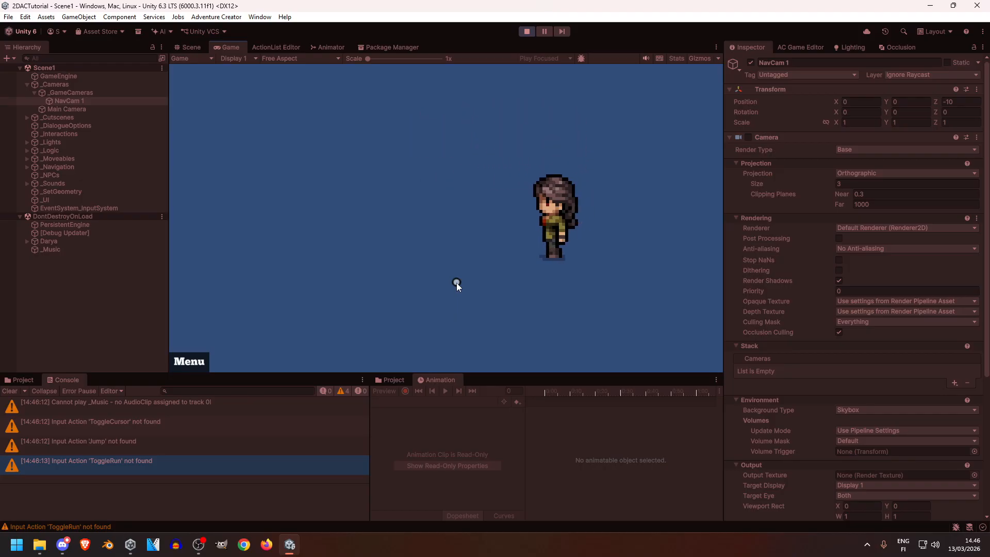
pyautogui.press('s')
pyautogui.press('d')
pyautogui.press('d')
pyautogui.press('w')
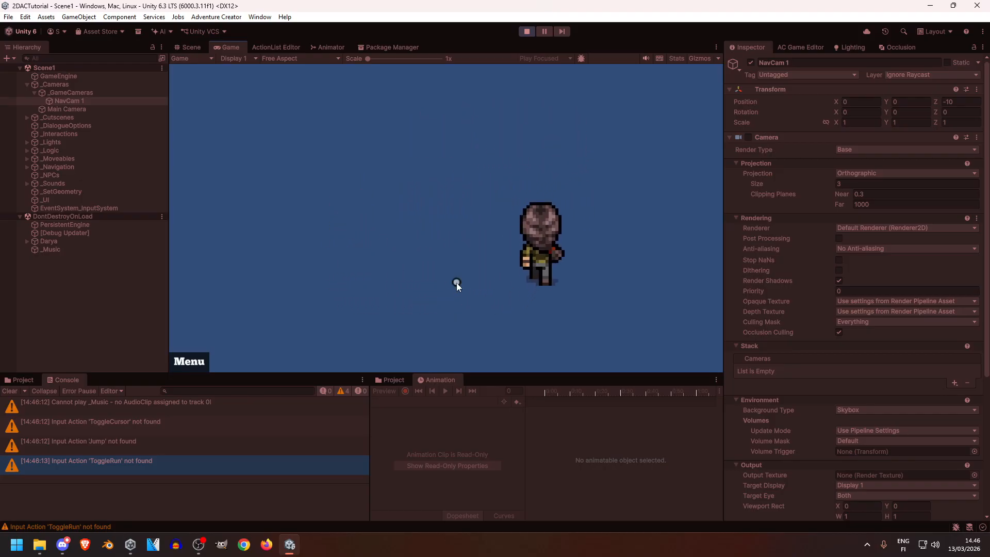
pyautogui.press('a')
pyautogui.press('s')
pyautogui.press('d')
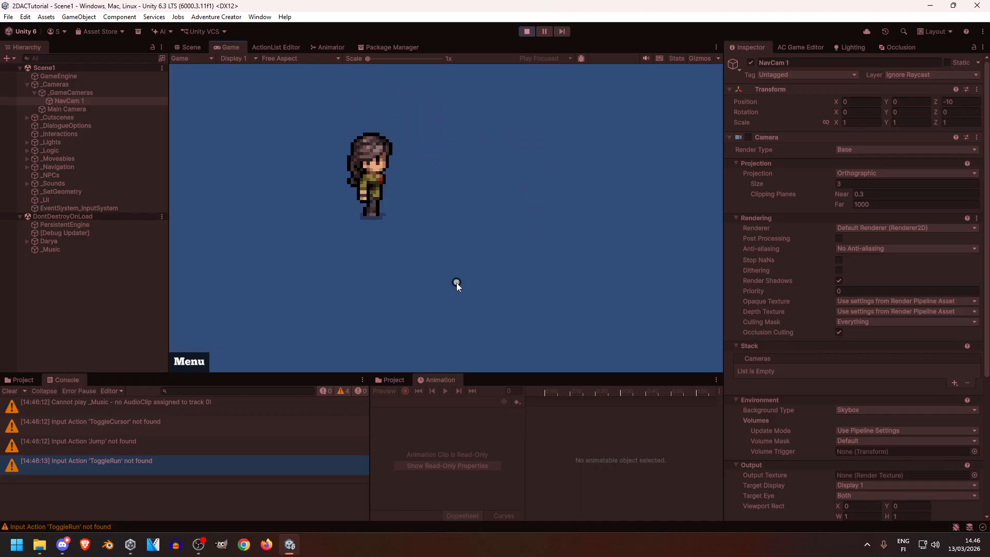
pyautogui.press('a')
pyautogui.press('s')
pyautogui.press('d')
pyautogui.press('w')
pyautogui.press('a')
pyautogui.press('s')
pyautogui.press('d')
pyautogui.press('w')
pyautogui.press('a')
pyautogui.press('s')
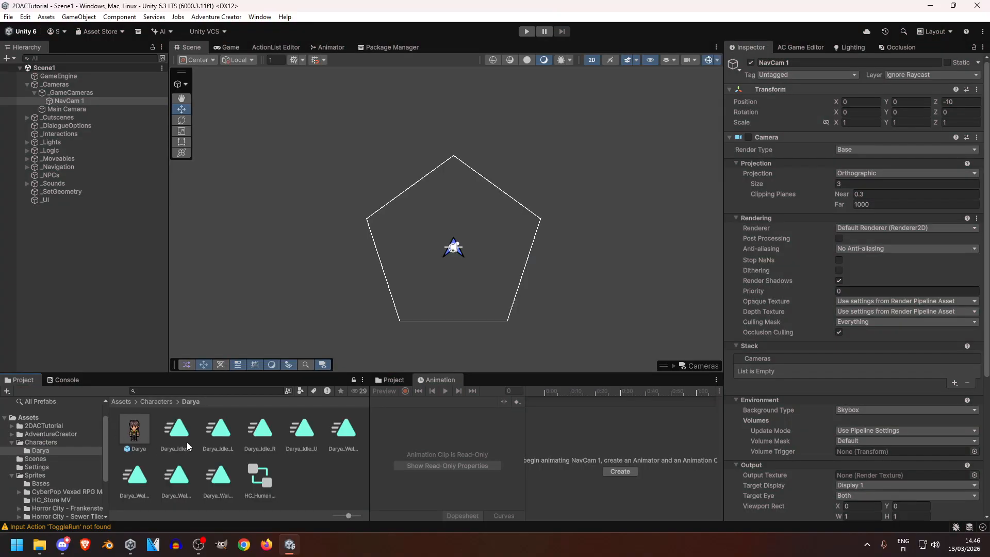
# - Set the Darya prefab's walk speed scale to 3 and its minimum run distance to 0
pyautogui.click(134, 431)
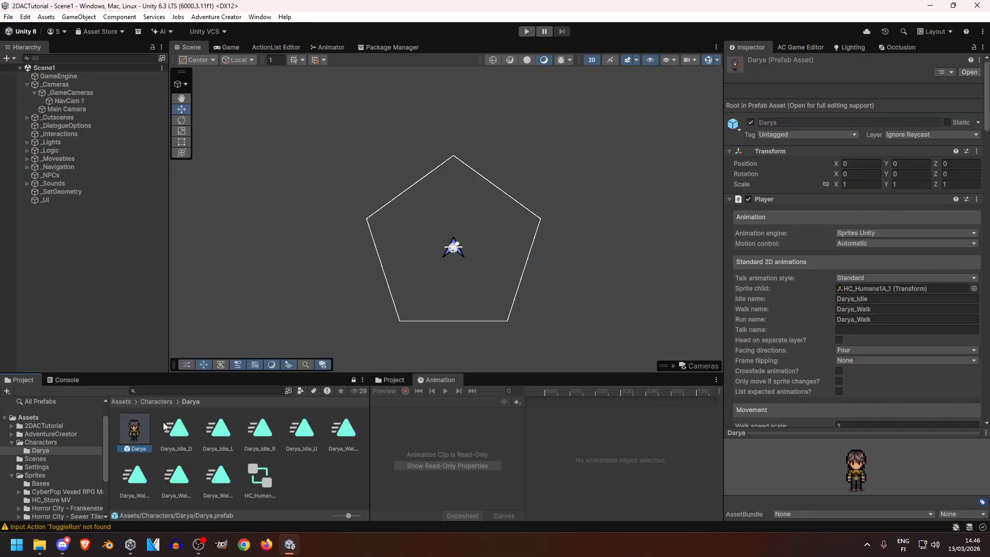
pyautogui.scroll(-10, 818, 287)
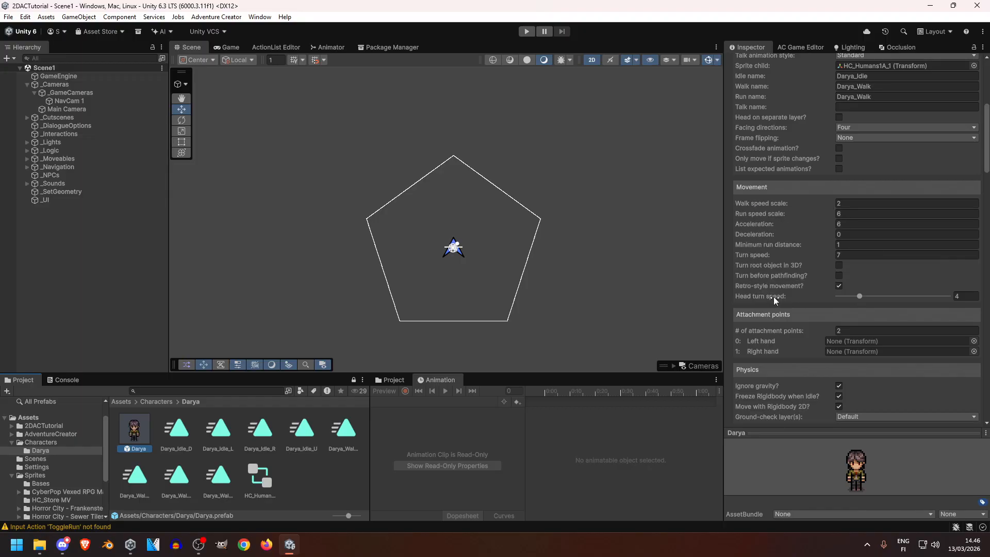
pyautogui.moveTo(783, 285)
pyautogui.click(863, 204)
pyautogui.write('3')
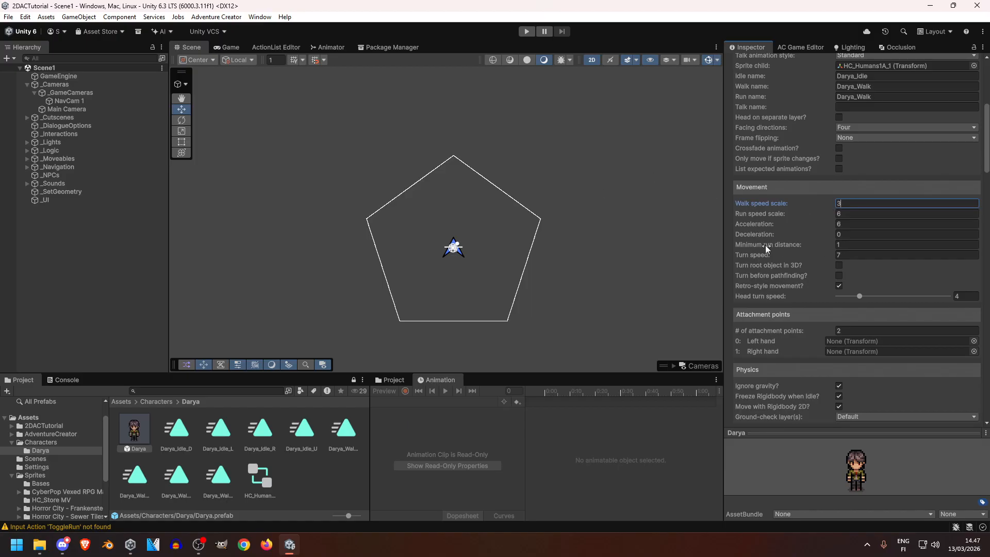
pyautogui.moveTo(781, 244)
pyautogui.click(856, 244)
pyautogui.write('0')
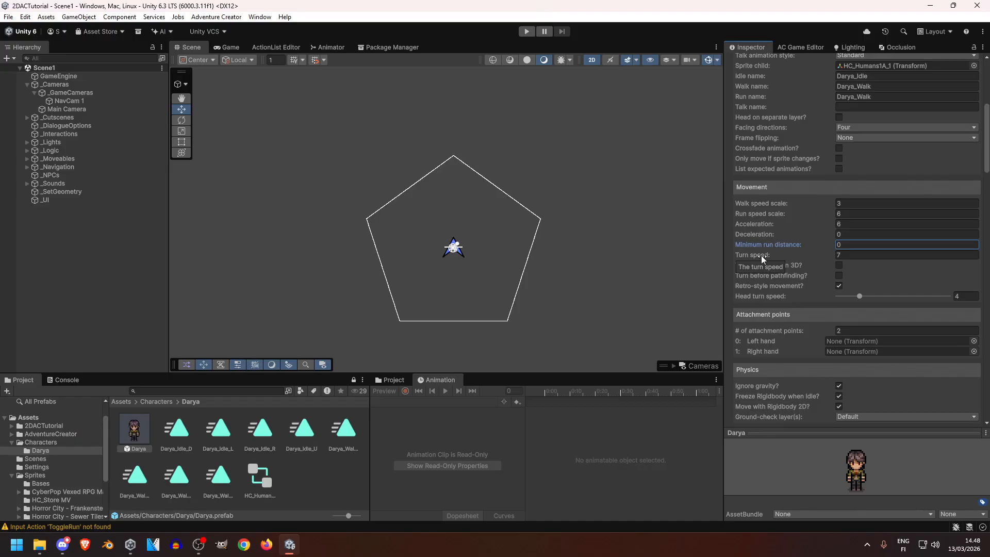
# - Remove the Rigidbody 2D component from the Darya prefab and look through its remaining components
pyautogui.scroll(-10, 775, 407)
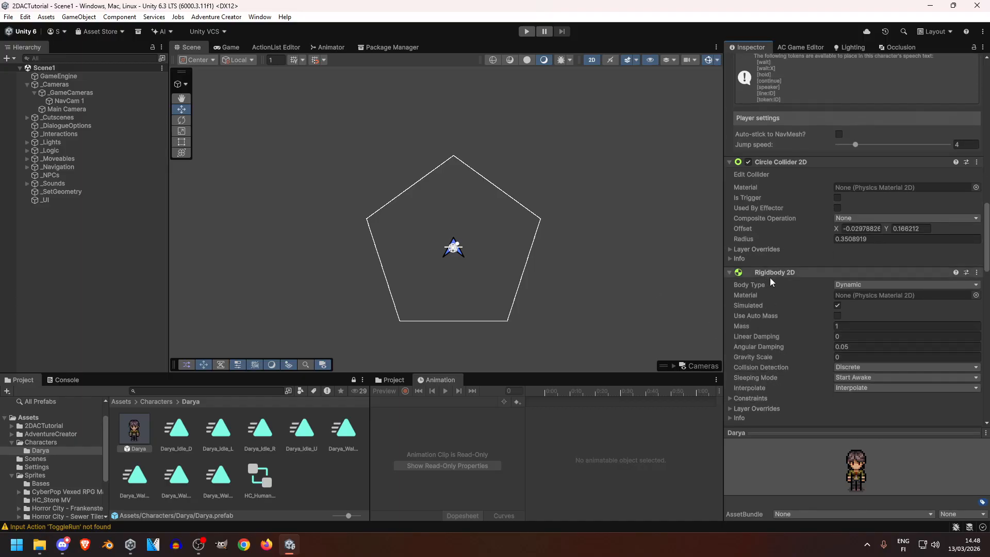
pyautogui.scroll(-2, 774, 268)
pyautogui.click(977, 189)
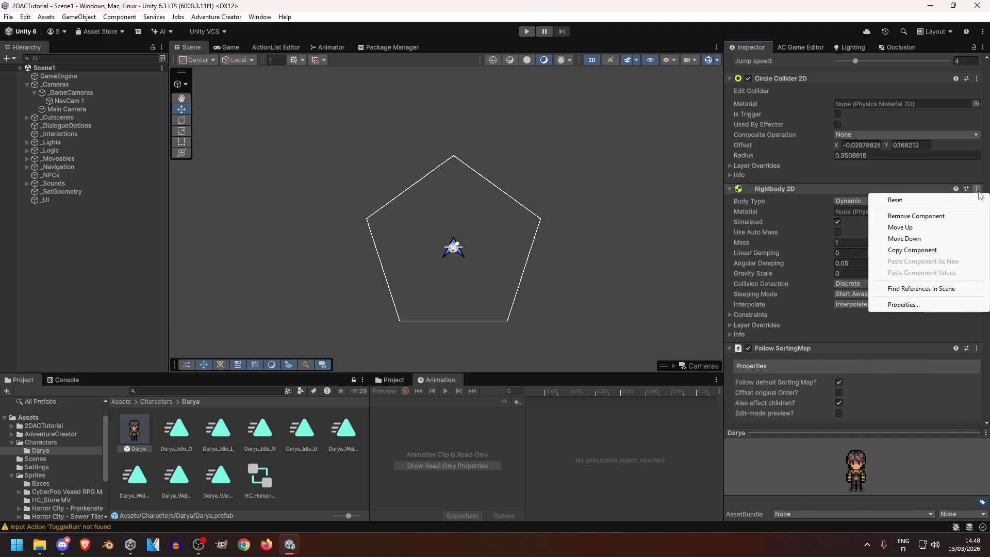
pyautogui.click(876, 215)
pyautogui.scroll(-6, 774, 282)
pyautogui.scroll(-5, 791, 280)
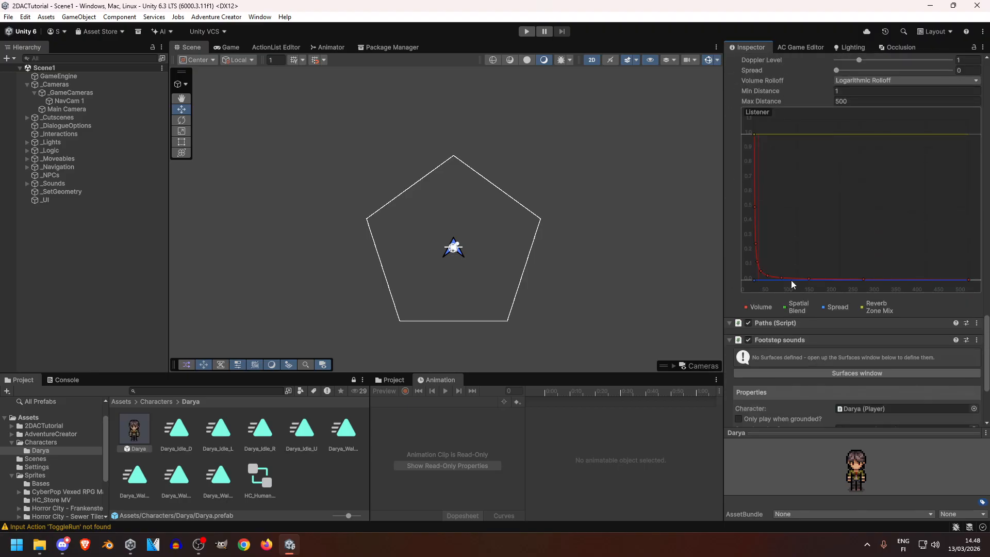
pyautogui.scroll(6, 791, 280)
# - Run the scene again, walk Darya around in every direction to test the adjusted movement, and stop playback
pyautogui.click(527, 32)
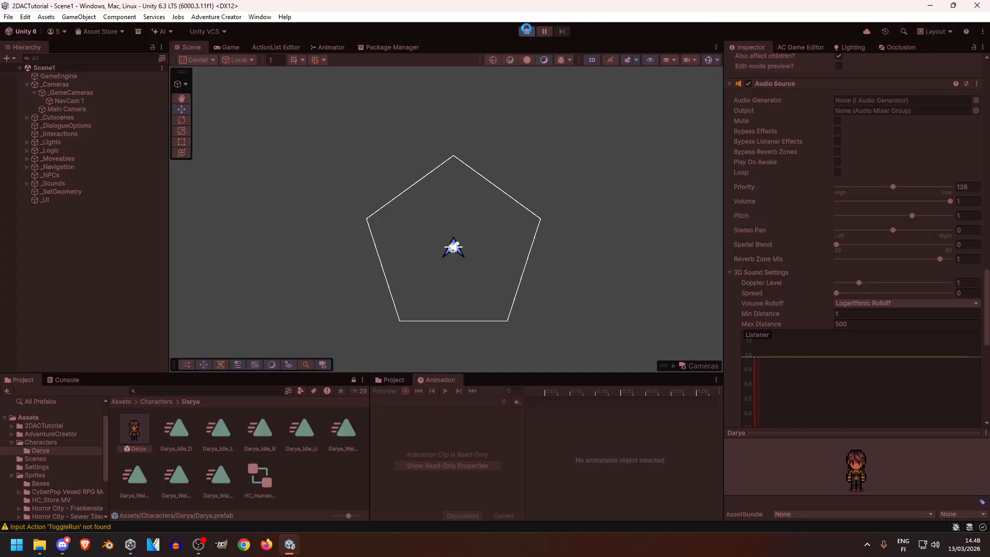
pyautogui.press('a')
pyautogui.press('d')
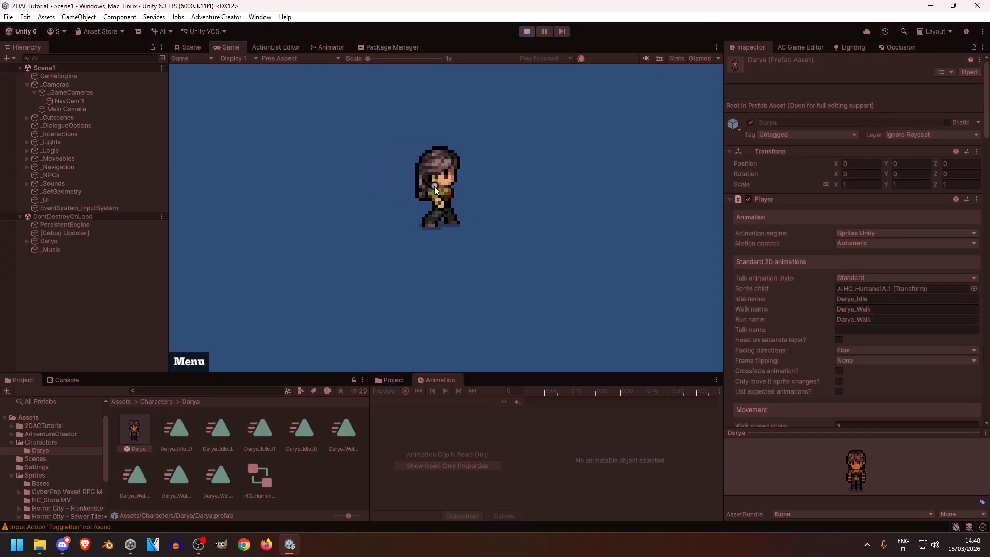
pyautogui.press('a')
pyautogui.press('s')
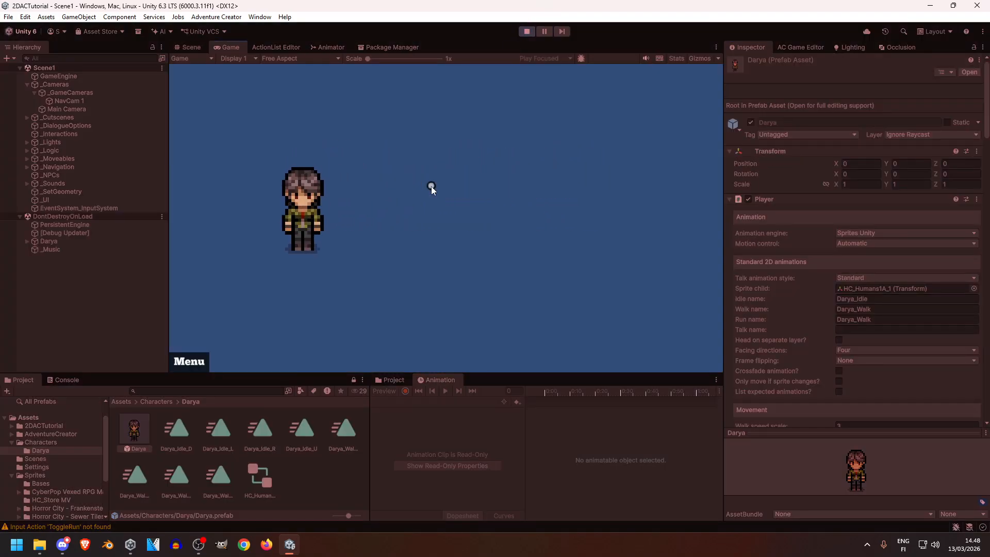
pyautogui.press('d')
pyautogui.press('w')
pyautogui.press('d')
pyautogui.press('s')
pyautogui.press('a')
pyautogui.press('w')
pyautogui.press('d')
pyautogui.press('s')
pyautogui.press('d')
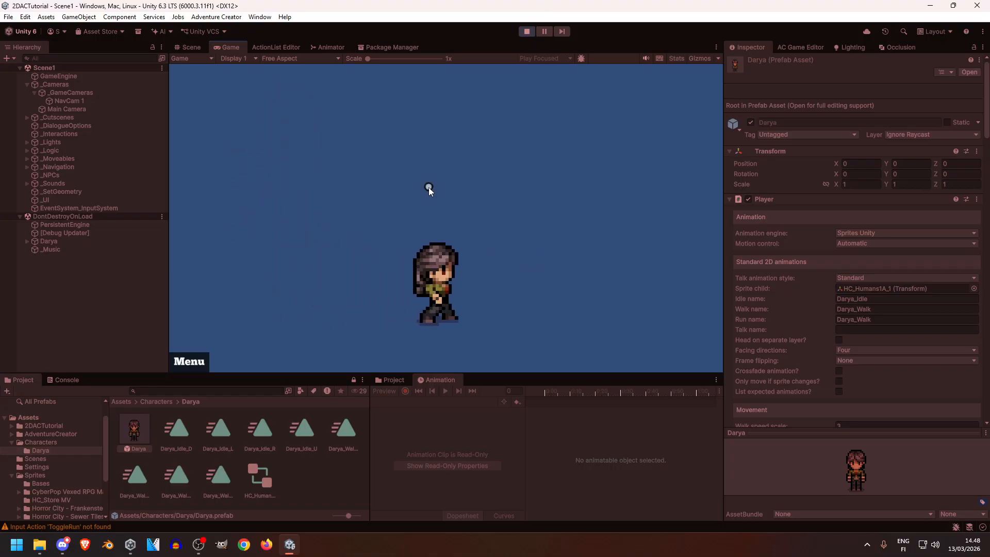
pyautogui.press('w')
pyautogui.press('s')
pyautogui.press('a')
pyautogui.press('w')
pyautogui.press('s')
pyautogui.press('d')
pyautogui.press('d')
pyautogui.press('w')
pyautogui.press('a')
pyautogui.press('d')
pyautogui.press('w')
pyautogui.press('d')
pyautogui.press('s')
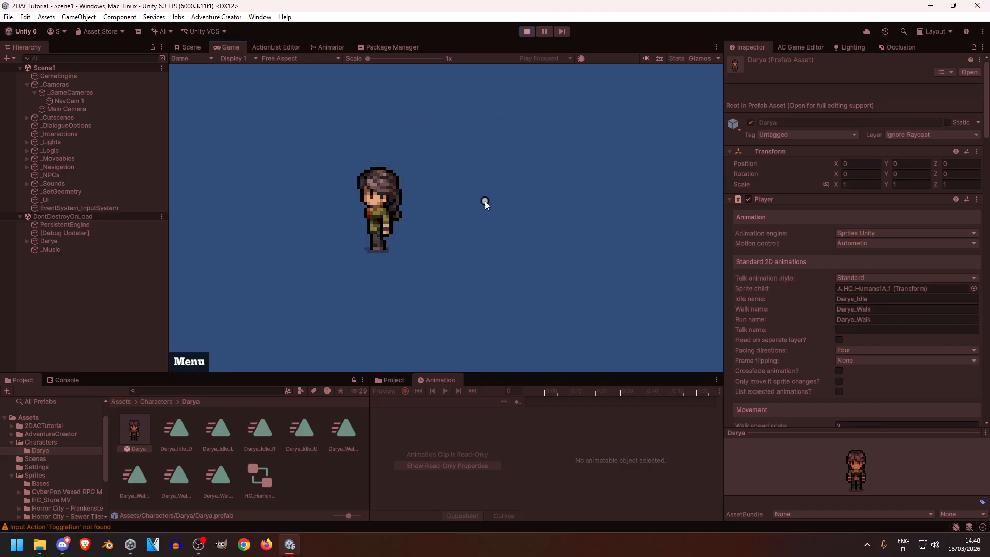
pyautogui.press('d')
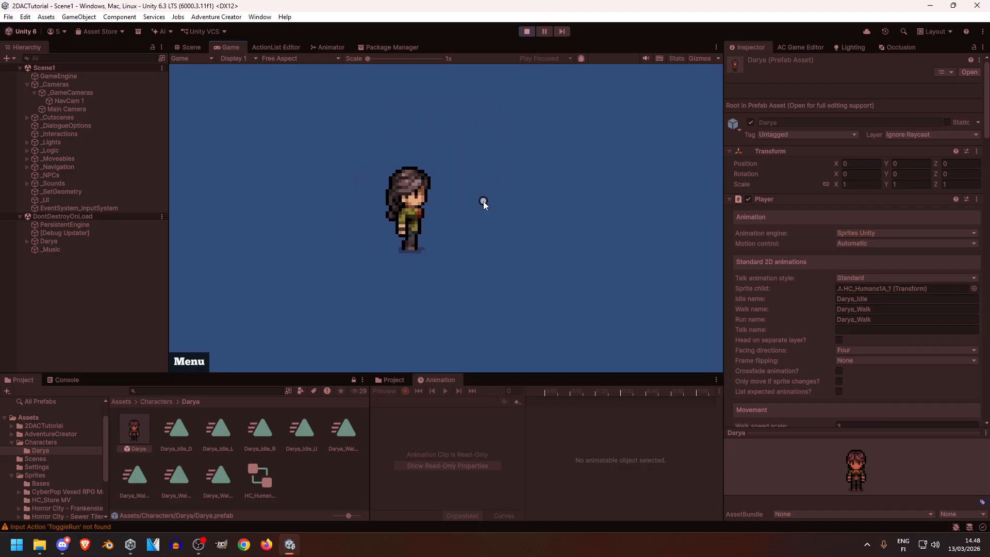
pyautogui.press('d')
pyautogui.press('s')
pyautogui.press('a')
pyautogui.press('w')
pyautogui.press('s')
pyautogui.press('d')
pyautogui.press('w')
pyautogui.press('s')
pyautogui.press('d')
pyautogui.press('s')
pyautogui.press('a')
pyautogui.press('w')
pyautogui.doubleClick(483, 200)
pyautogui.press('d')
pyautogui.press('a')
pyautogui.press('s')
pyautogui.press('d')
pyautogui.press('a')
pyautogui.press('s')
pyautogui.press('w')
pyautogui.press('d')
pyautogui.press('w')
pyautogui.press('a')
pyautogui.press('s')
pyautogui.press('a')
pyautogui.press('w')
pyautogui.press('d')
pyautogui.press('s')
pyautogui.press('a')
pyautogui.press('w')
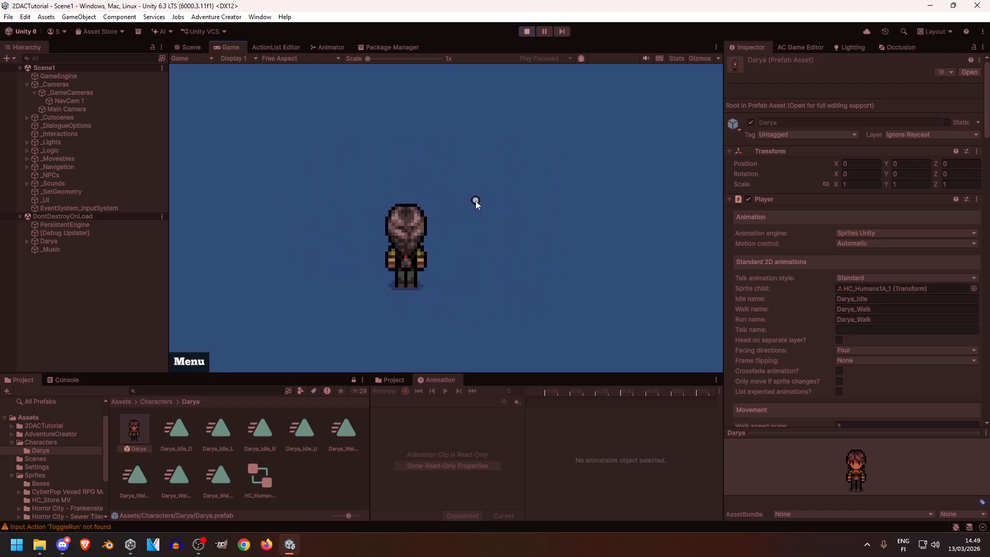
pyautogui.press('s')
pyautogui.click(527, 31)
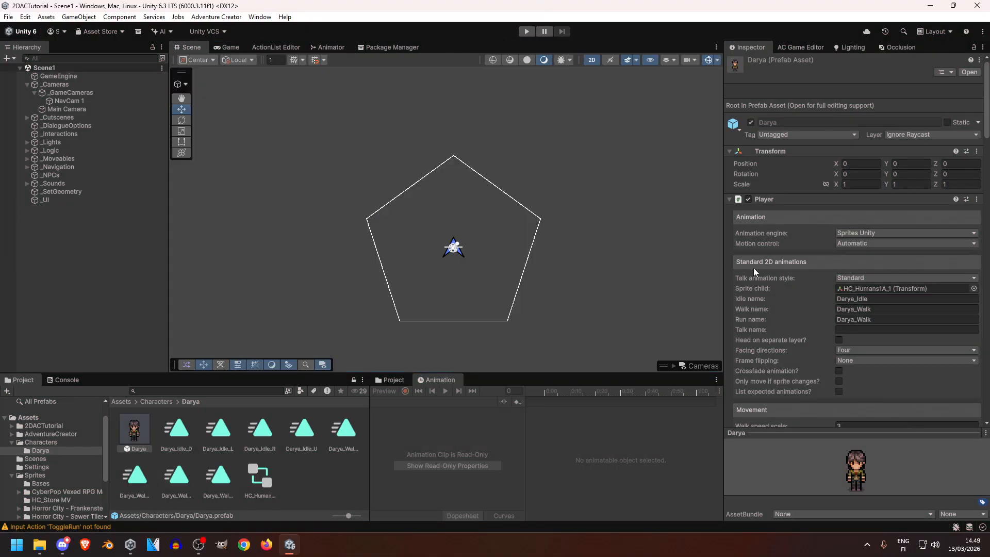
# - Collapse the _Cameras group in the scene hierarchy and clear the Darya prefab selection
pyautogui.scroll(-5, 748, 271)
pyautogui.scroll(5, 735, 269)
pyautogui.click(26, 85)
pyautogui.click(73, 184)
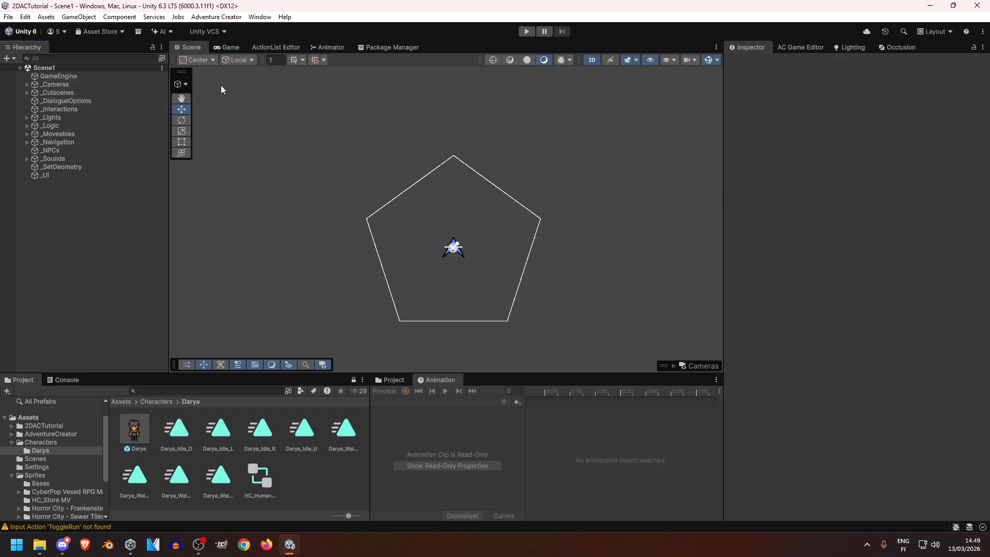